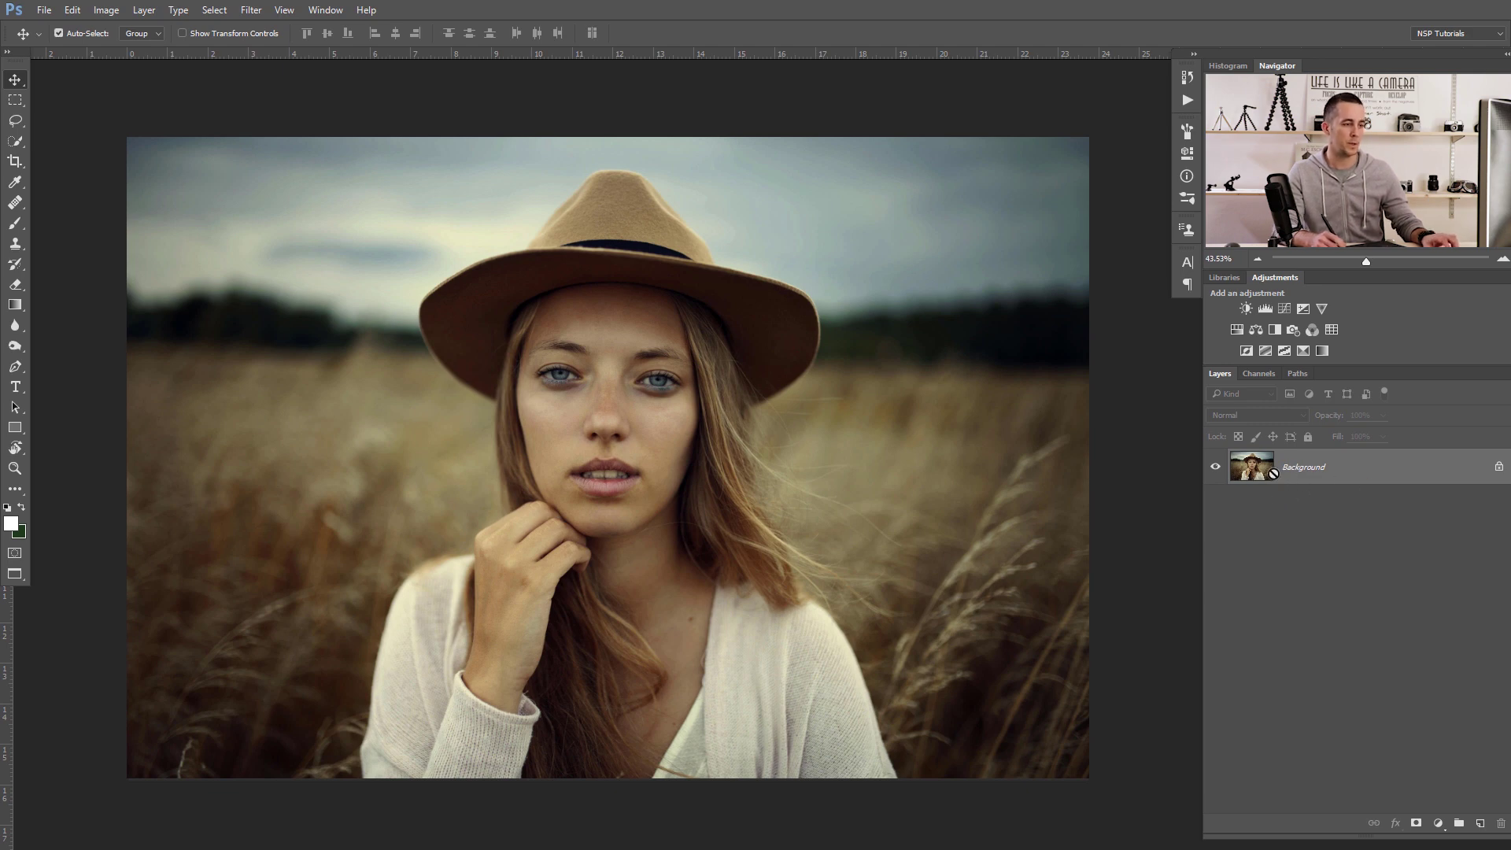
# Duplicate the Background layer, set the copy's blend mode to Screen, and compare the image with and without it
pyautogui.hotkey('ctrl', 'j')
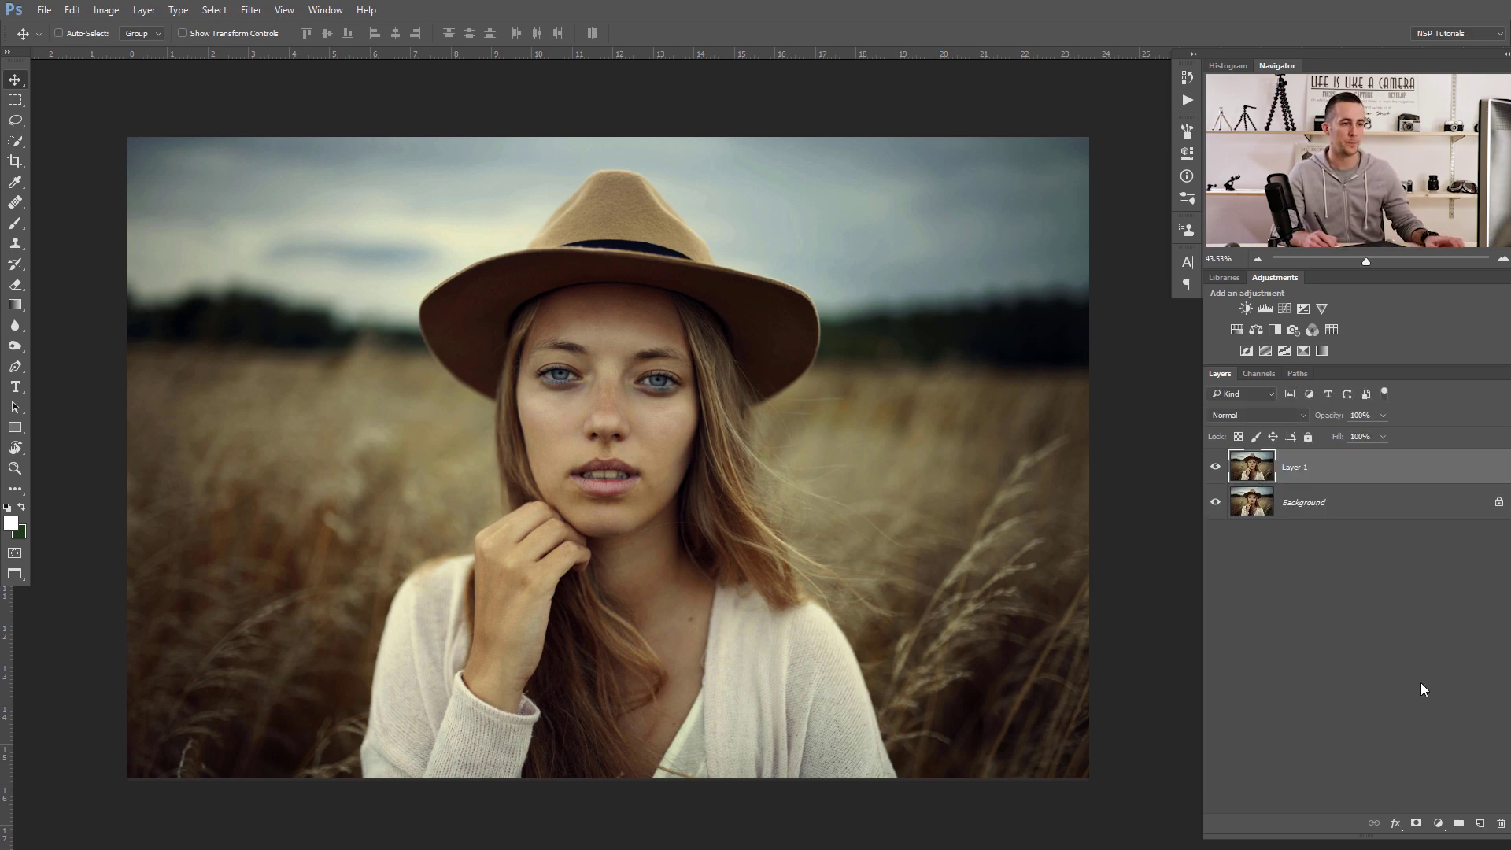
pyautogui.click(1274, 418)
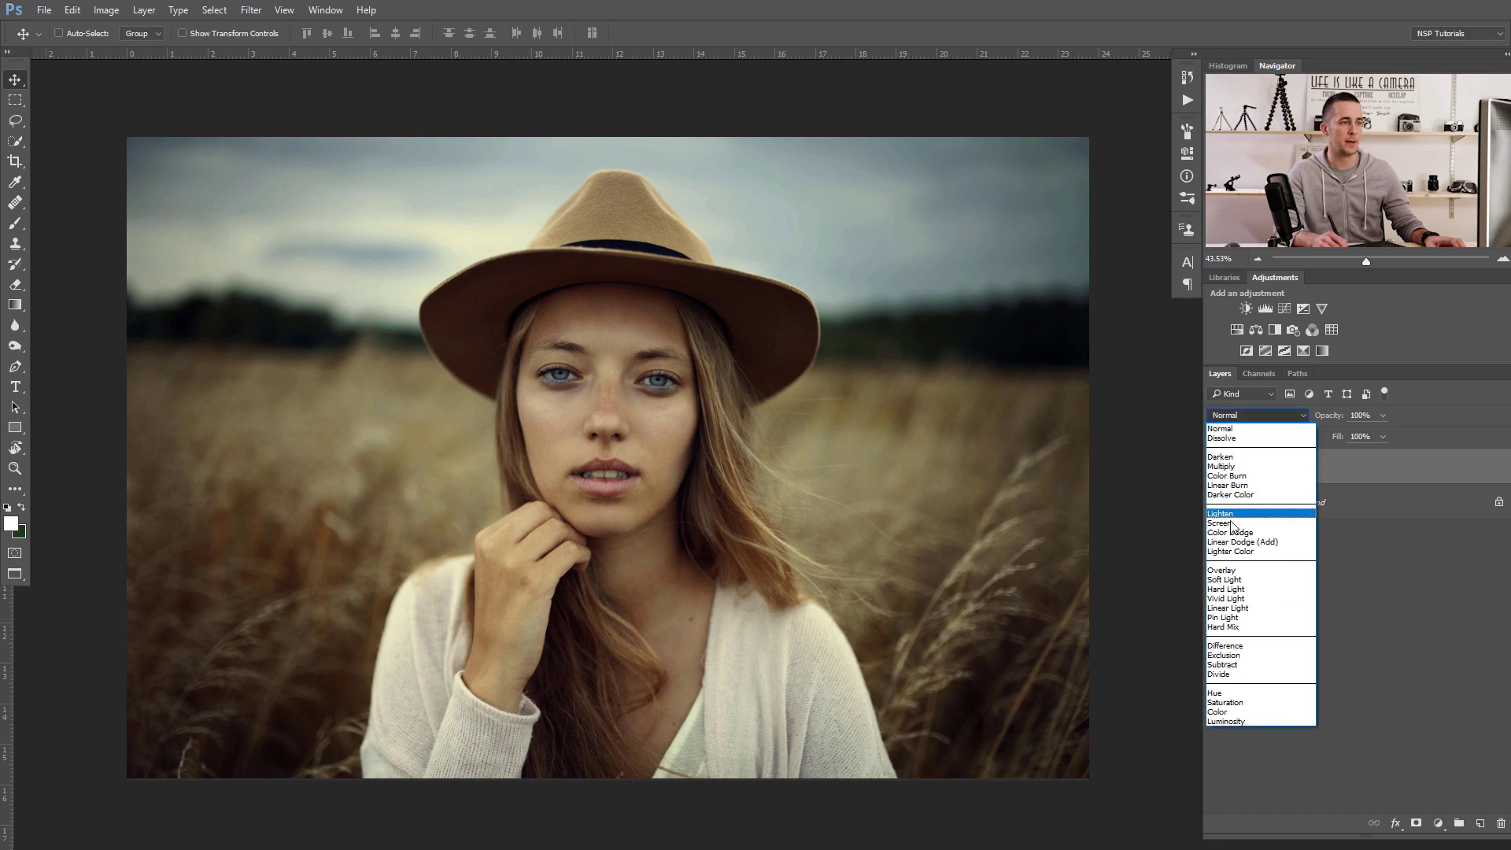
pyautogui.click(1231, 525)
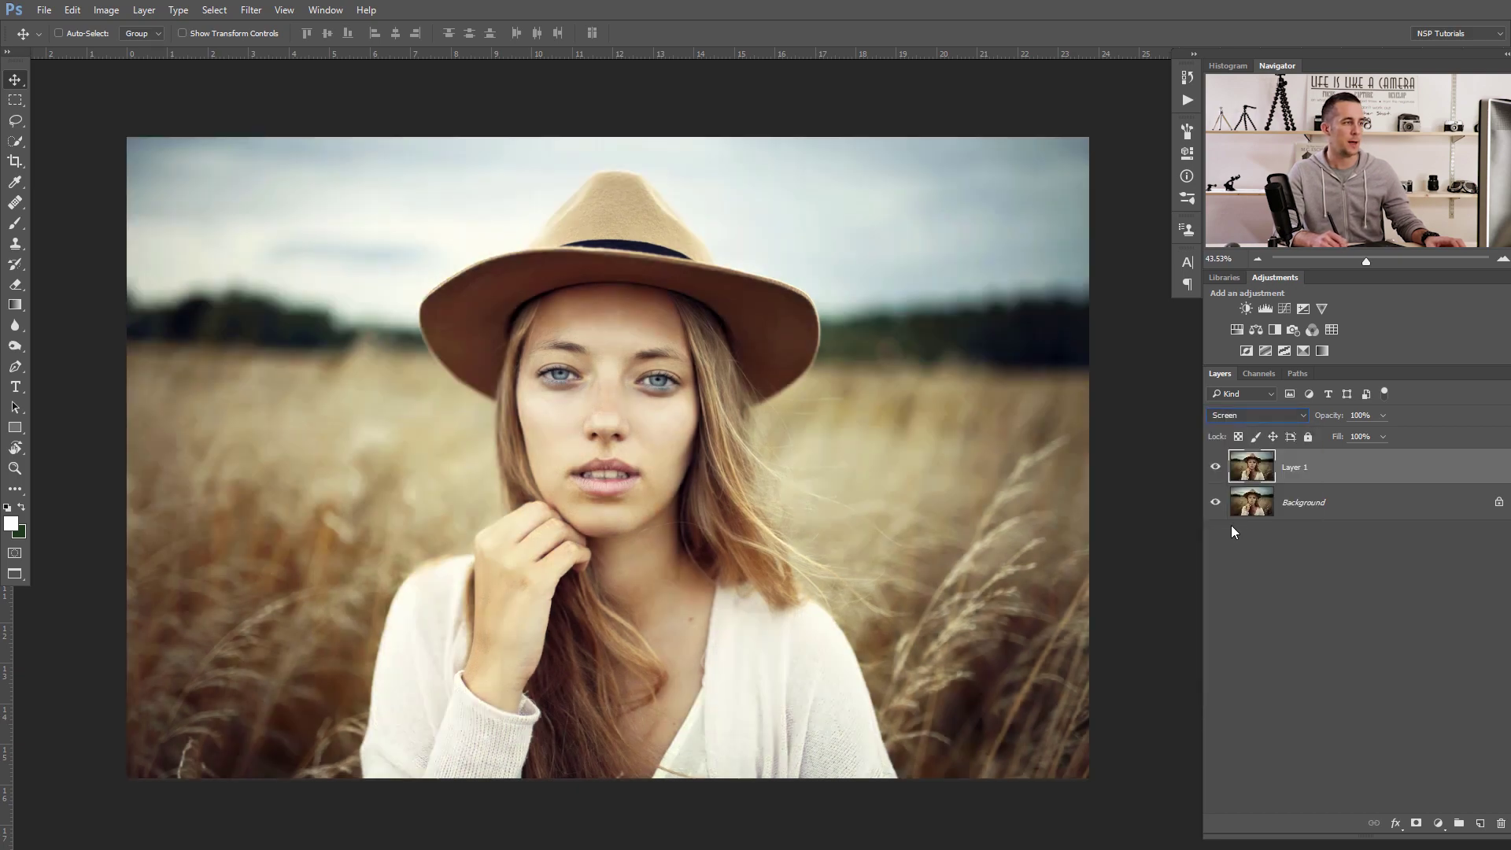
pyautogui.click(1215, 468)
pyautogui.click(1214, 468)
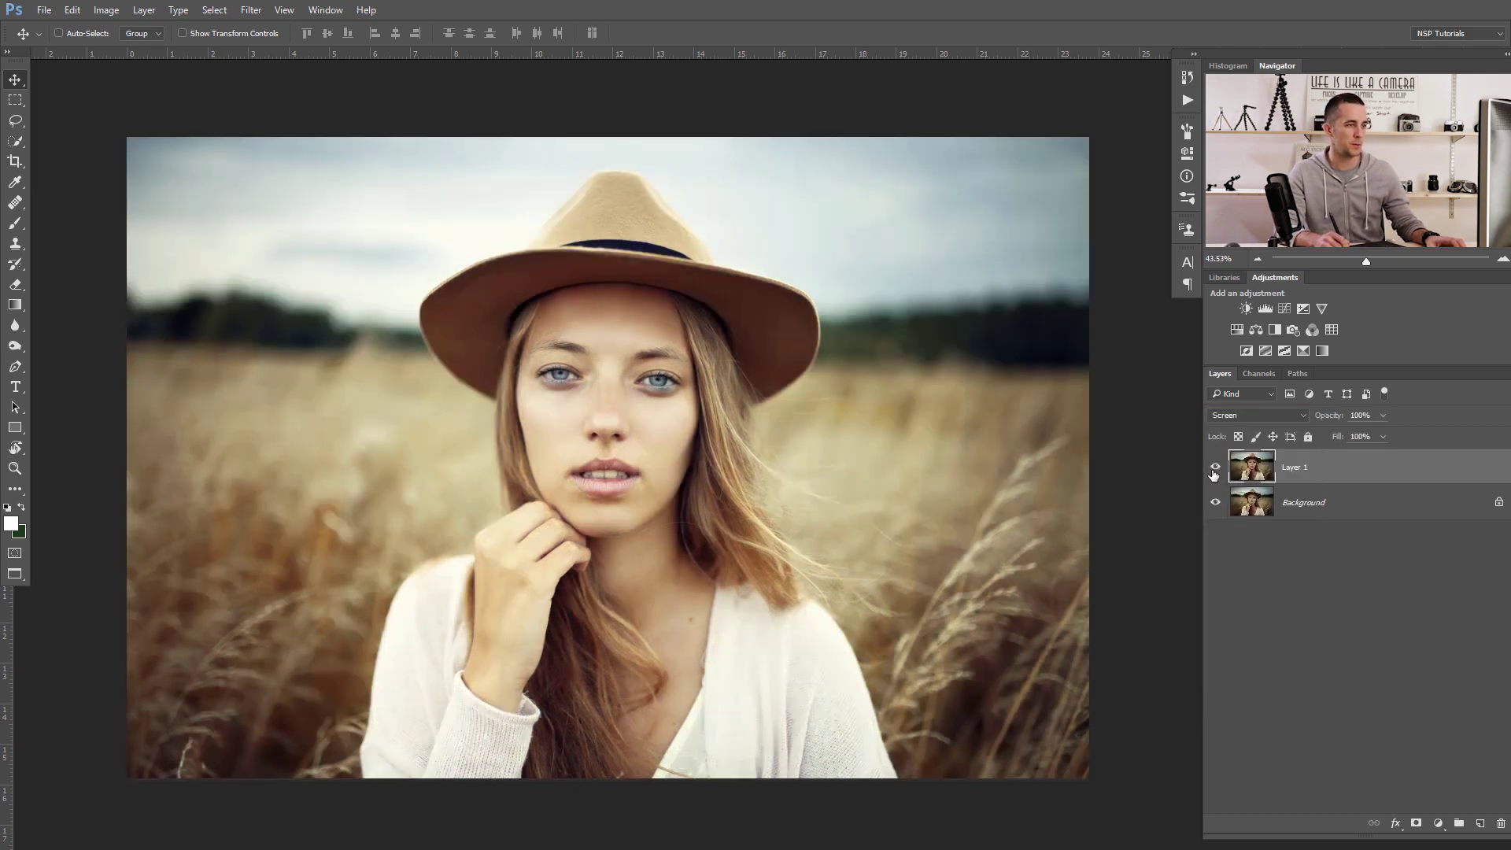
# Hide Layer 1 and add a Curves adjustment above Background, raising a point to input 98, output 178
pyautogui.click(1216, 470)
pyautogui.hotkey('alt', '[')
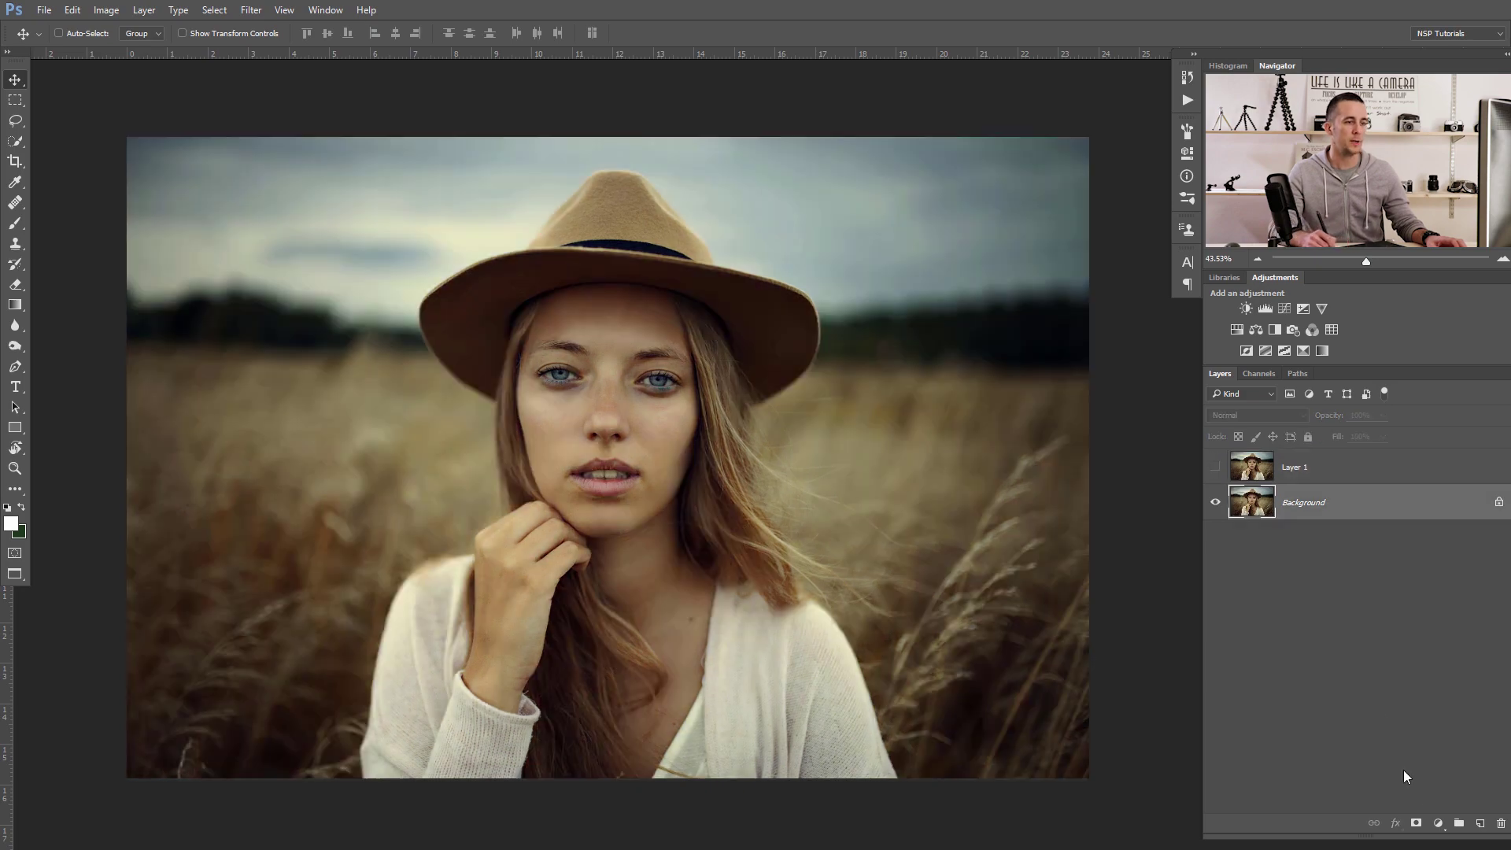
pyautogui.click(1439, 824)
pyautogui.click(1413, 579)
pyautogui.moveTo(1029, 300); pyautogui.dragTo(1008, 263)
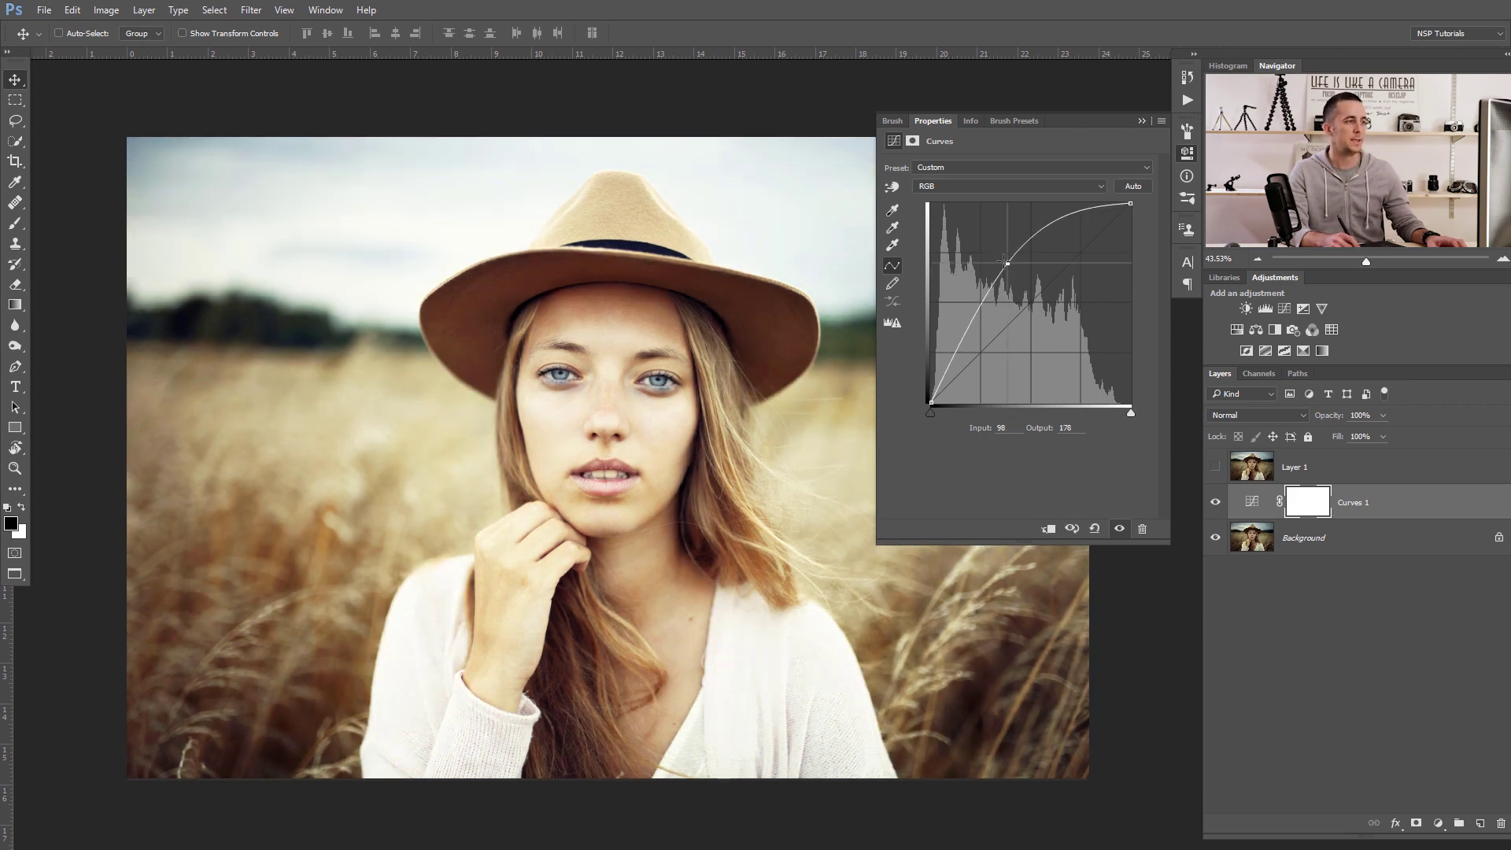
pyautogui.click(1141, 122)
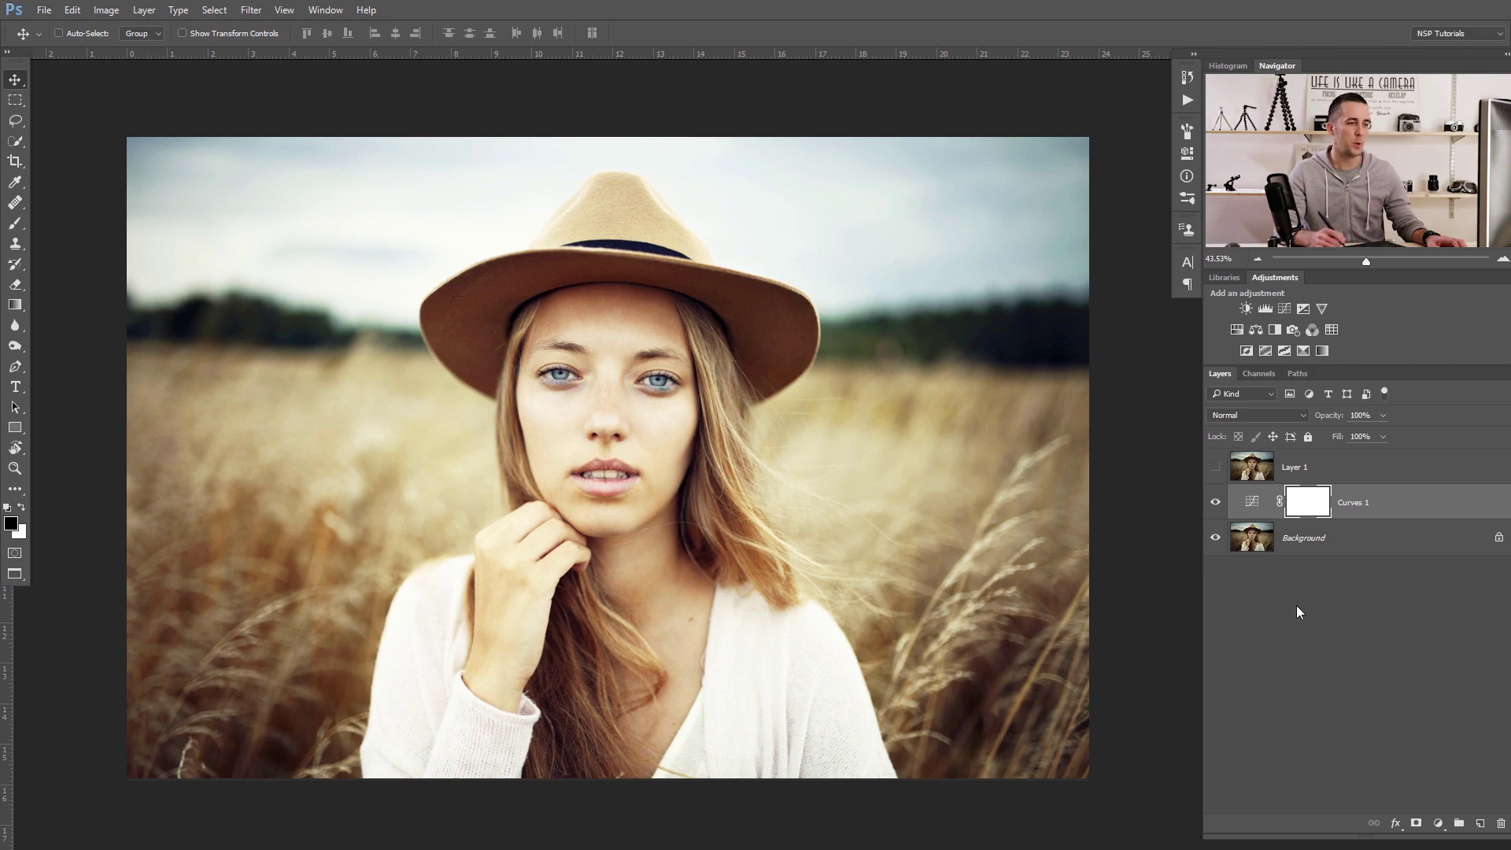
# Hide the Curves 1 adjustment, show the Screen-mode Layer 1 again and make it the active layer
pyautogui.click(1215, 502)
pyautogui.click(1216, 469)
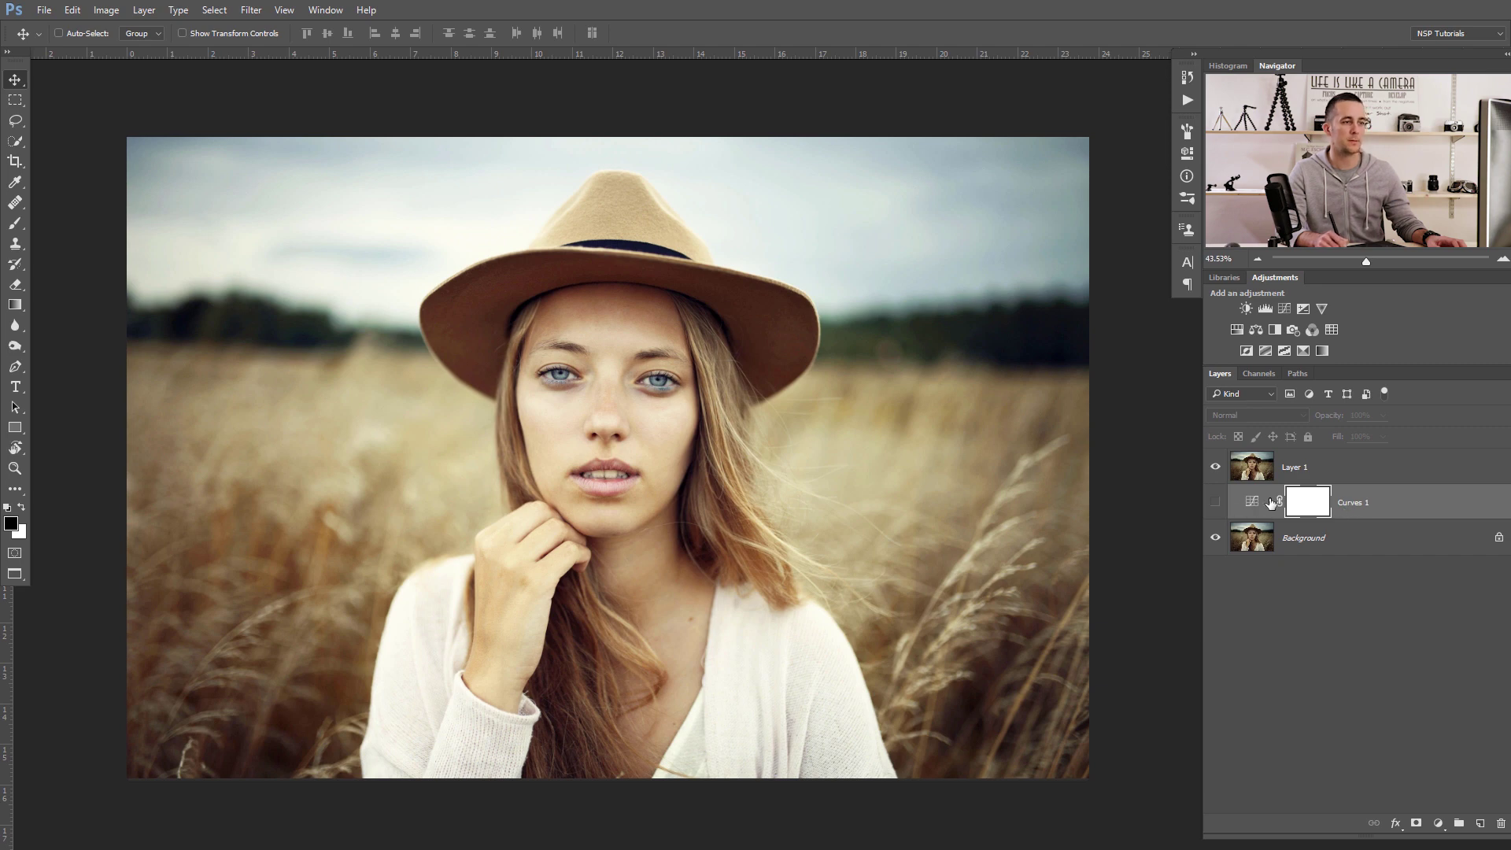
pyautogui.click(1216, 502)
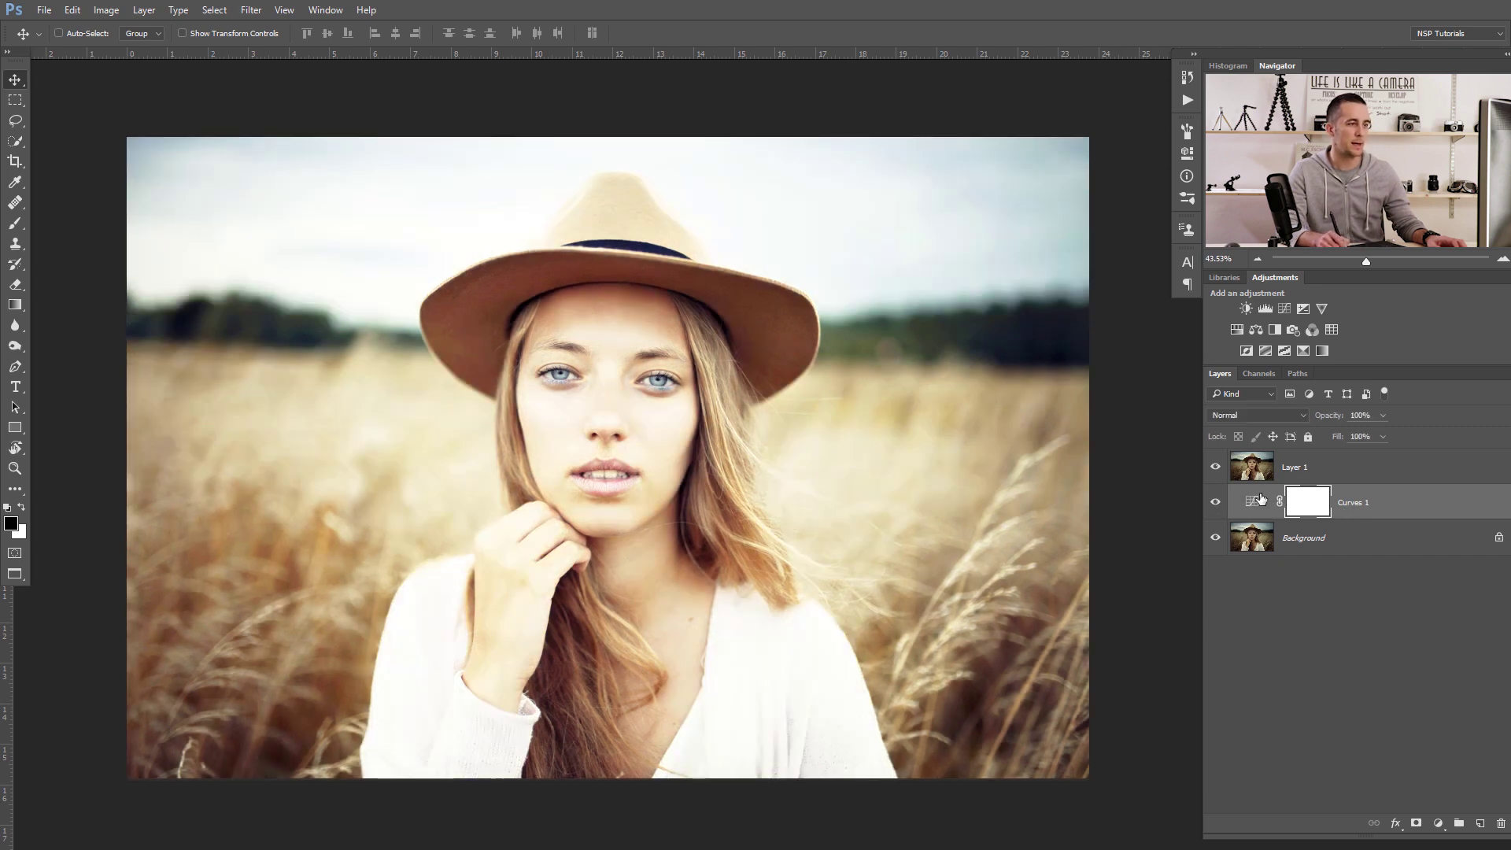
pyautogui.click(1216, 502)
pyautogui.click(1253, 476)
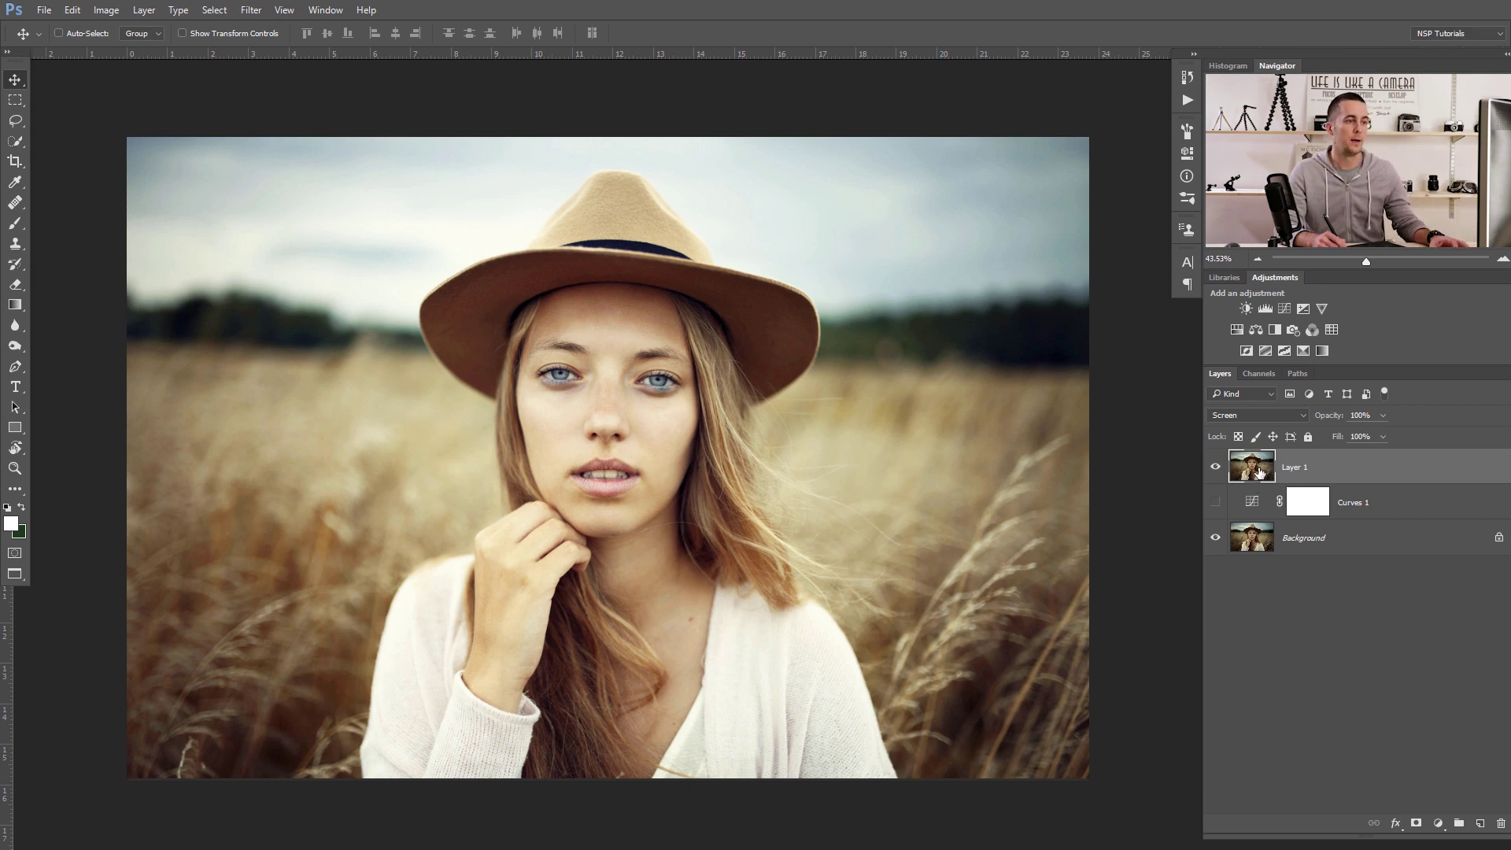
# Add a Gradient Map adjustment above Layer 1 using the Black, White preset, and compare the image with and without it
pyautogui.click(1438, 824)
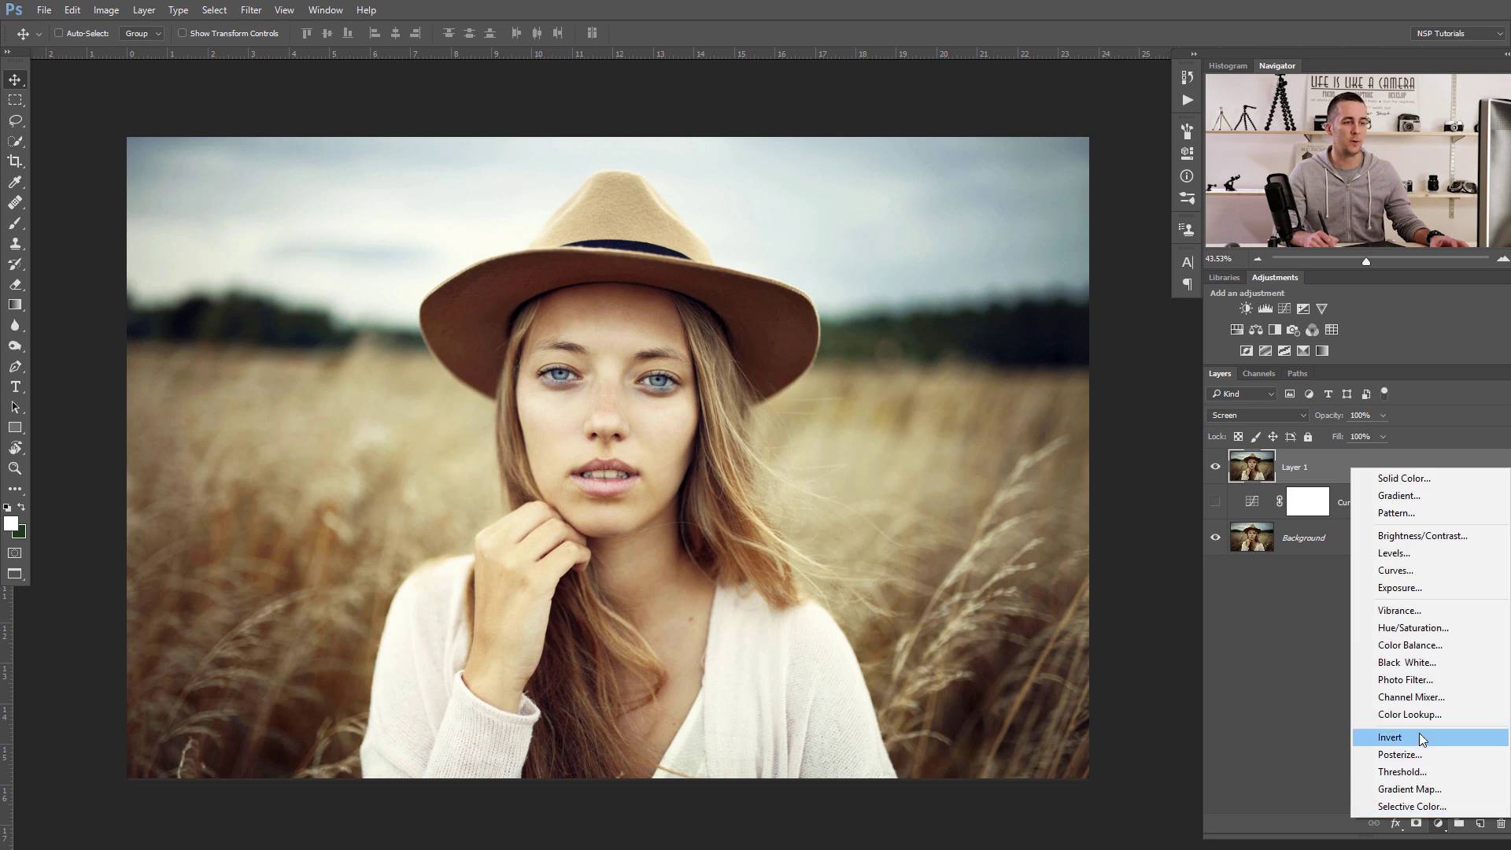
pyautogui.click(1415, 790)
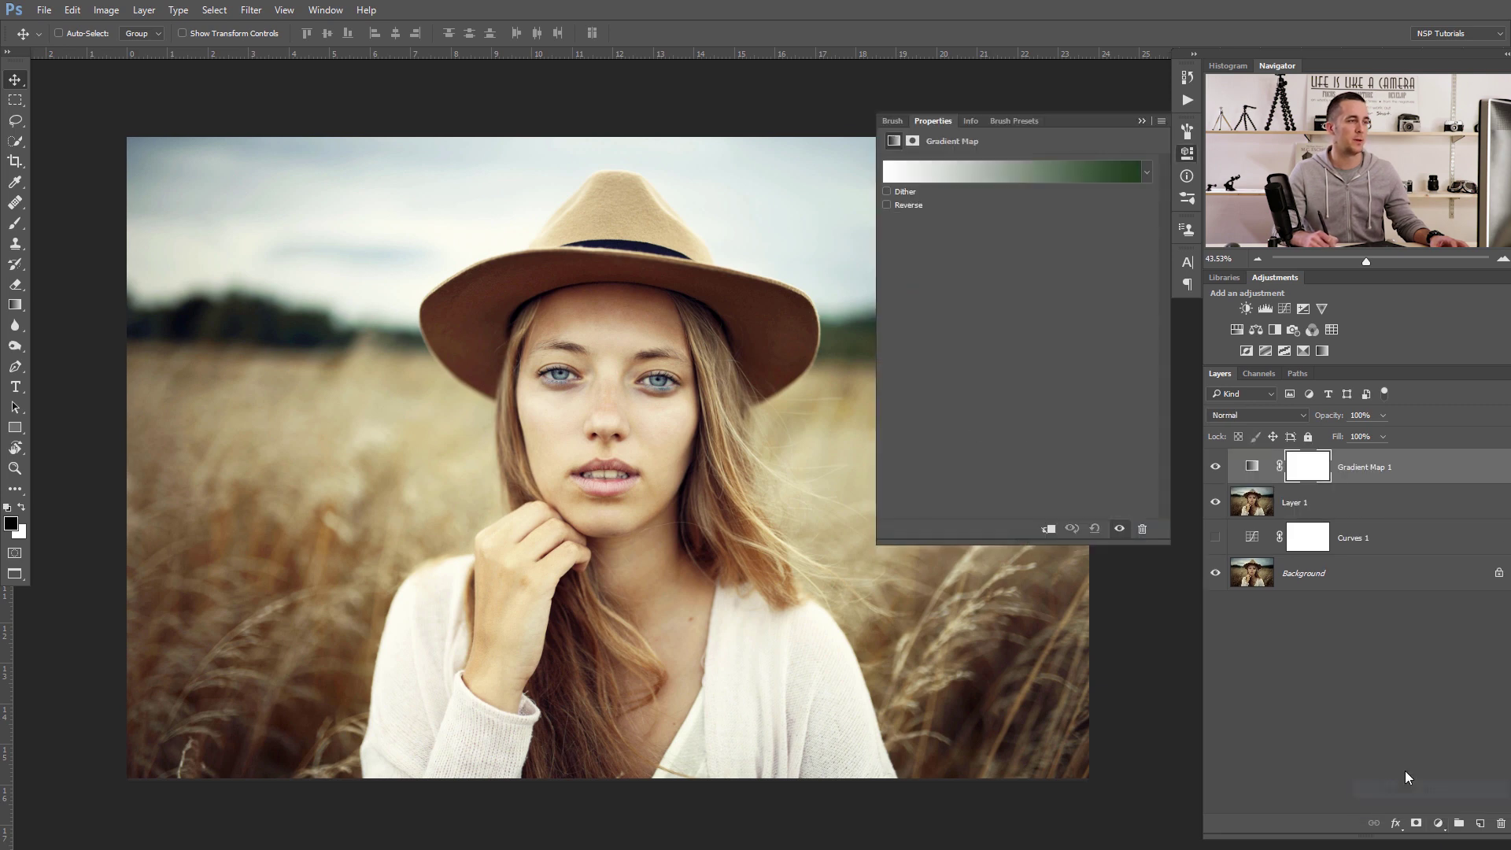
pyautogui.click(990, 176)
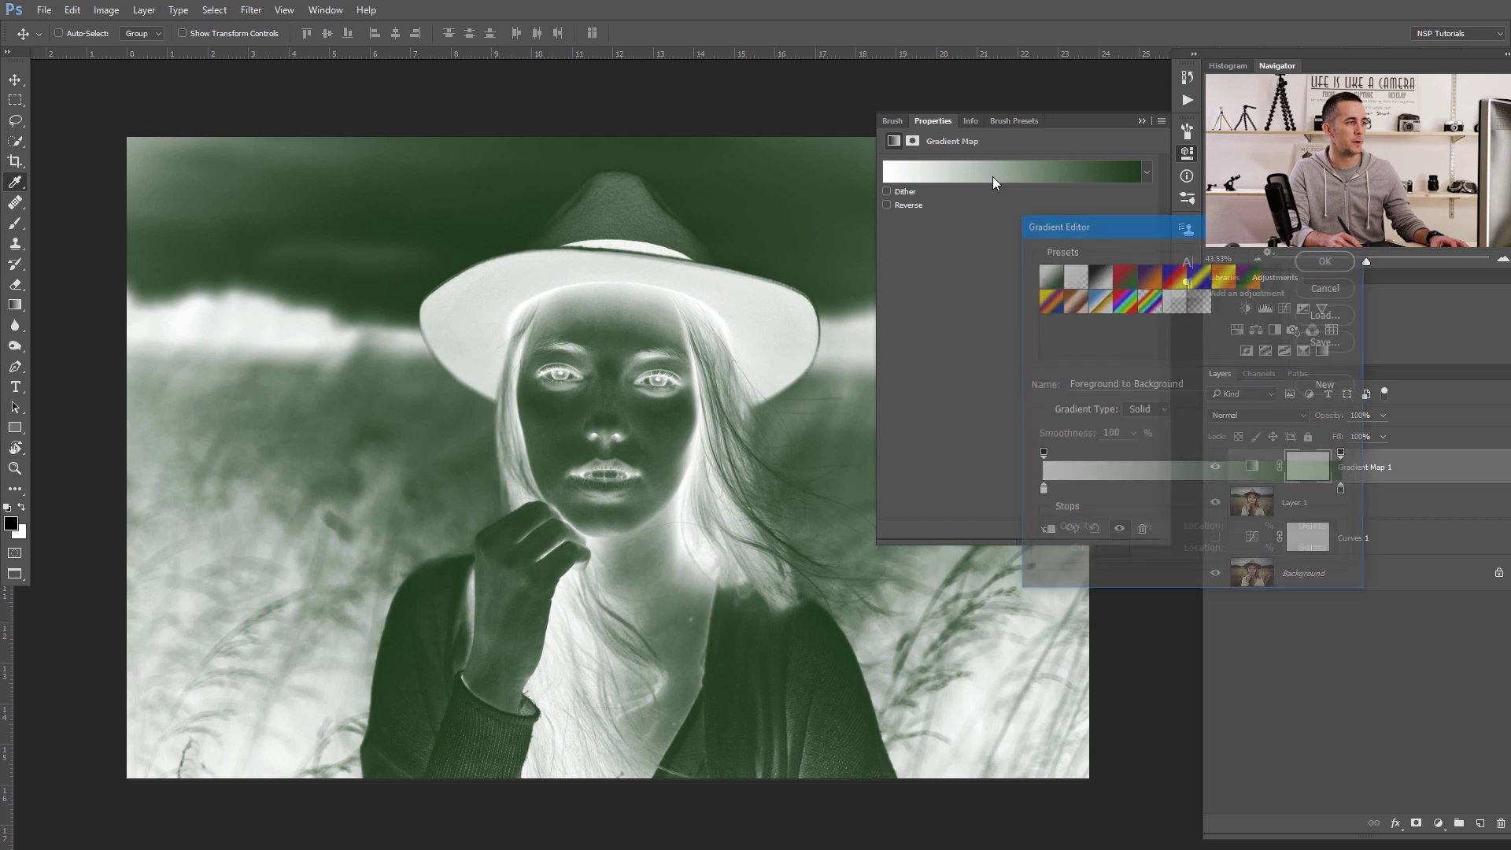
pyautogui.click(1103, 281)
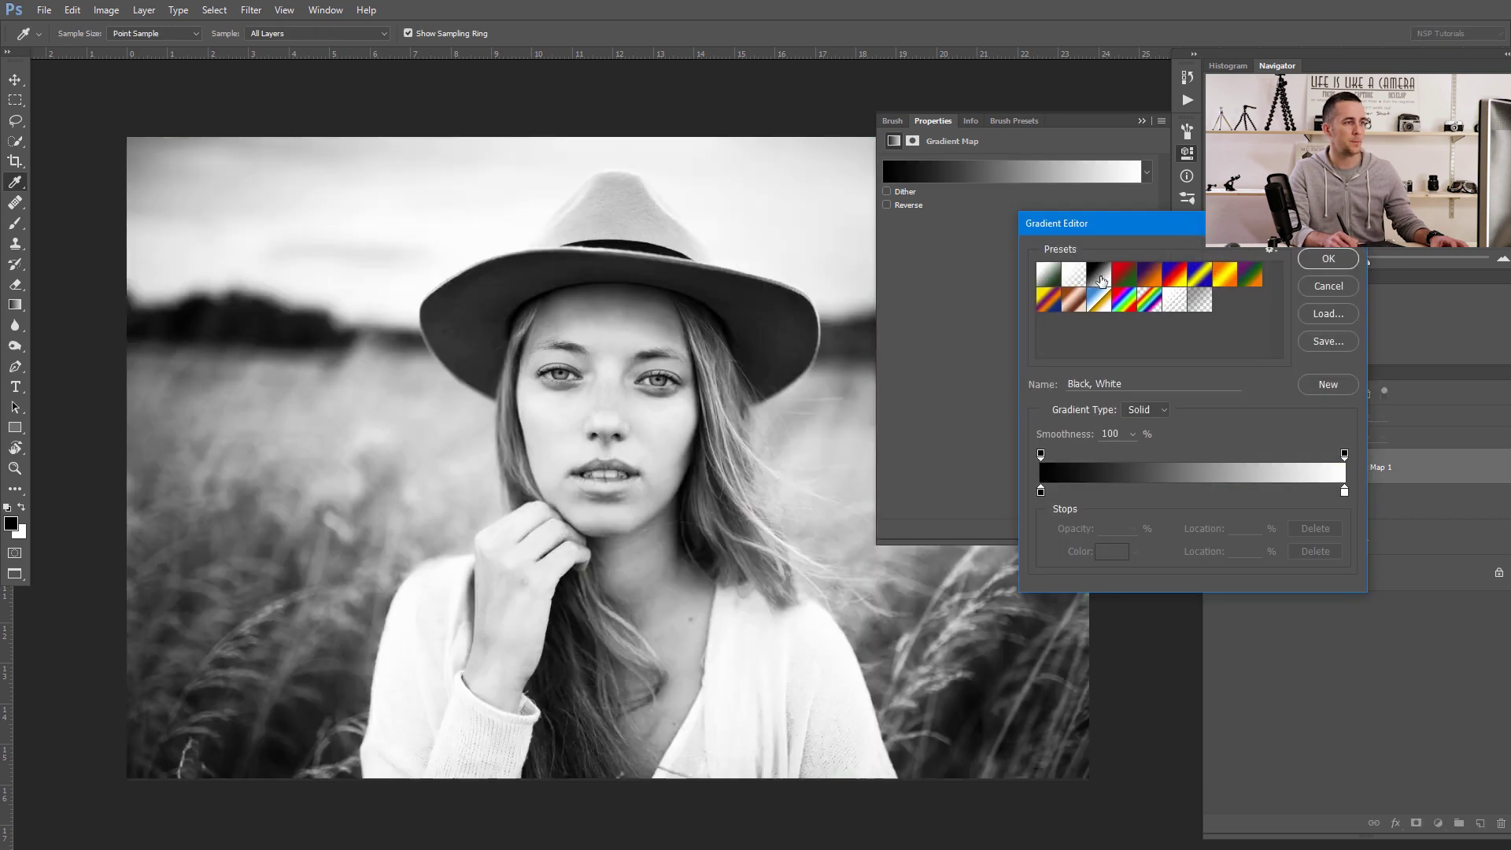
pyautogui.click(1327, 260)
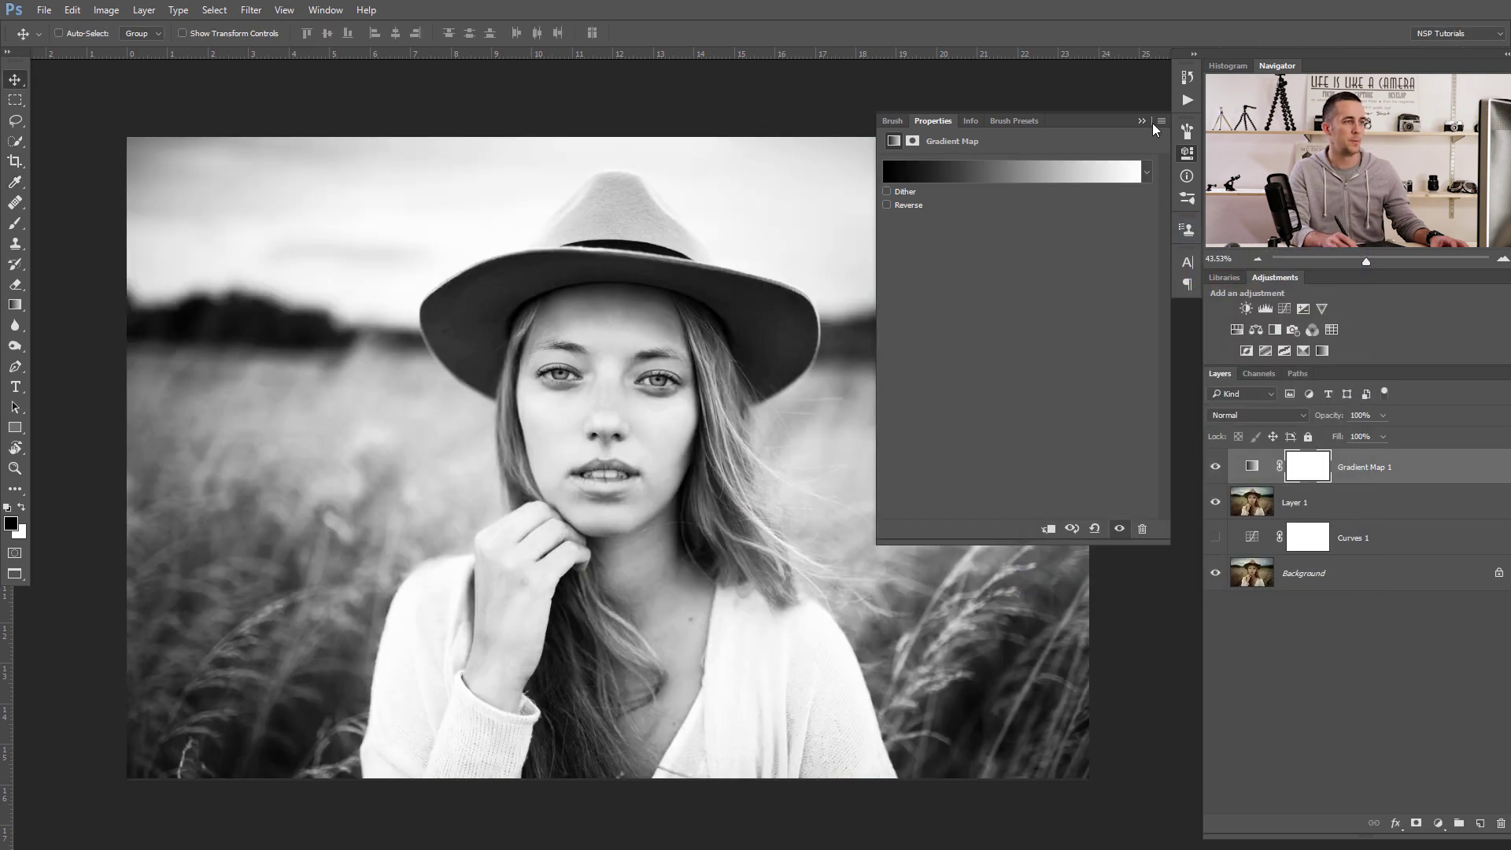
pyautogui.click(1158, 130)
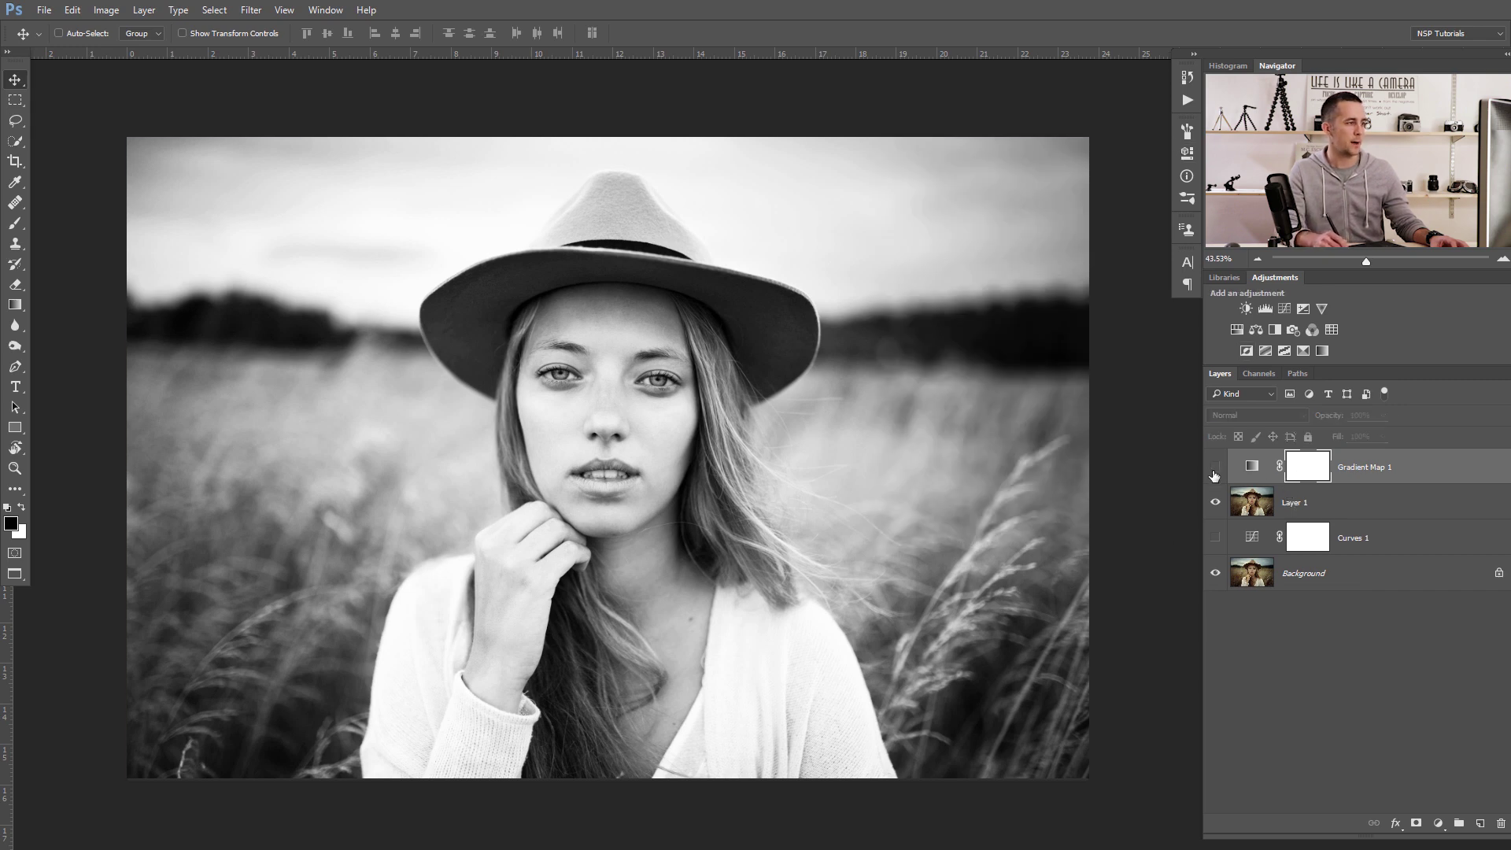
pyautogui.click(1214, 472)
pyautogui.click(1215, 470)
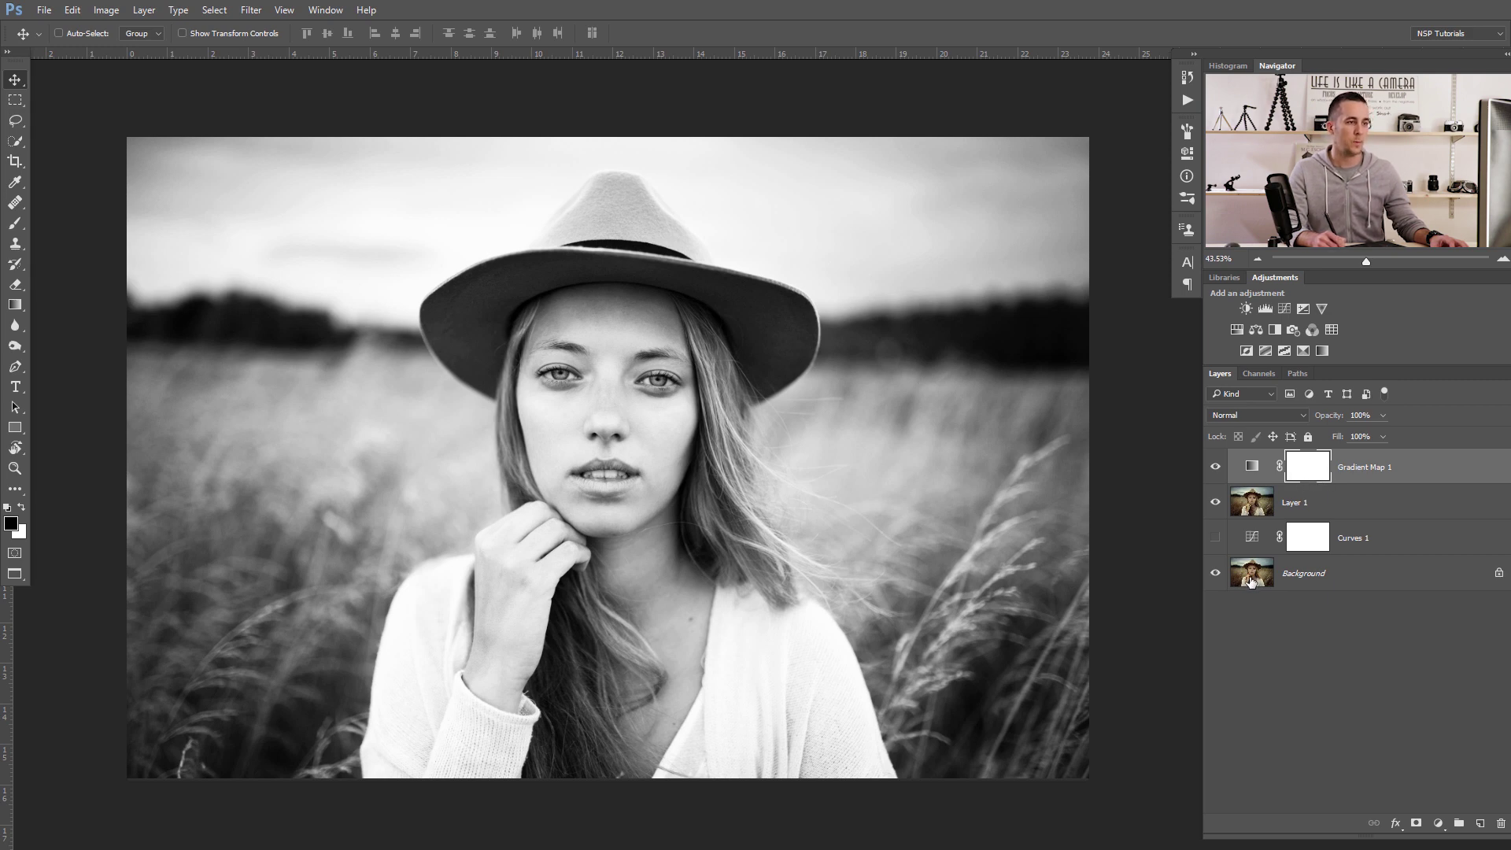
# Place a copy of Background above the Gradient Map, with blend mode Soft Light and 80% opacity
pyautogui.moveTo(1253, 581); pyautogui.dragTo(1263, 472)
pyautogui.click(1264, 417)
pyautogui.click(1226, 581)
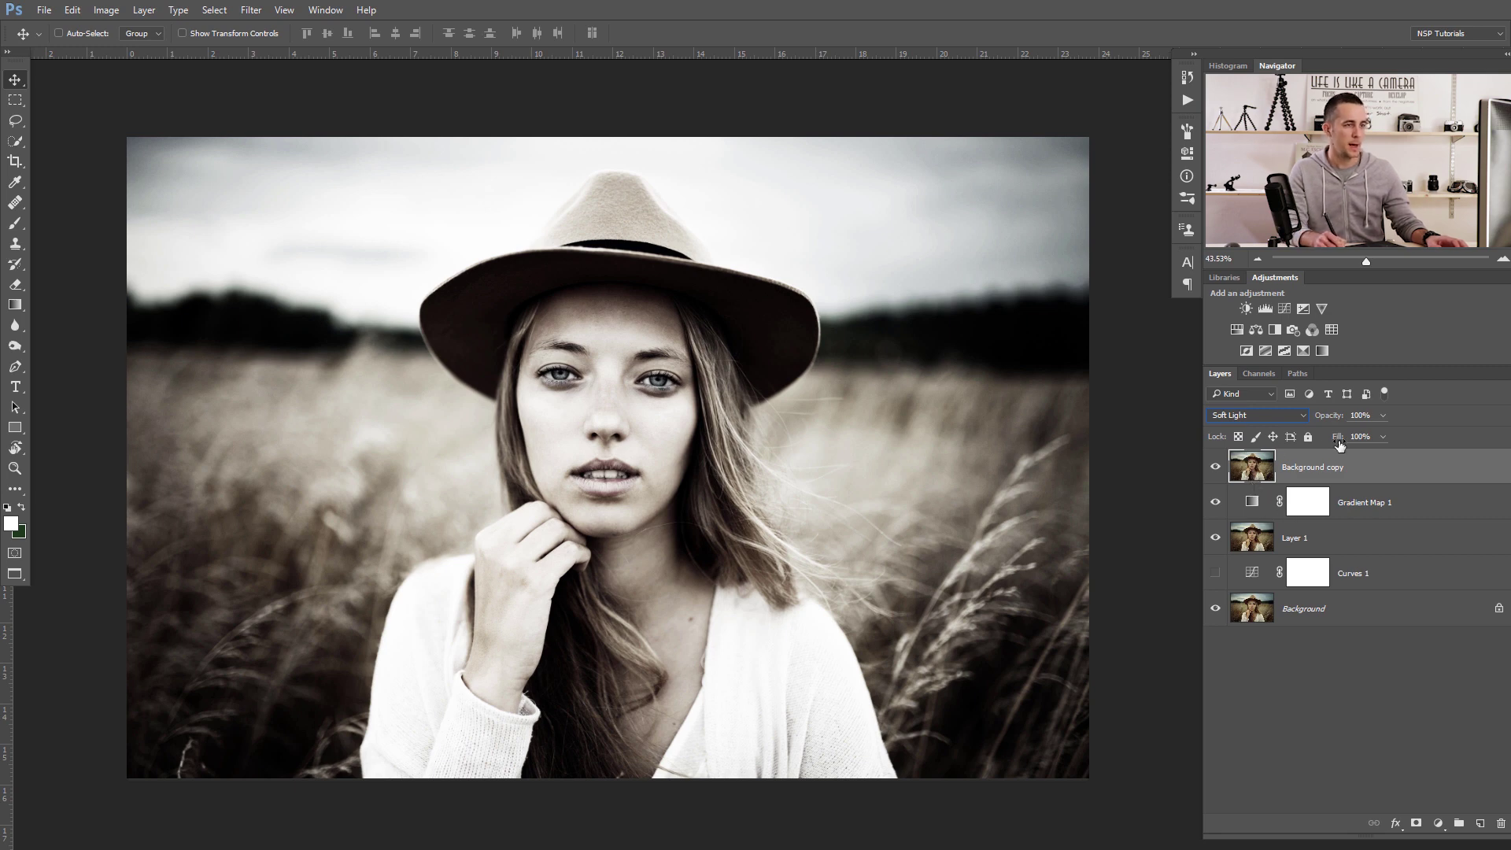
pyautogui.moveTo(1336, 421); pyautogui.dragTo(1285, 432)
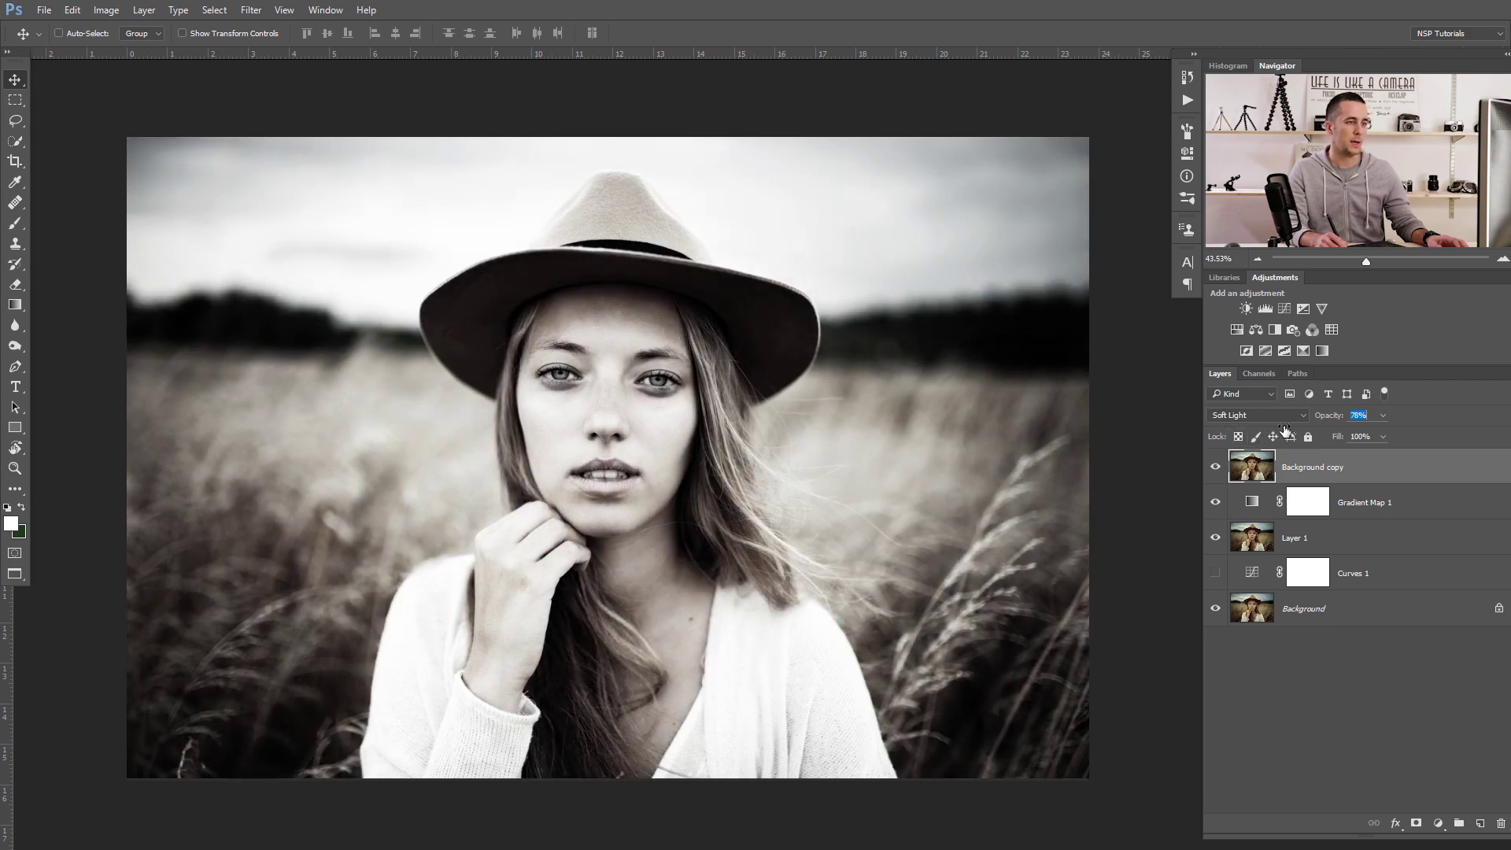
pyautogui.moveTo(1286, 431); pyautogui.dragTo(1289, 435)
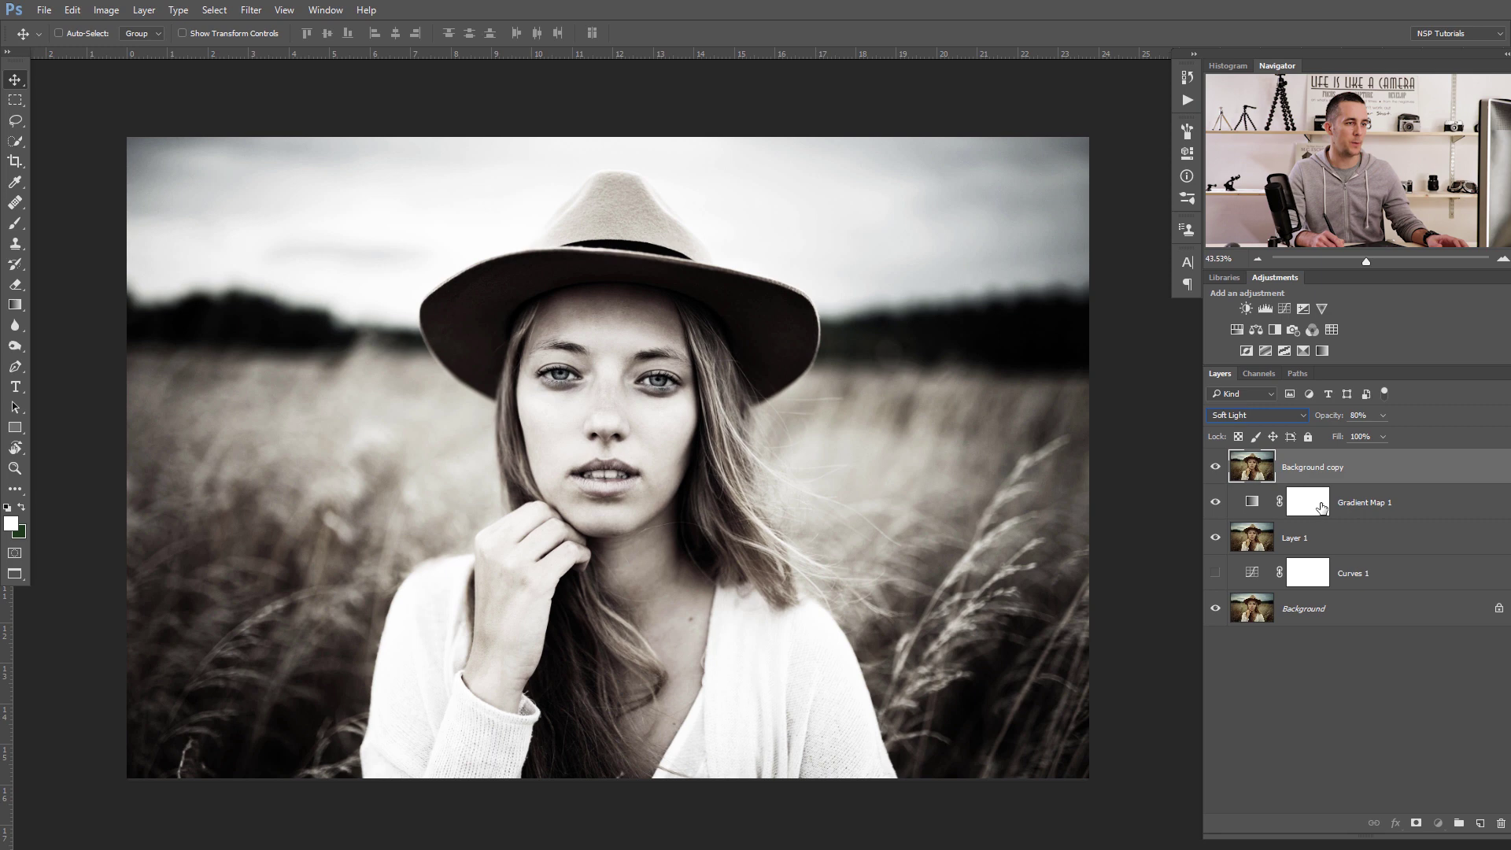
# Paint black over the woman and her hat on the Gradient Map 1 mask with a soft brush at 100% opacity
pyautogui.click(1318, 510)
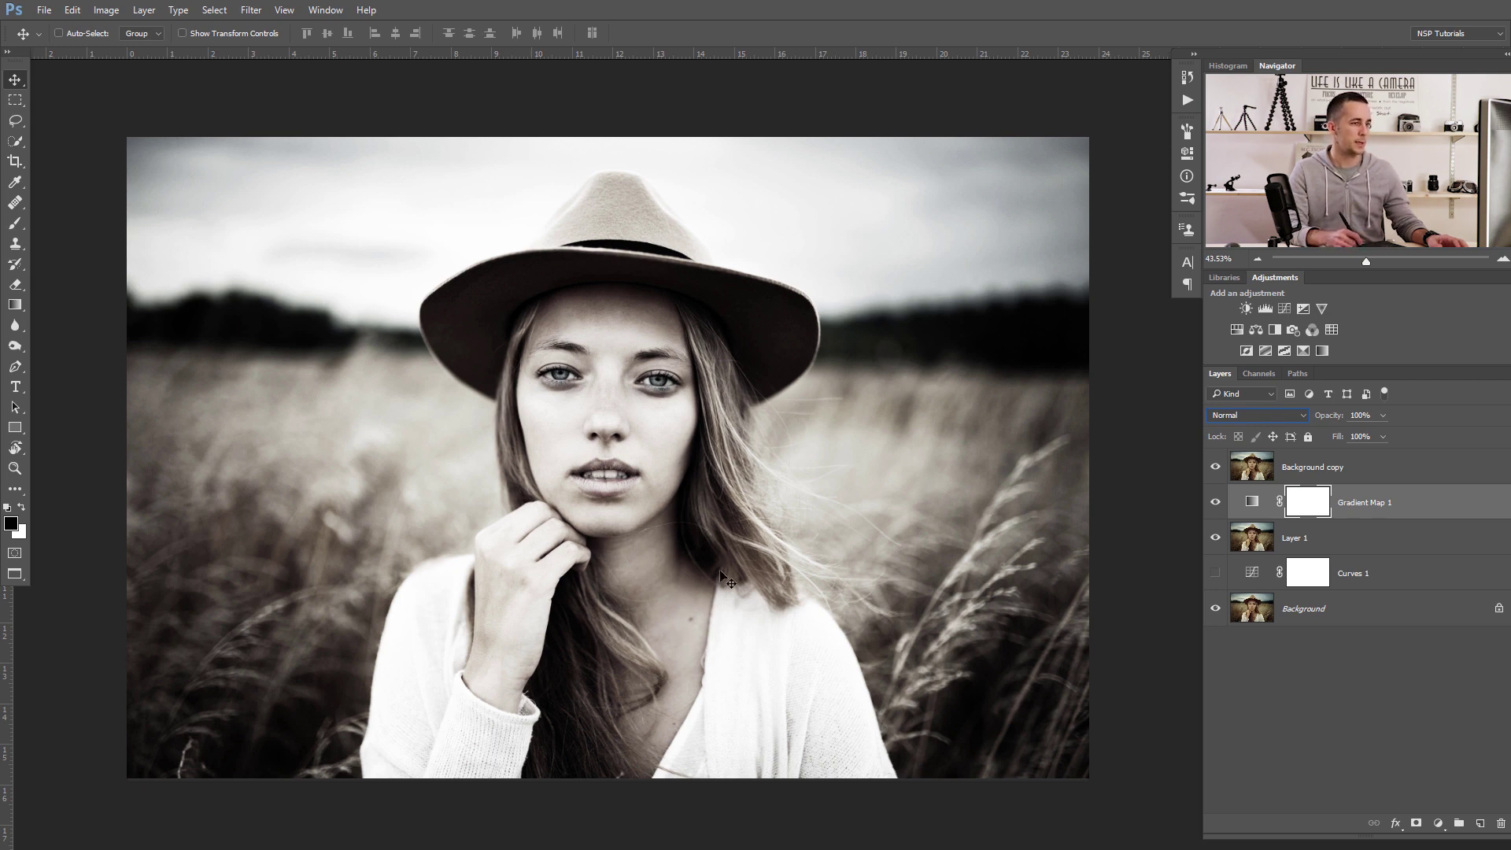
pyautogui.click(15, 223)
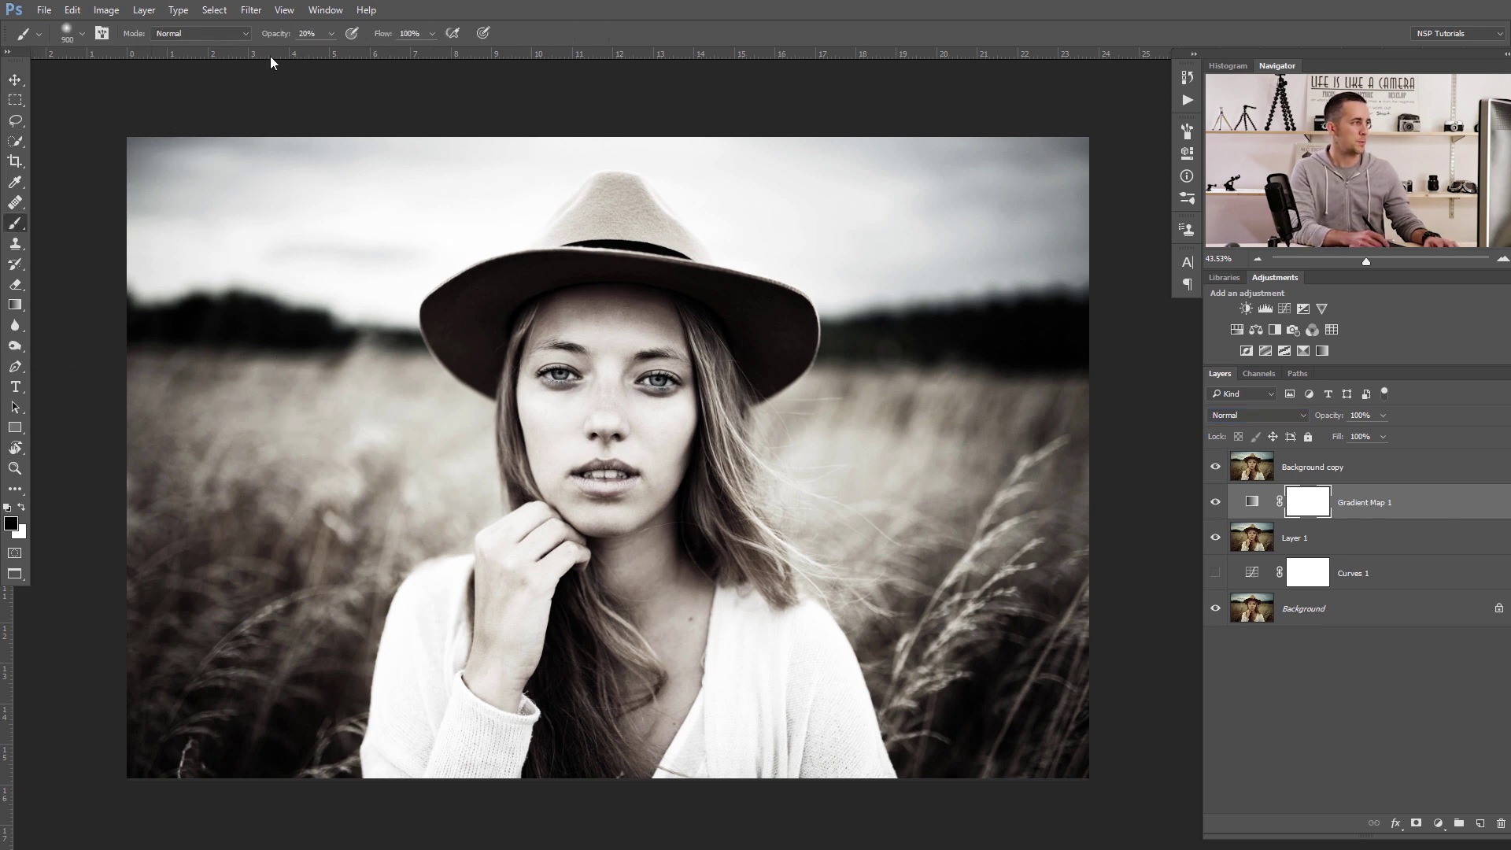
pyautogui.moveTo(285, 34); pyautogui.dragTo(426, 48)
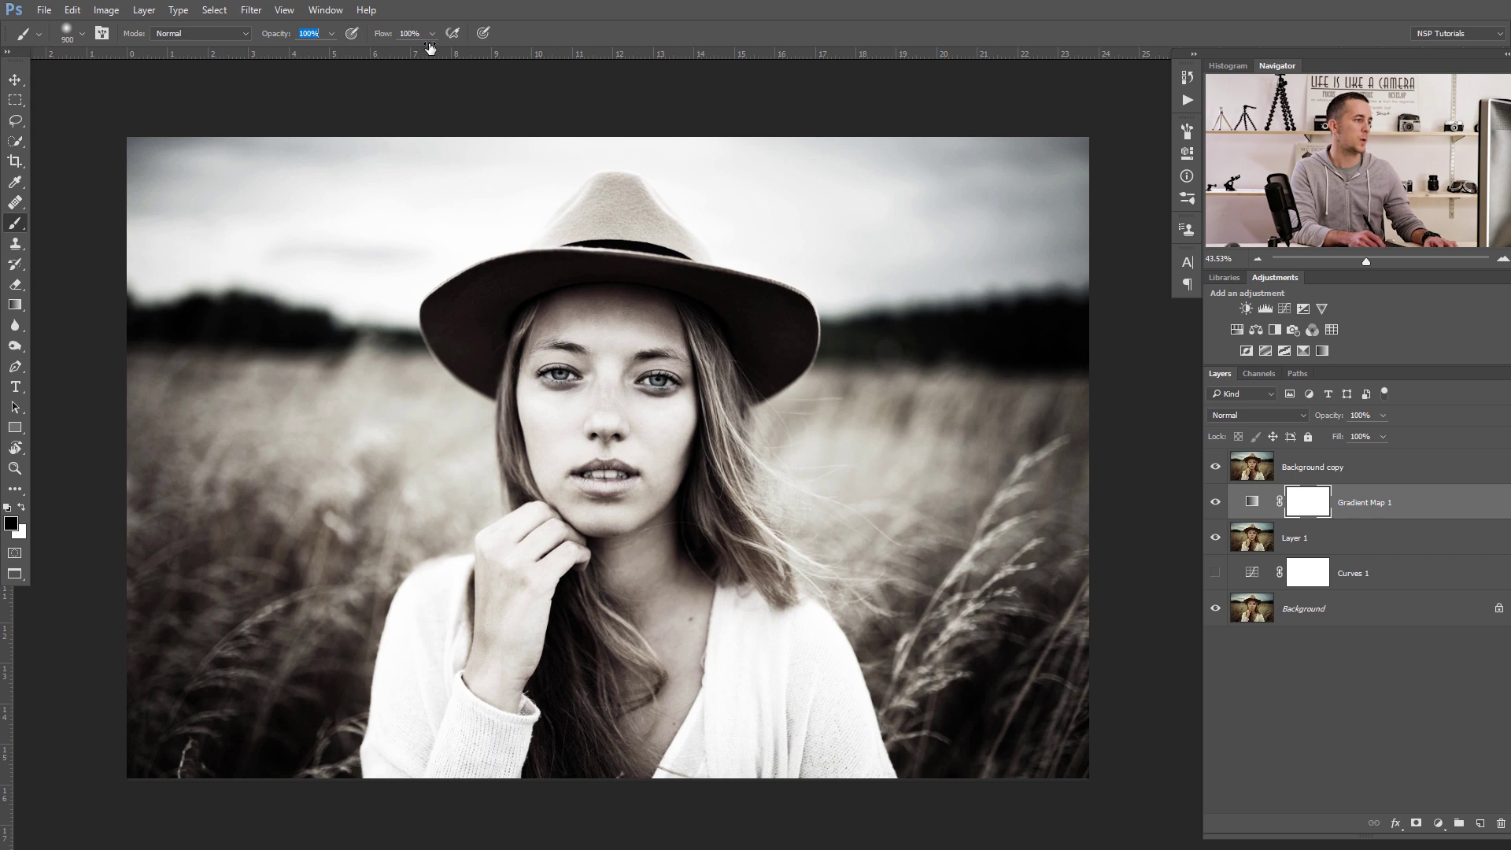
pyautogui.press('[')
pyautogui.press('[')
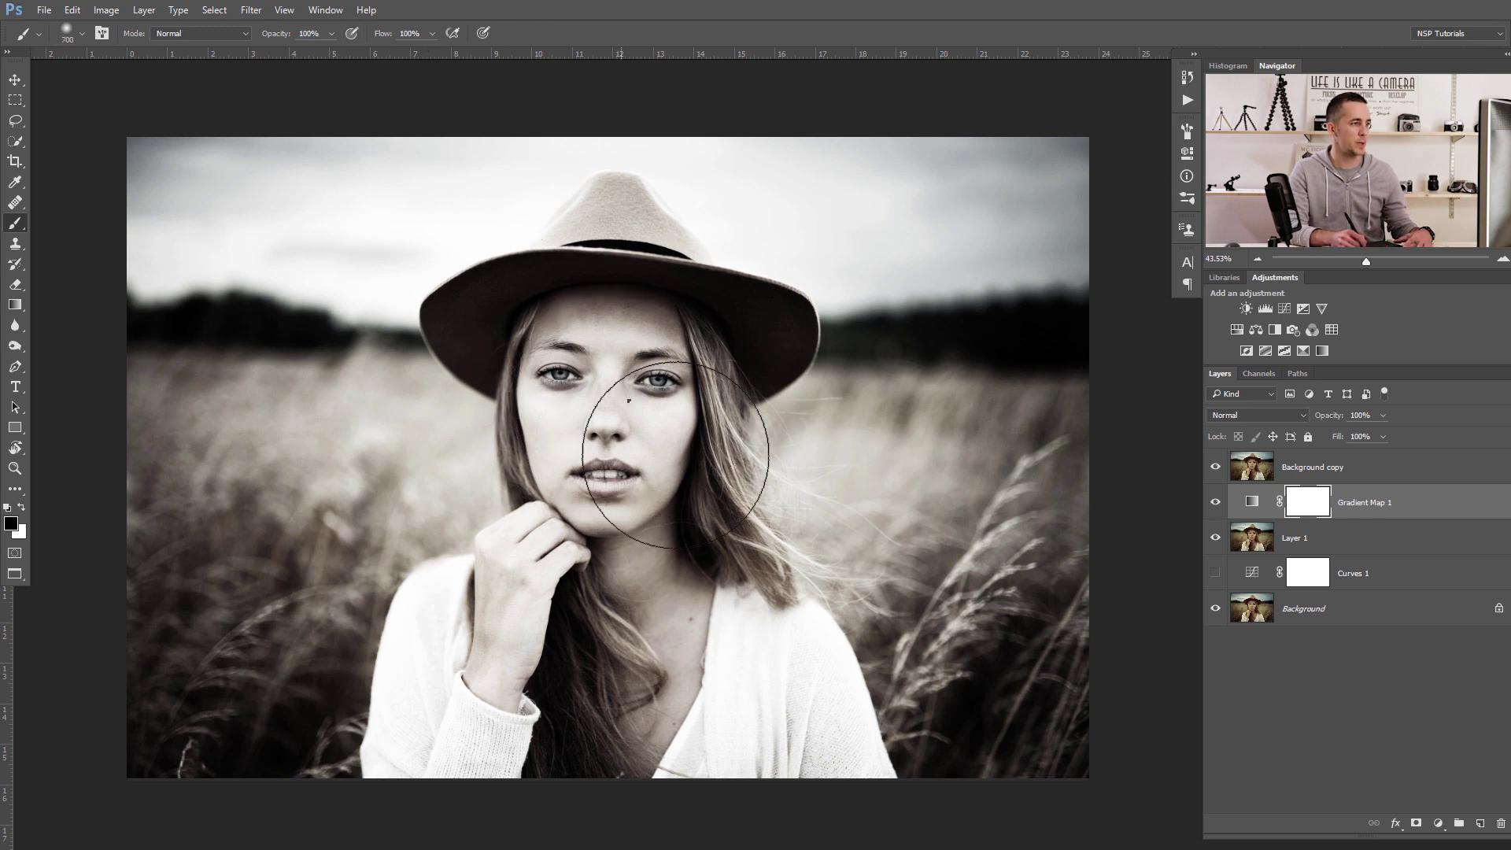
pyautogui.rightClick(629, 401)
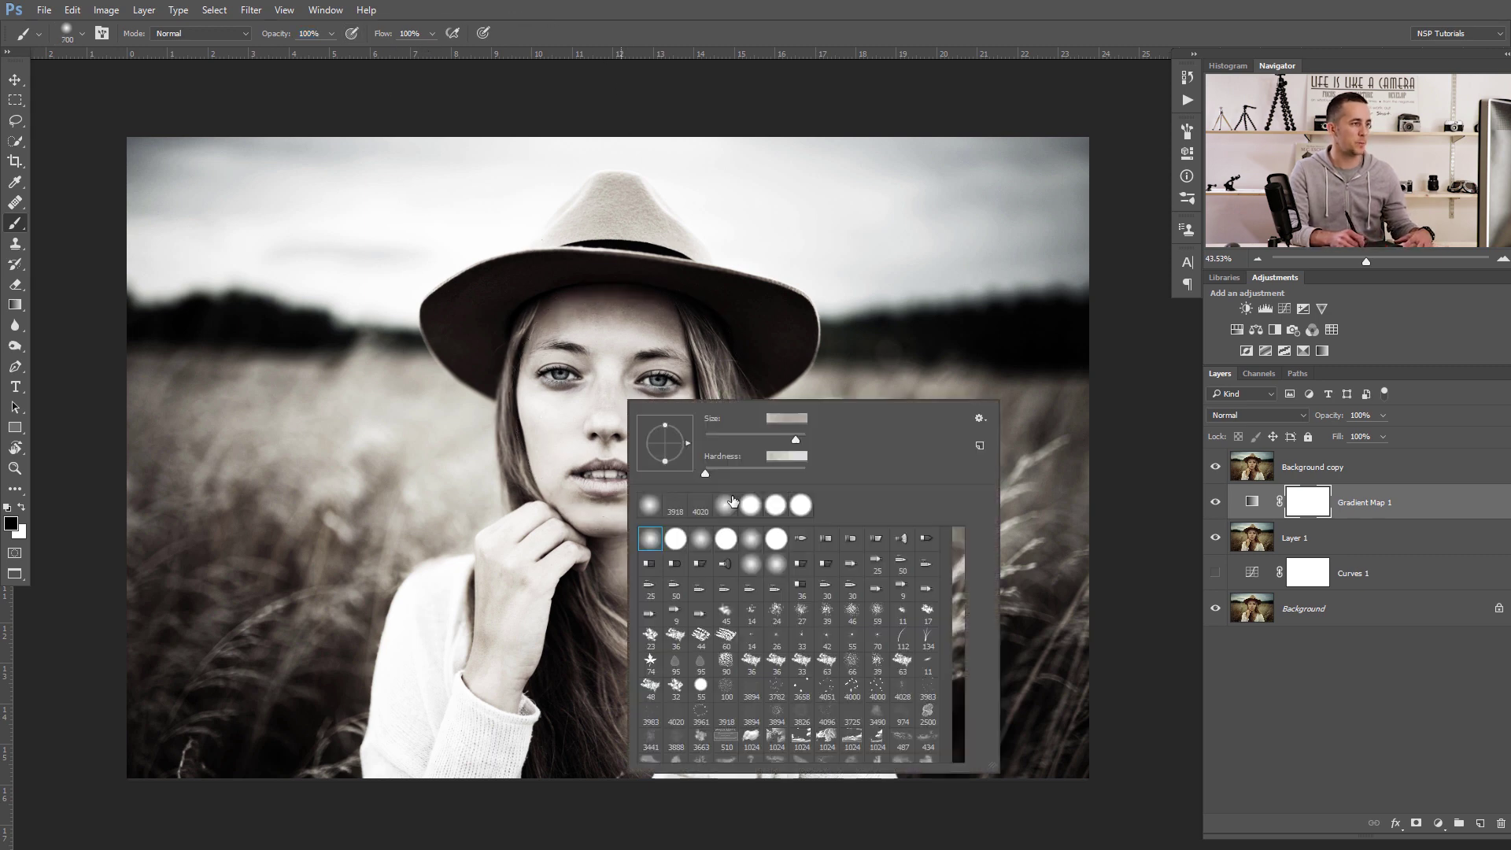
pyautogui.click(605, 369)
pyautogui.press('[')
pyautogui.press('[')
pyautogui.press('[')
pyautogui.moveTo(605, 369)
pyautogui.mouseDown()
pyautogui.moveTo(566, 442)
pyautogui.moveTo(577, 545)
pyautogui.moveTo(535, 603)
pyautogui.moveTo(540, 562)
pyautogui.moveTo(524, 607)
pyautogui.moveTo(525, 582)
pyautogui.moveTo(498, 710)
pyautogui.moveTo(505, 690)
pyautogui.moveTo(444, 711)
pyautogui.moveTo(443, 642)
pyautogui.moveTo(430, 675)
pyautogui.moveTo(525, 762)
pyautogui.moveTo(656, 601)
pyautogui.moveTo(623, 574)
pyautogui.moveTo(650, 653)
pyautogui.moveTo(694, 476)
pyautogui.moveTo(696, 367)
pyautogui.moveTo(708, 563)
pyautogui.moveTo(776, 766)
pyautogui.moveTo(666, 765)
pyautogui.moveTo(769, 659)
pyautogui.moveTo(829, 783)
pyautogui.mouseUp()
pyautogui.press('[')
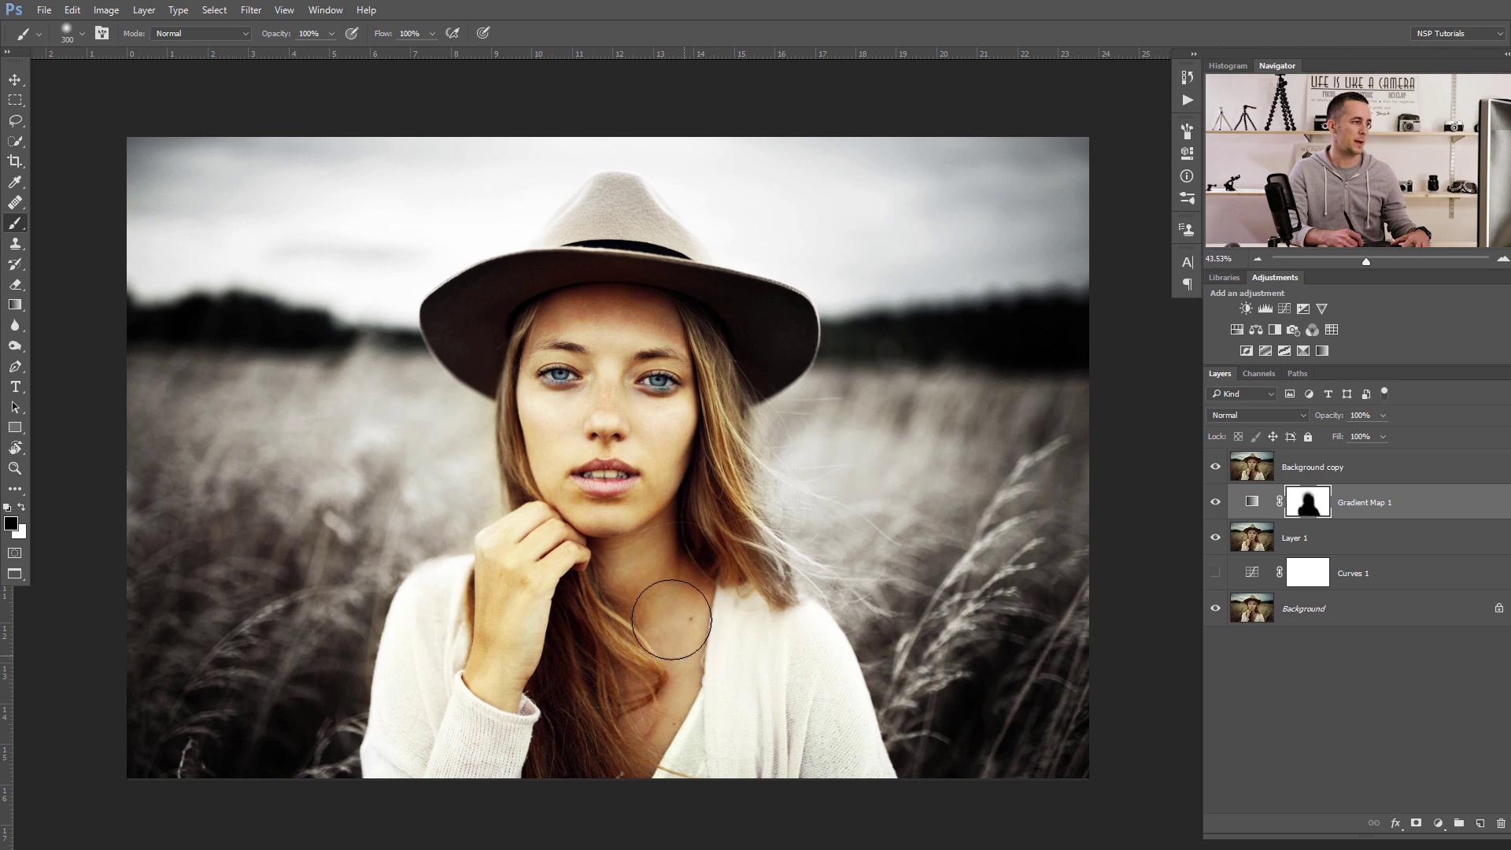
pyautogui.moveTo(614, 256)
pyautogui.mouseDown()
pyautogui.moveTo(611, 210)
pyautogui.moveTo(506, 326)
pyautogui.moveTo(501, 310)
pyautogui.moveTo(546, 318)
pyautogui.moveTo(613, 219)
pyautogui.moveTo(730, 340)
pyautogui.moveTo(769, 343)
pyautogui.moveTo(669, 384)
pyautogui.mouseUp()
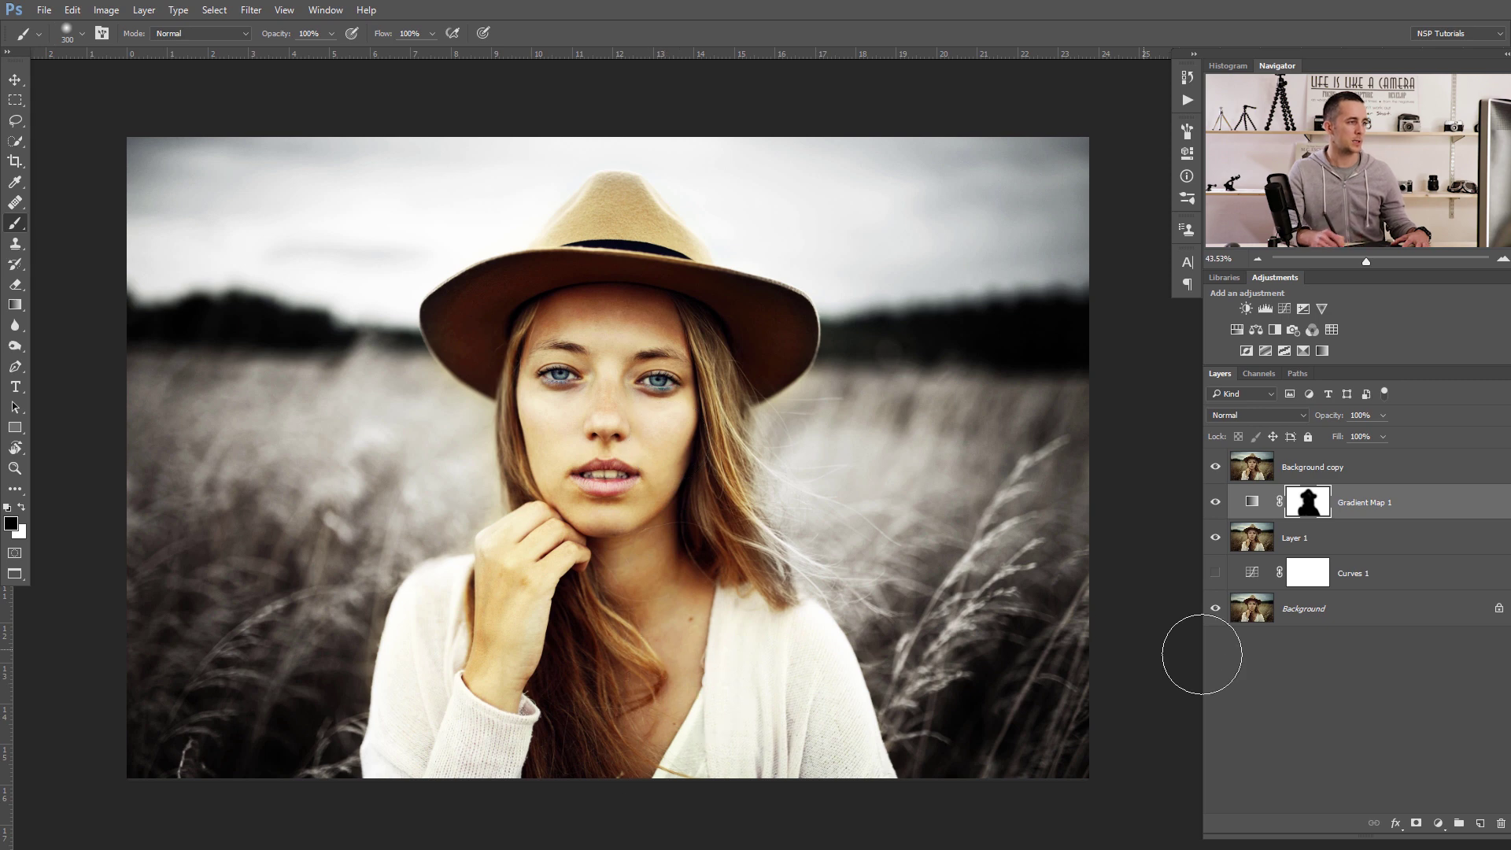
# Set the density of the Gradient Map 1 layer mask to 50%
pyautogui.doubleClick(1314, 507)
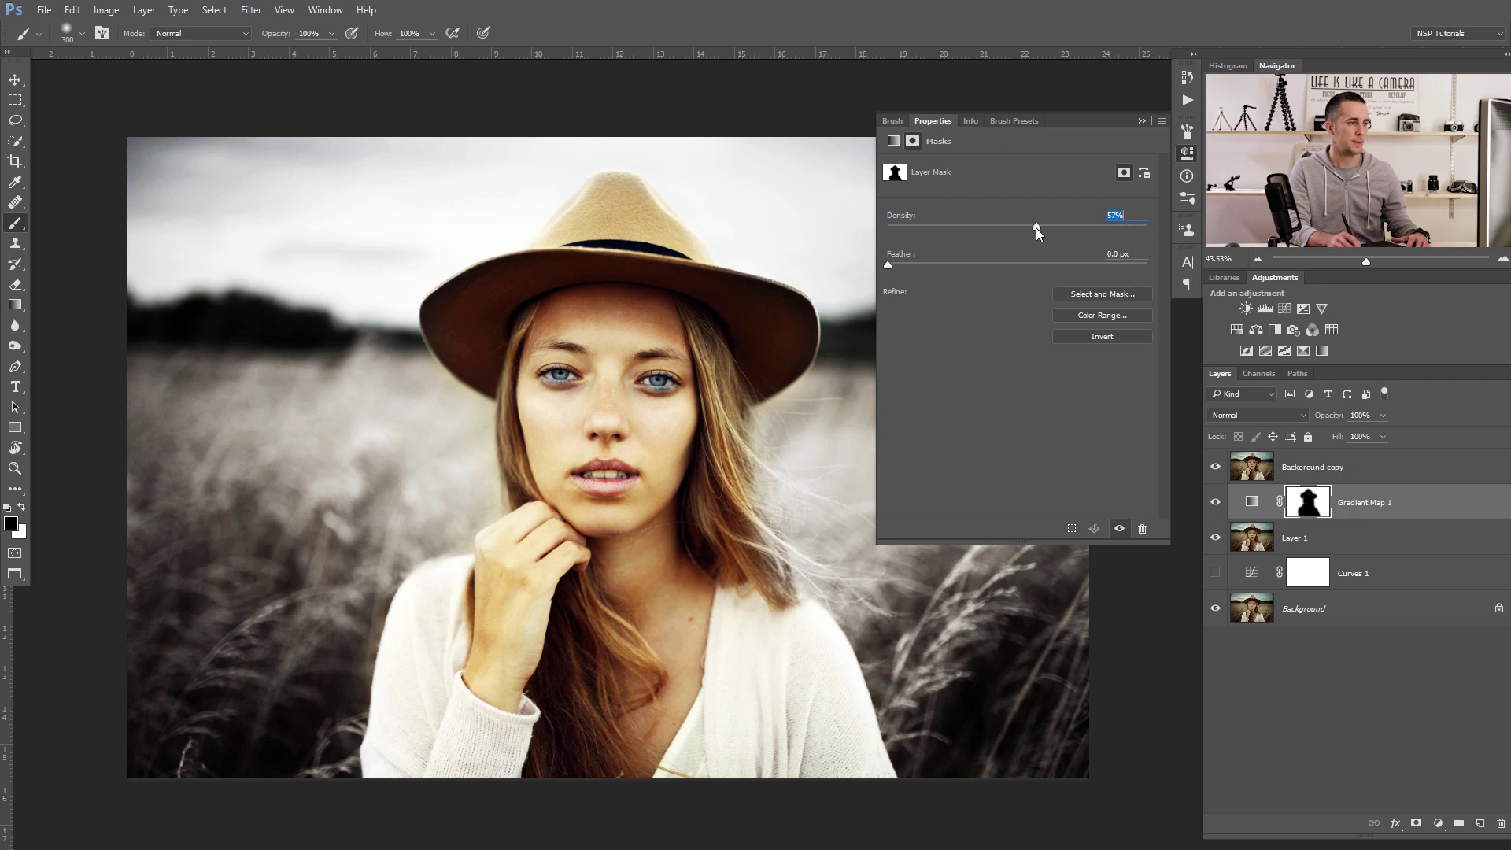
pyautogui.moveTo(1037, 226)
pyautogui.mouseDown()
pyautogui.moveTo(891, 226)
pyautogui.moveTo(1020, 225)
pyautogui.mouseUp()
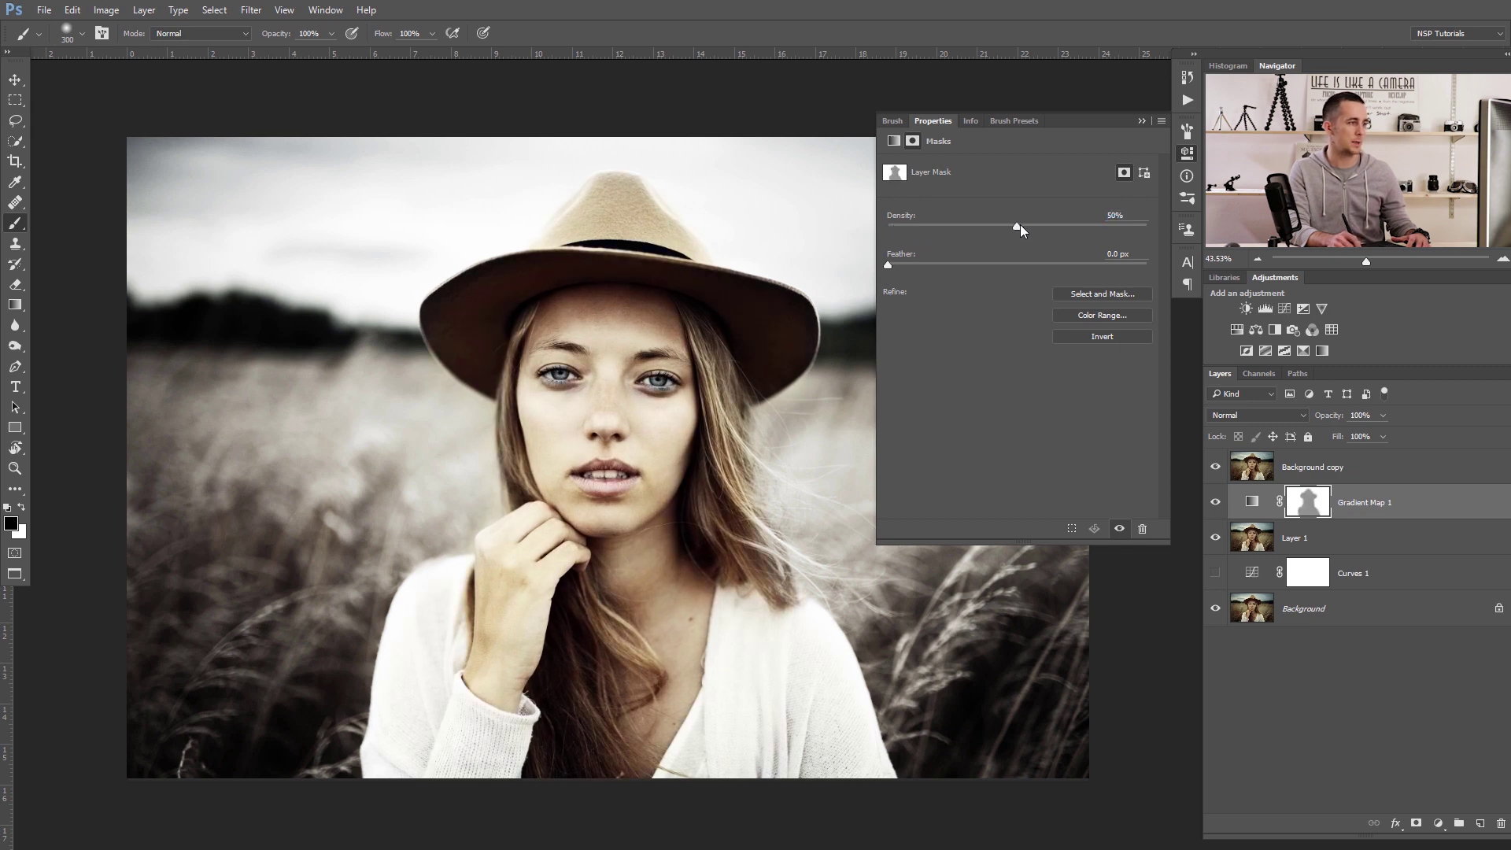
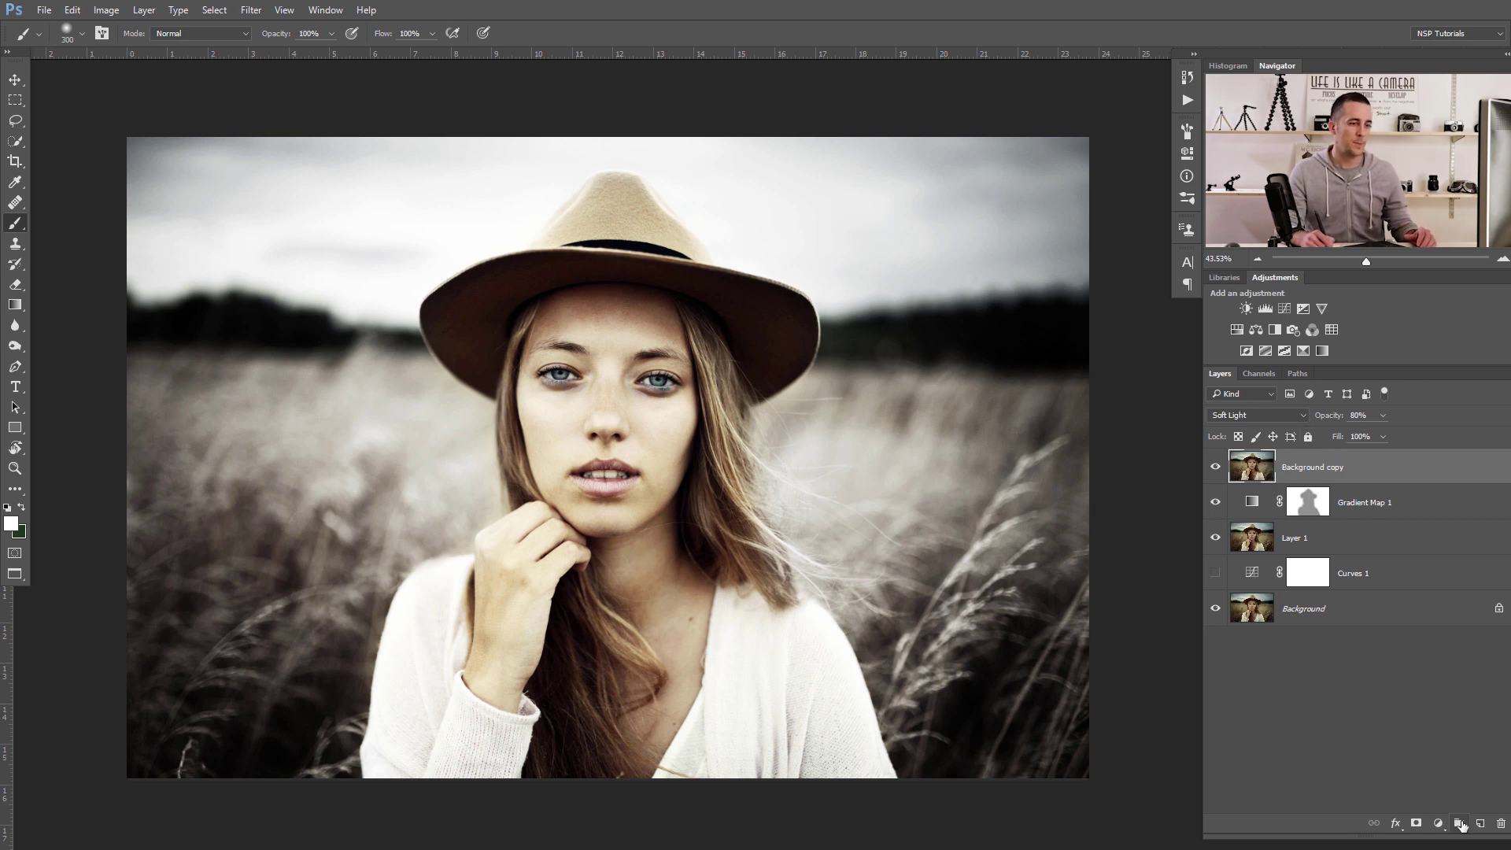
# Create an empty layer above Background copy and mask it with a selection loaded from the RGB channel
pyautogui.click(1480, 823)
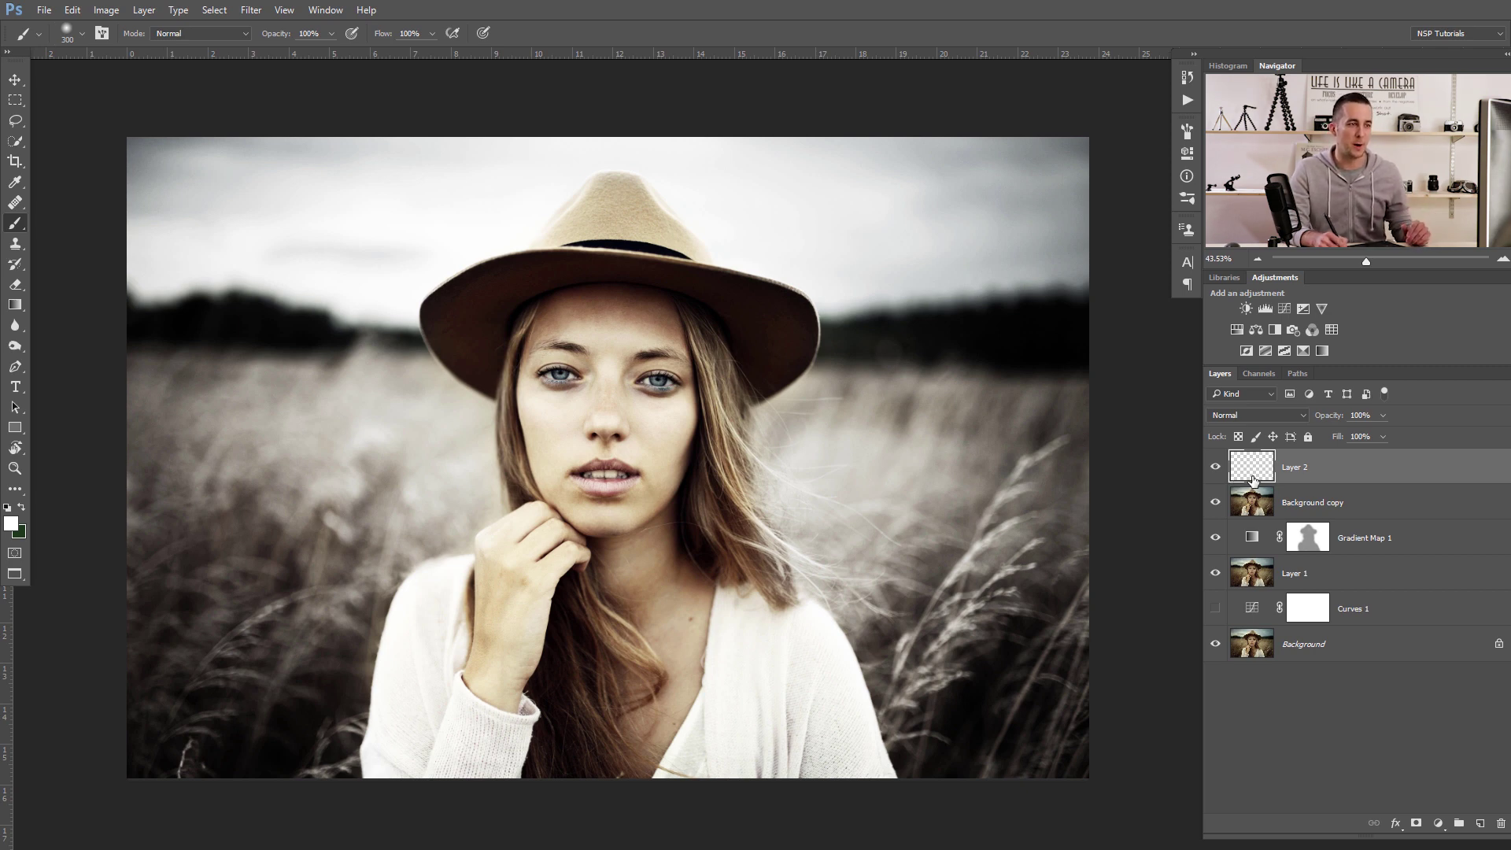
pyautogui.click(1258, 375)
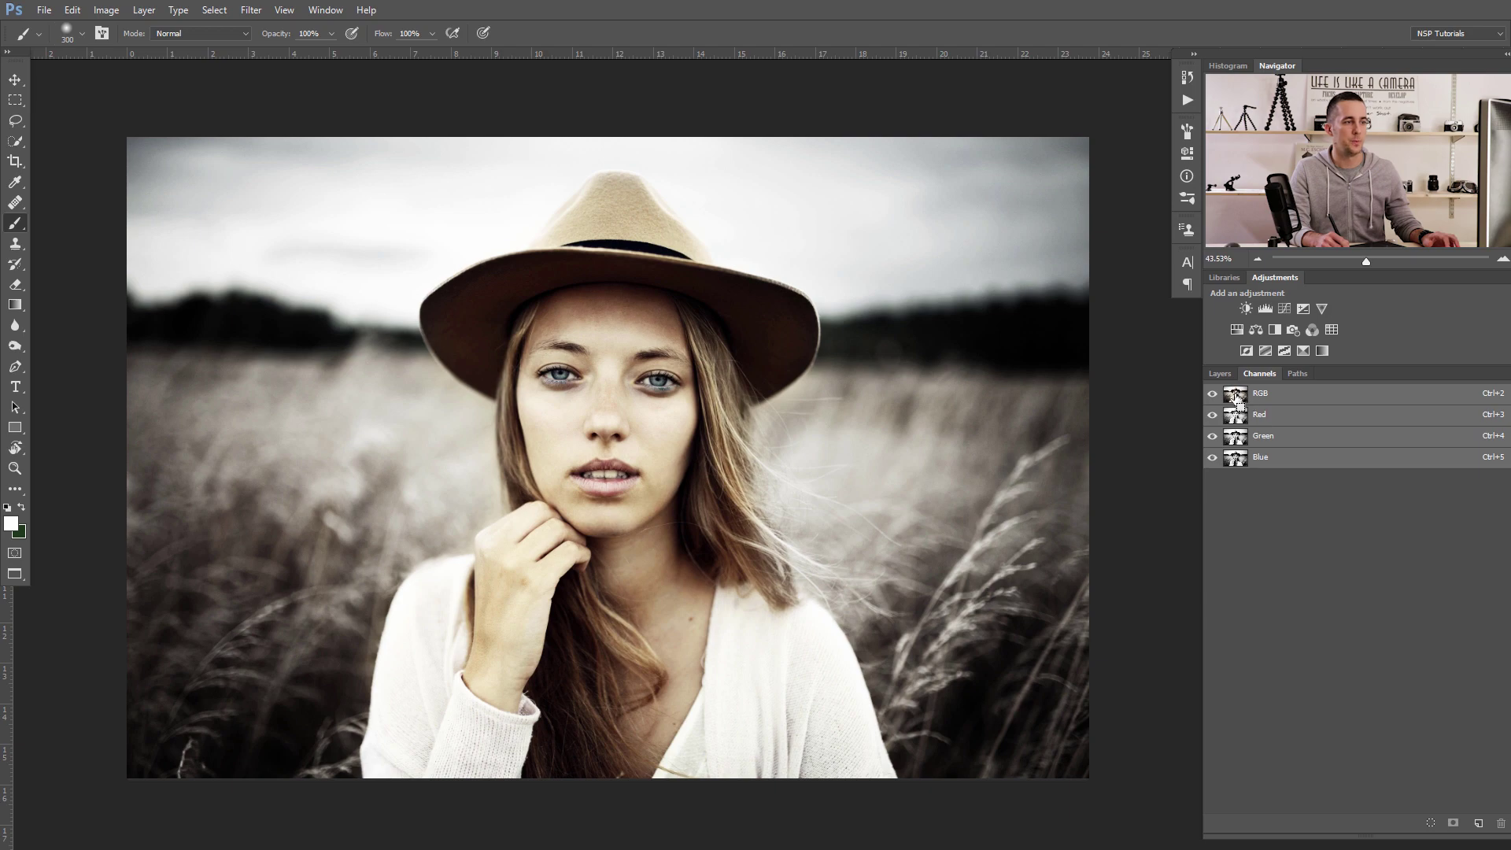
pyautogui.keyDown('ctrl'); pyautogui.click(1238, 399); pyautogui.keyUp('ctrl')
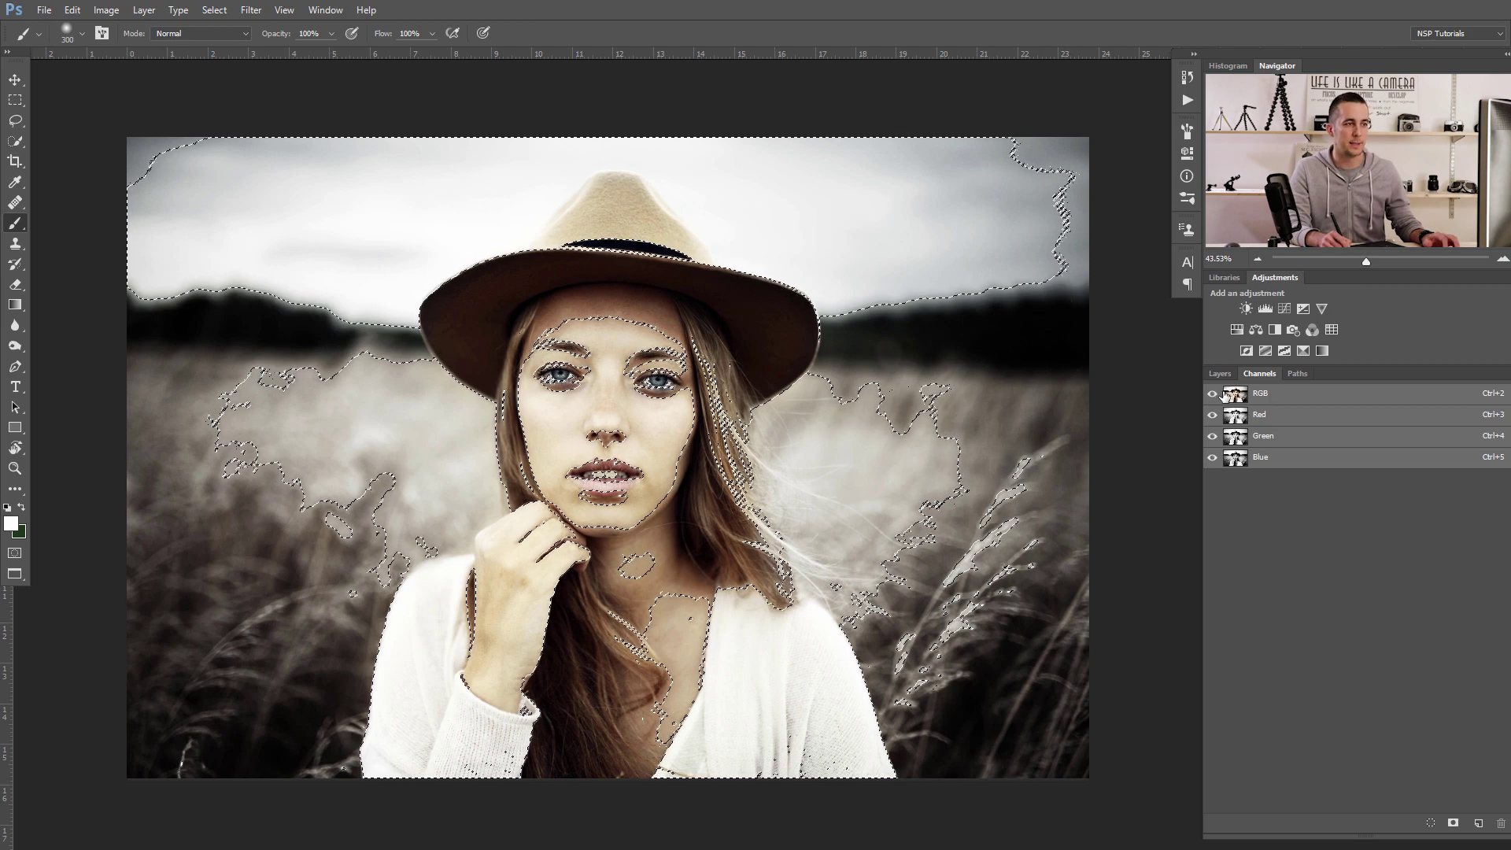
pyautogui.doubleClick(1220, 374)
pyautogui.click(1225, 376)
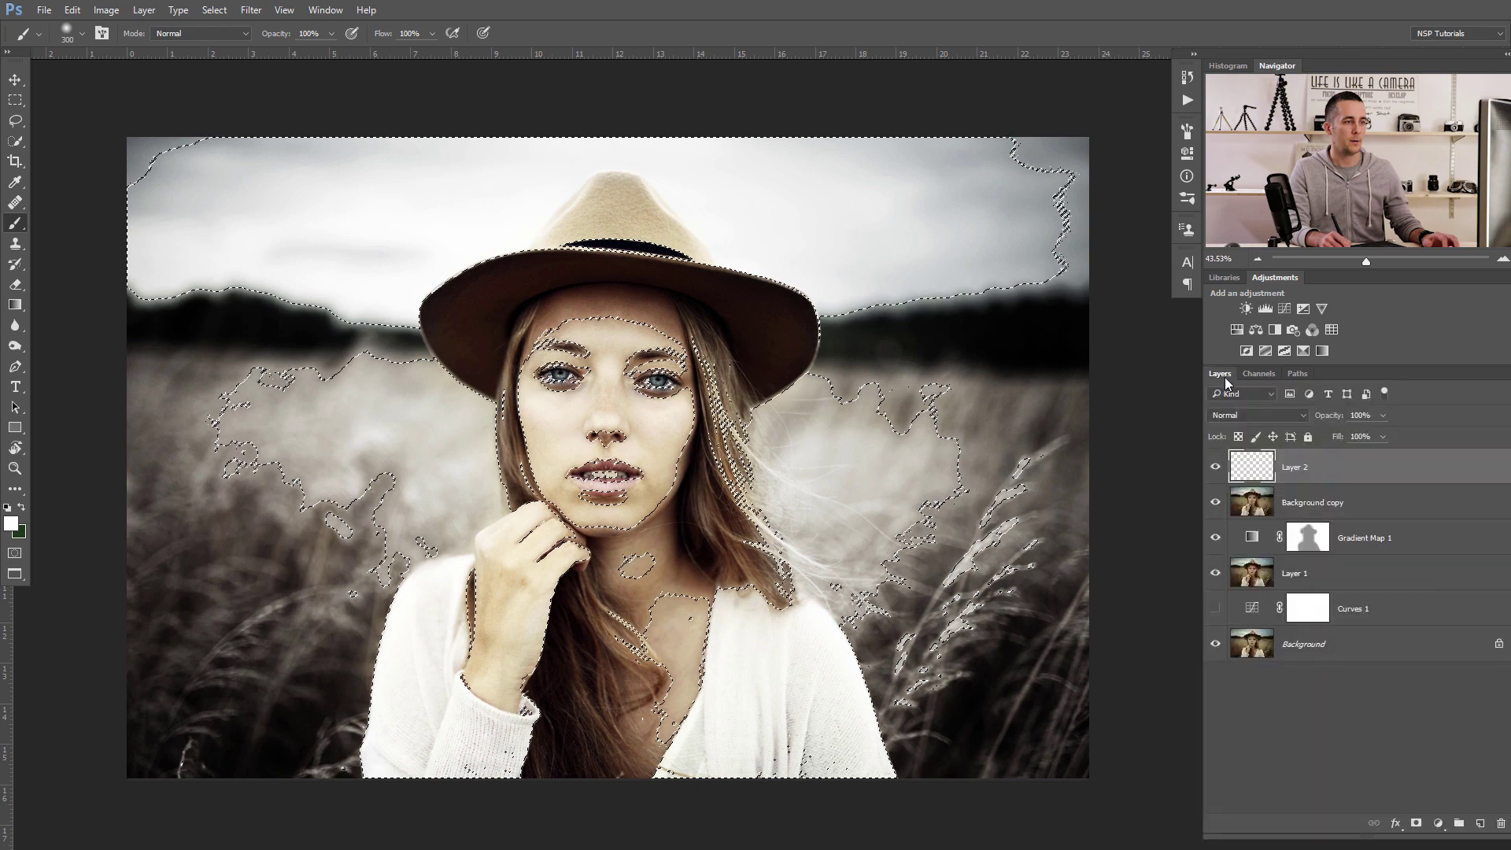
pyautogui.click(1416, 823)
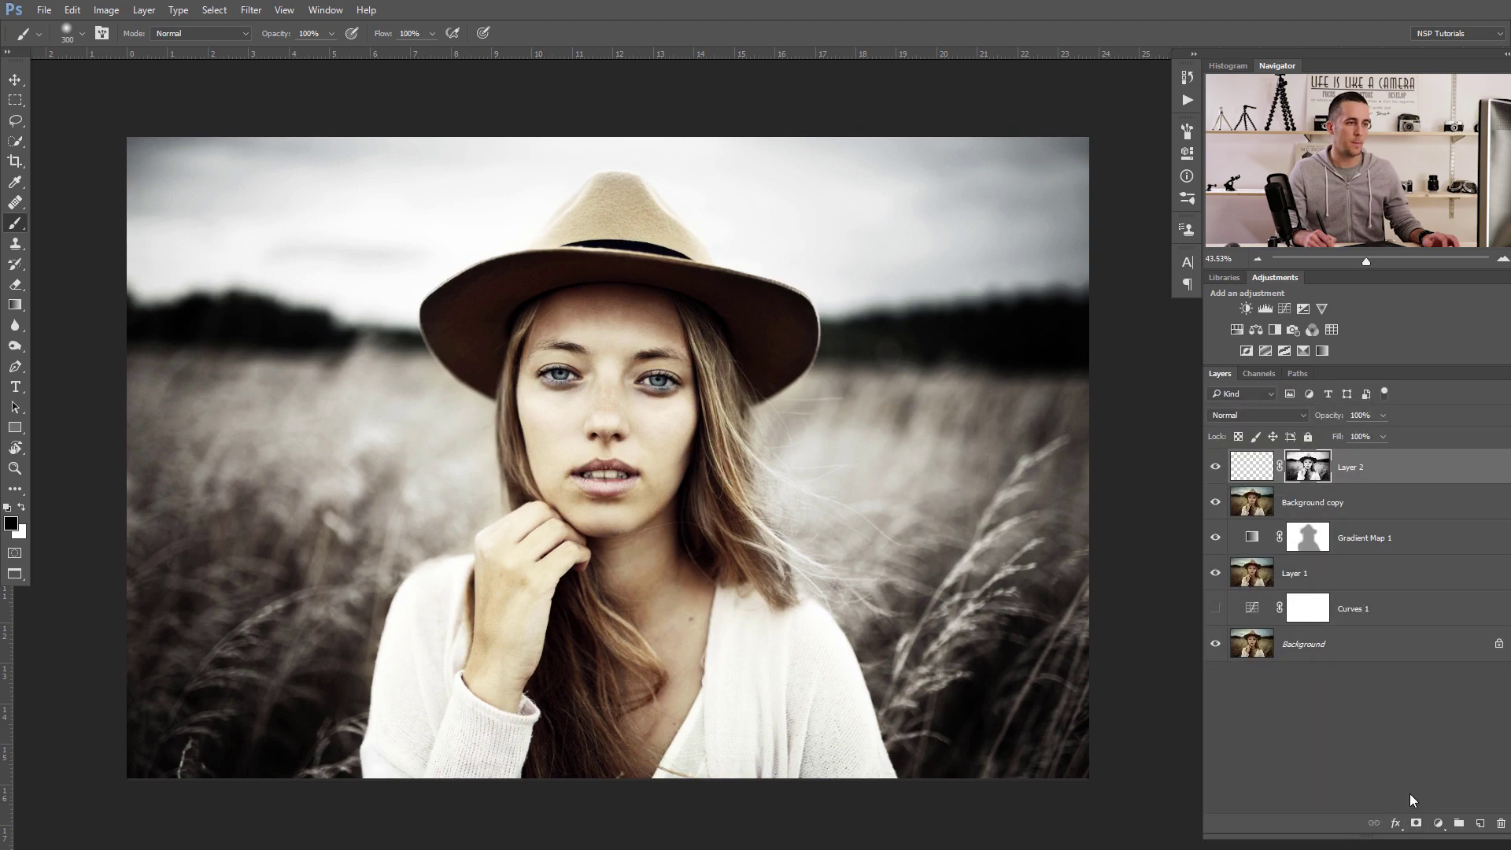
# Inspect the Layer 2 mask, and paint white on the layer over the grass on both sides with a soft 600 px brush at 50% opacity
pyautogui.keyDown('alt'); pyautogui.click(1311, 471); pyautogui.keyUp('alt')
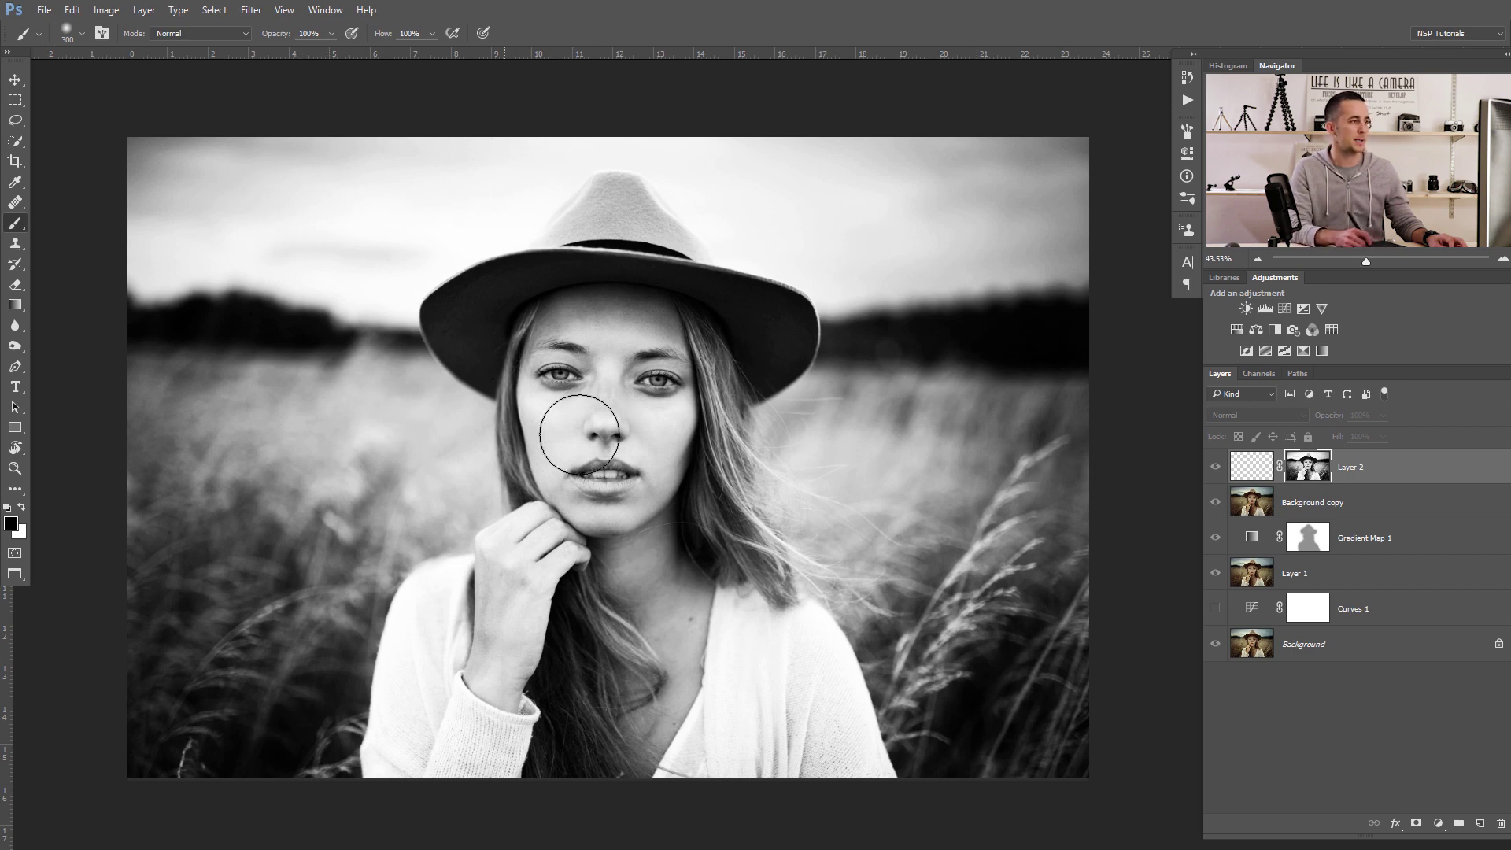
pyautogui.click(1301, 475)
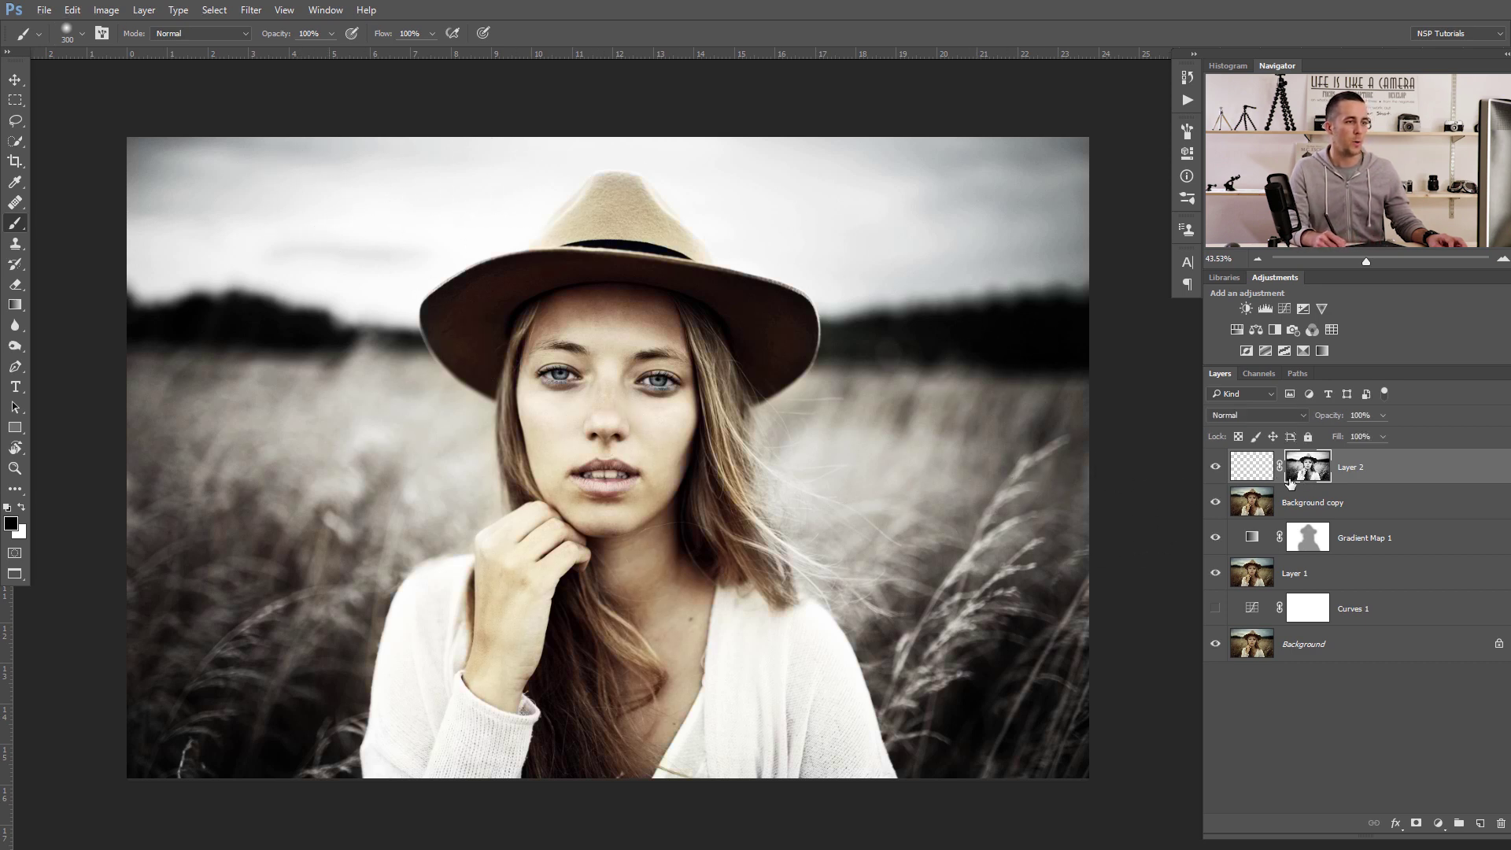
pyautogui.click(1256, 470)
pyautogui.press('x')
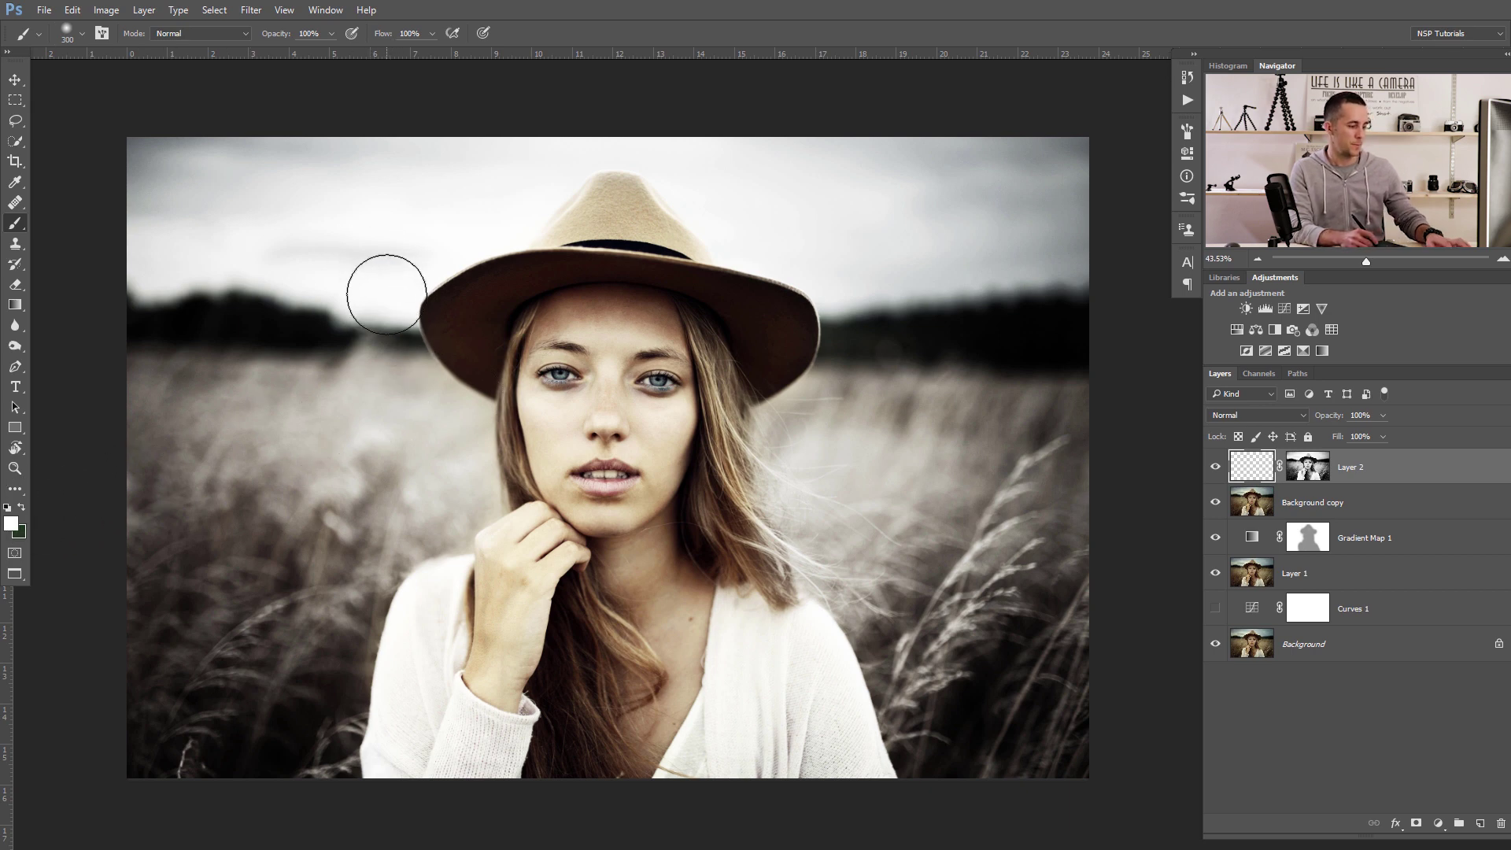
pyautogui.press('5')
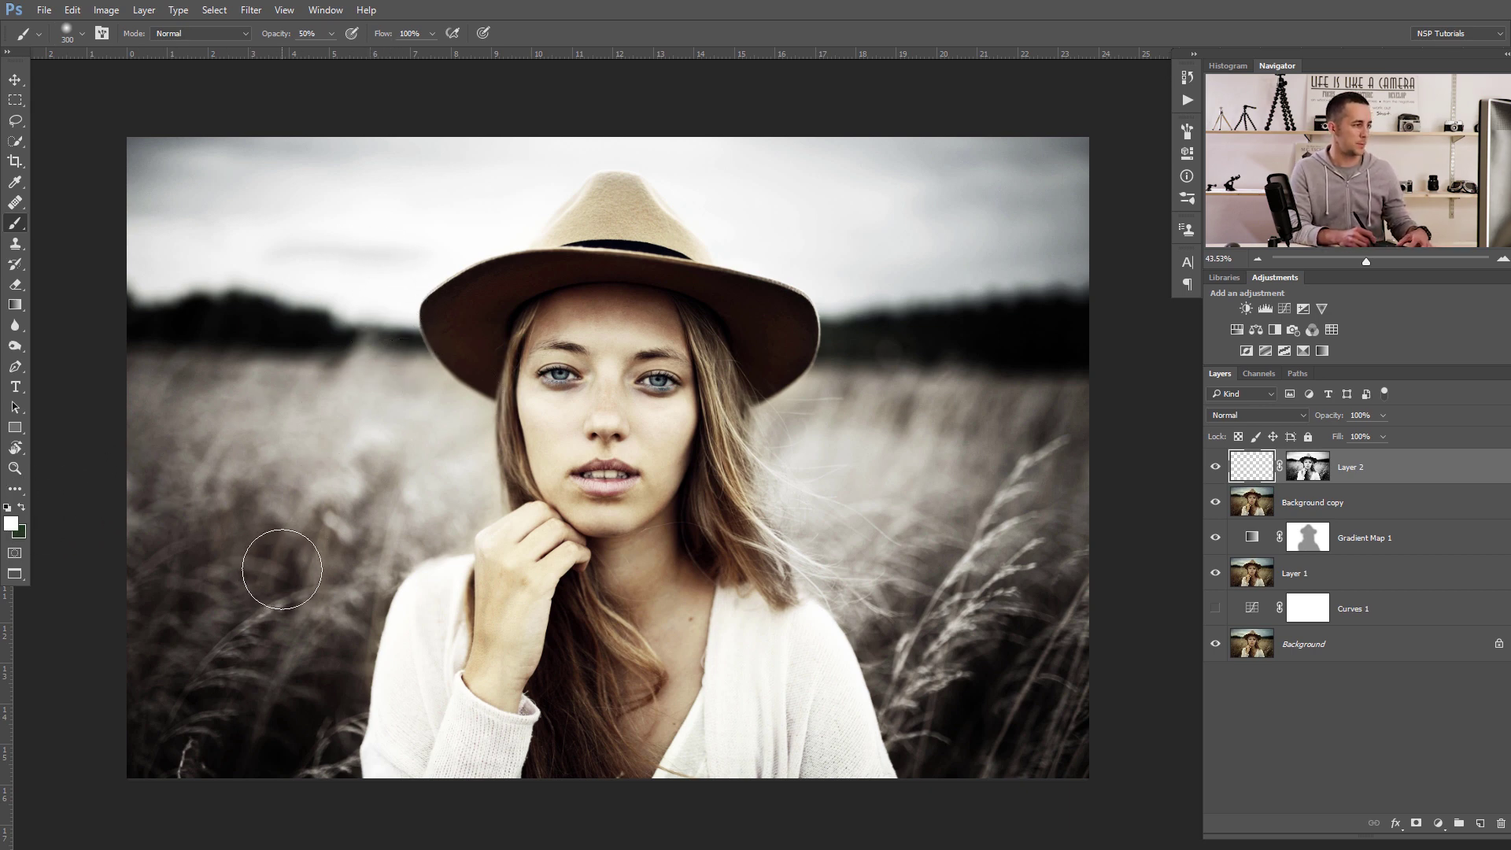
pyautogui.press(']')
pyautogui.press(']')
pyautogui.press(']')
pyautogui.press(']')
pyautogui.press(']')
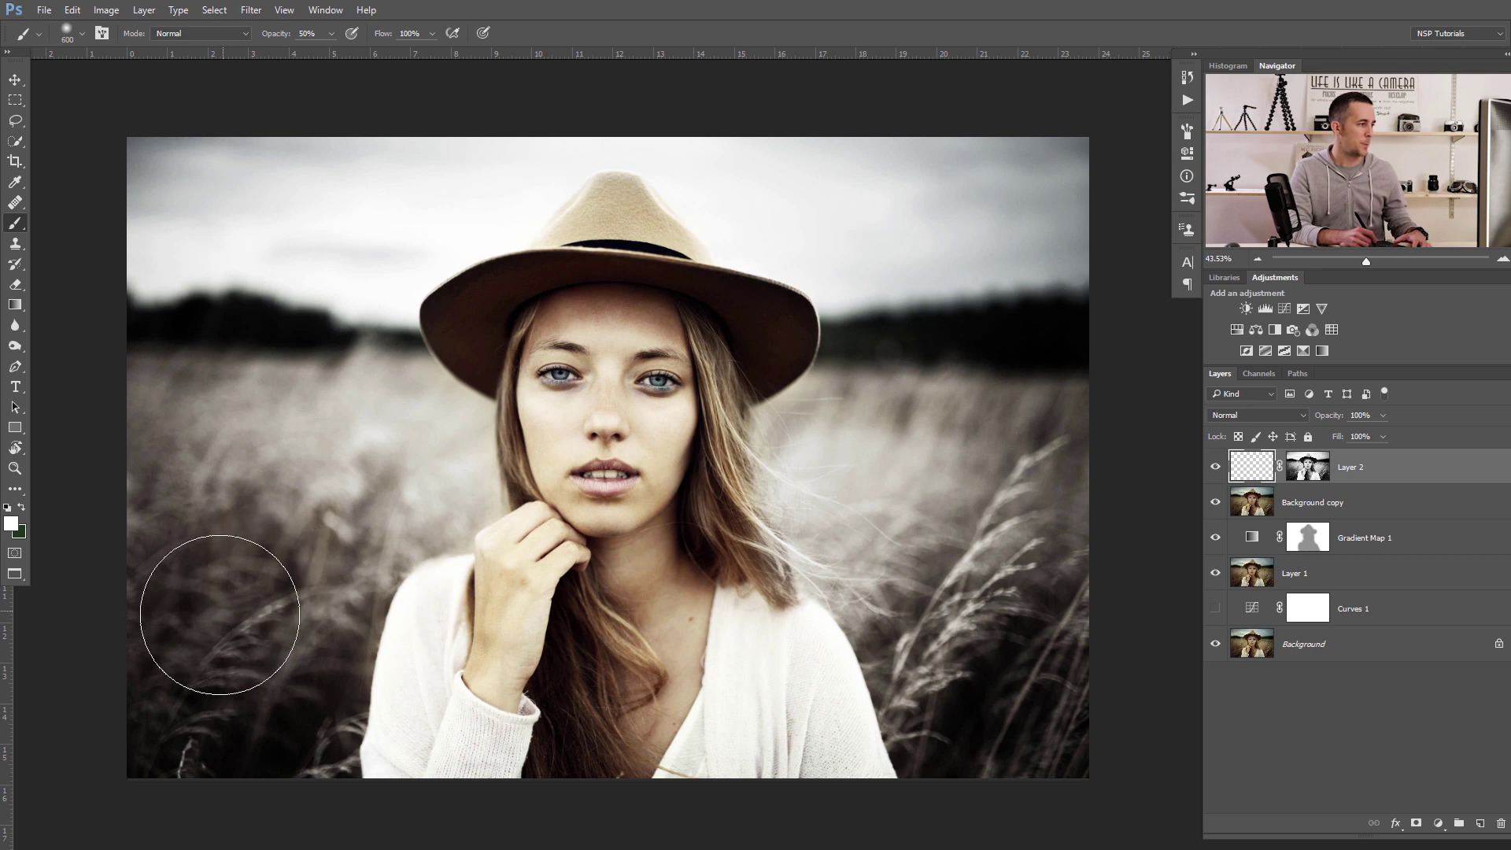
pyautogui.moveTo(220, 615)
pyautogui.mouseDown()
pyautogui.moveTo(185, 580)
pyautogui.moveTo(186, 640)
pyautogui.moveTo(304, 624)
pyautogui.moveTo(242, 731)
pyautogui.moveTo(220, 566)
pyautogui.moveTo(186, 749)
pyautogui.moveTo(304, 735)
pyautogui.moveTo(229, 489)
pyautogui.moveTo(166, 472)
pyautogui.mouseUp()
pyautogui.moveTo(989, 535)
pyautogui.mouseDown()
pyautogui.moveTo(964, 709)
pyautogui.moveTo(1051, 803)
pyautogui.moveTo(1000, 732)
pyautogui.moveTo(1046, 472)
pyautogui.moveTo(1072, 689)
pyautogui.mouseUp()
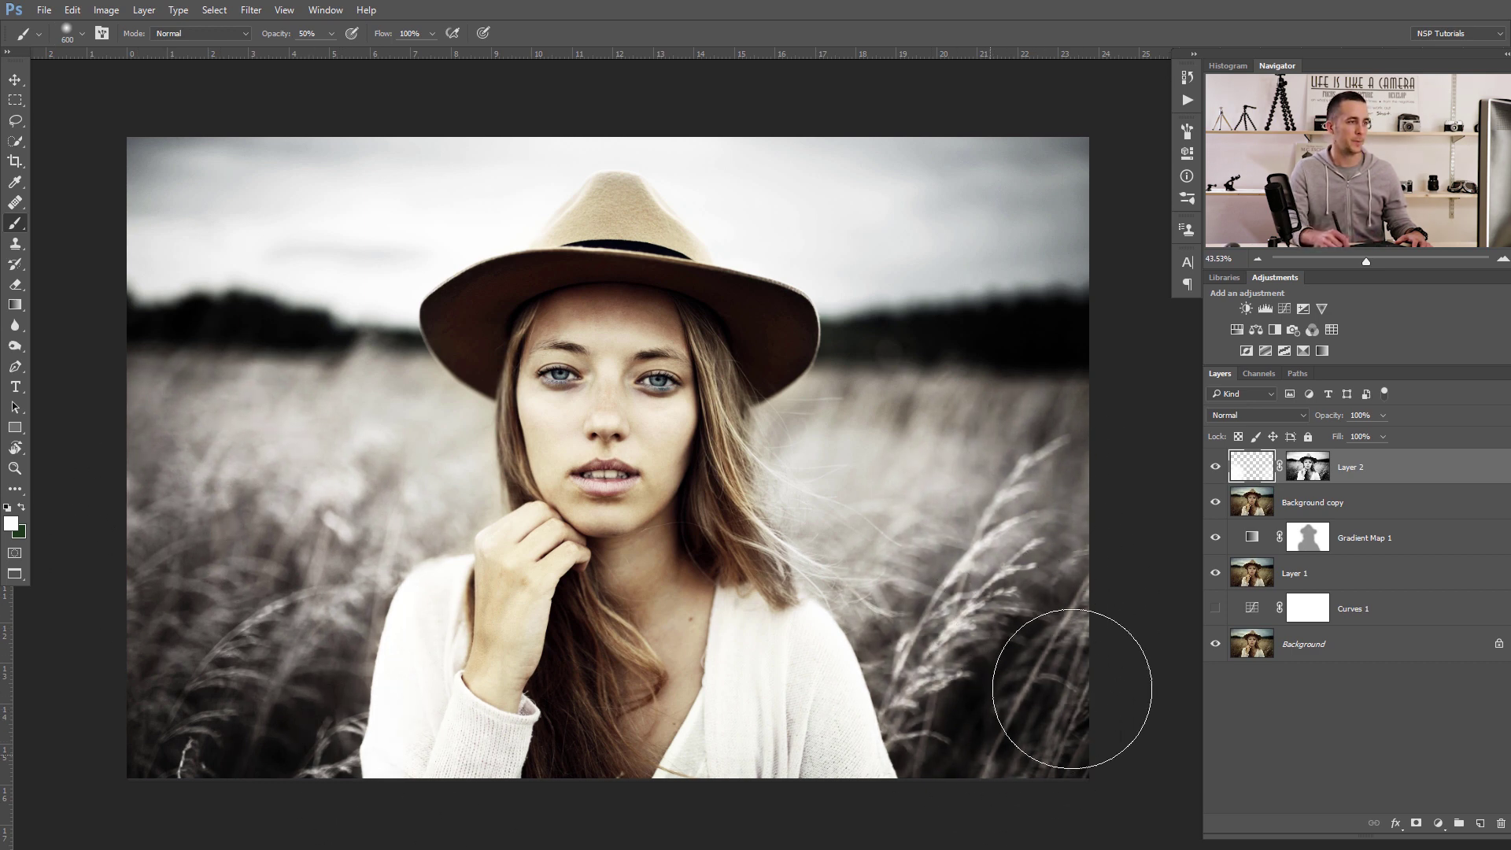
# Brighten more of the field on Layer 2 with white paint, varying the brush size between 200 and 800 px
pyautogui.press('[')
pyautogui.press('[')
pyautogui.press('[')
pyautogui.press('[')
pyautogui.press('[')
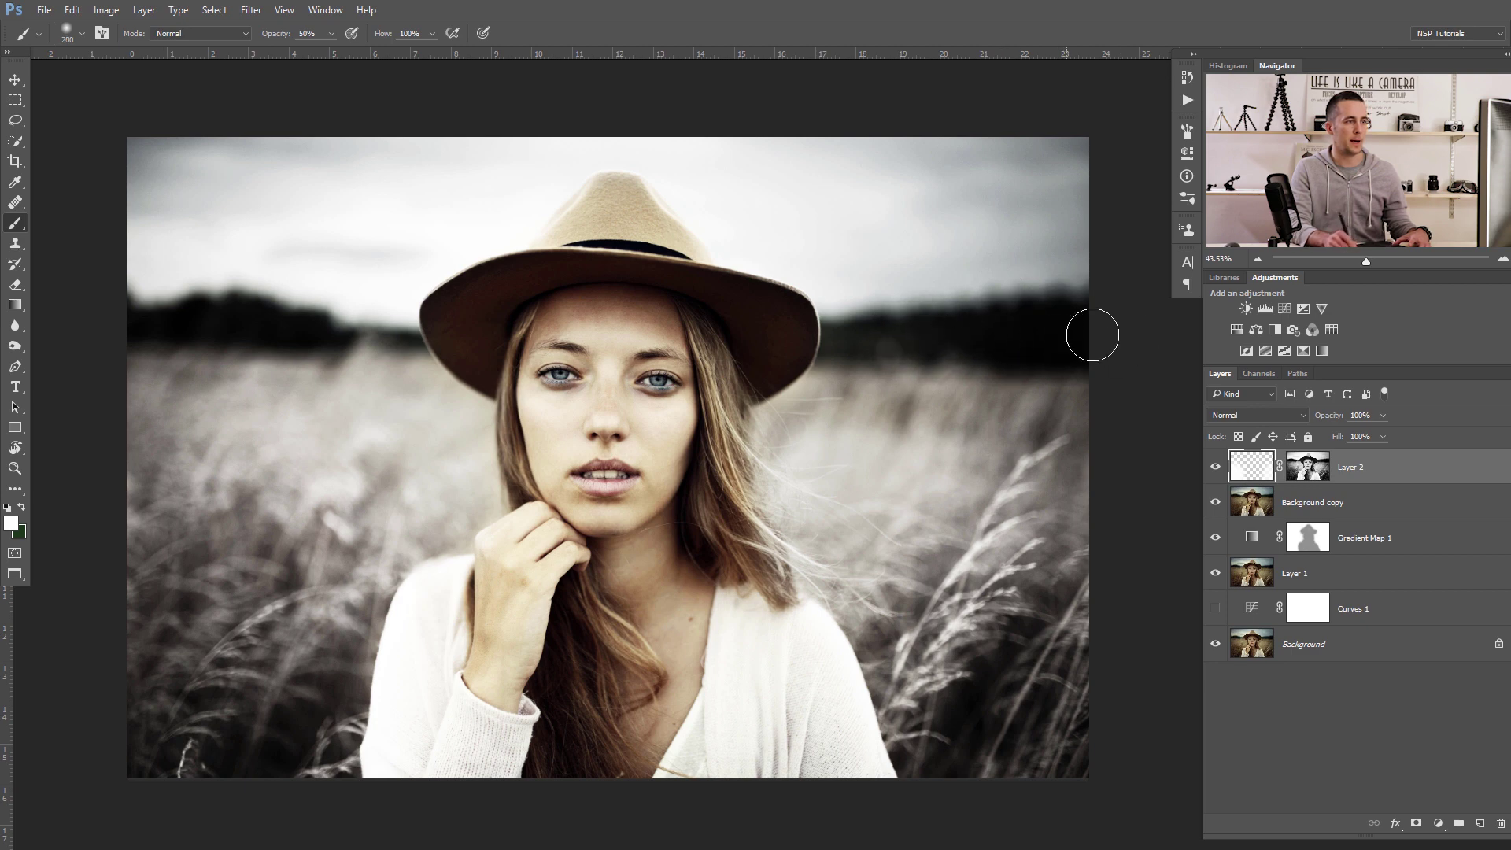
pyautogui.press(']')
pyautogui.press(']')
pyautogui.press(']')
pyautogui.press(']')
pyautogui.press(']')
pyautogui.press(']')
pyautogui.press(']')
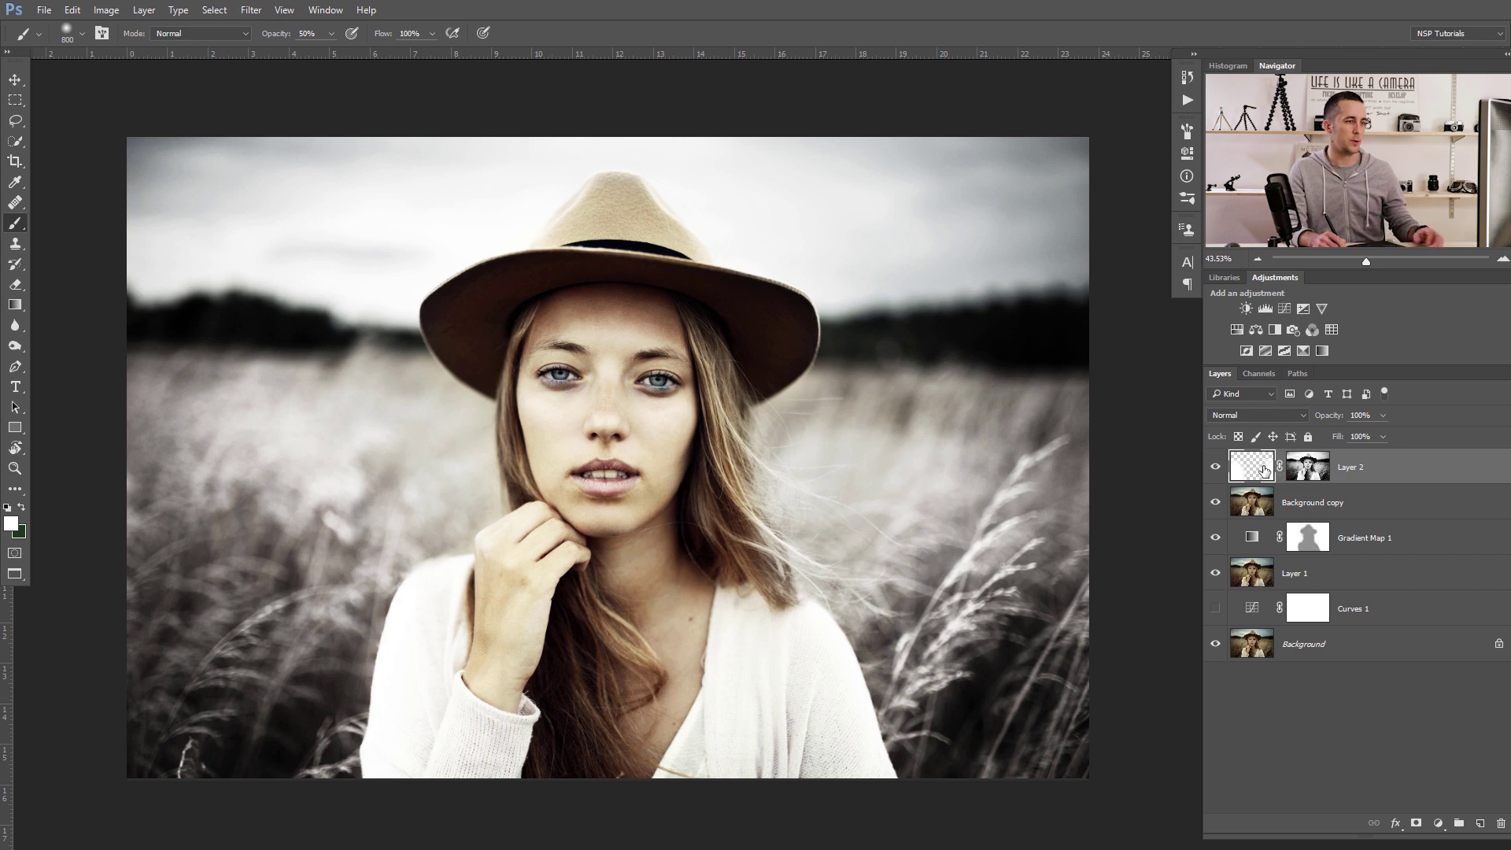
# Try duplicating Layer 2 to strengthen the white paint, and undo the duplication
pyautogui.hotkey('ctrl', 'j')
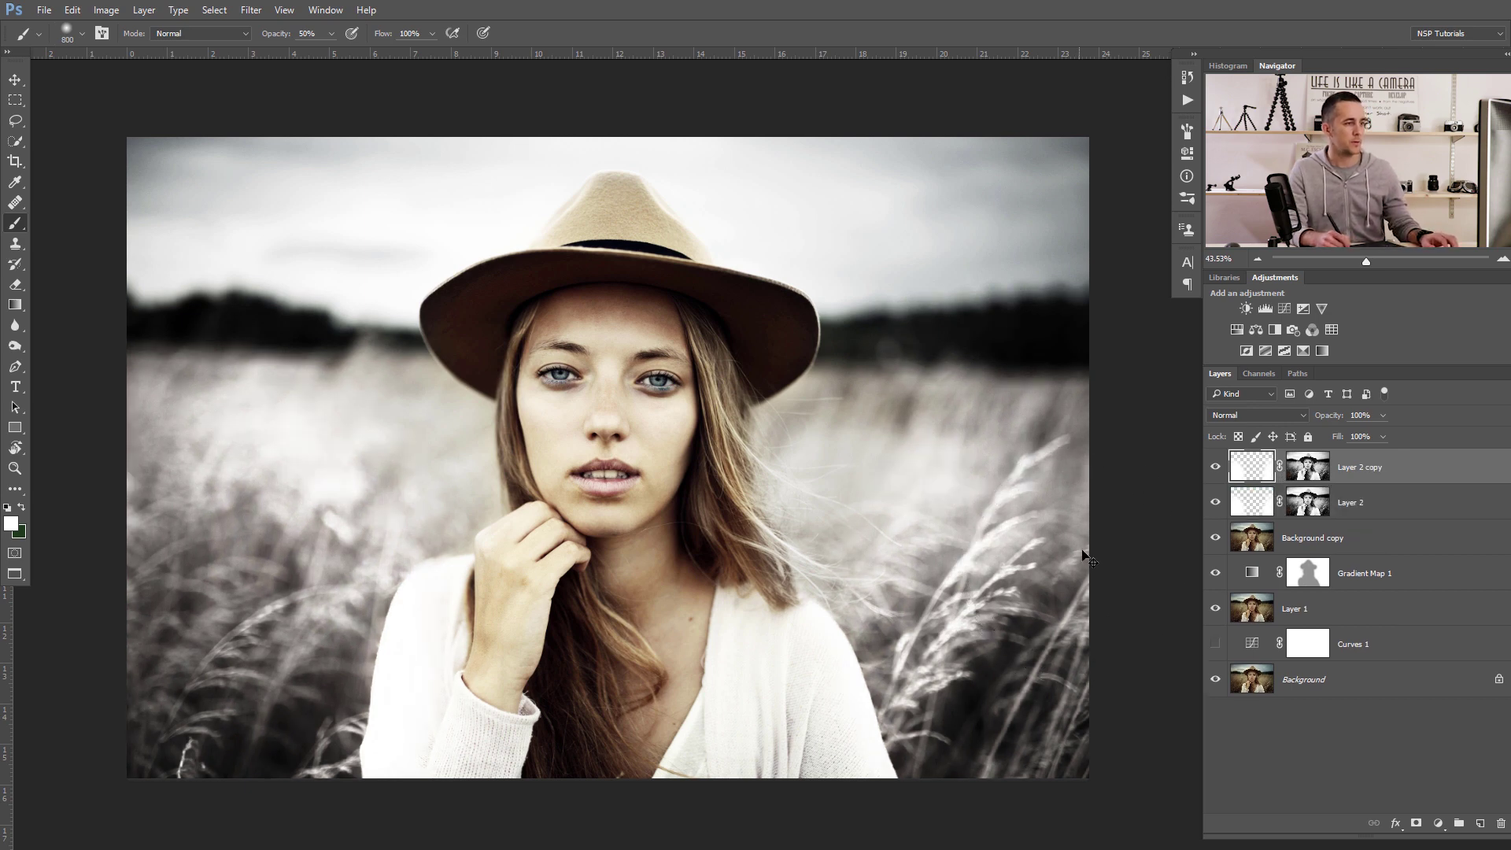
pyautogui.hotkey('ctrl', 'z')
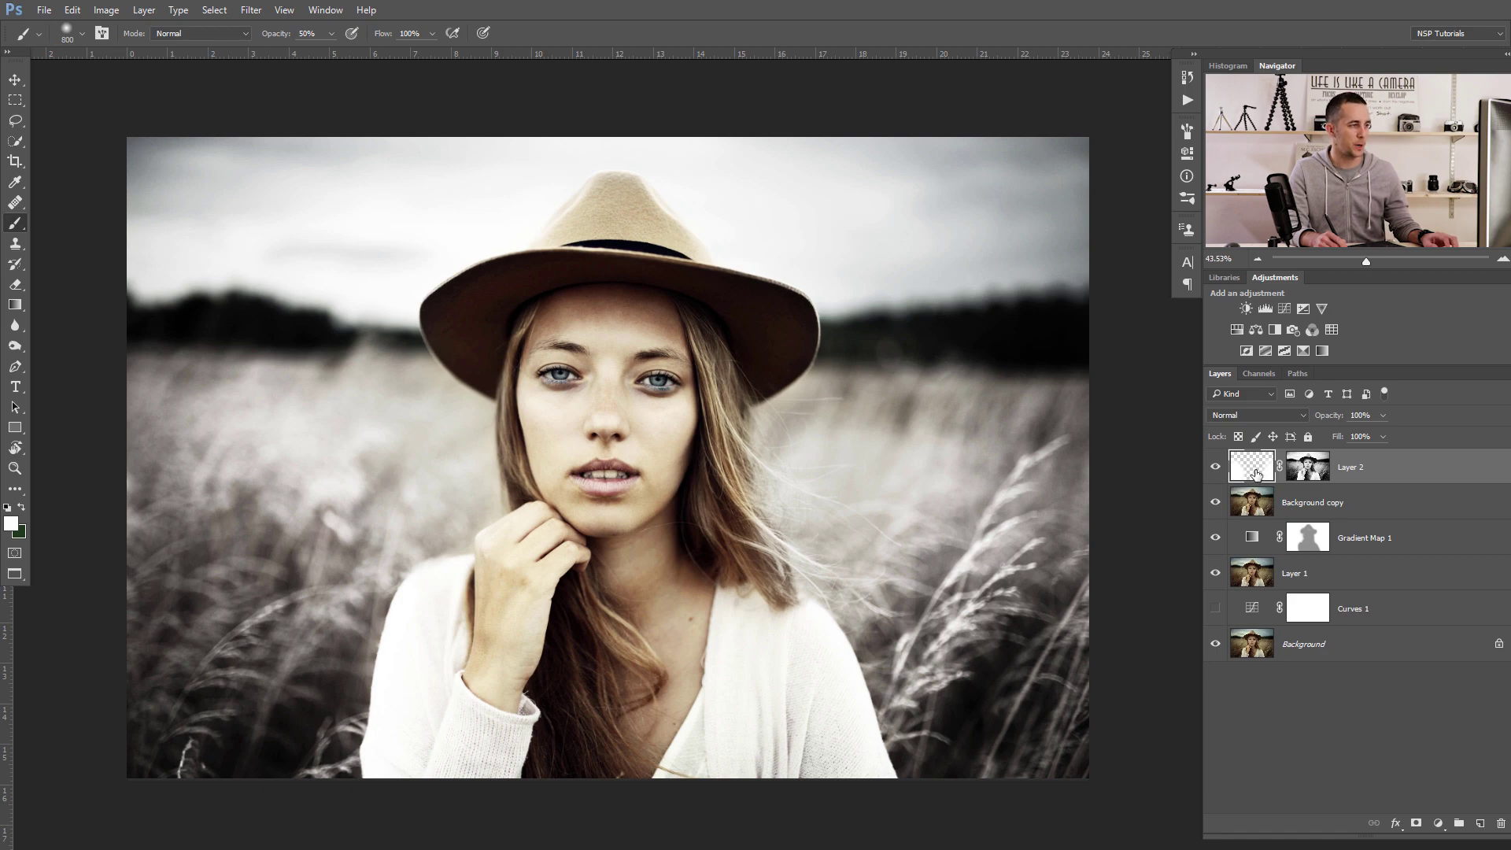
# Compare the edited portrait with the original Background by hiding and showing all other layers twice
pyautogui.keyDown('alt'); pyautogui.click(1215, 643); pyautogui.keyUp('alt')
pyautogui.keyDown('alt'); pyautogui.click(1212, 645); pyautogui.keyUp('alt')
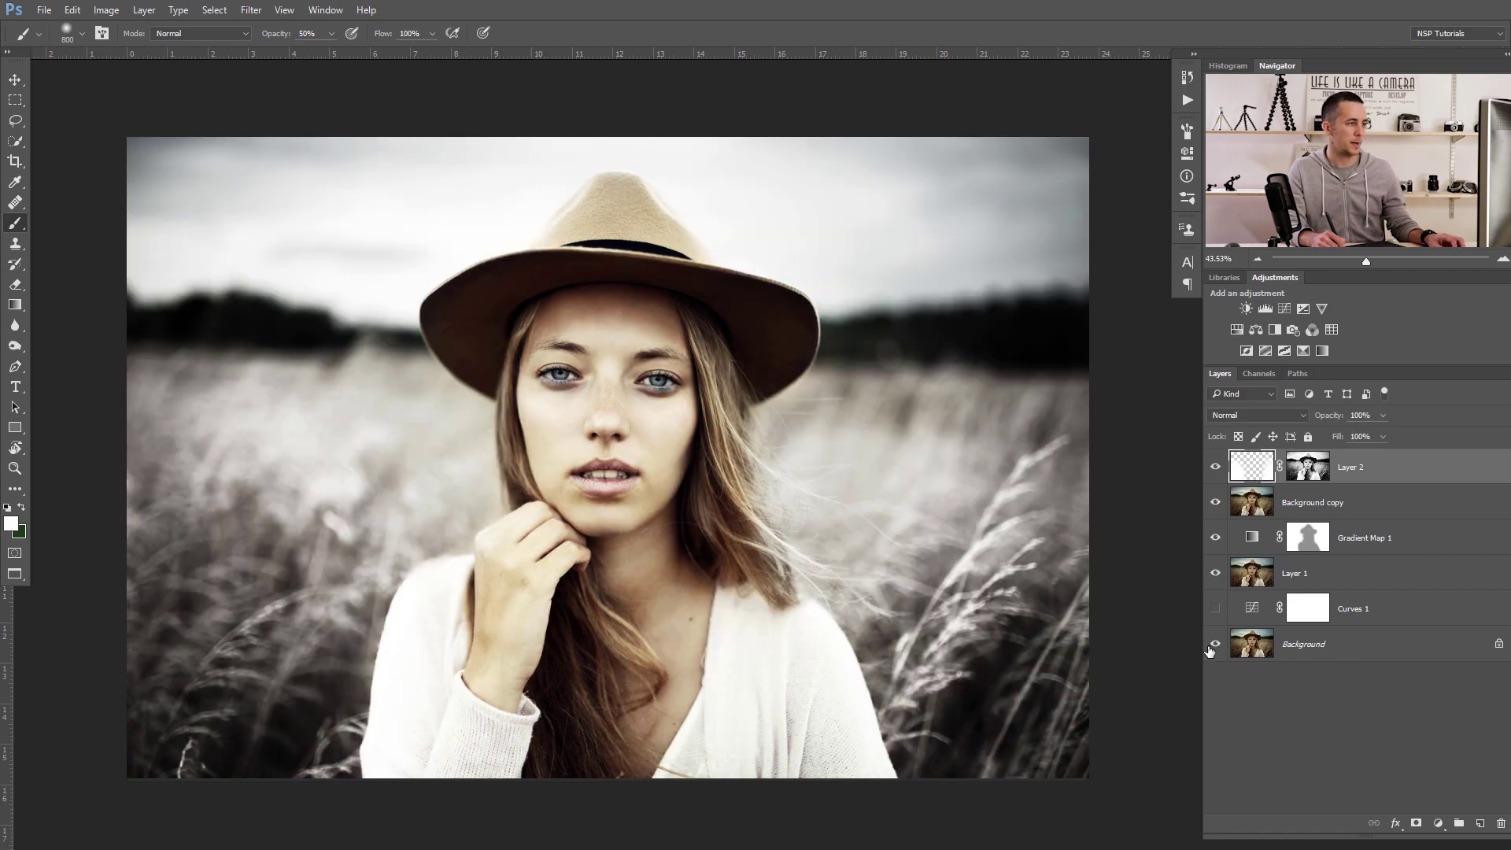
pyautogui.keyDown('alt'); pyautogui.click(1210, 647); pyautogui.keyUp('alt')
pyautogui.keyDown('alt'); pyautogui.click(1210, 648); pyautogui.keyUp('alt')
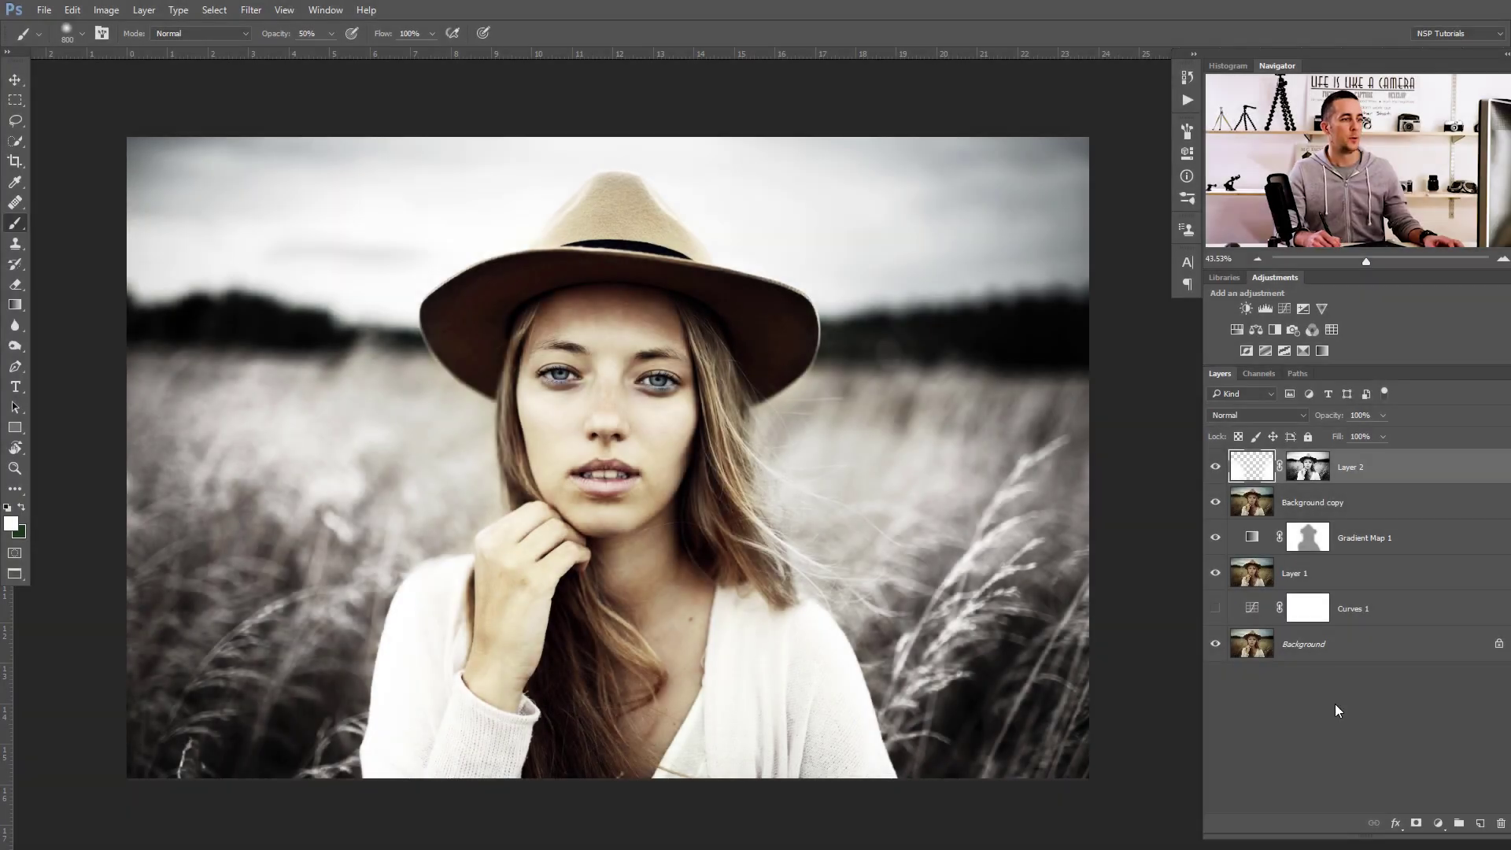
# Add an empty layer on top, group the layers from Layer 2 down to Curves 1 as "Winter look", and preview without the group
pyautogui.click(1479, 823)
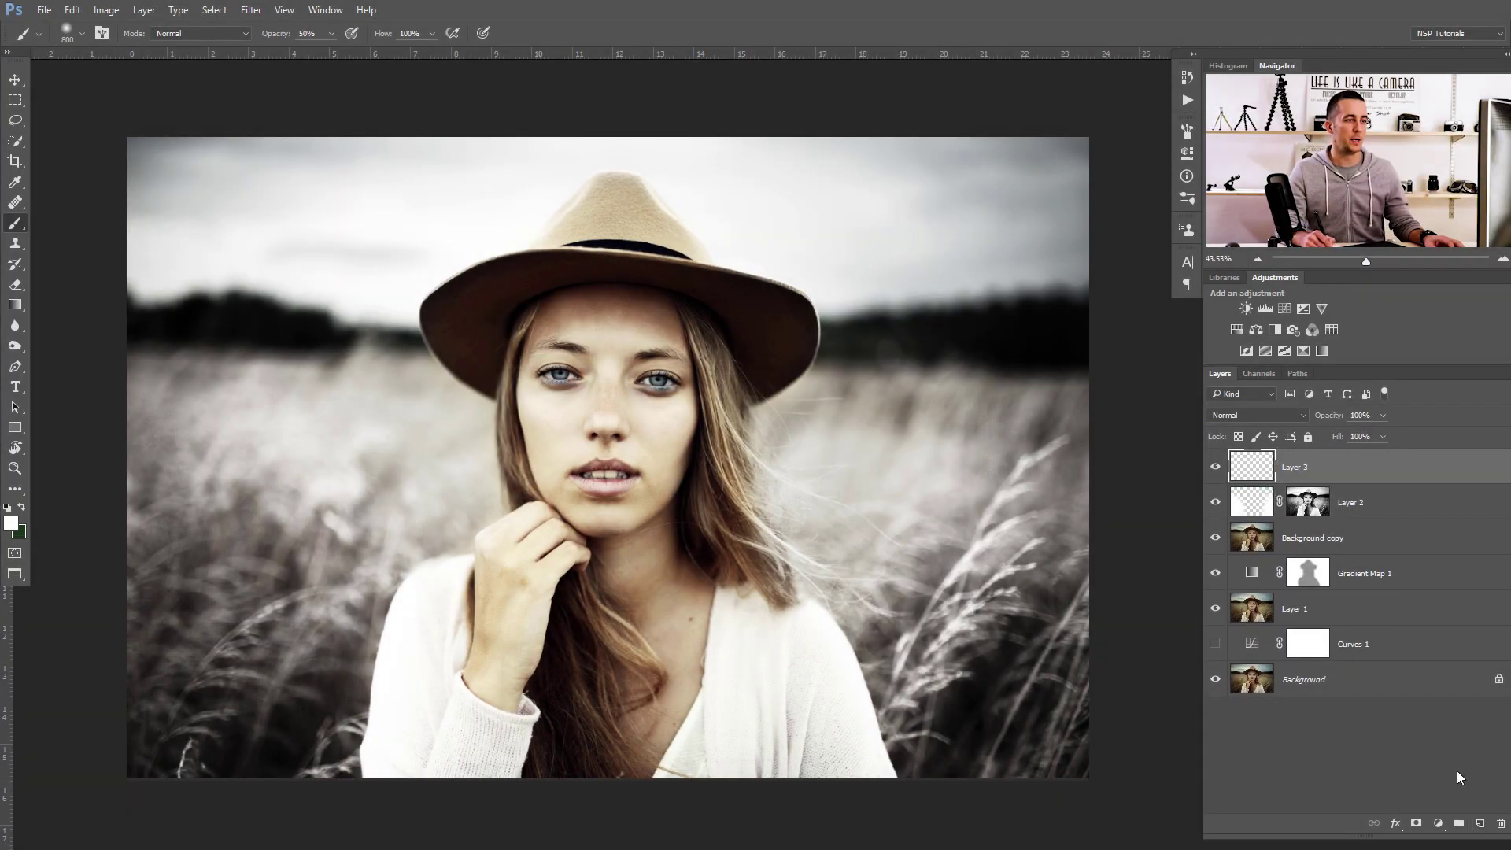
pyautogui.click(1267, 511)
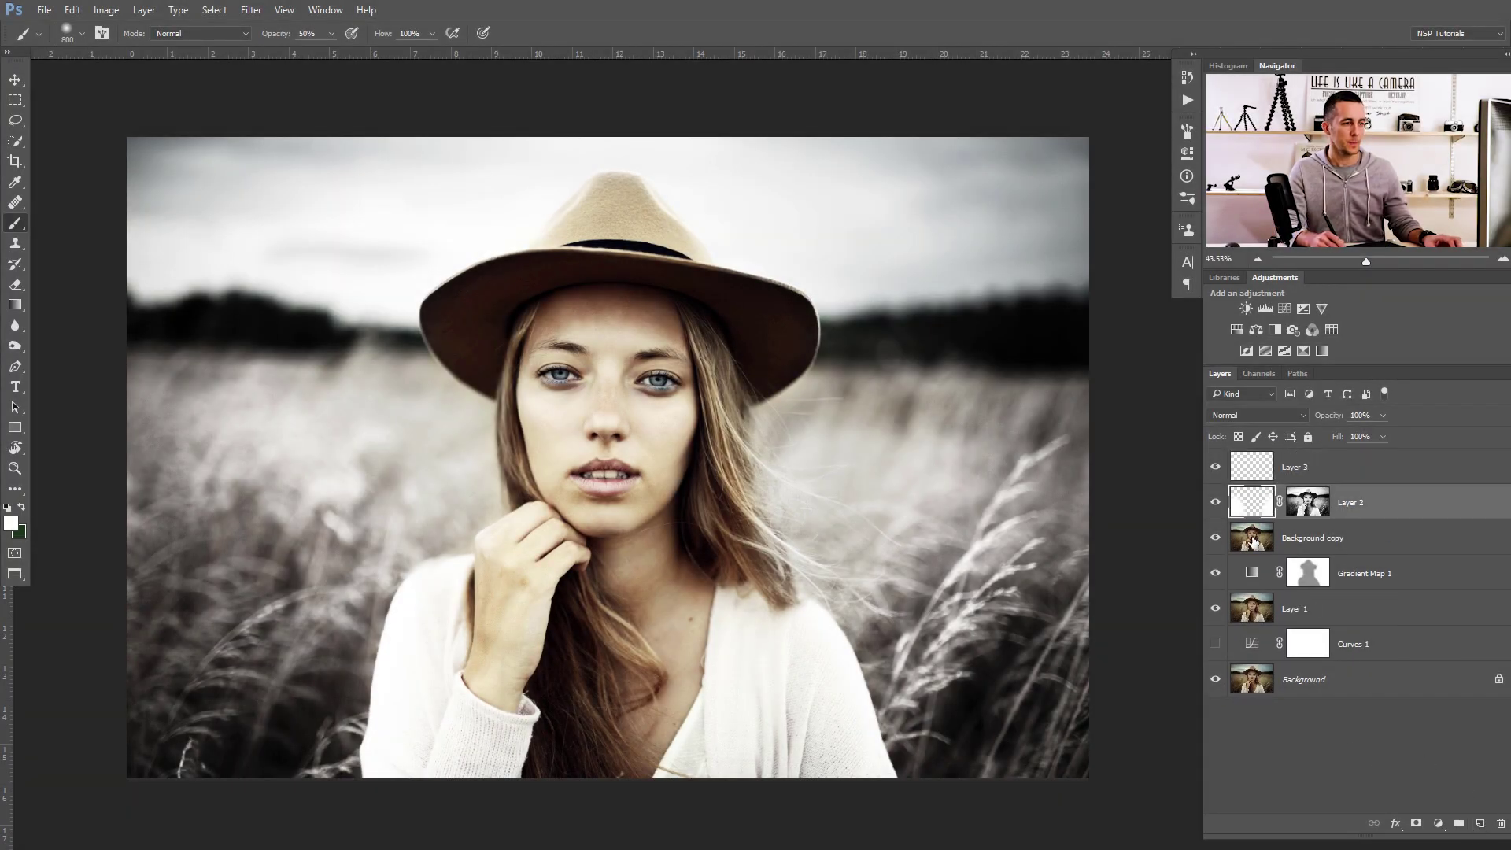
pyautogui.keyDown('shift'); pyautogui.click(1262, 650); pyautogui.keyUp('shift')
pyautogui.hotkey('ctrl', 'g')
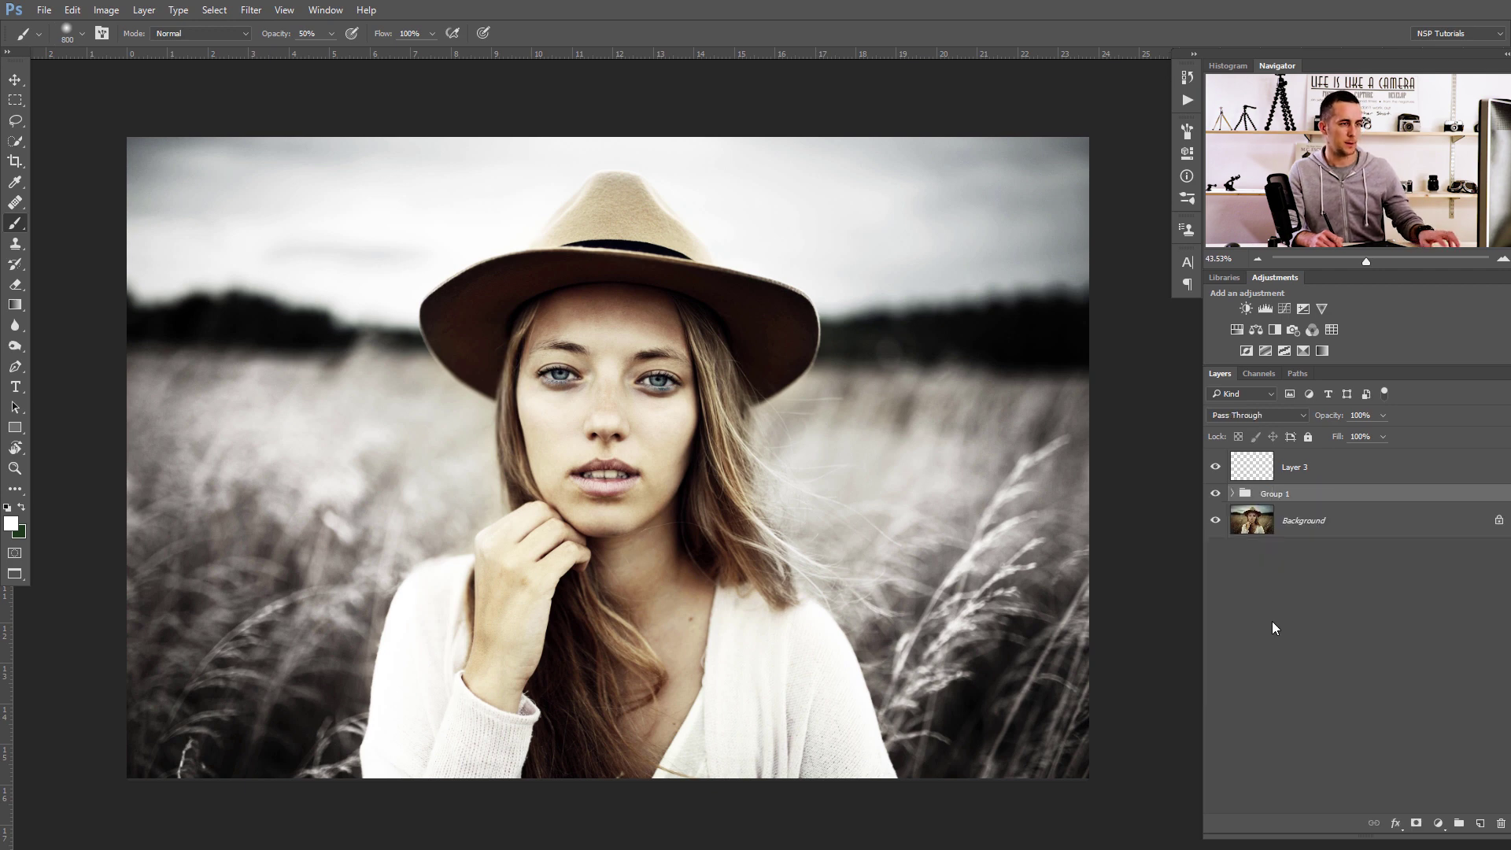
pyautogui.doubleClick(1276, 494)
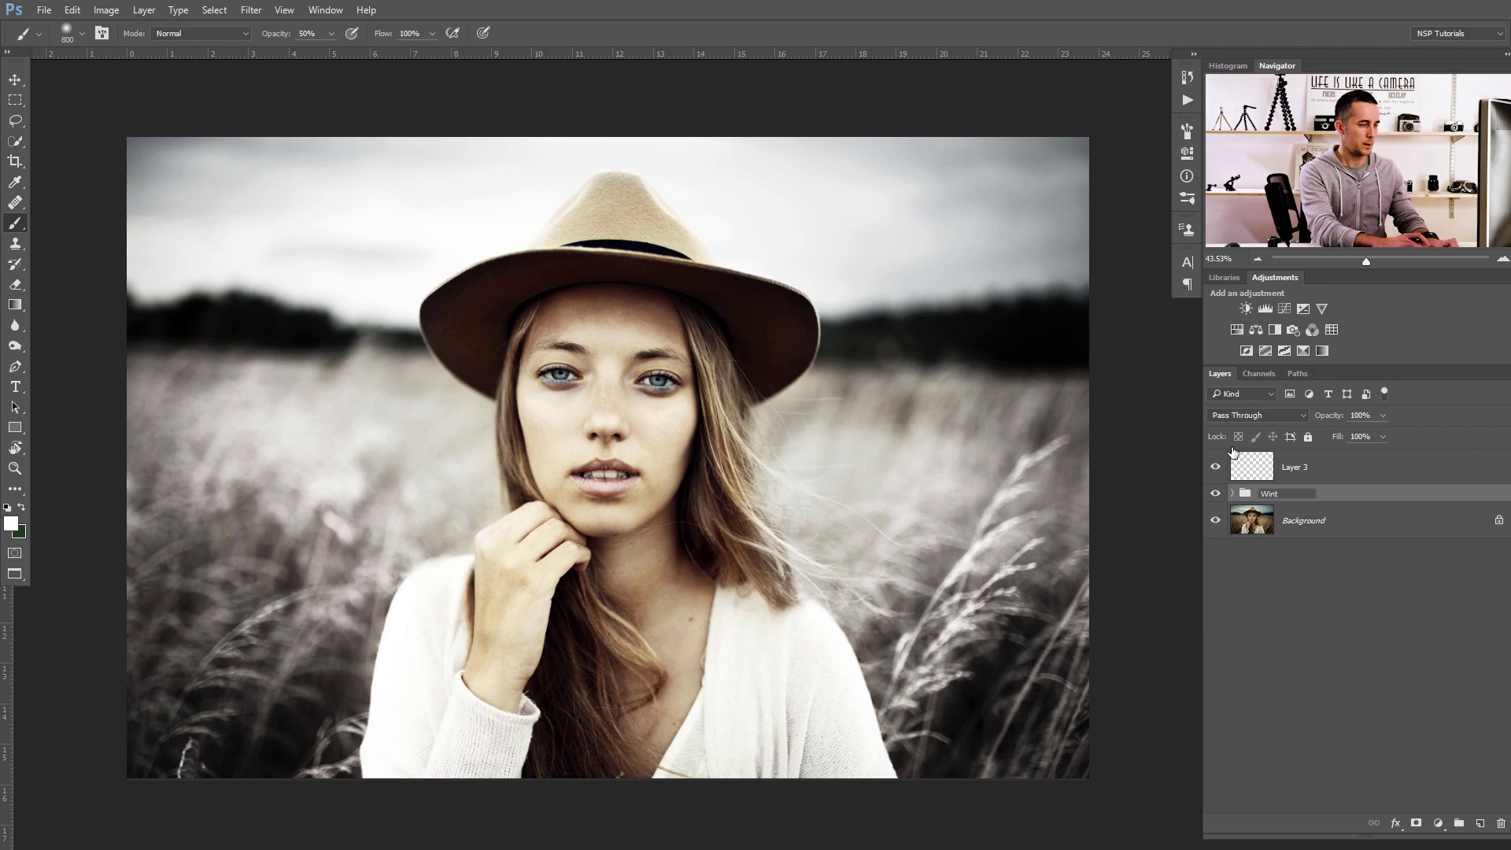
pyautogui.write('Winter look')
pyautogui.press('Return')
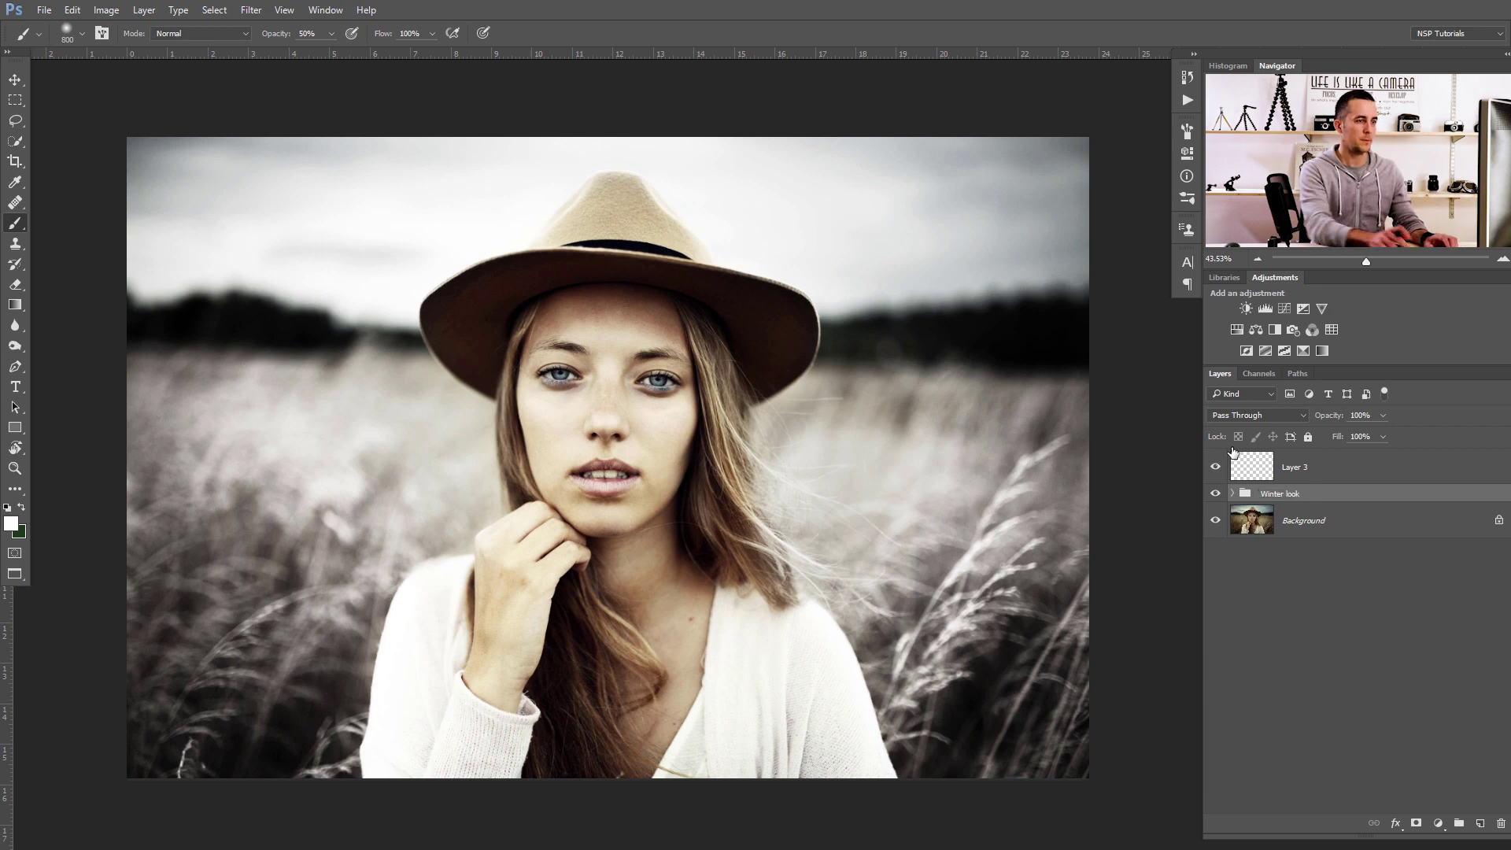
pyautogui.click(1216, 494)
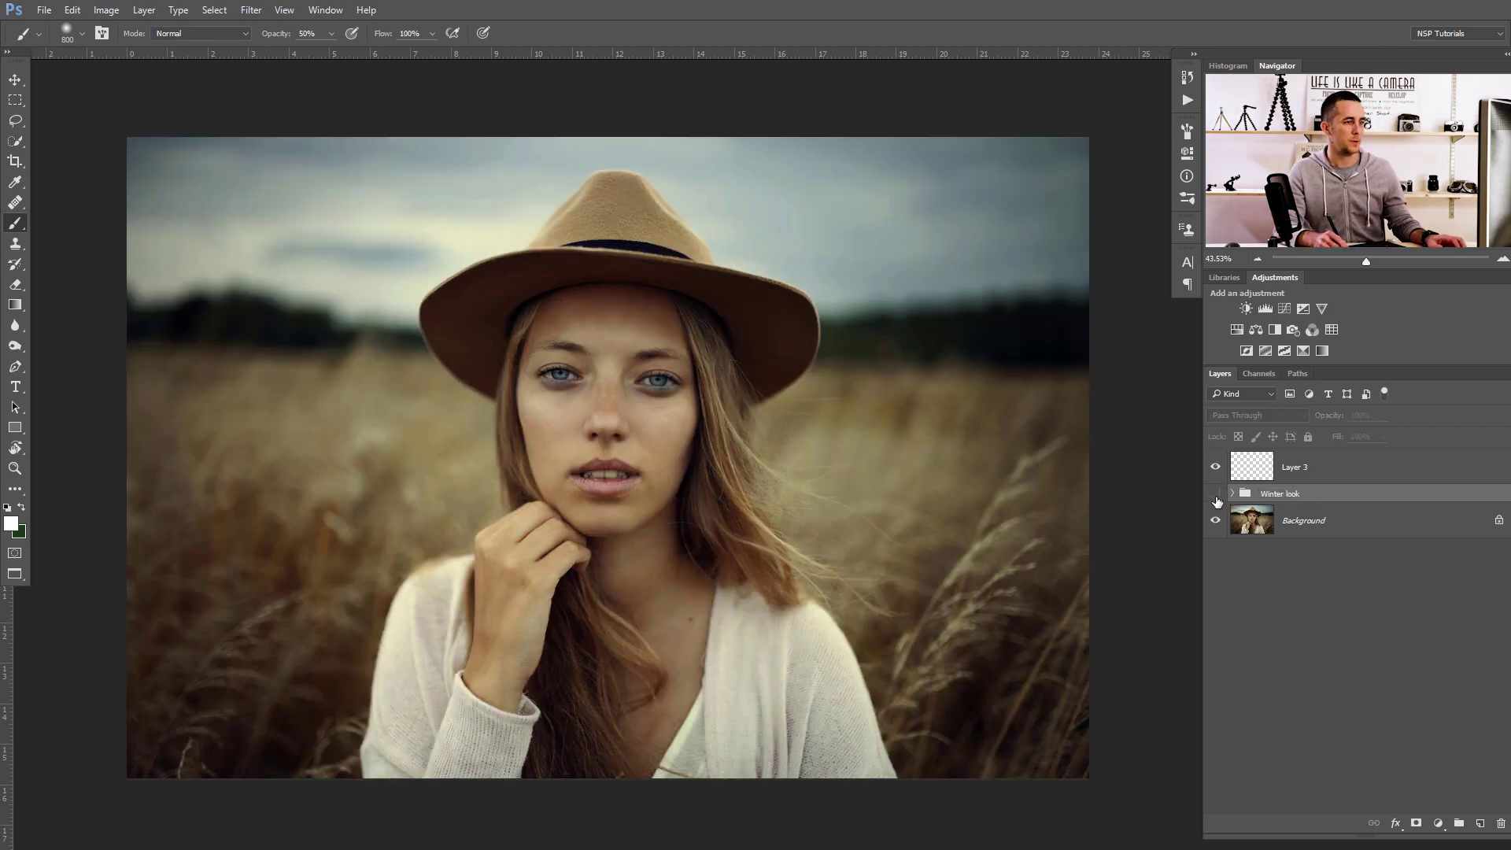
pyautogui.click(1216, 493)
# Rename the empty Layer 3 as "Snow"
pyautogui.click(1291, 472)
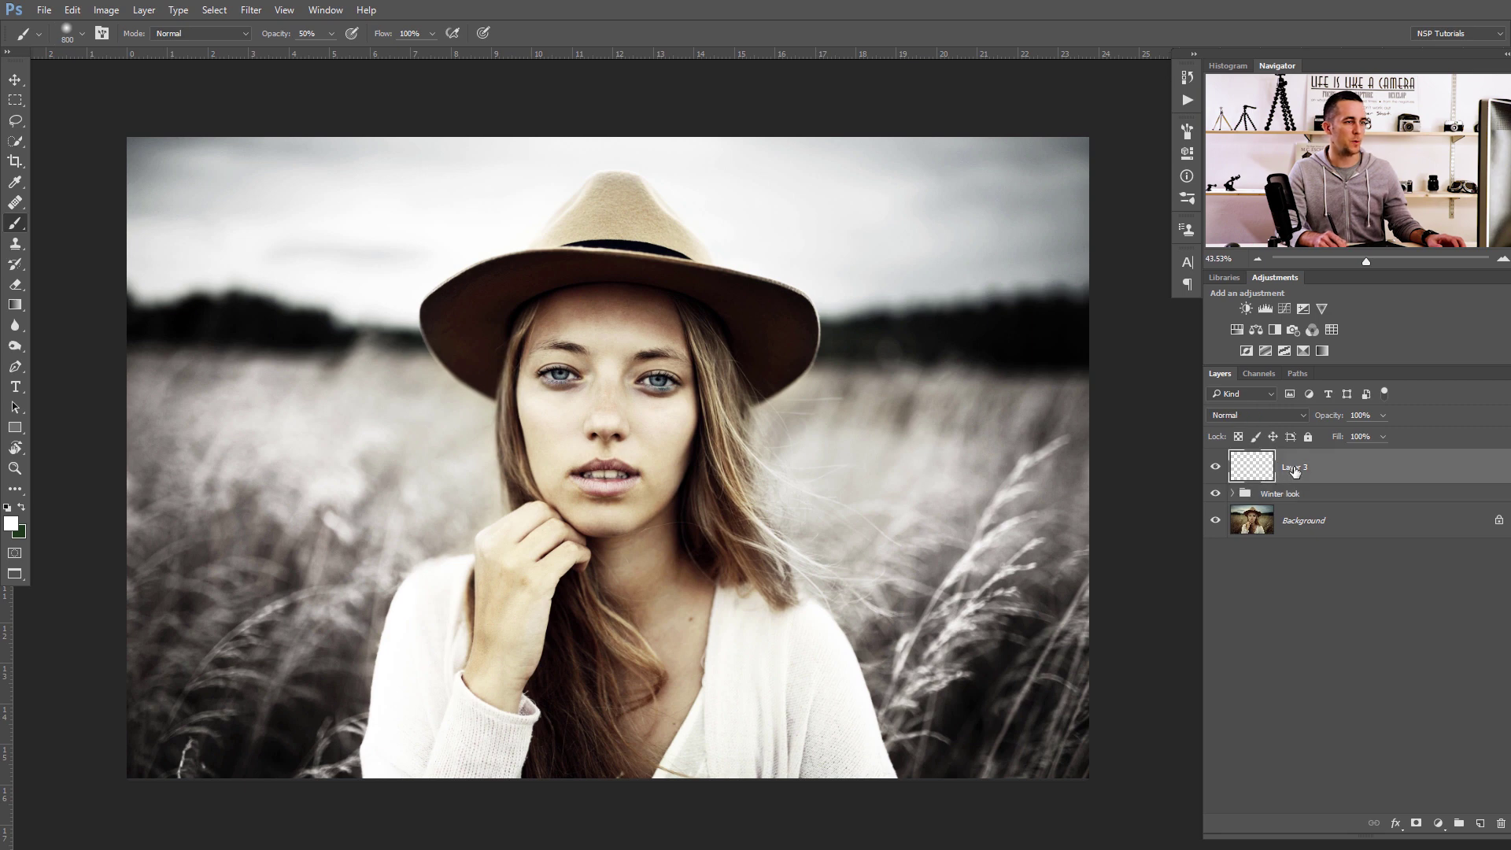
pyautogui.write('Sn')
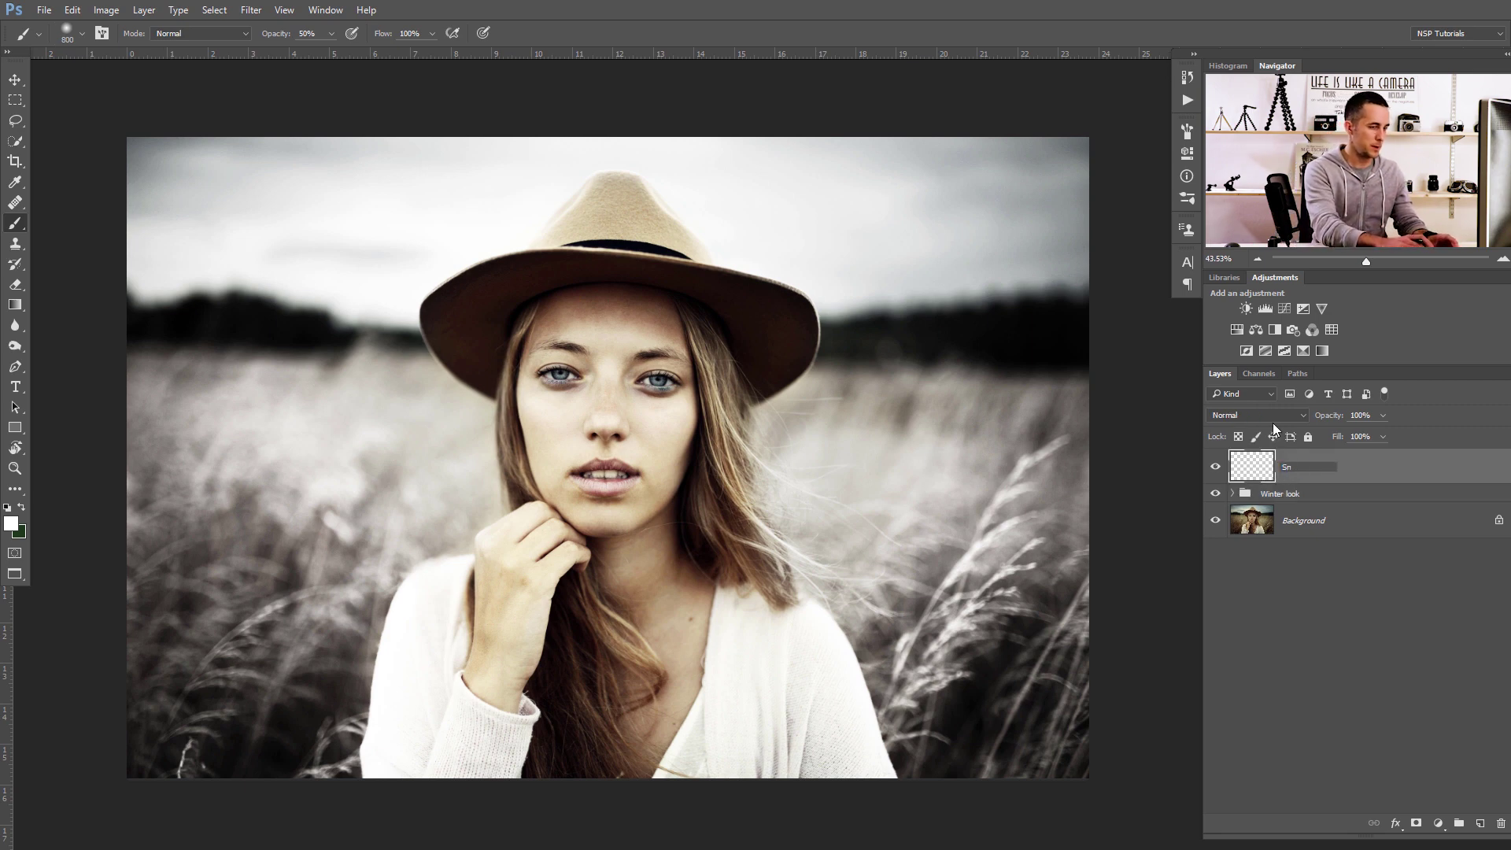
pyautogui.write('ow')
pyautogui.press('Return')
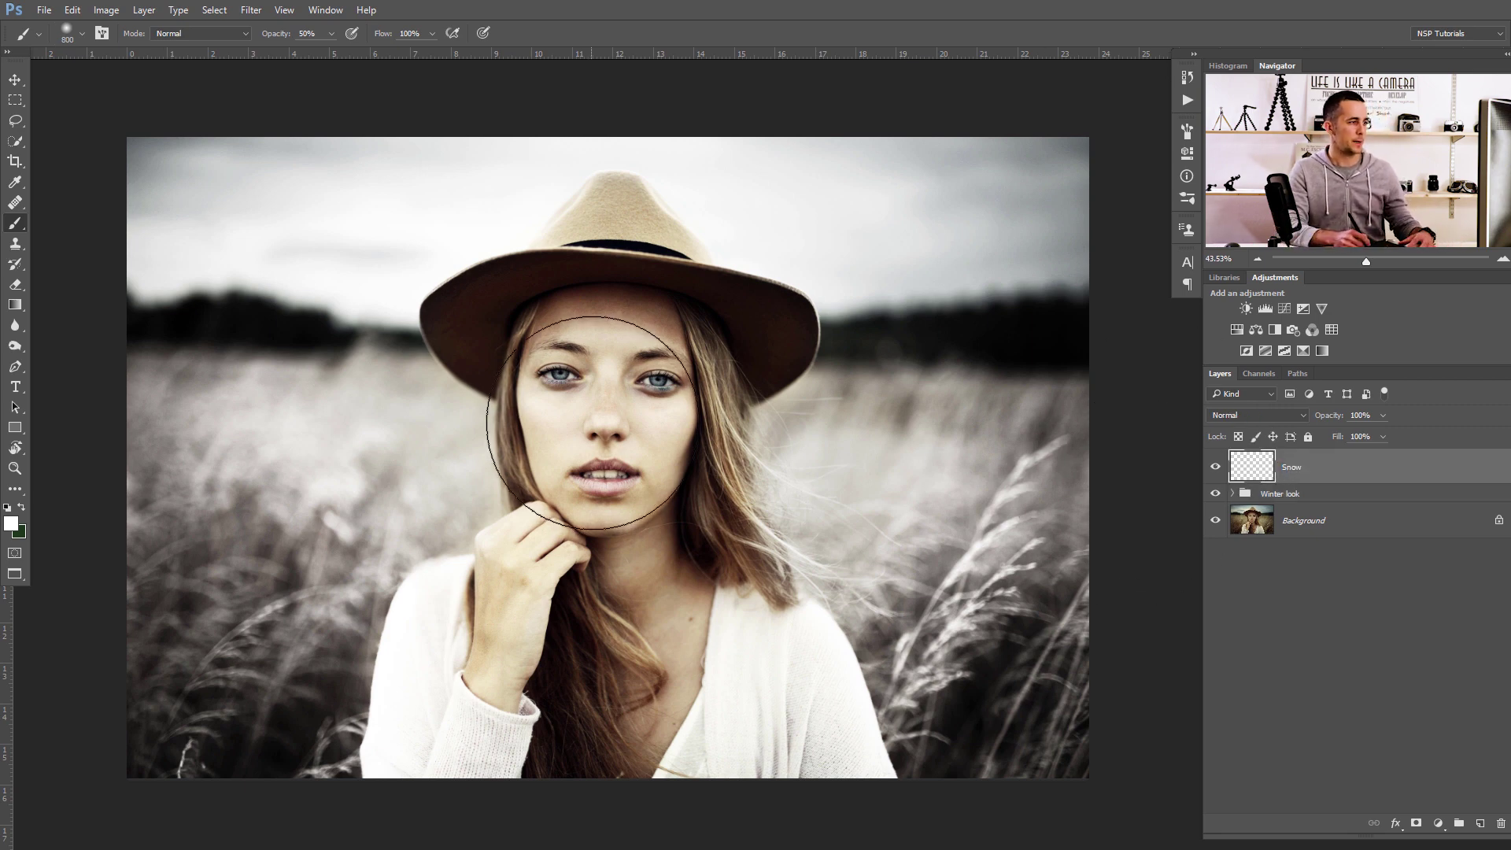
# Choose a hard round brush with 71% hardness and 100% opacity, and undo a test stroke on the Snow layer
pyautogui.rightClick(621, 419)
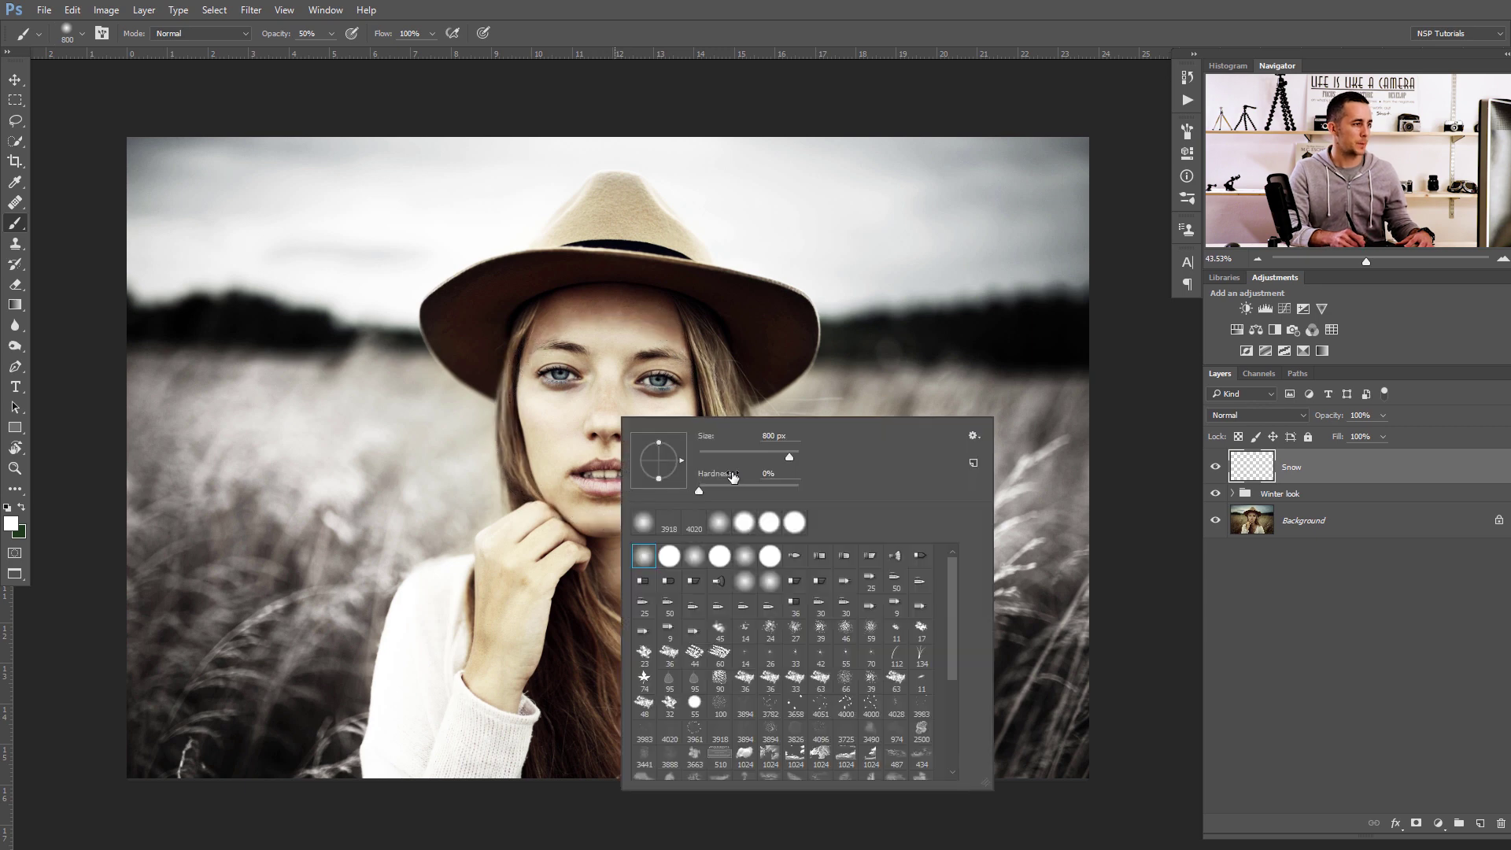
pyautogui.click(669, 558)
pyautogui.moveTo(792, 494); pyautogui.dragTo(776, 490)
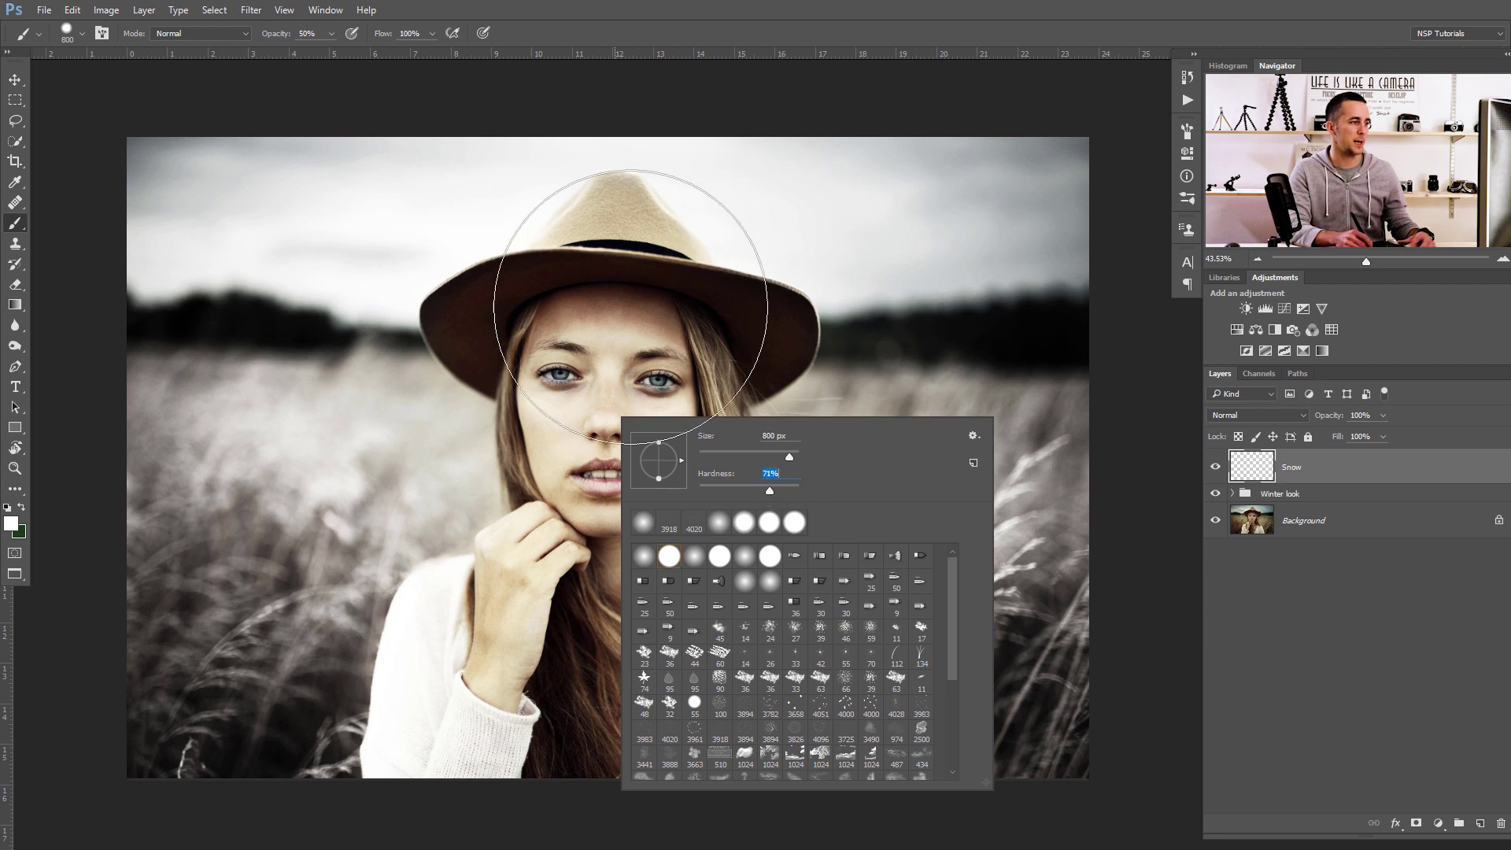
pyautogui.moveTo(354, 422)
pyautogui.mouseDown()
pyautogui.moveTo(422, 468)
pyautogui.moveTo(600, 469)
pyautogui.mouseUp()
pyautogui.hotkey('ctrl', 'z')
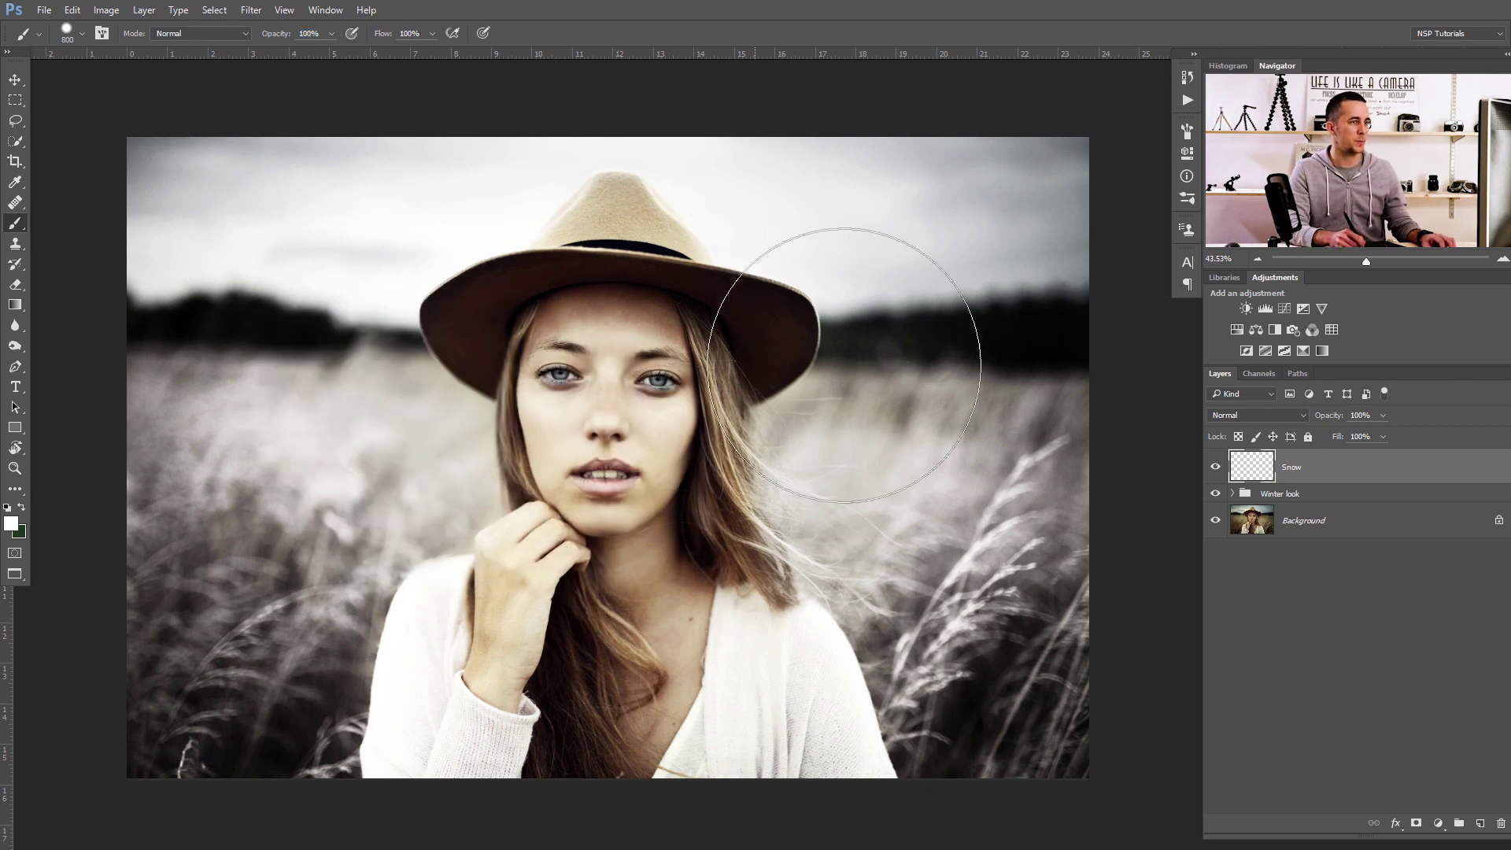
# Set brush spacing to 933% and enable Shape Dynamics with 78% size jitter, 14% minimum diameter, 38% angle jitter and 52% roundness jitter
pyautogui.click(1188, 134)
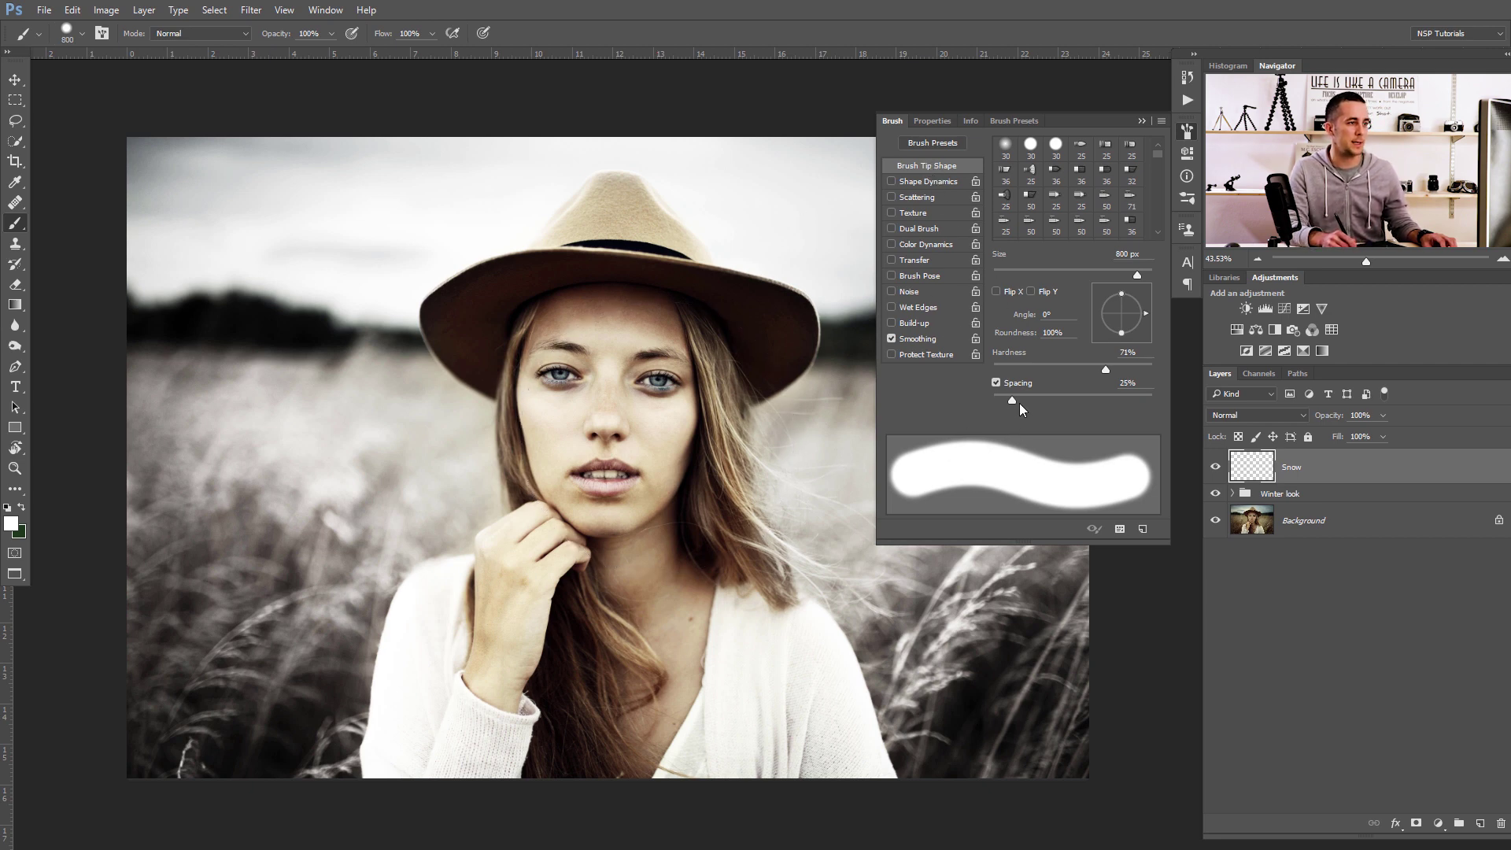
pyautogui.moveTo(1013, 399); pyautogui.dragTo(1142, 408)
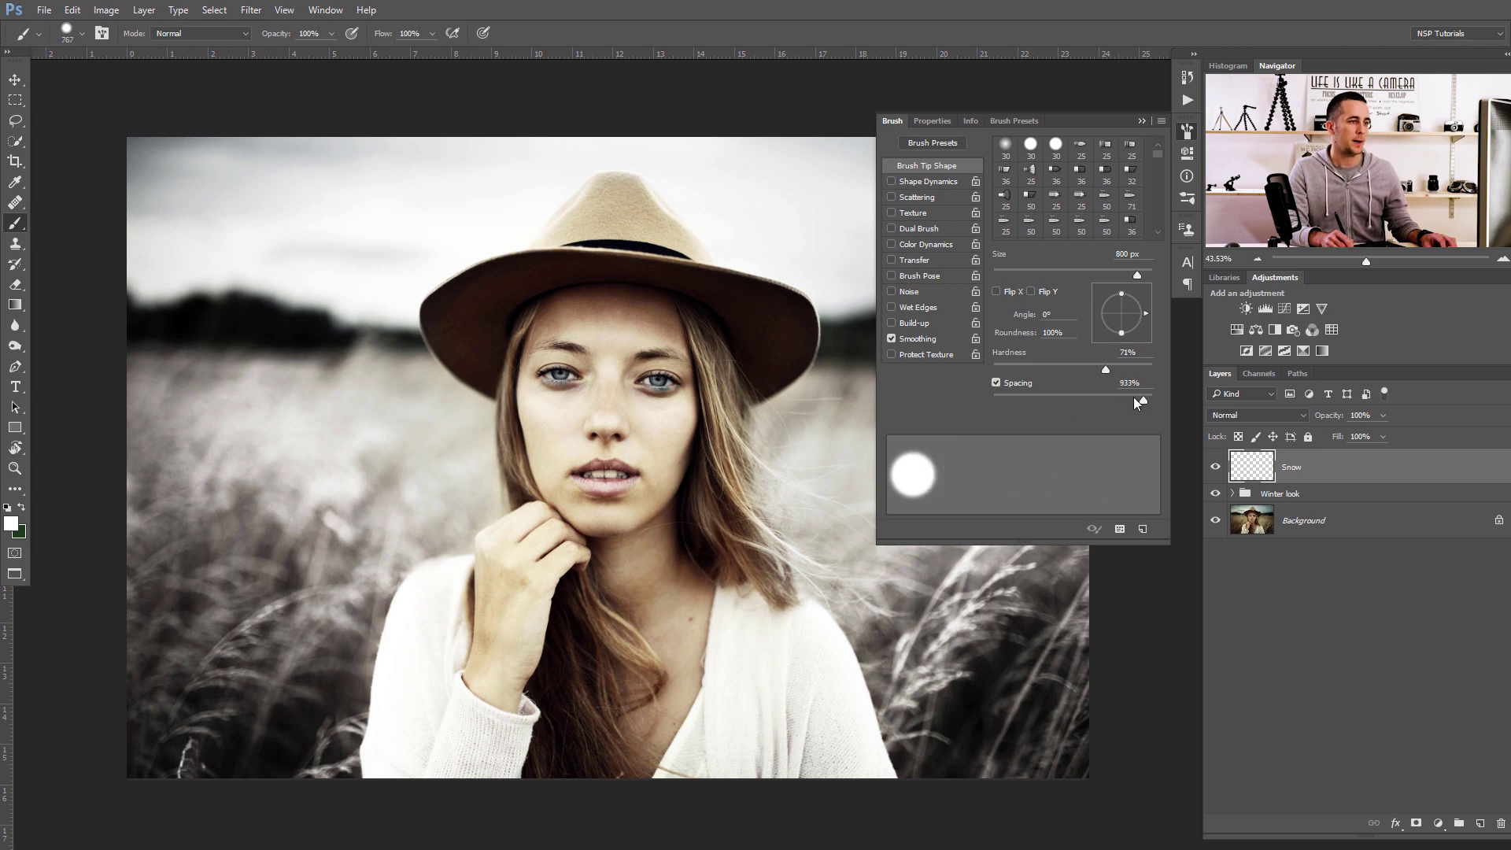
pyautogui.click(927, 182)
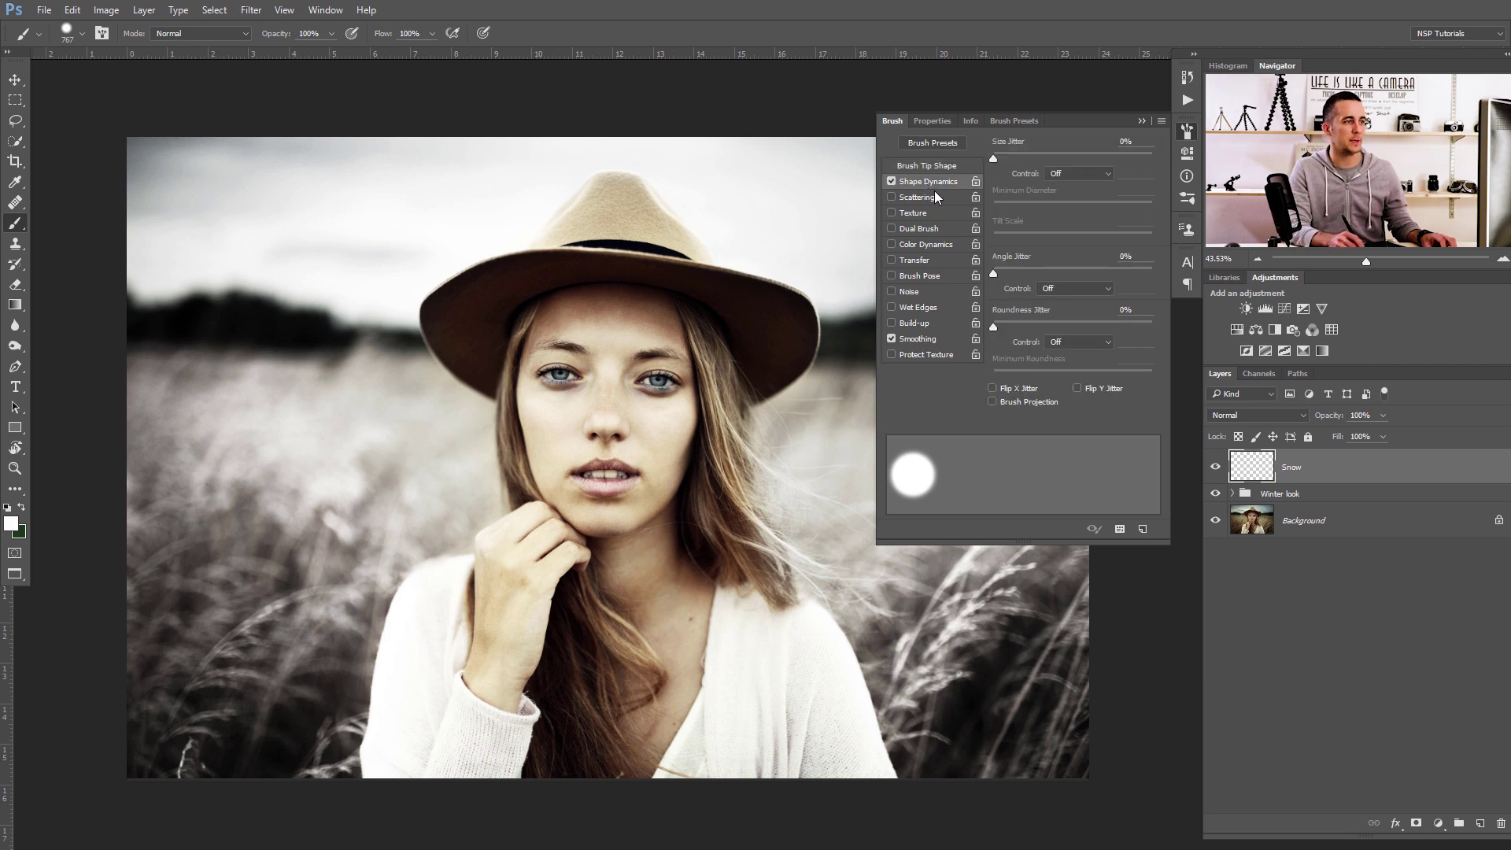
pyautogui.moveTo(994, 156); pyautogui.dragTo(1118, 167)
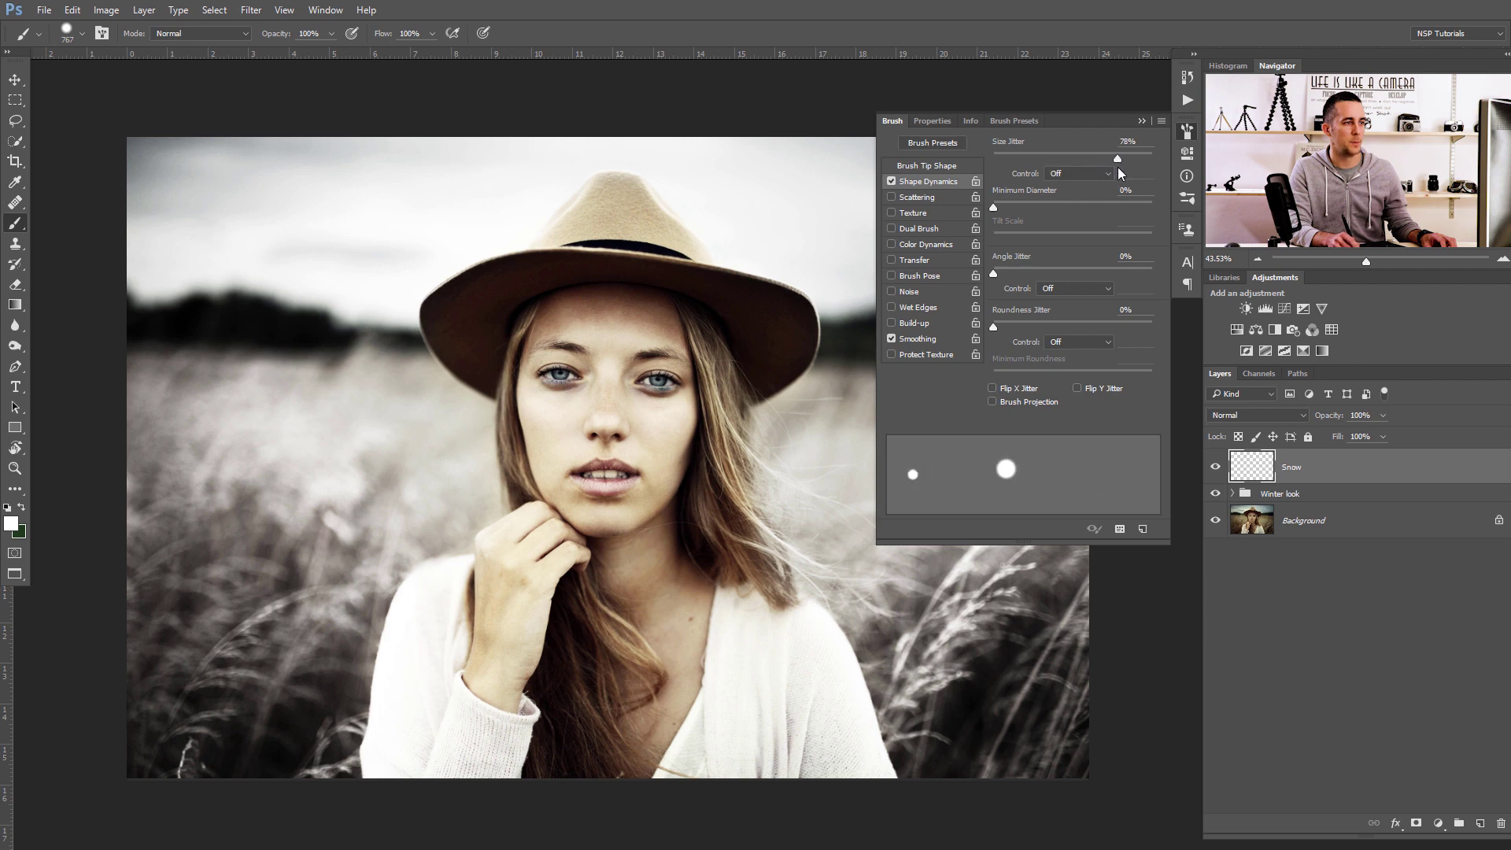
pyautogui.moveTo(997, 205); pyautogui.dragTo(1015, 205)
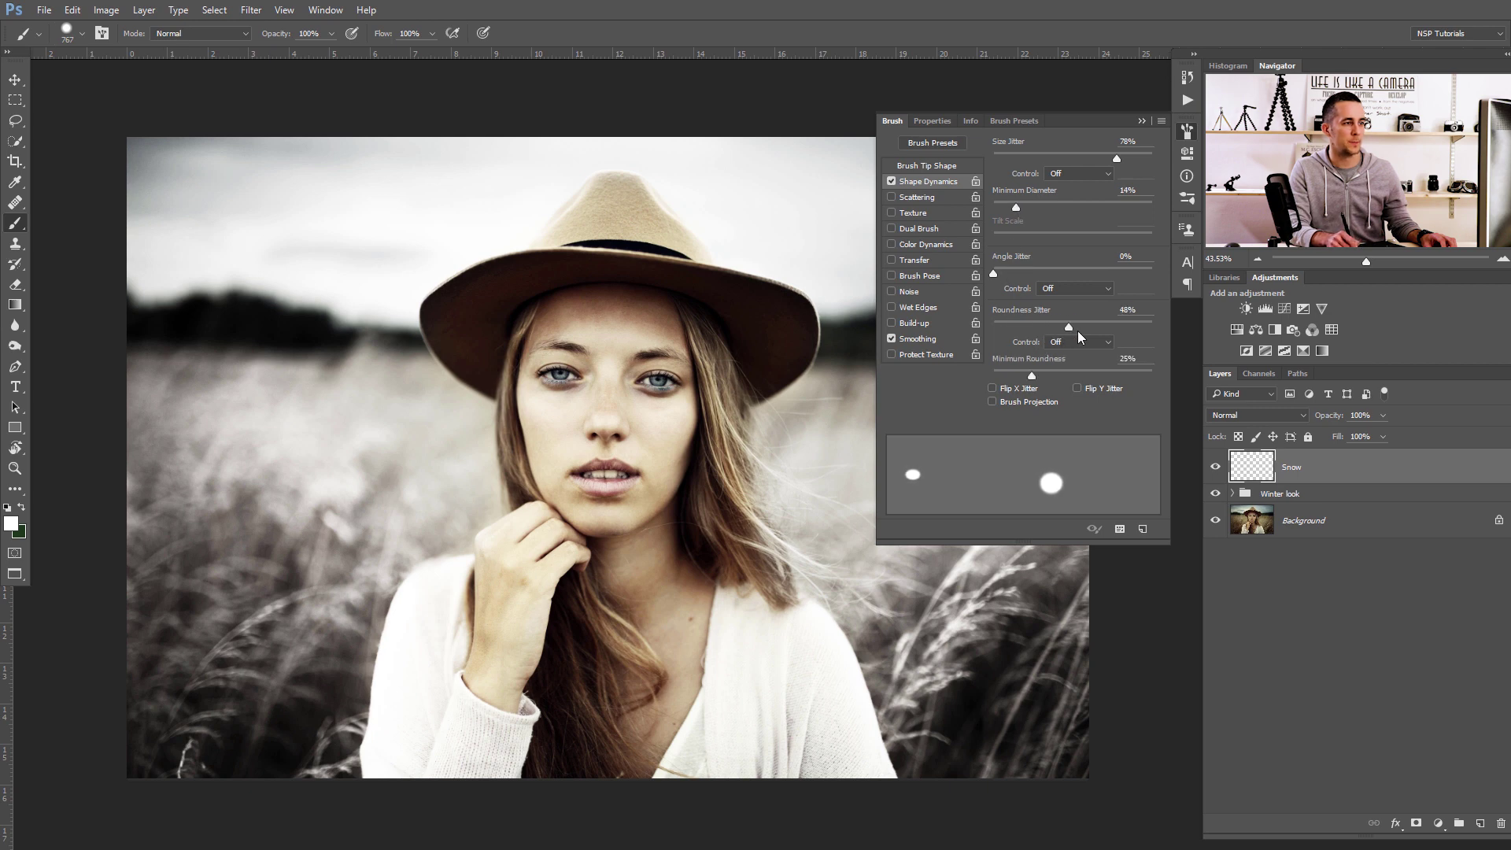
pyautogui.moveTo(1105, 329); pyautogui.dragTo(1034, 329)
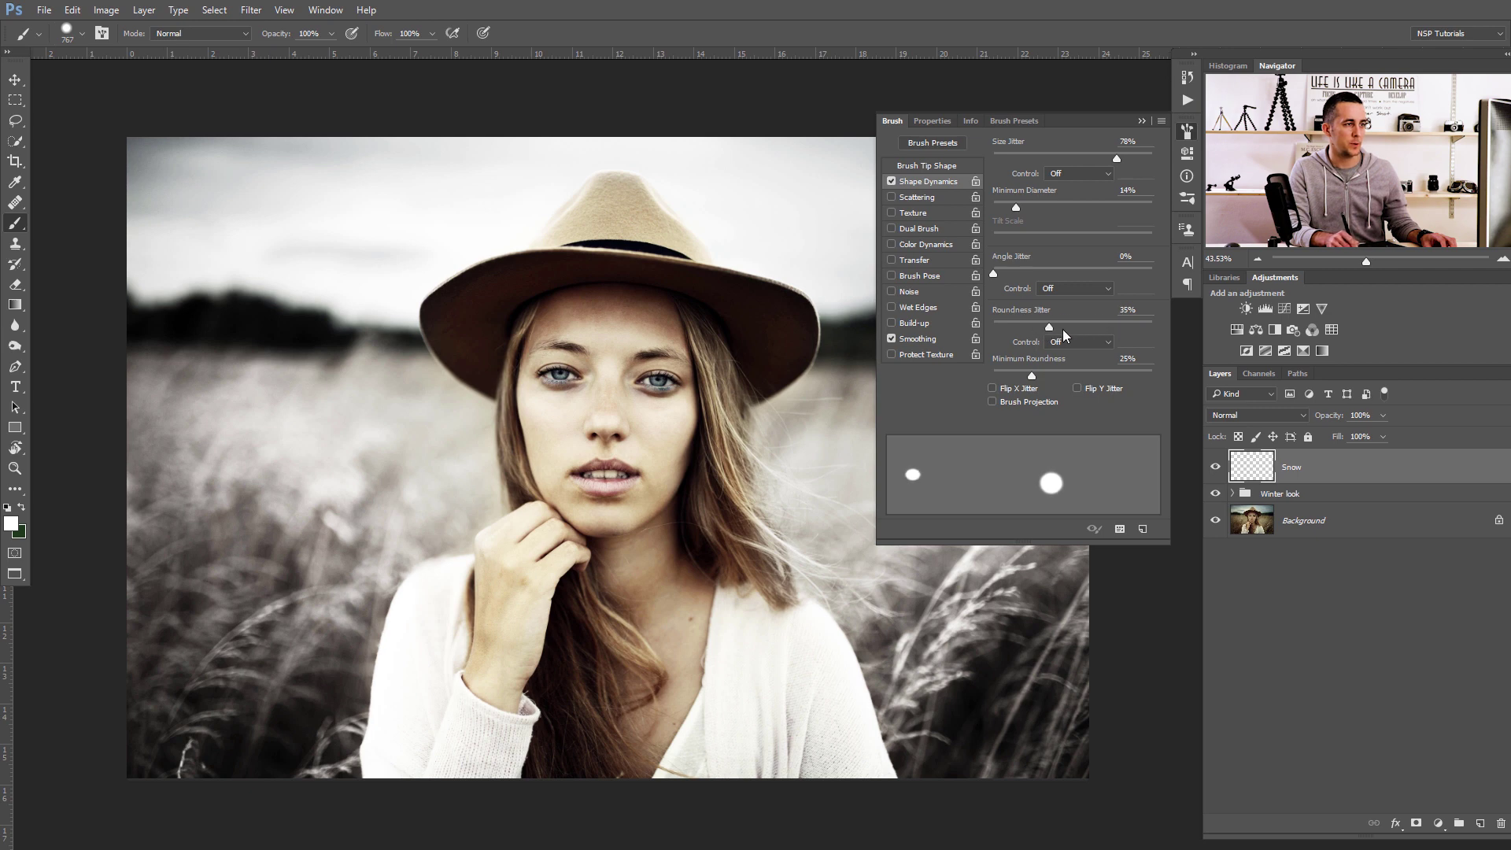
pyautogui.moveTo(994, 272); pyautogui.dragTo(1069, 277)
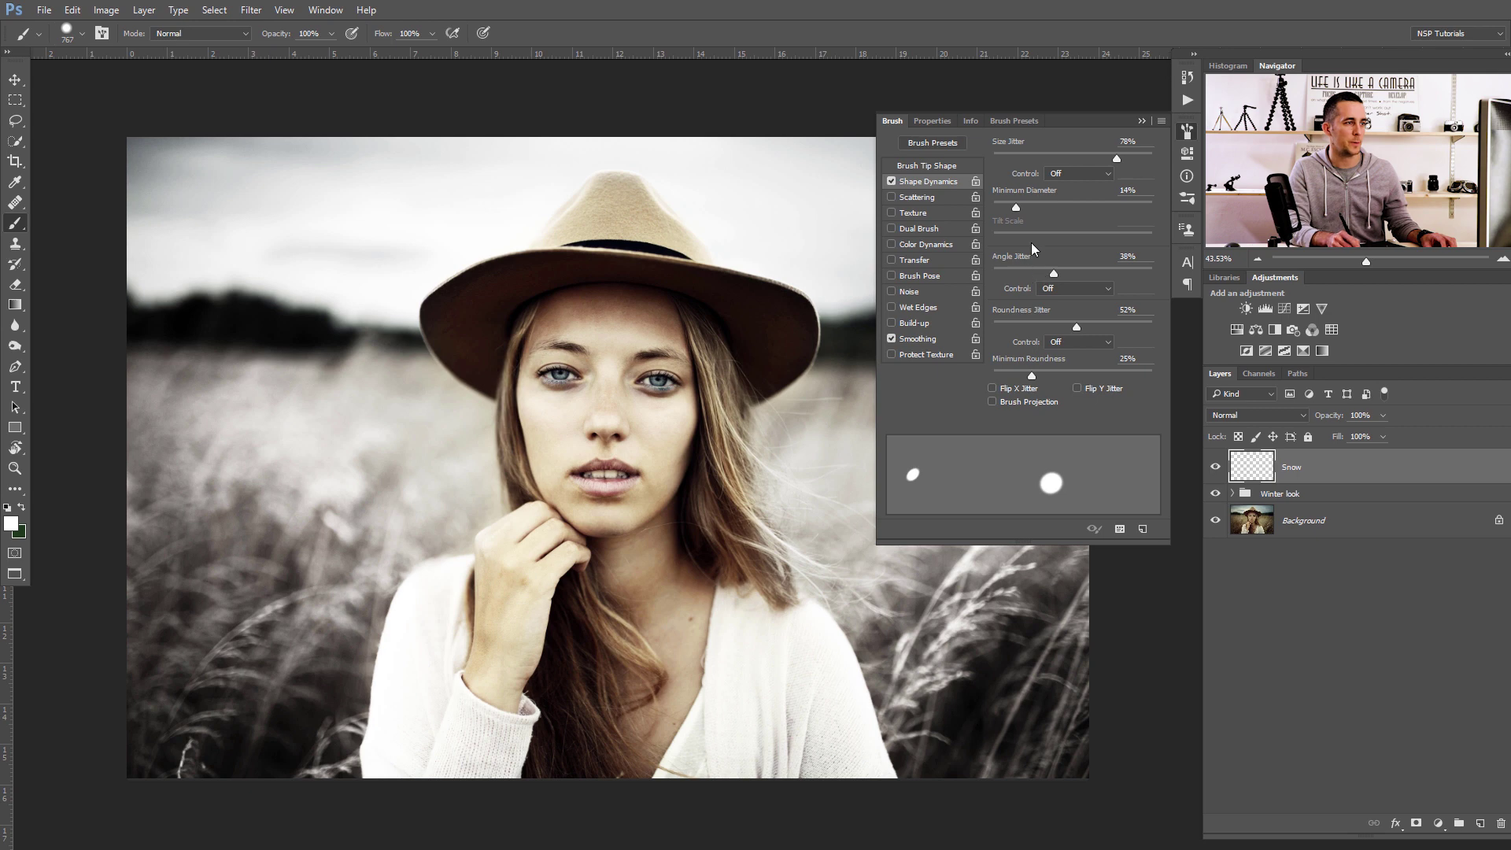
# Enable brush Scattering at 431% and Transfer with 46% opacity jitter
pyautogui.click(921, 197)
pyautogui.moveTo(994, 158); pyautogui.dragTo(1074, 162)
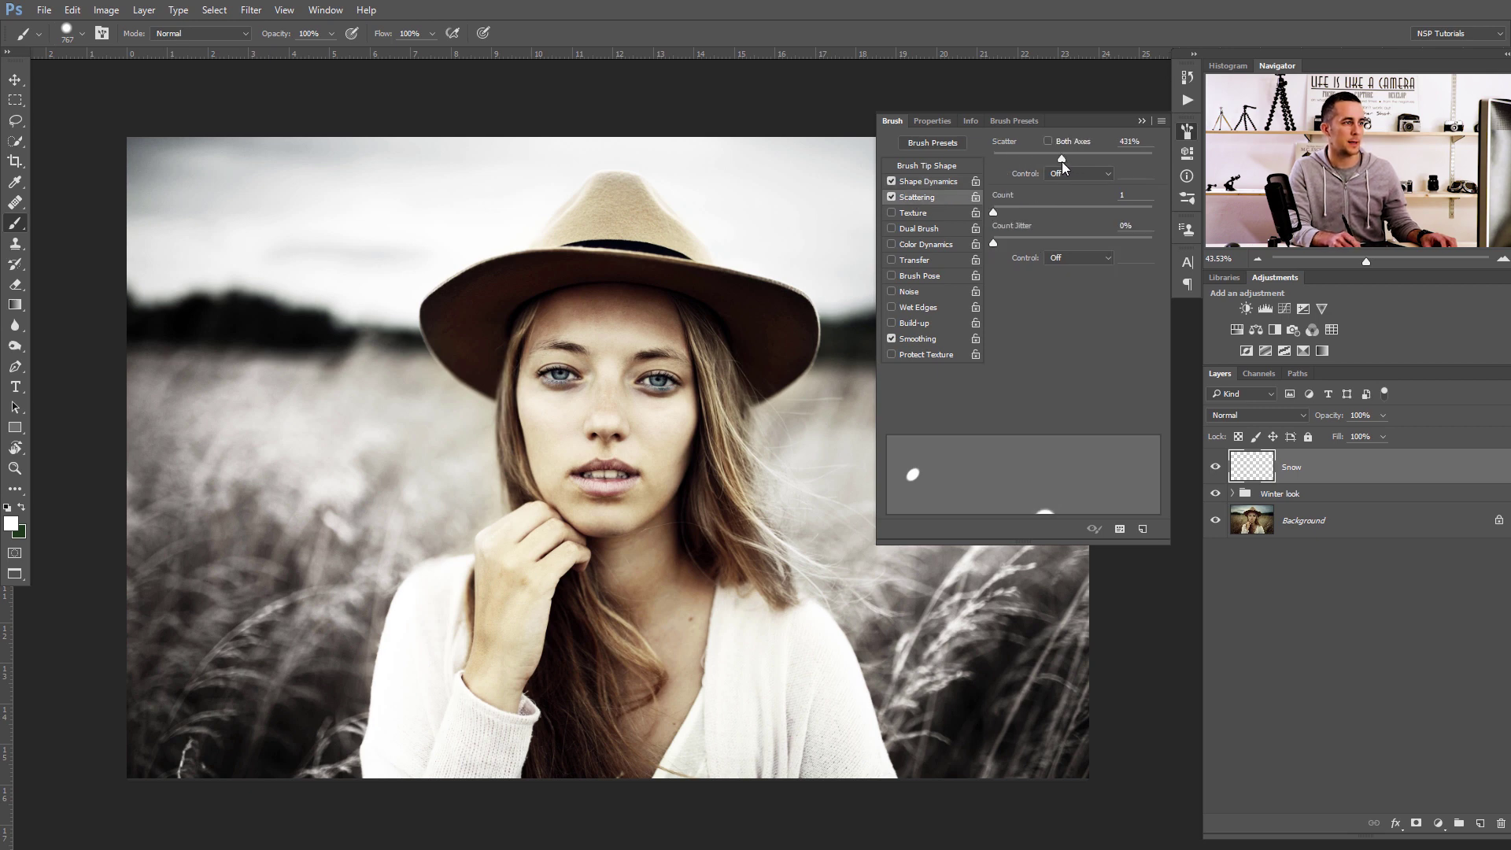
pyautogui.click(918, 259)
pyautogui.moveTo(995, 155); pyautogui.dragTo(1031, 157)
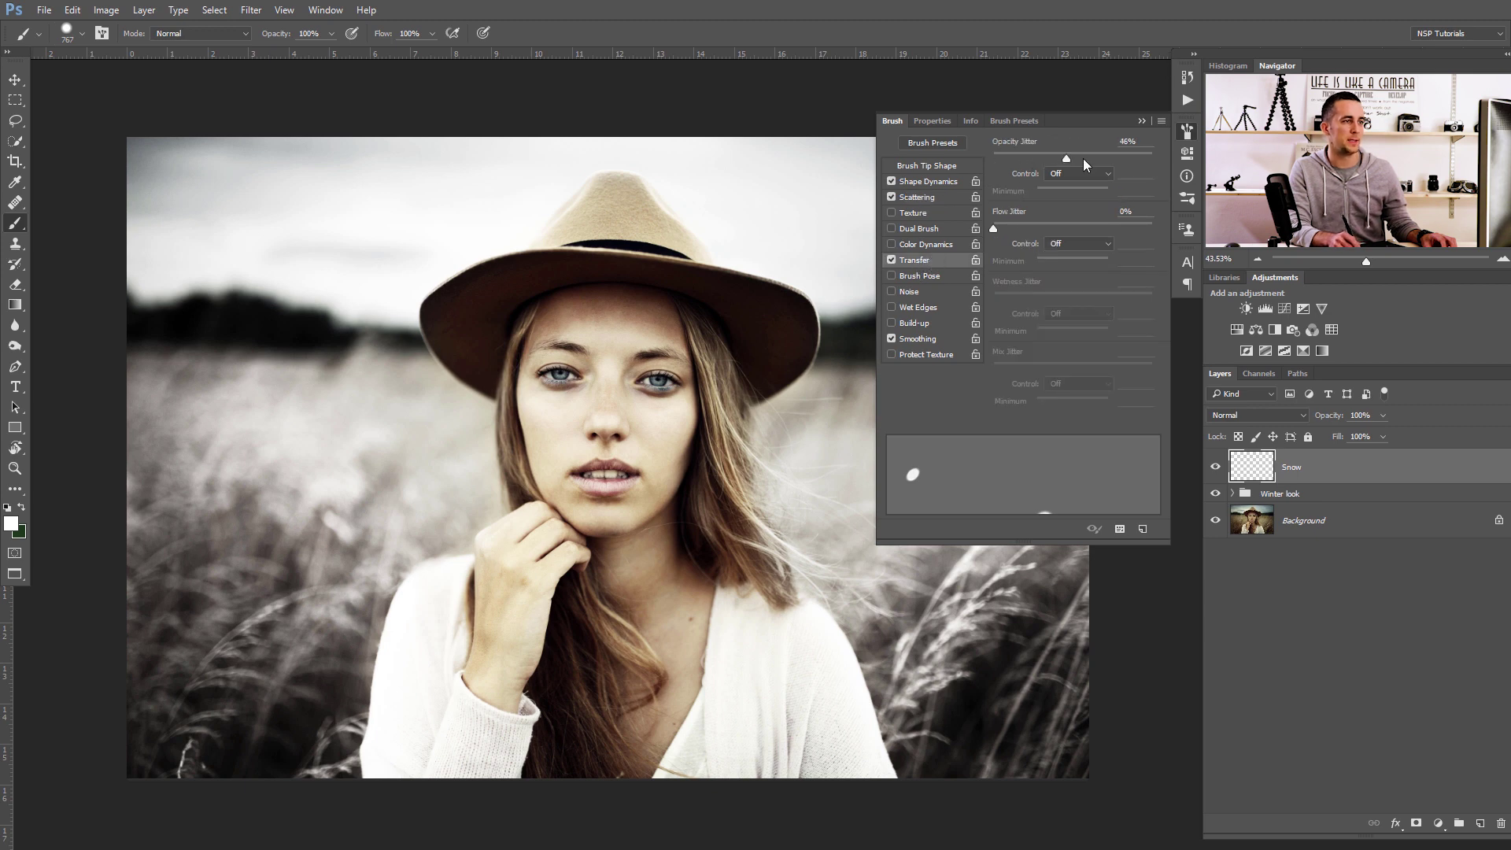
# Review the Shape Dynamics settings and set the brush tip spacing to 745%
pyautogui.click(922, 181)
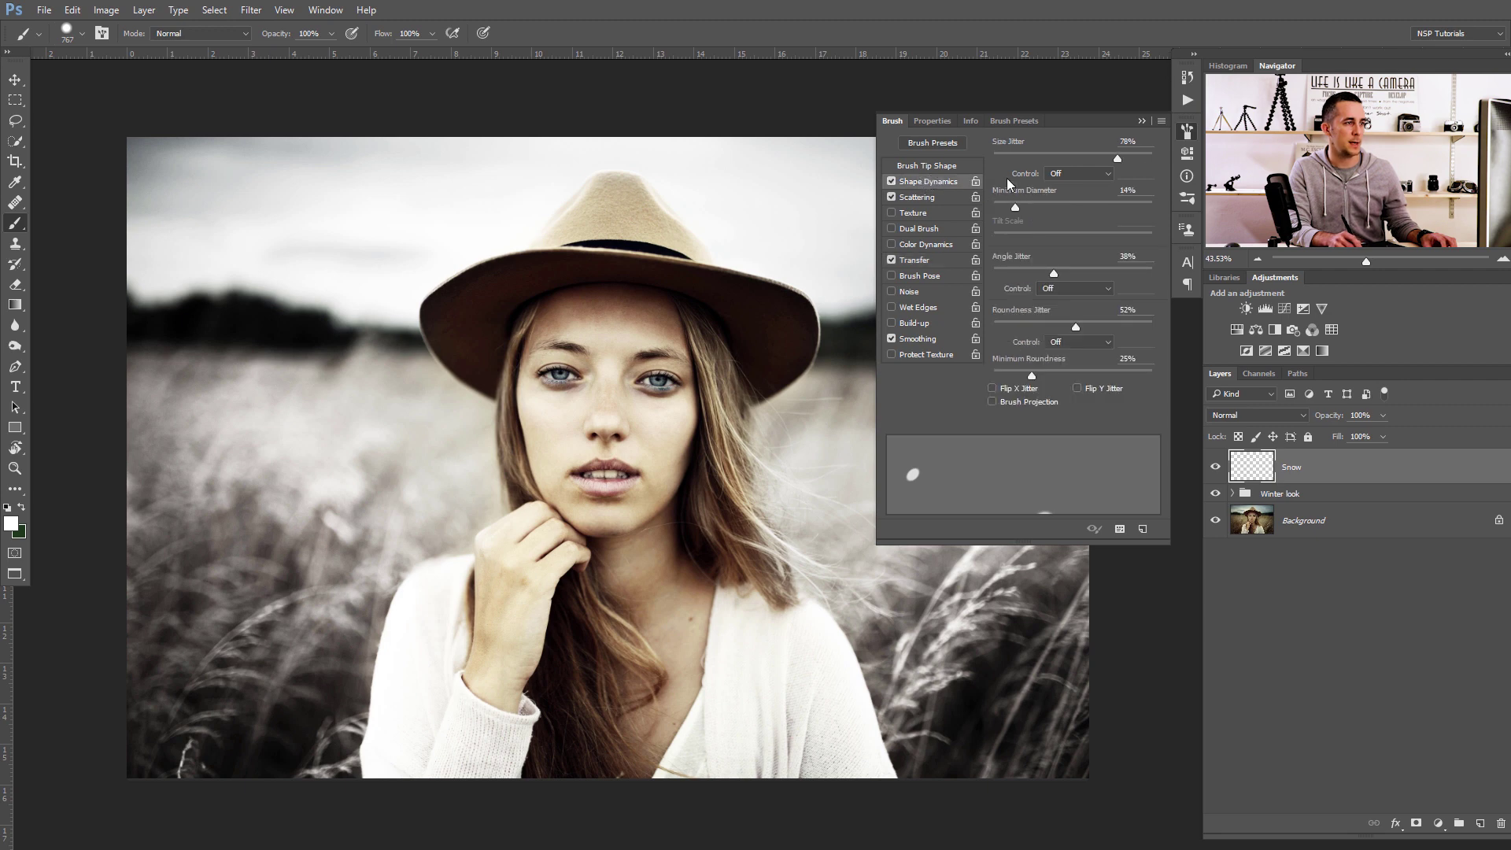
pyautogui.click(925, 166)
pyautogui.moveTo(1145, 400); pyautogui.dragTo(1142, 406)
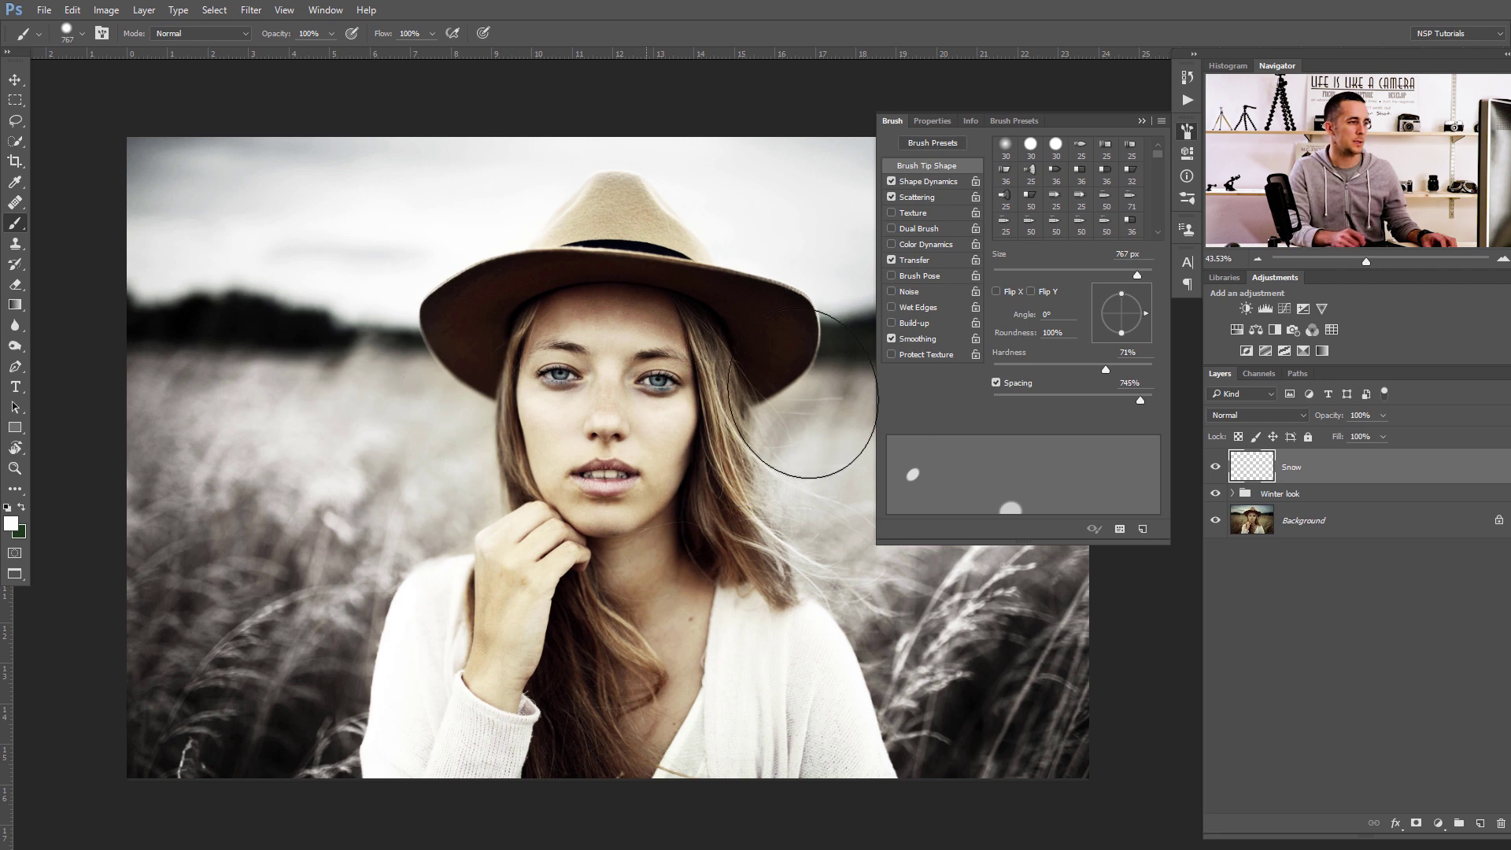
# Set the brush's Shape Dynamics minimum diameter to 20% and size jitter to 83%, and collapse the brush settings
pyautogui.click(928, 186)
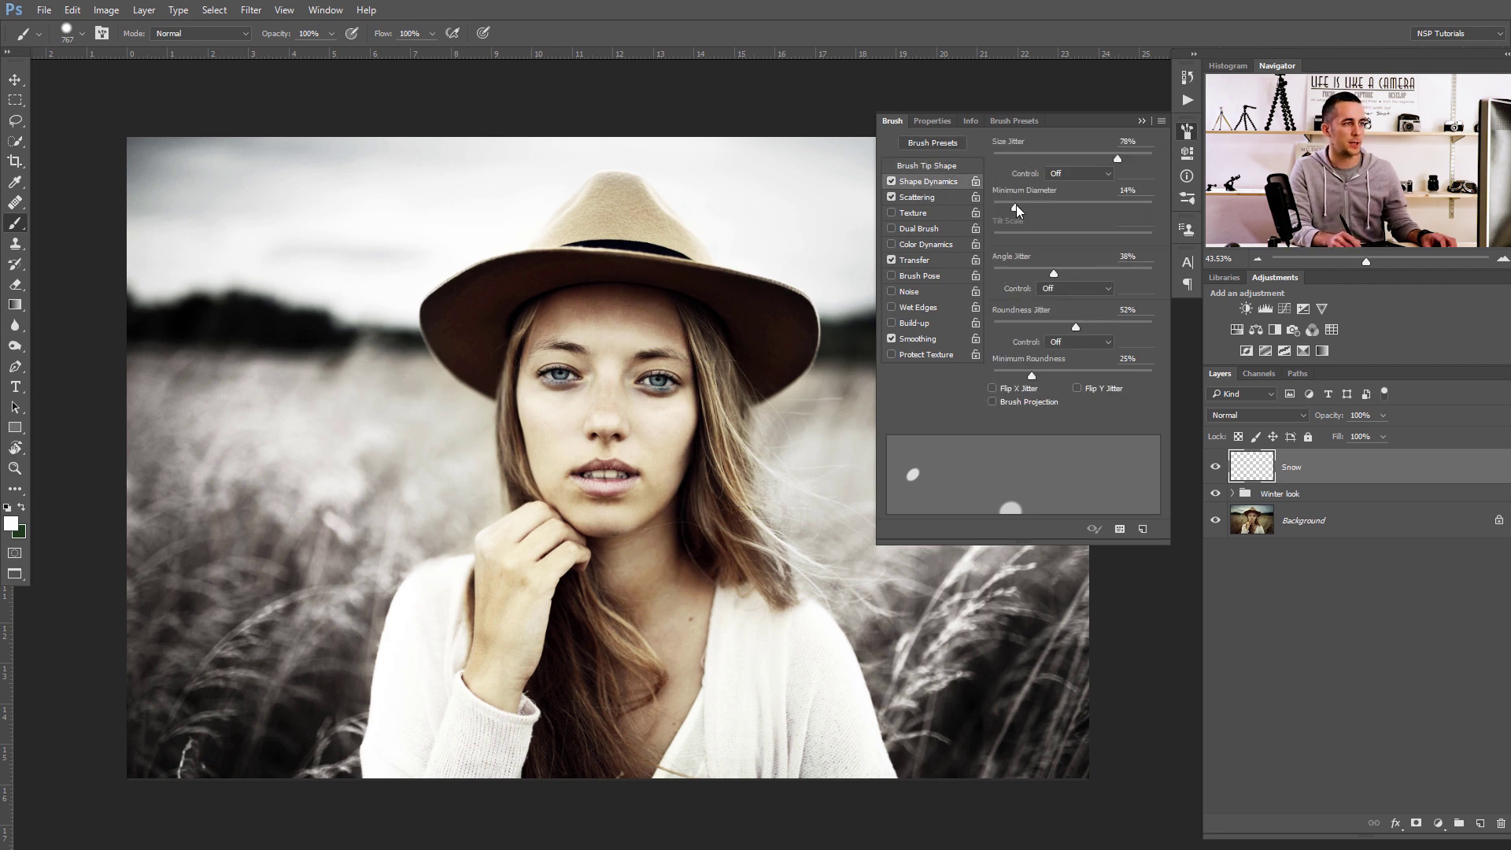
pyautogui.moveTo(1016, 207); pyautogui.dragTo(1023, 211)
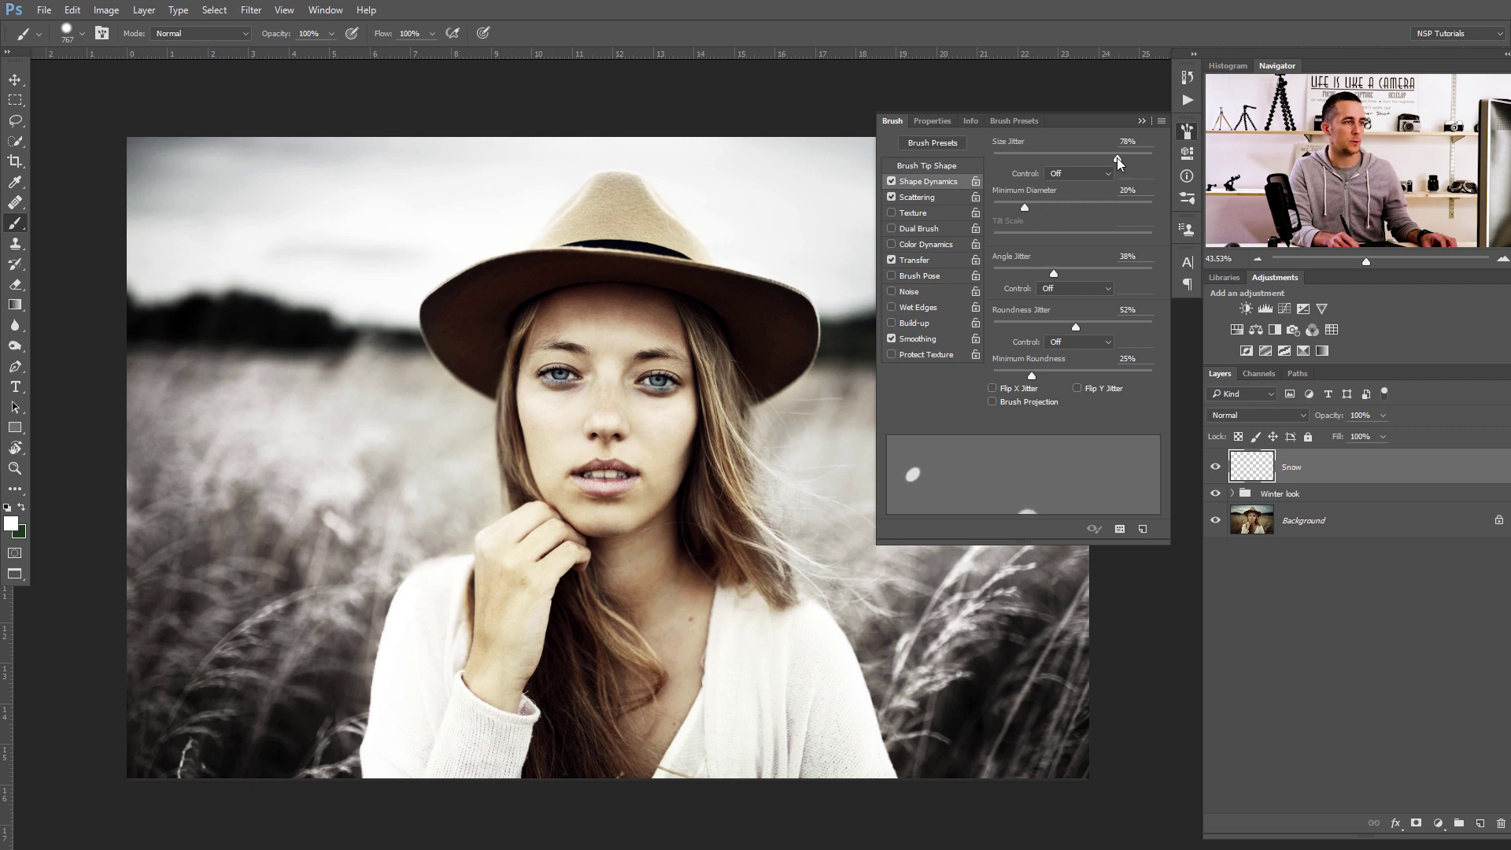
pyautogui.moveTo(1117, 160); pyautogui.dragTo(1125, 159)
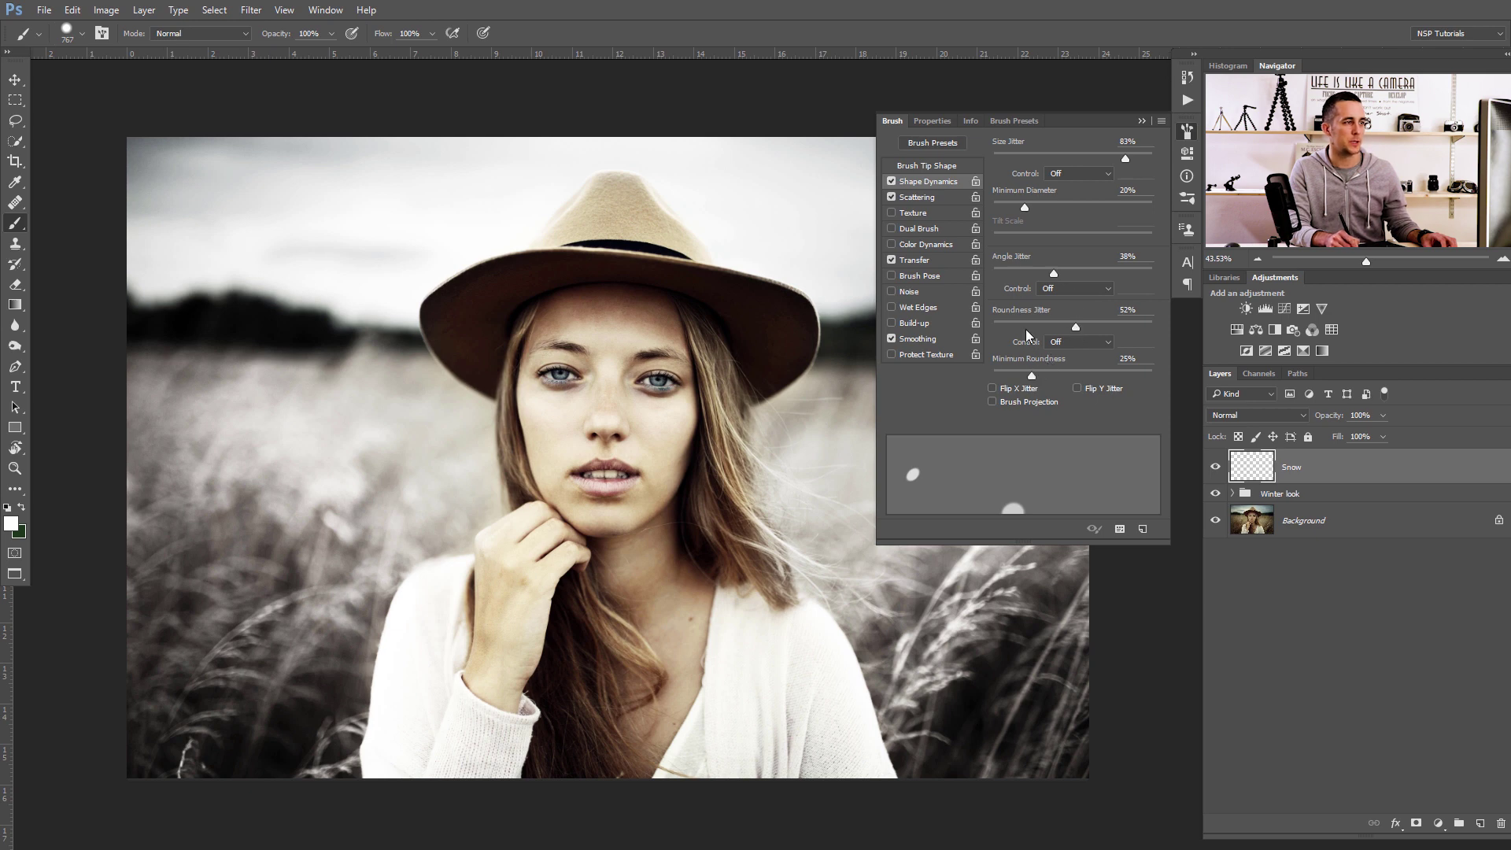
pyautogui.click(1142, 122)
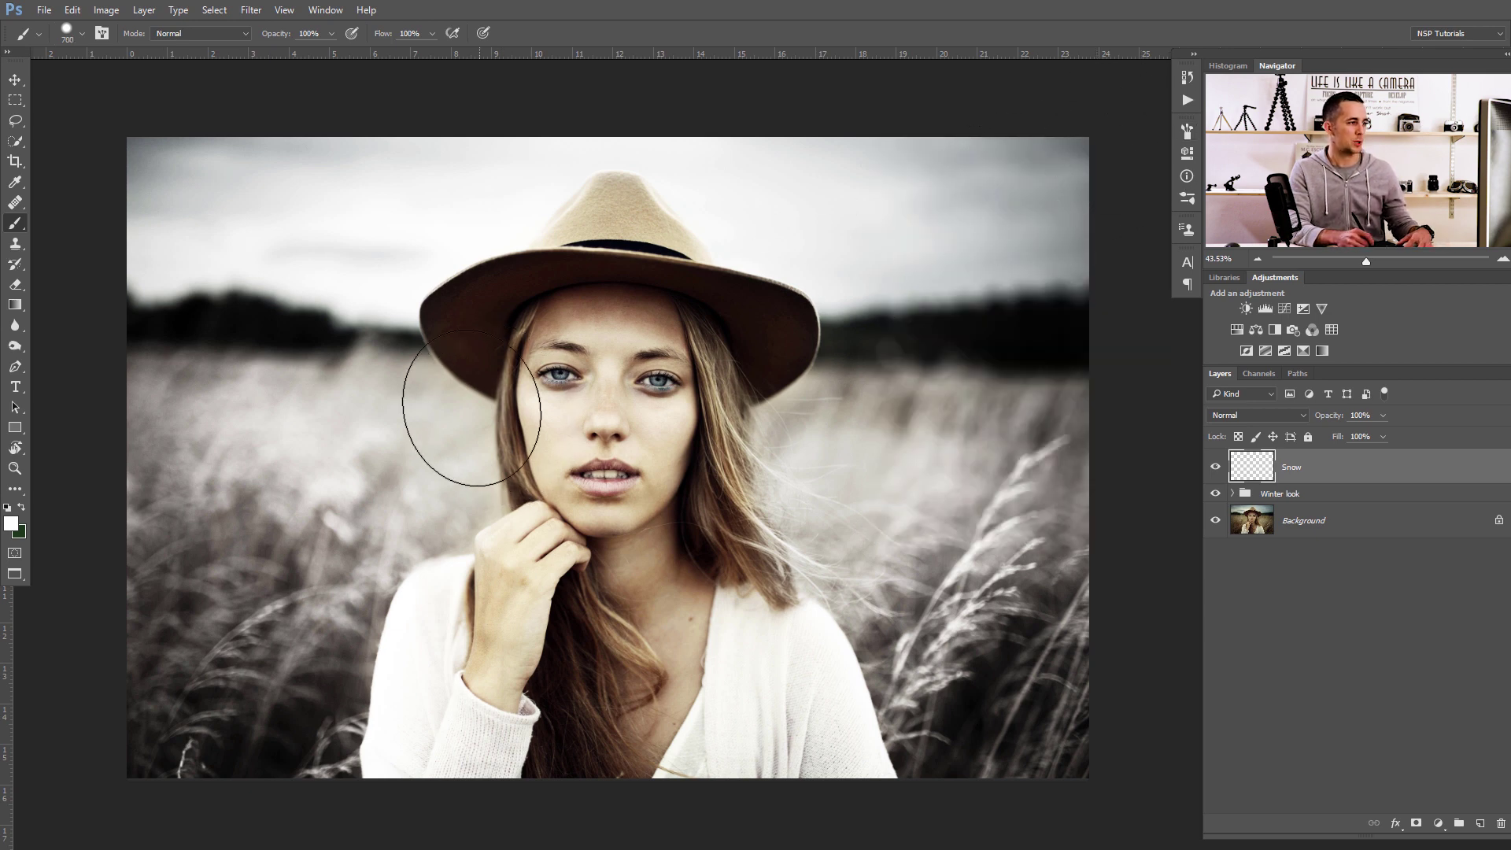
# Reduce the brush to about 80 px and dab scattered large white snowflakes across the whole portrait on the Snow layer
pyautogui.press('[')
pyautogui.press('[')
pyautogui.press('[')
pyautogui.press('[')
pyautogui.press('[')
pyautogui.press('[')
pyautogui.press('[')
pyautogui.press('[')
pyautogui.press('[')
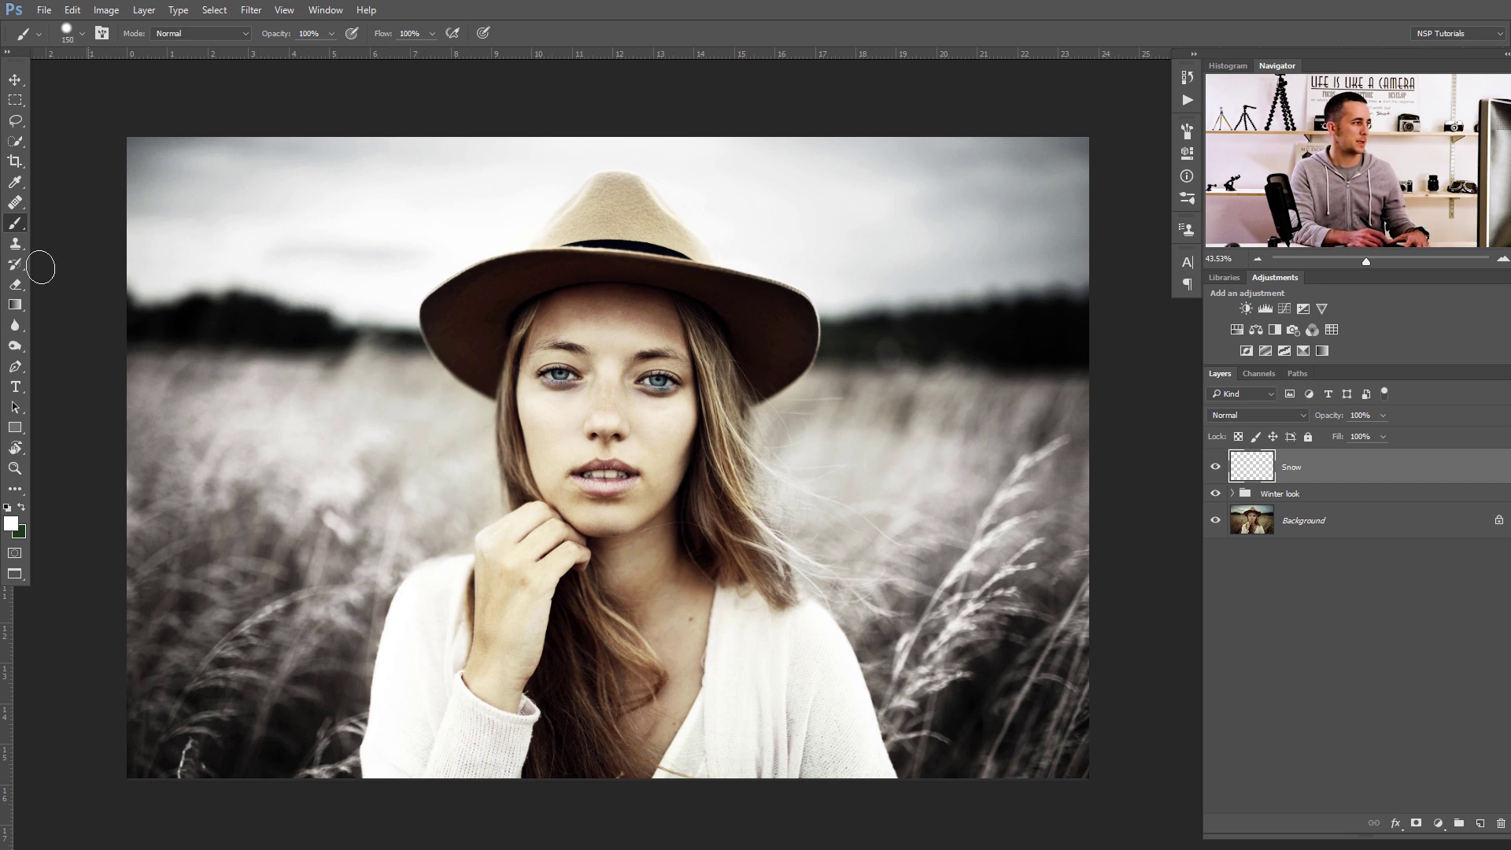
pyautogui.press('[')
pyautogui.press('[')
pyautogui.press('[')
pyautogui.press('[')
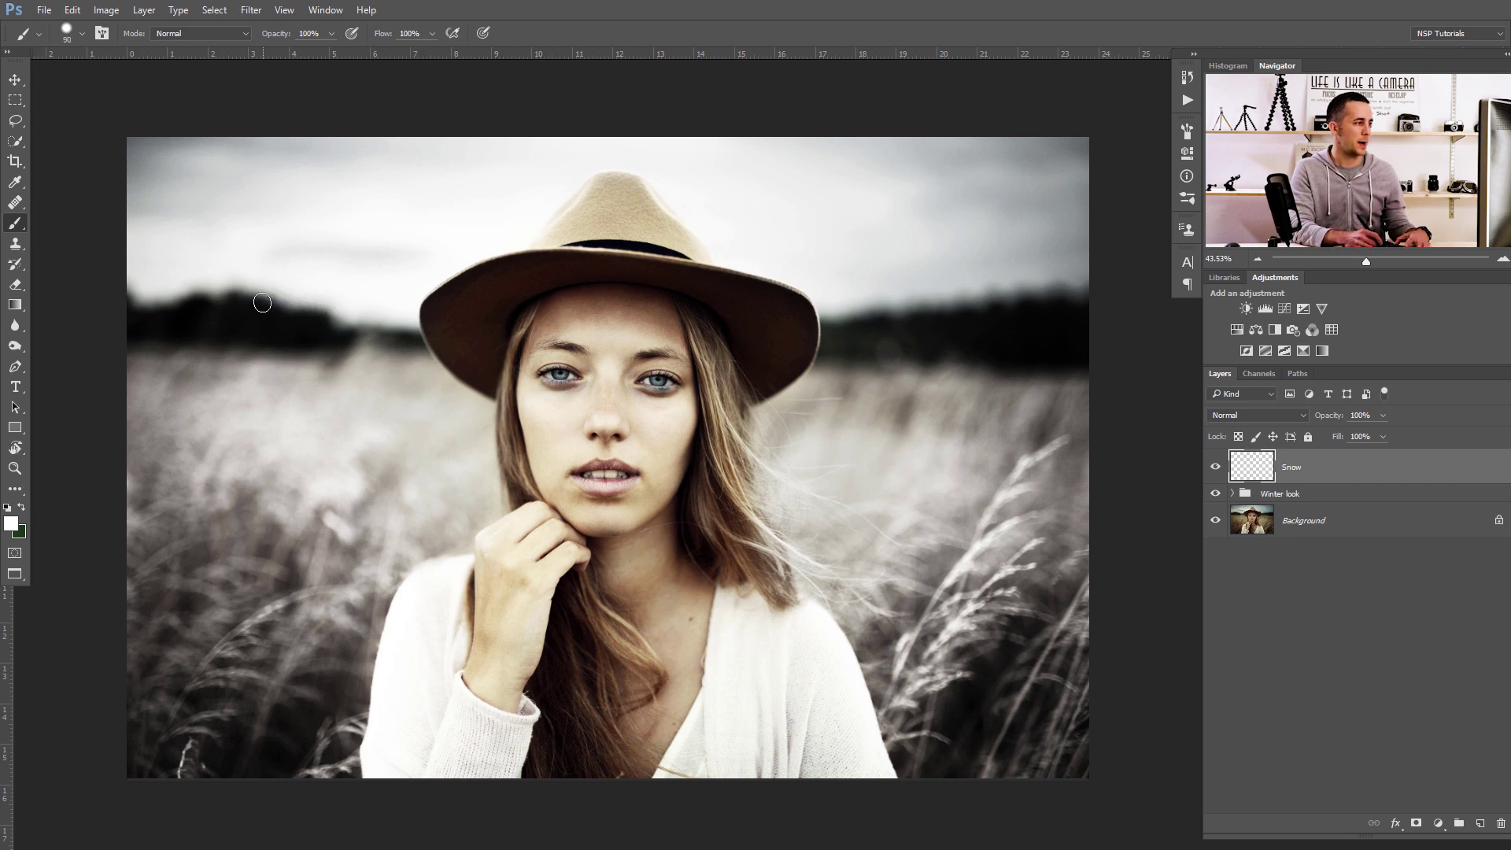
pyautogui.click(193, 294)
pyautogui.click(332, 428)
pyautogui.click(365, 512)
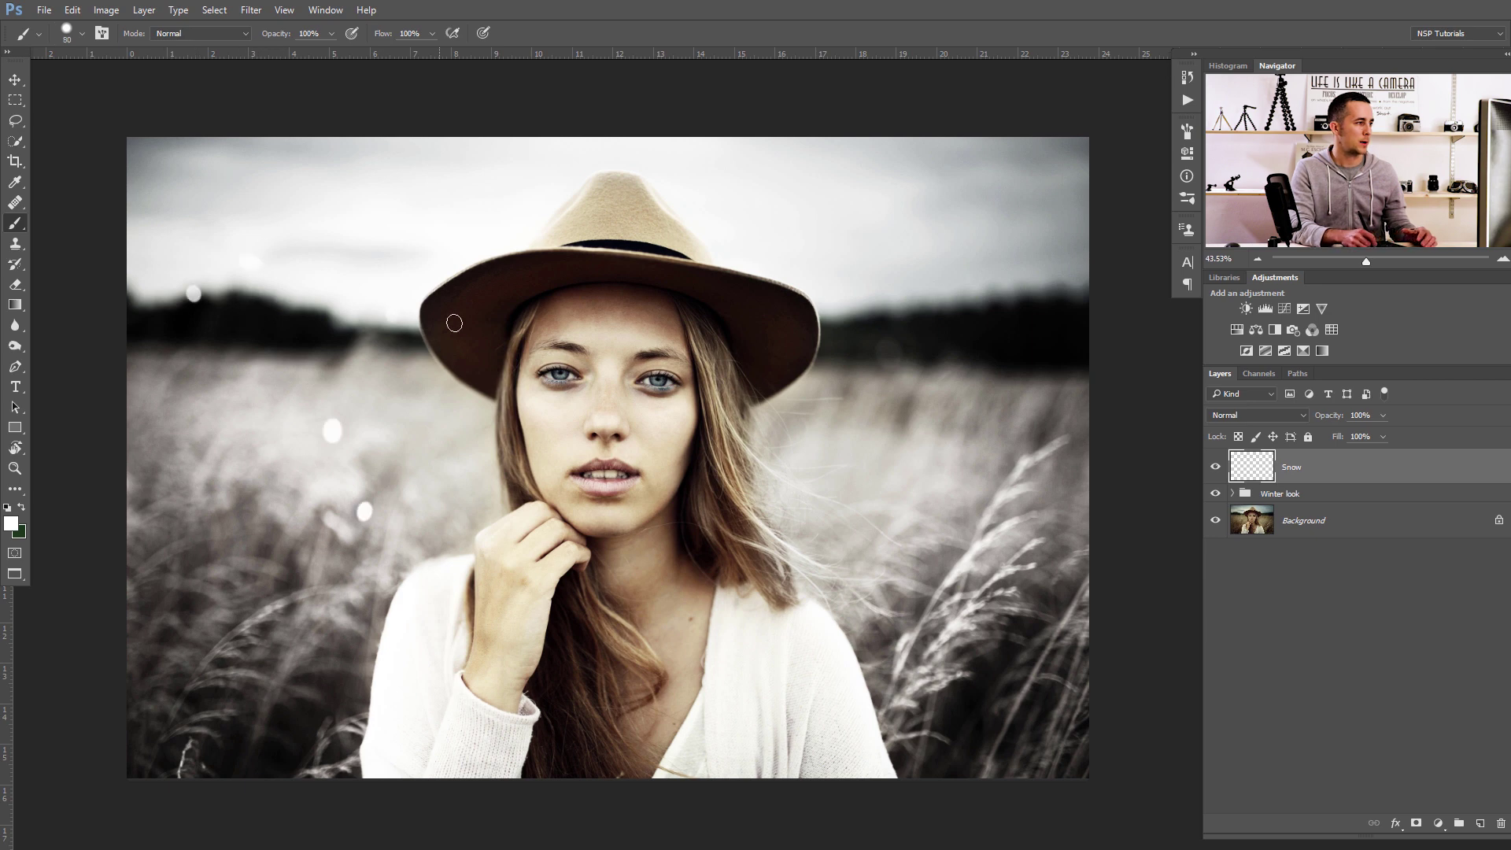
pyautogui.click(452, 431)
pyautogui.click(475, 181)
pyautogui.click(682, 162)
pyautogui.click(685, 300)
pyautogui.click(915, 418)
pyautogui.click(988, 376)
pyautogui.click(810, 231)
pyautogui.click(826, 374)
pyautogui.click(984, 405)
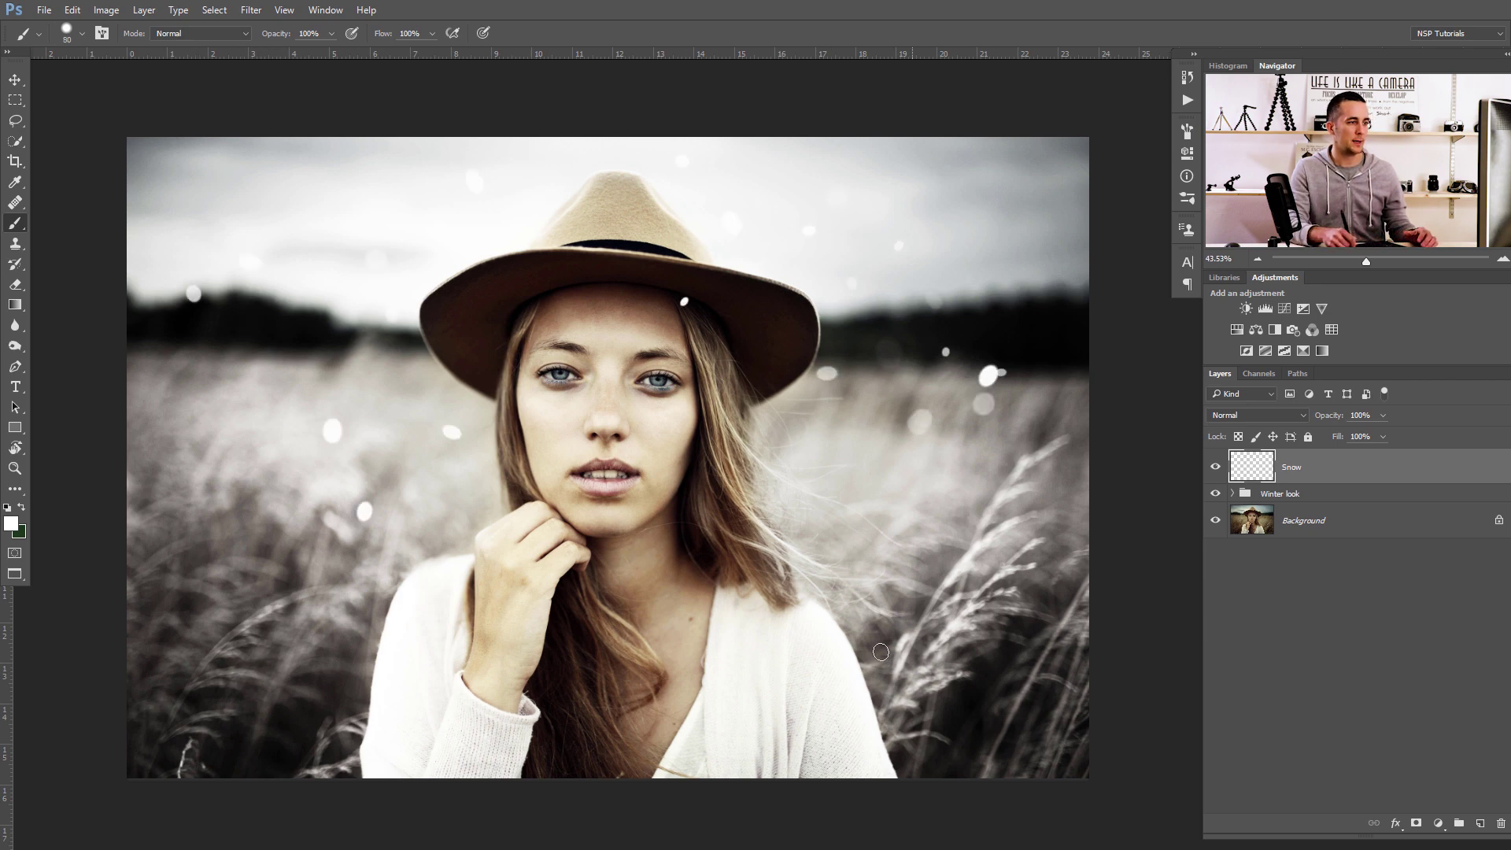
pyautogui.click(861, 653)
pyautogui.click(952, 720)
pyautogui.click(966, 710)
pyautogui.click(865, 586)
pyautogui.click(1037, 391)
pyautogui.click(960, 470)
pyautogui.click(1027, 256)
pyautogui.click(879, 218)
pyautogui.click(652, 225)
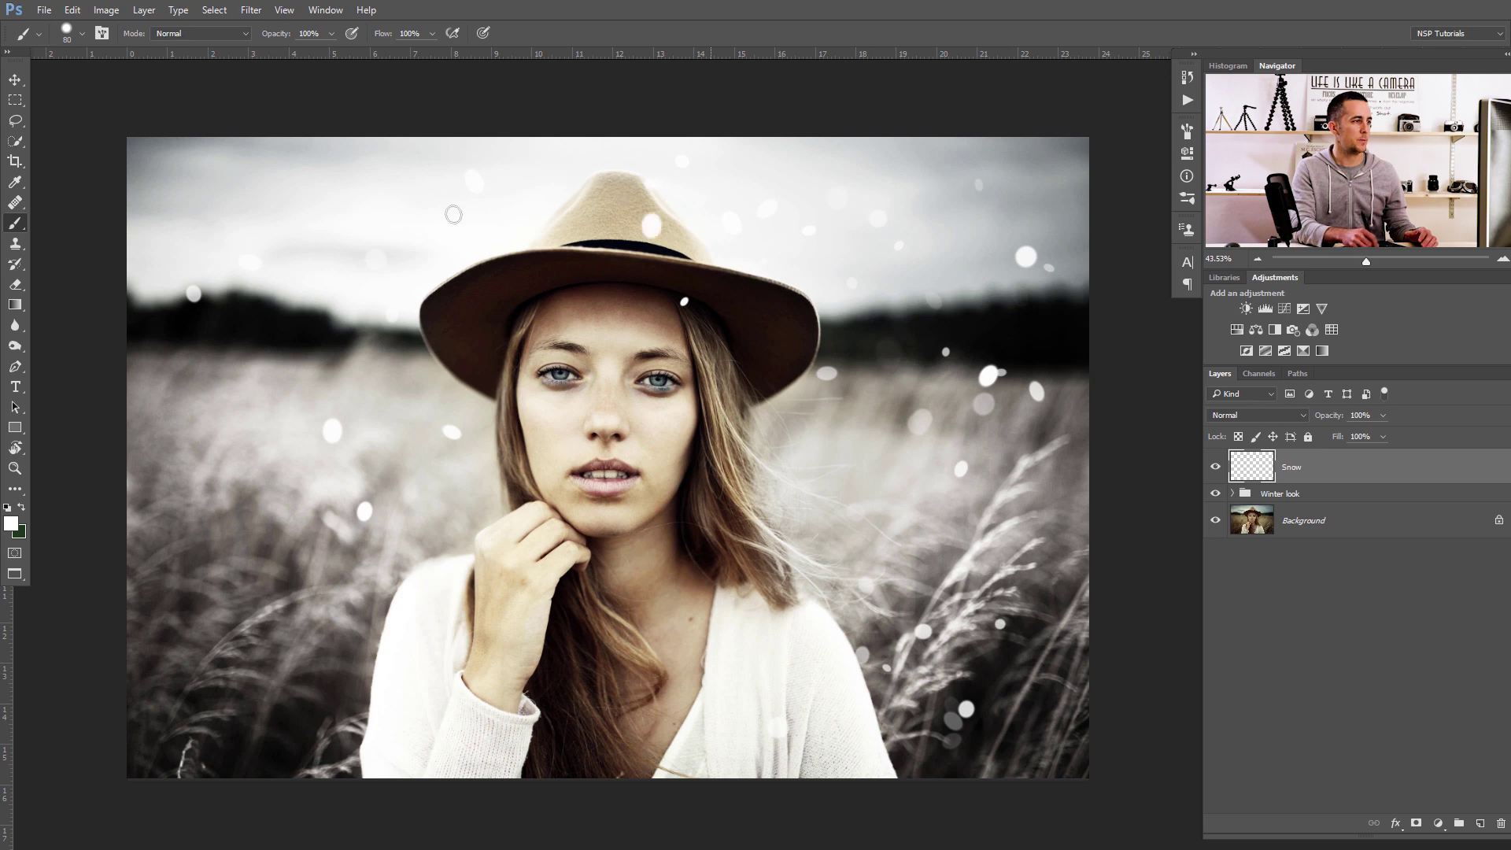
pyautogui.click(249, 158)
pyautogui.click(226, 350)
pyautogui.click(209, 521)
pyautogui.click(257, 526)
pyautogui.click(213, 562)
pyautogui.click(207, 634)
pyautogui.click(272, 633)
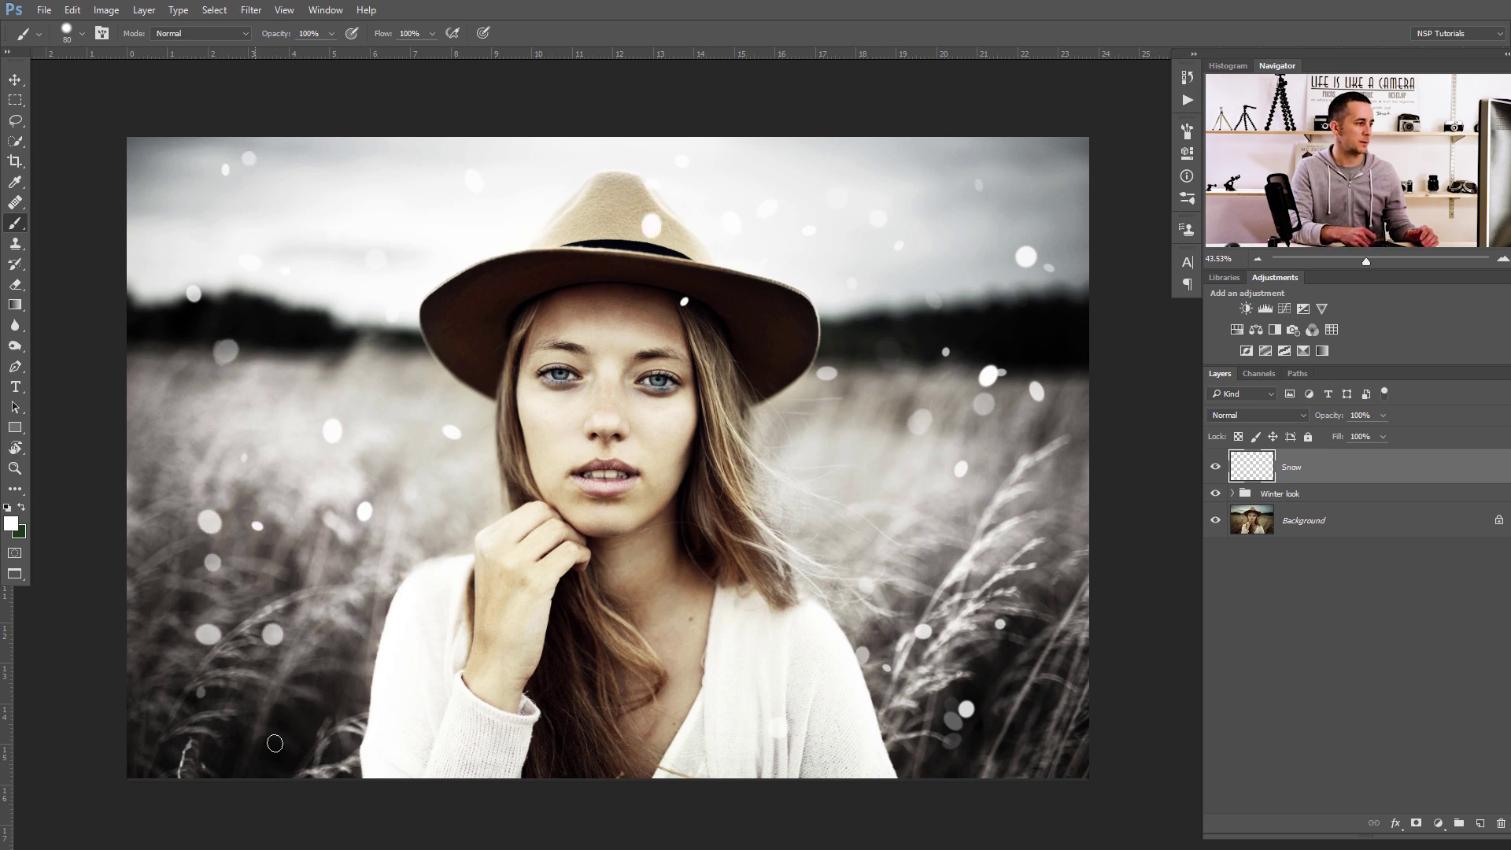
pyautogui.click(309, 714)
pyautogui.click(155, 724)
pyautogui.click(382, 486)
pyautogui.click(353, 374)
pyautogui.click(393, 353)
pyautogui.click(386, 179)
pyautogui.click(197, 214)
pyautogui.click(192, 478)
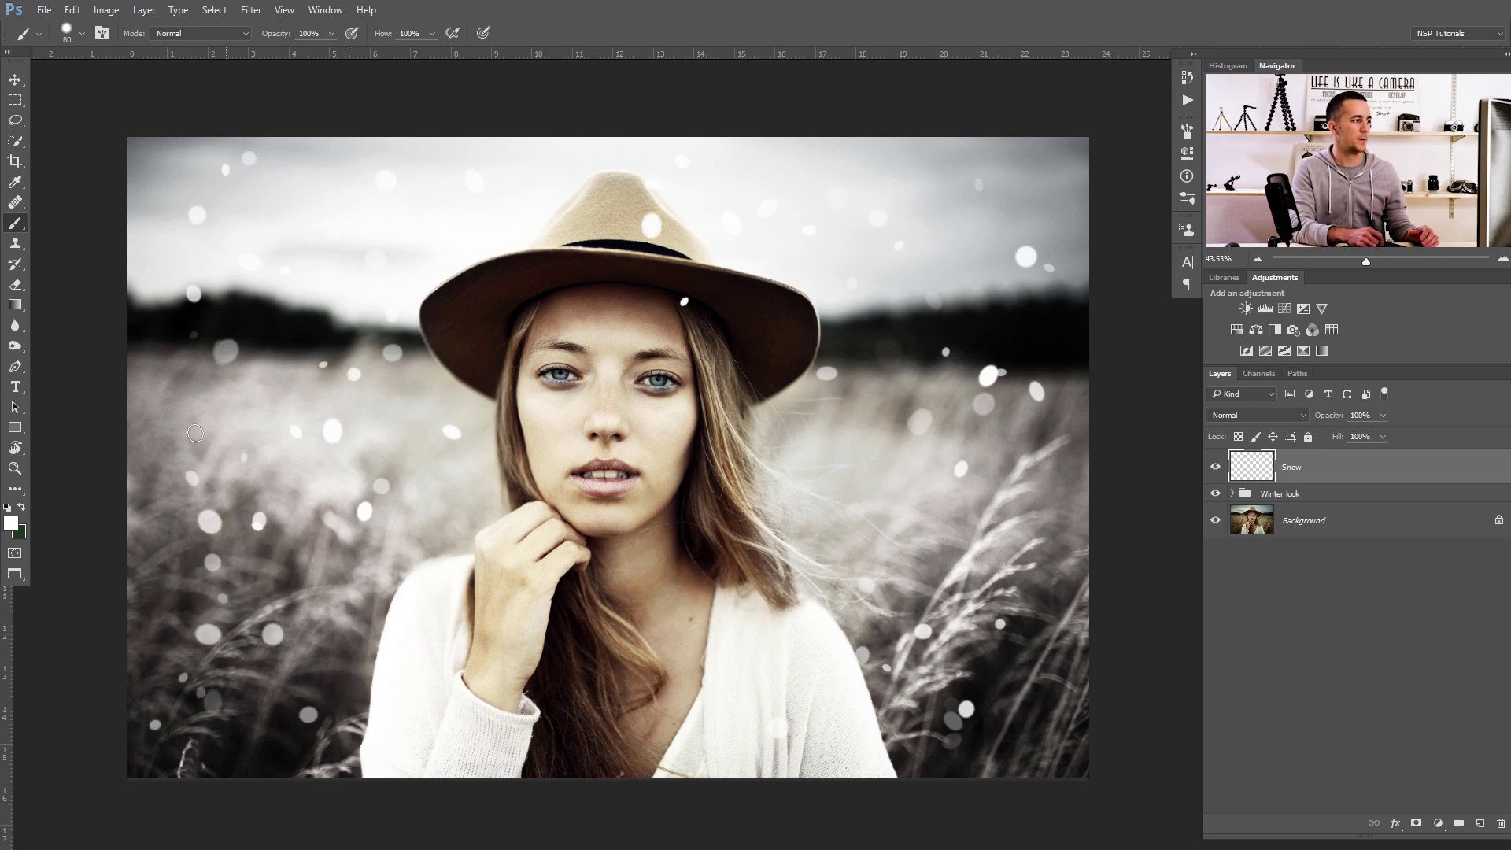
pyautogui.click(184, 370)
pyautogui.click(223, 274)
pyautogui.click(909, 285)
pyautogui.click(1065, 342)
pyautogui.click(753, 397)
pyautogui.click(819, 444)
pyautogui.click(726, 513)
pyautogui.click(978, 669)
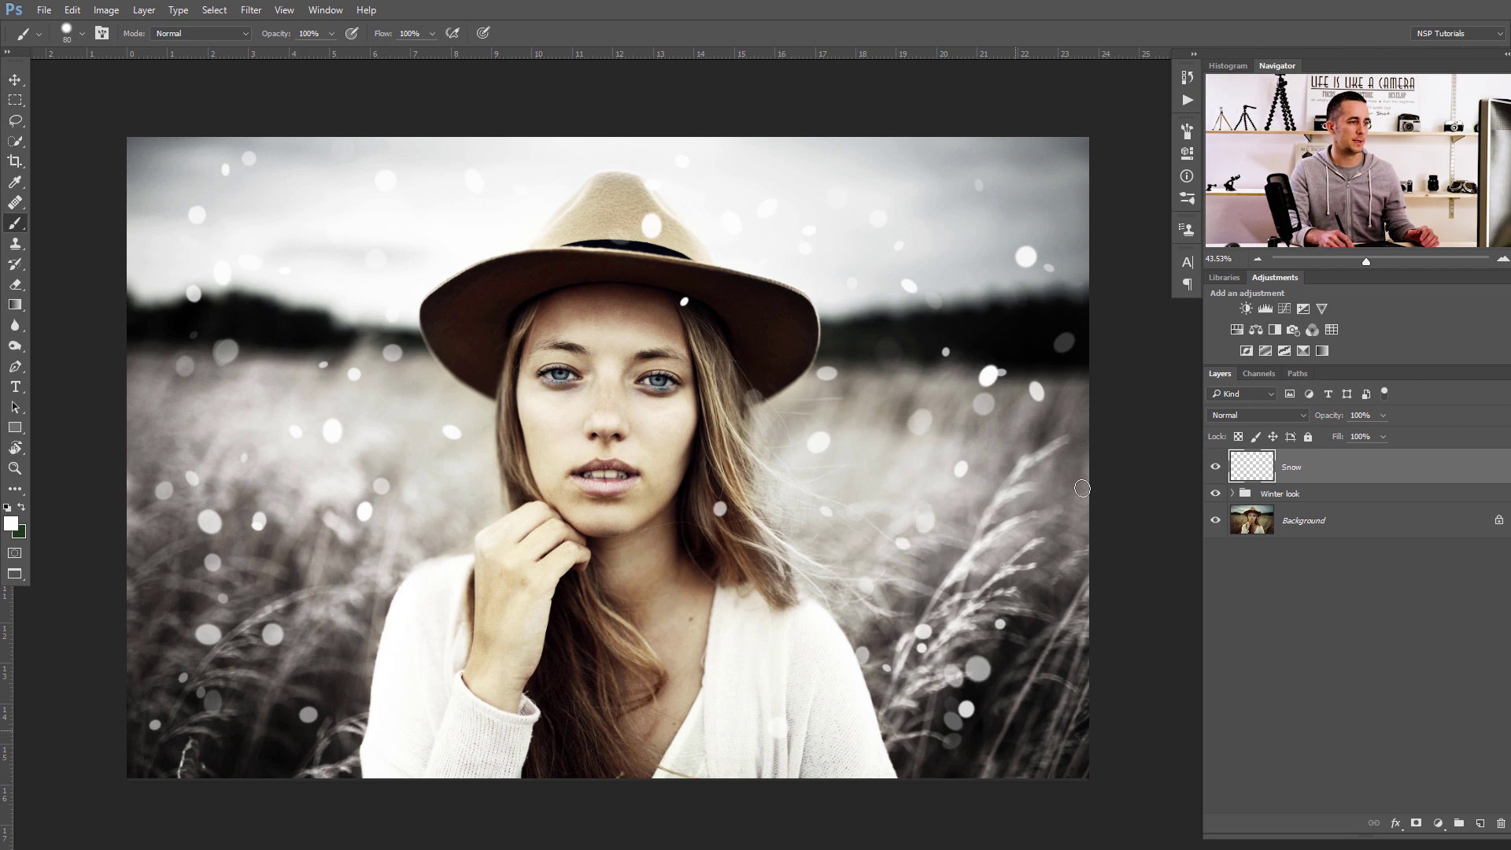
pyautogui.click(1043, 657)
pyautogui.click(950, 704)
pyautogui.click(570, 716)
pyautogui.click(157, 624)
pyautogui.click(300, 586)
pyautogui.click(338, 360)
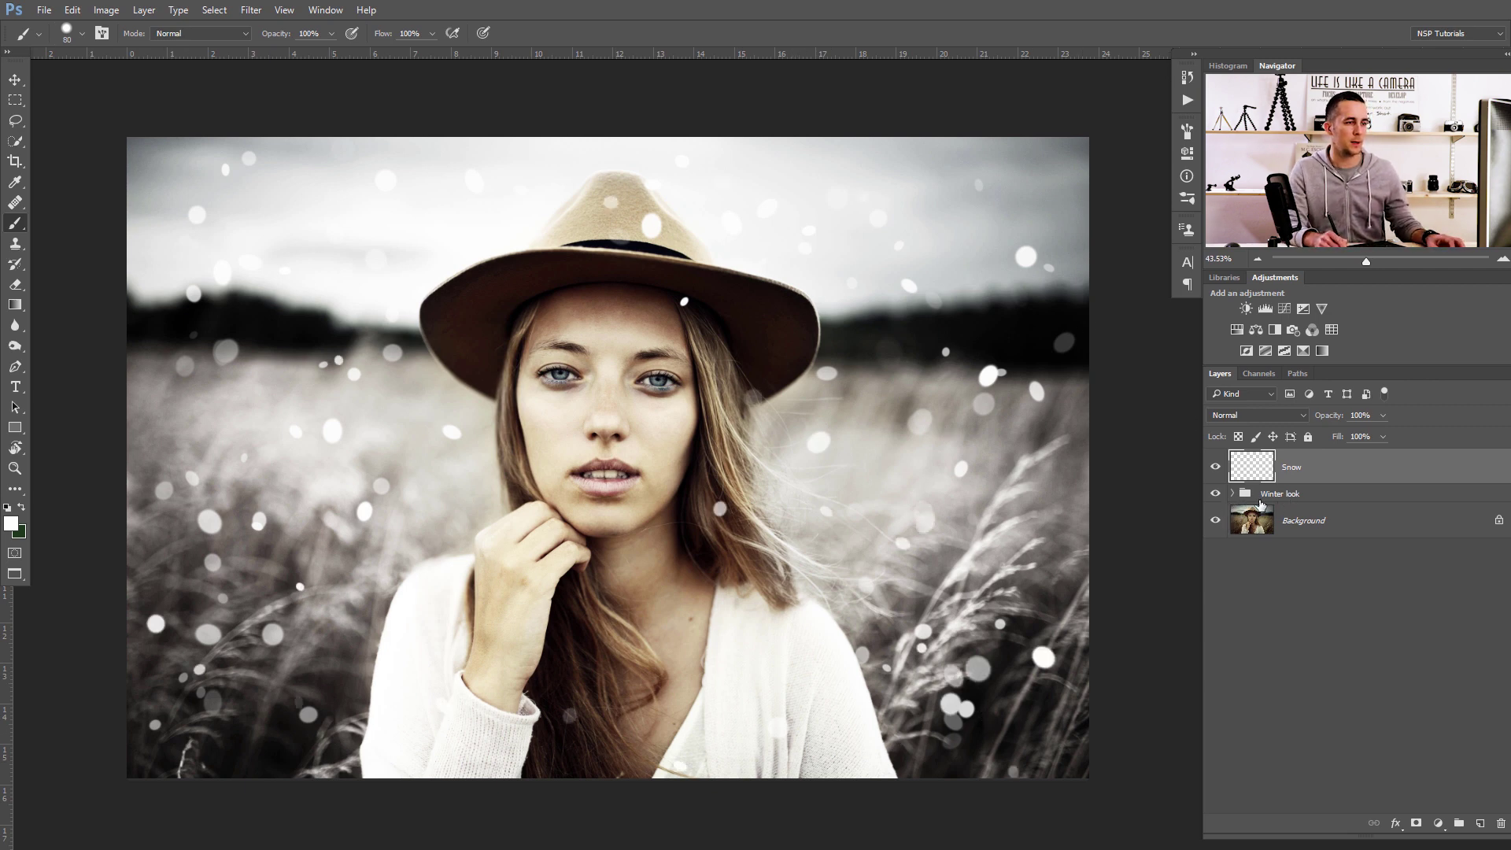
# Hide the Winter look group and apply the Diffuse filter in Normal mode to the Snow layer
pyautogui.click(1219, 496)
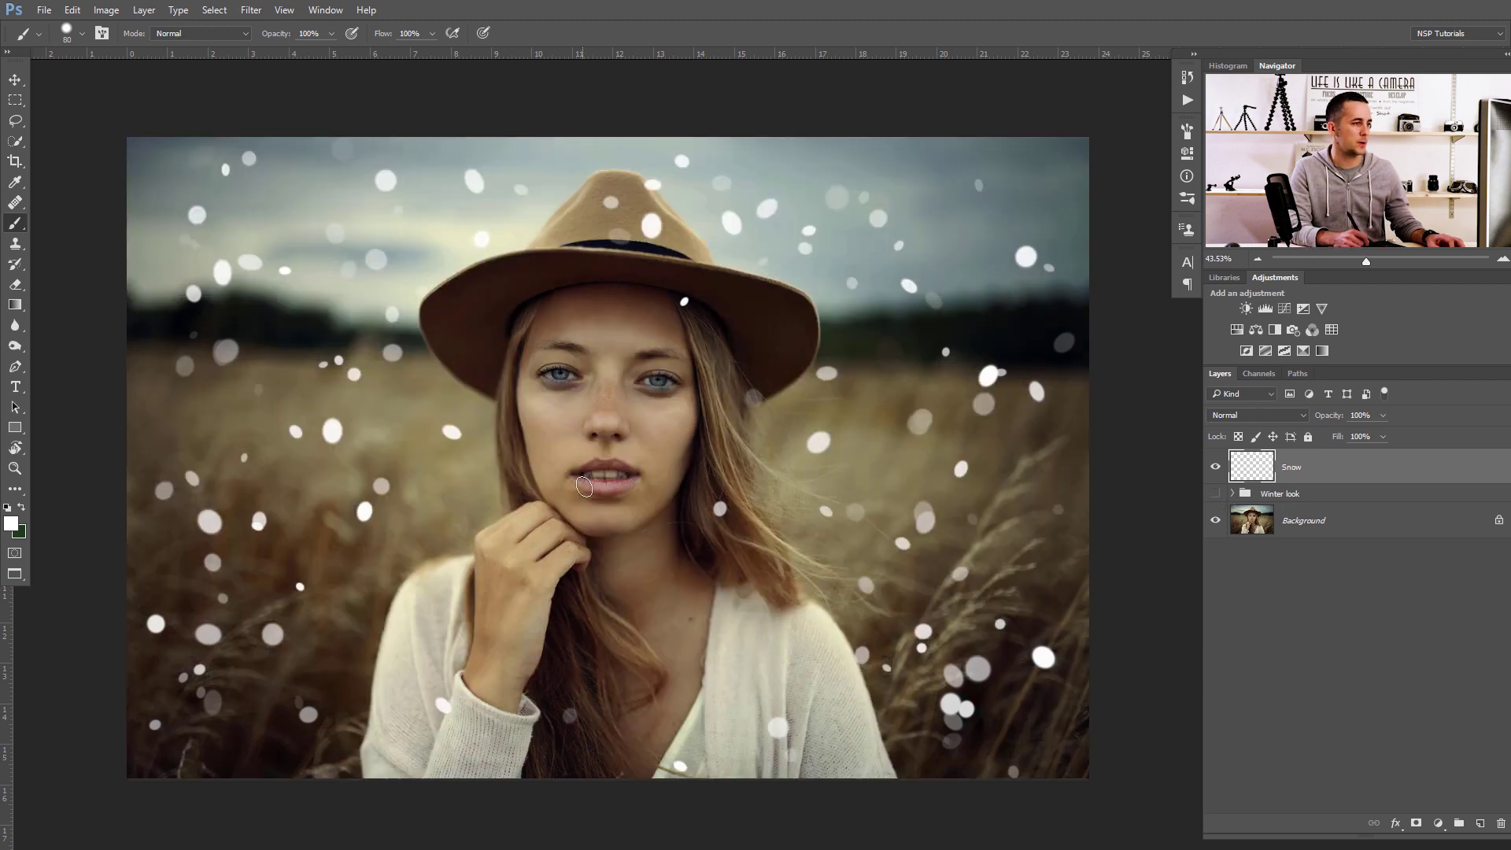
pyautogui.moveTo(376, 259); pyautogui.dragTo(410, 274)
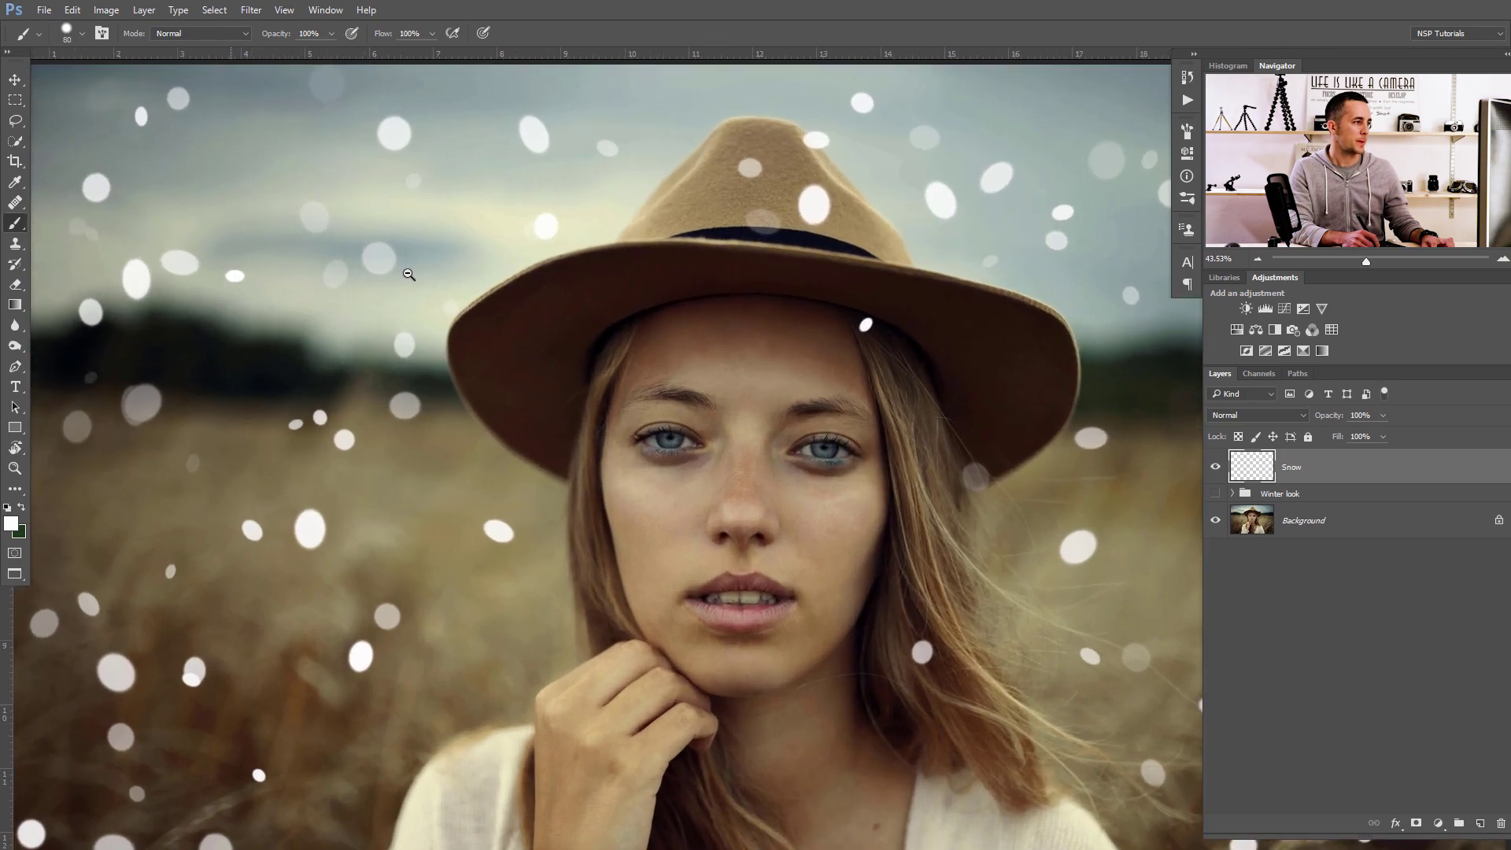
pyautogui.keyDown('alt'); pyautogui.click(409, 274); pyautogui.keyUp('alt')
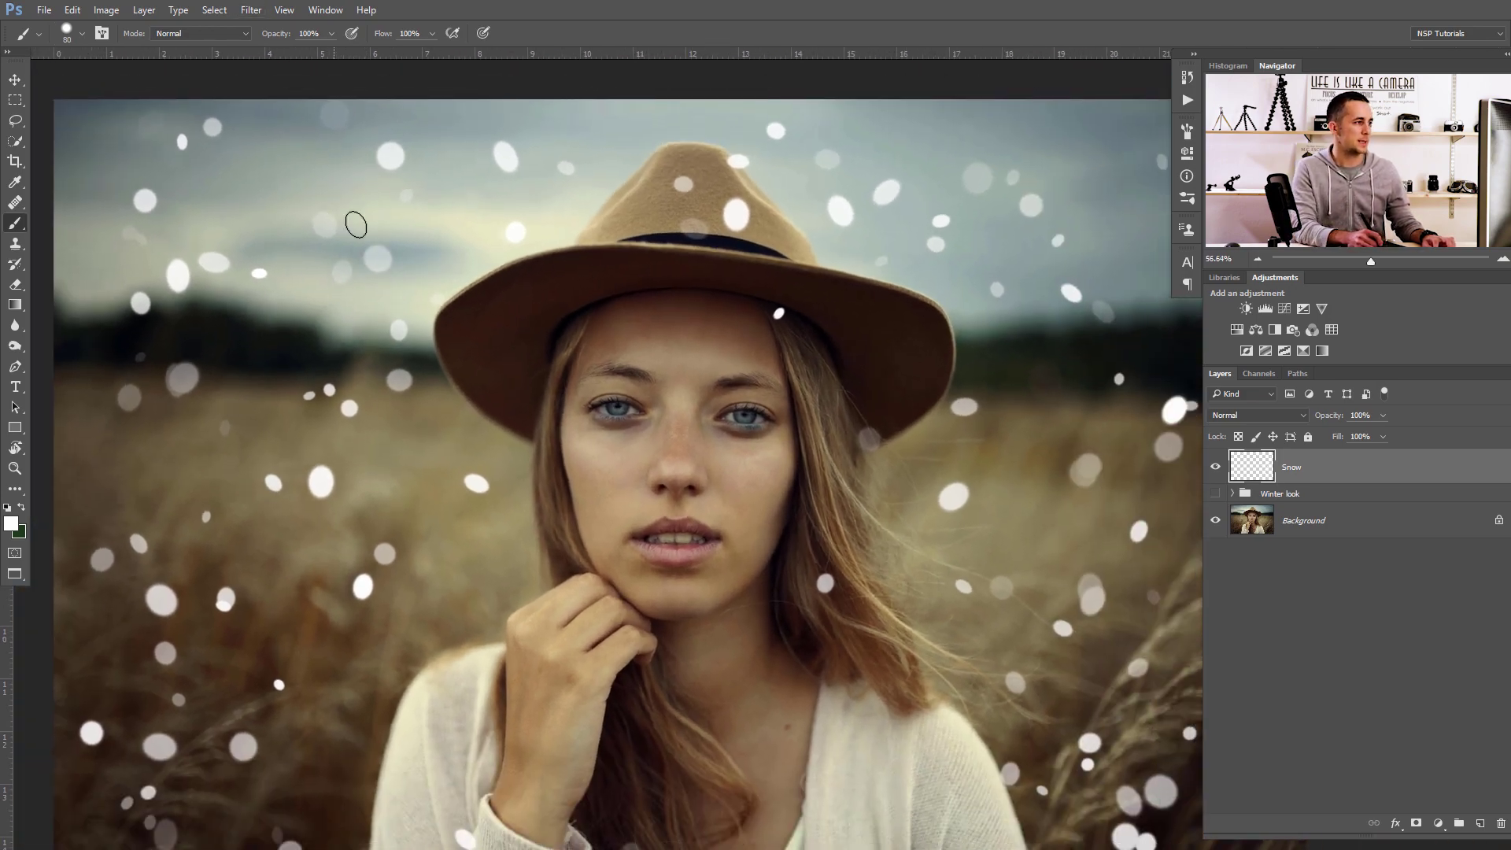
pyautogui.click(257, 14)
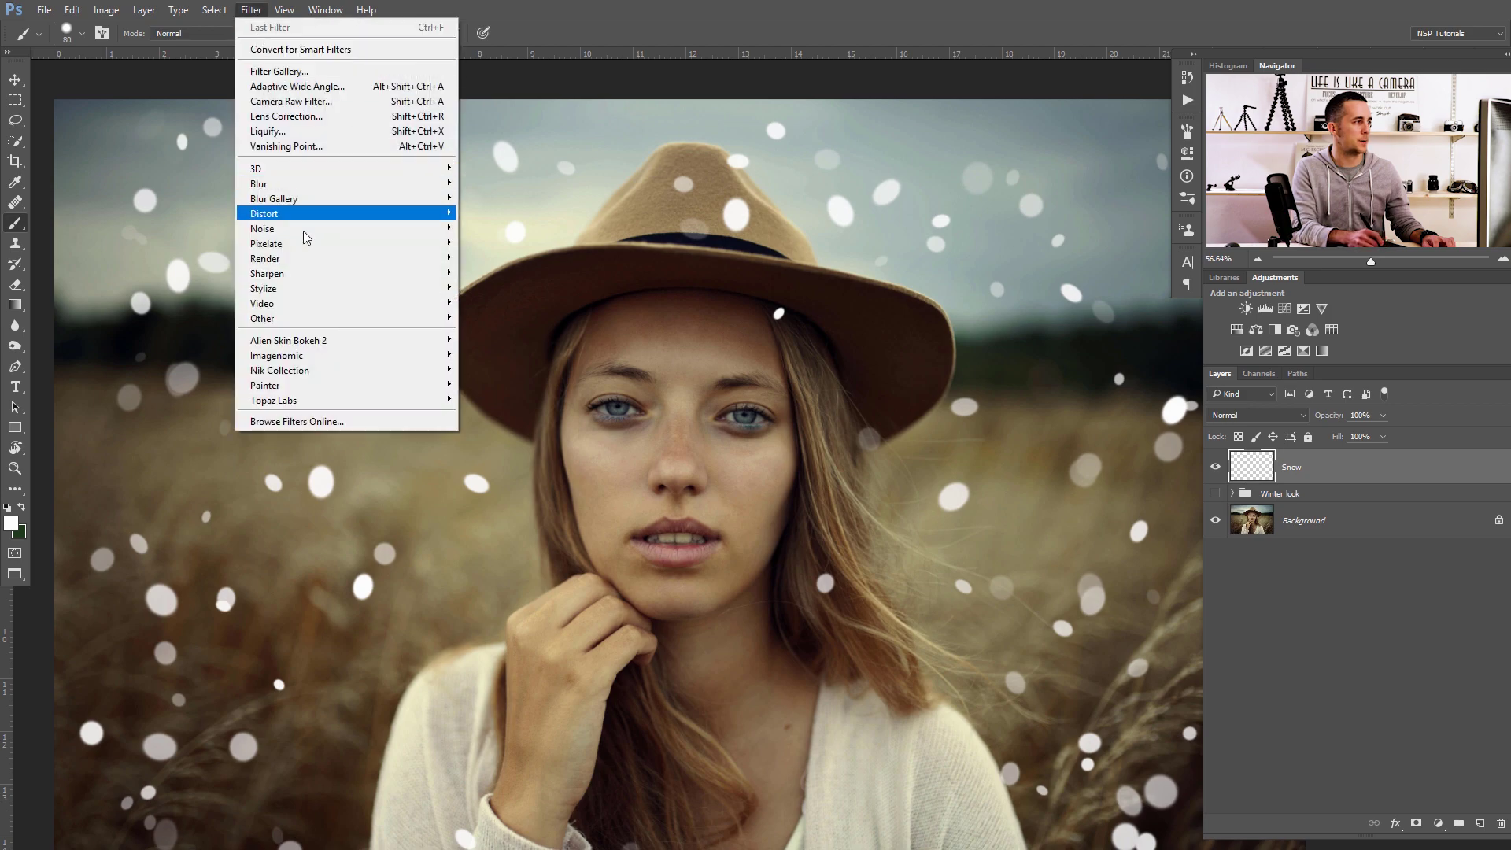
pyautogui.moveTo(299, 290)
pyautogui.click(195, 291)
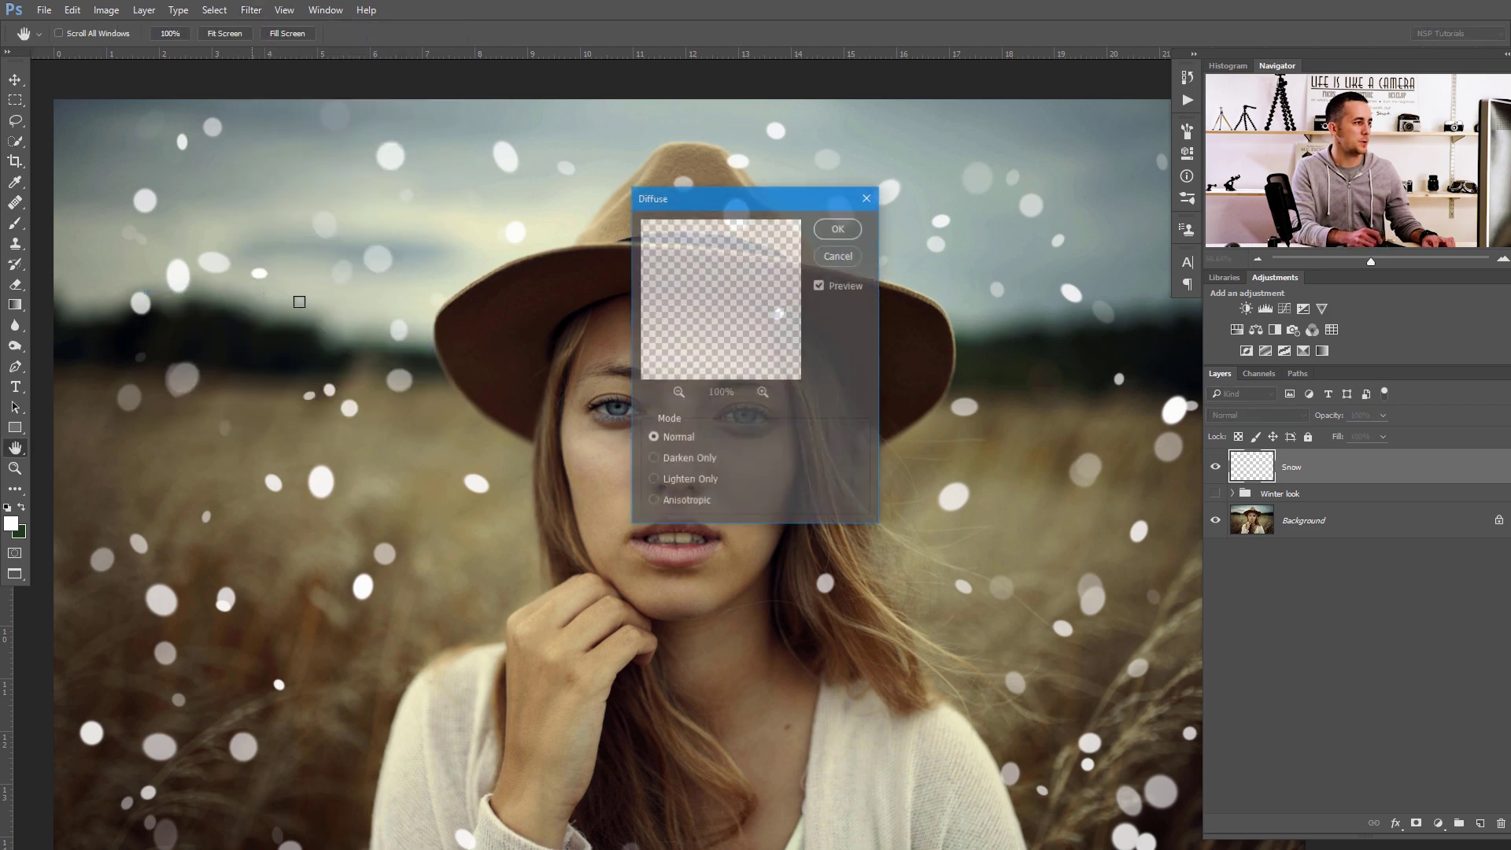
pyautogui.keyDown('ctrl'); pyautogui.click(413, 294); pyautogui.keyUp('ctrl')
pyautogui.moveTo(413, 293); pyautogui.dragTo(543, 661)
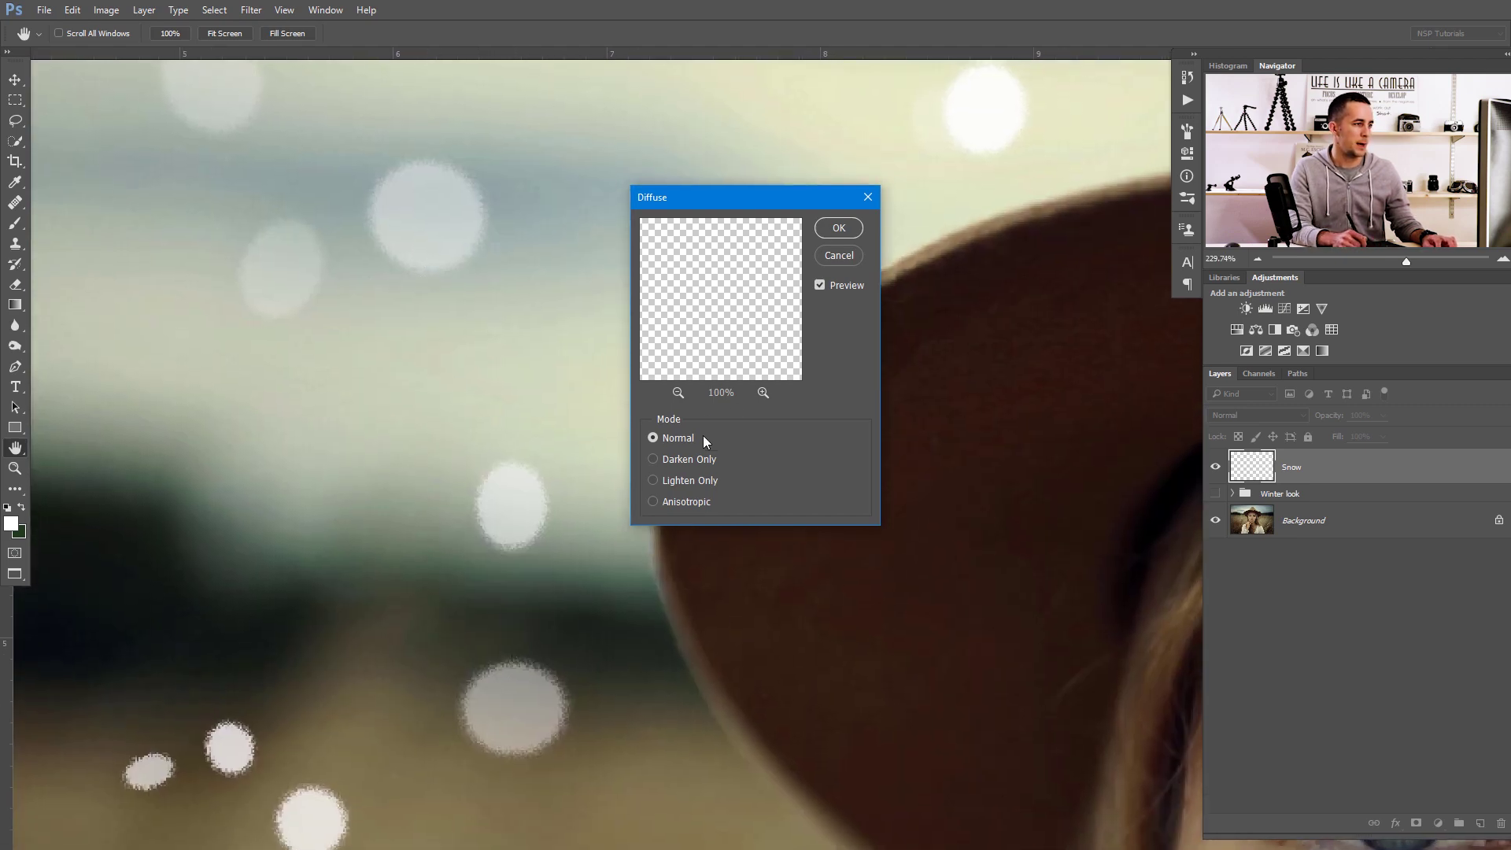
pyautogui.click(678, 480)
pyautogui.click(681, 437)
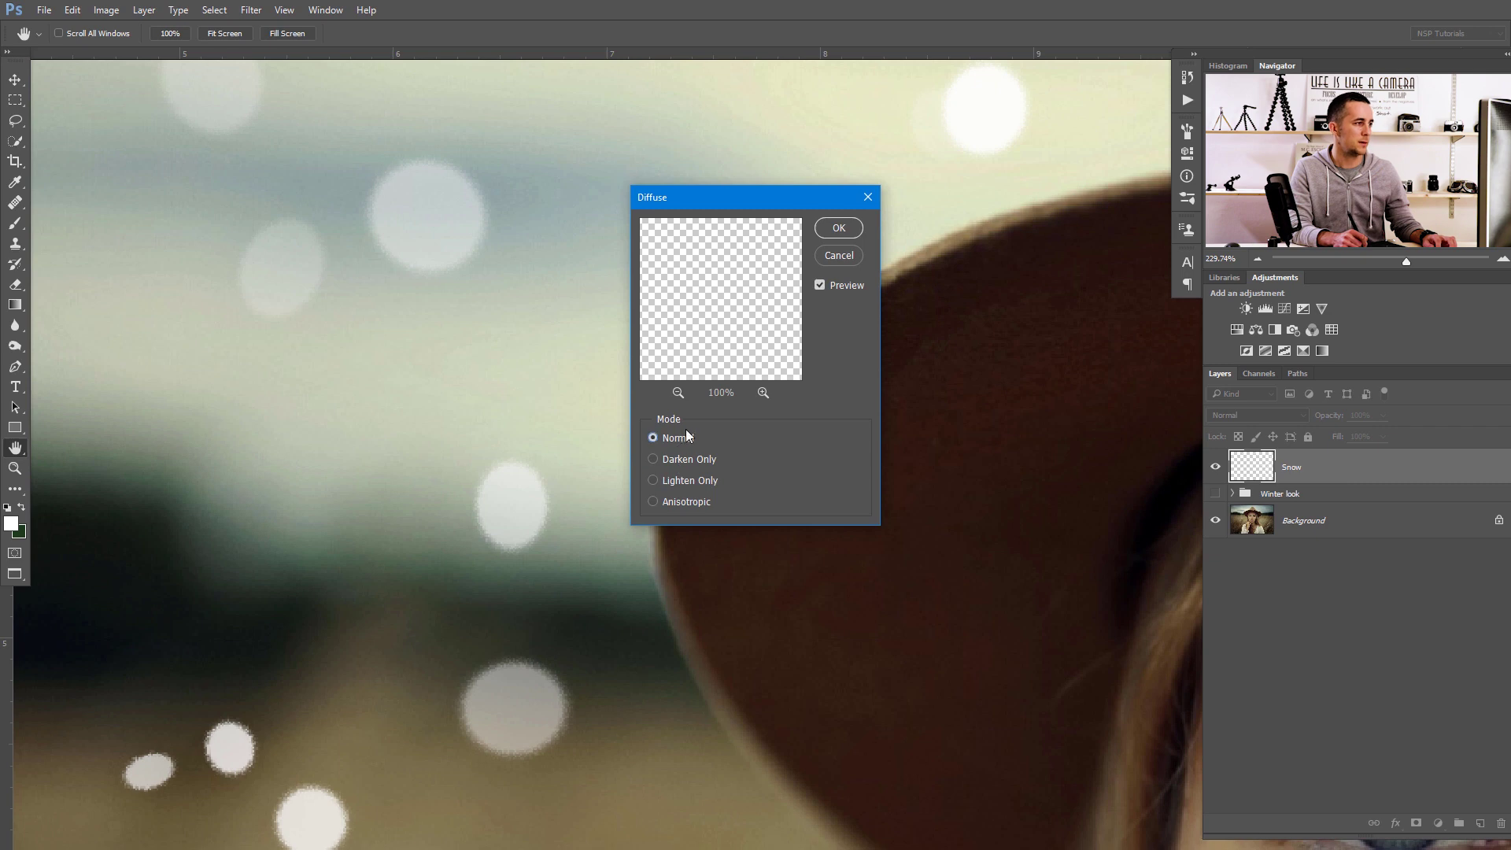
pyautogui.click(839, 228)
pyautogui.press('b')
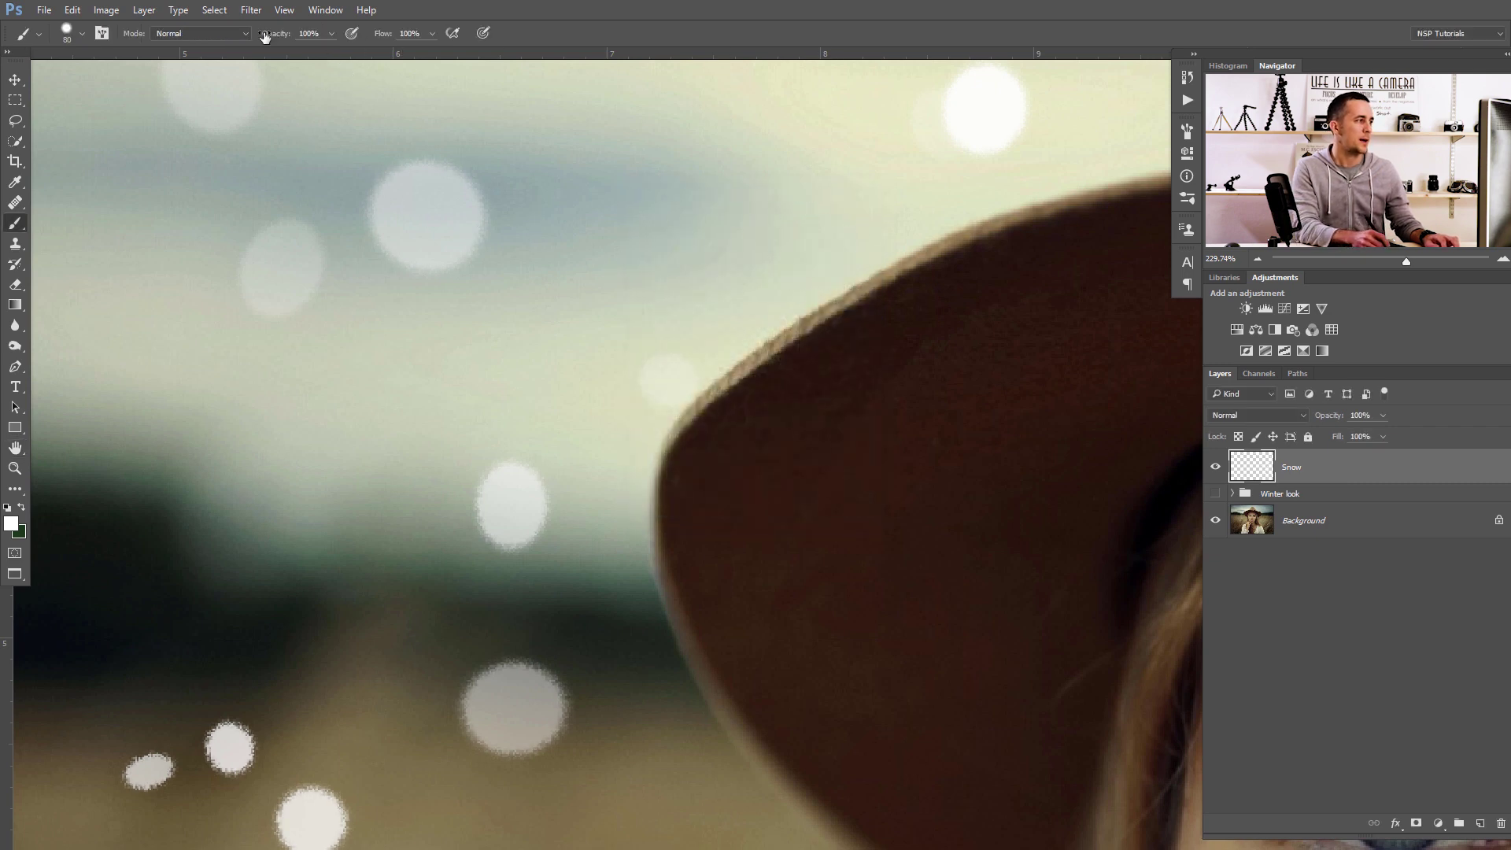
# Reapply the Diffuse filter to the Snow layer several more times and inspect the flakes' edges close up and across the photo
pyautogui.click(251, 10)
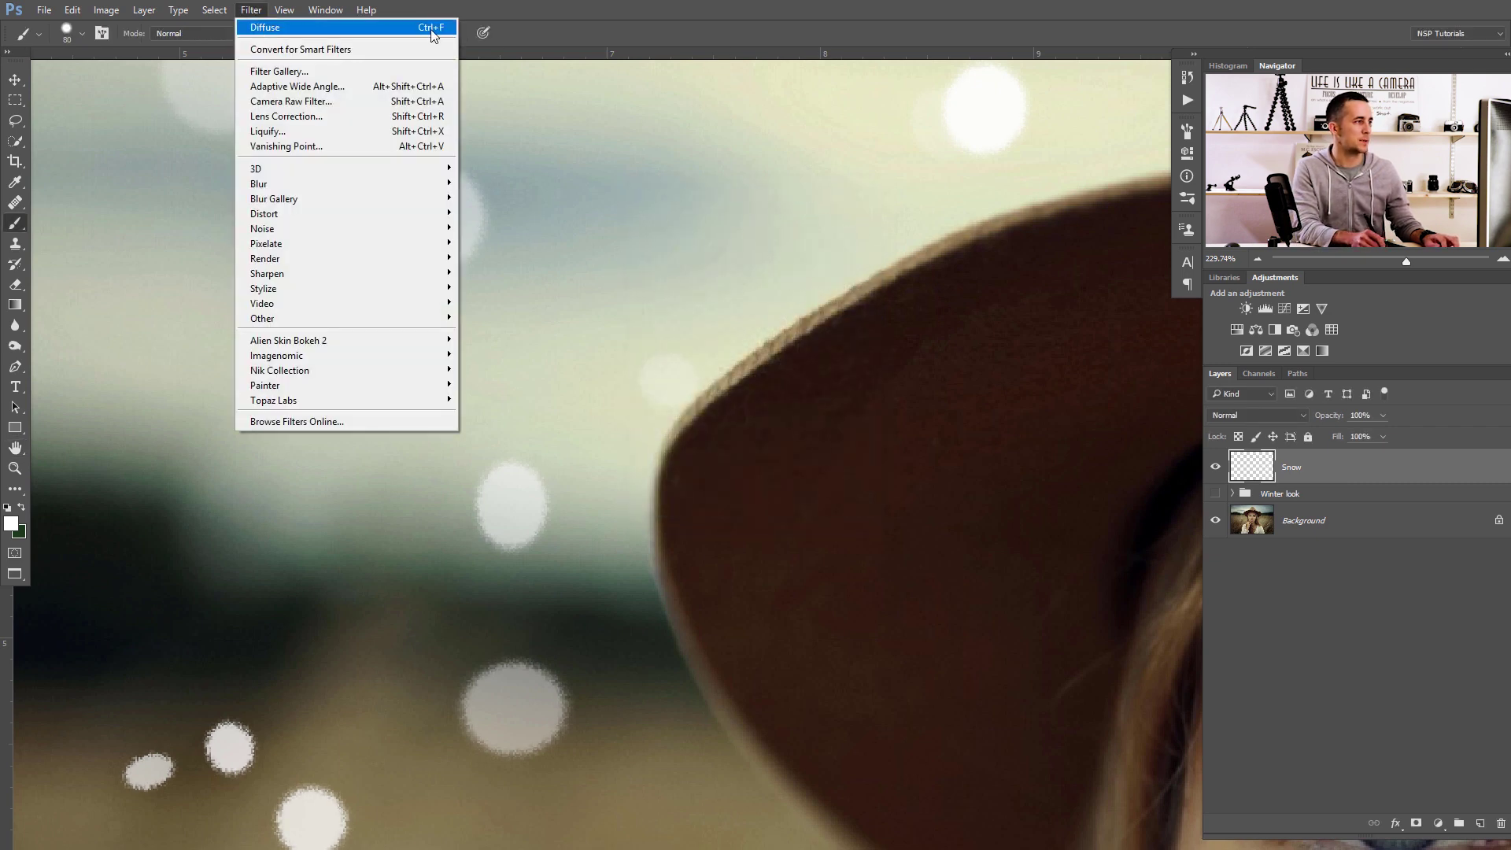
pyautogui.press('Escape')
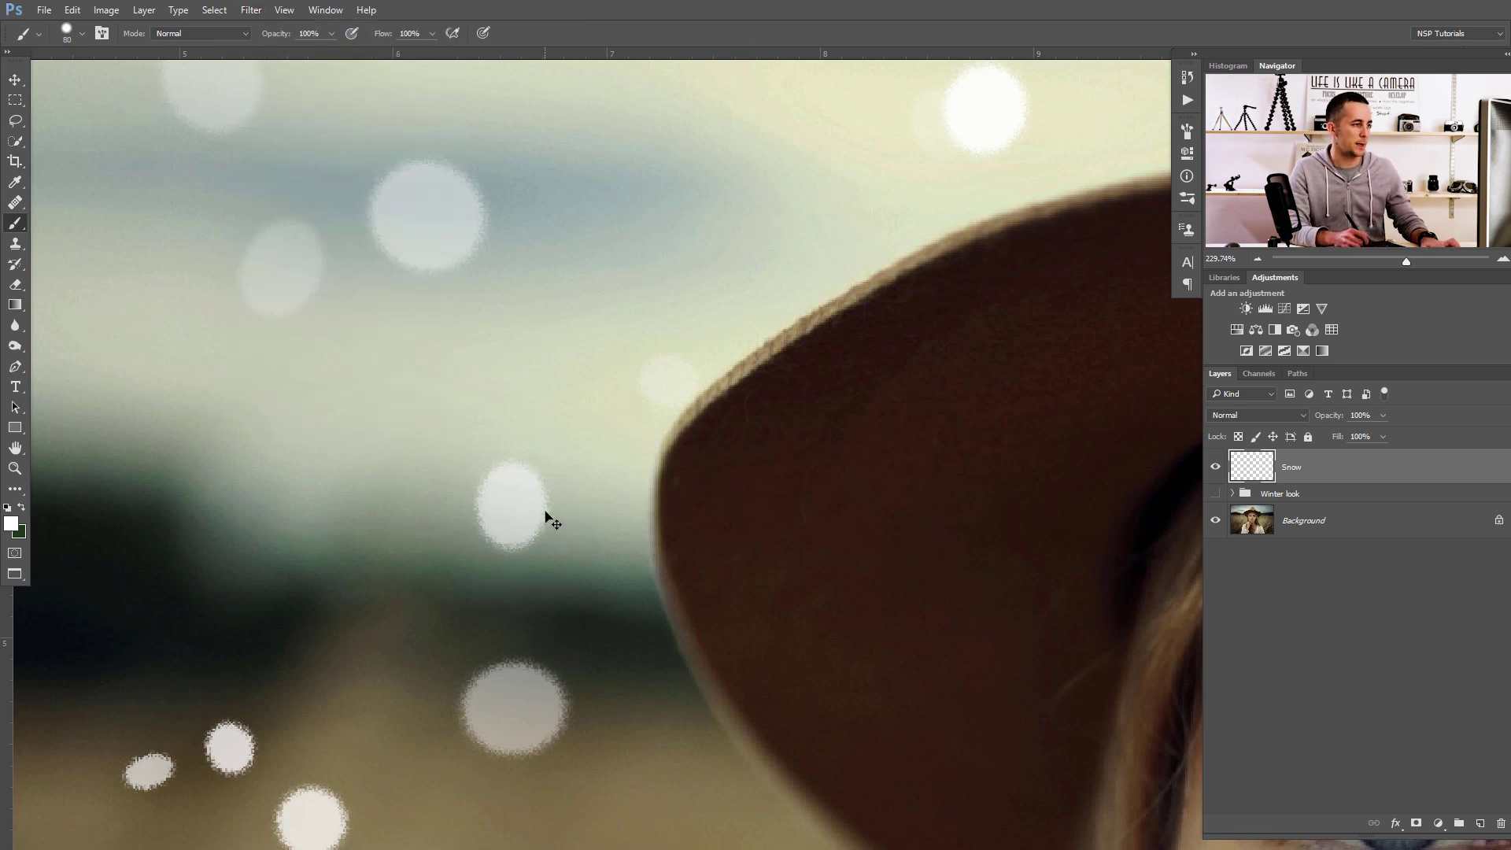
pyautogui.hotkey('ctrl', 'f')
pyautogui.hotkey('ctrl', 'f')
pyautogui.hotkey('ctrl', 'f')
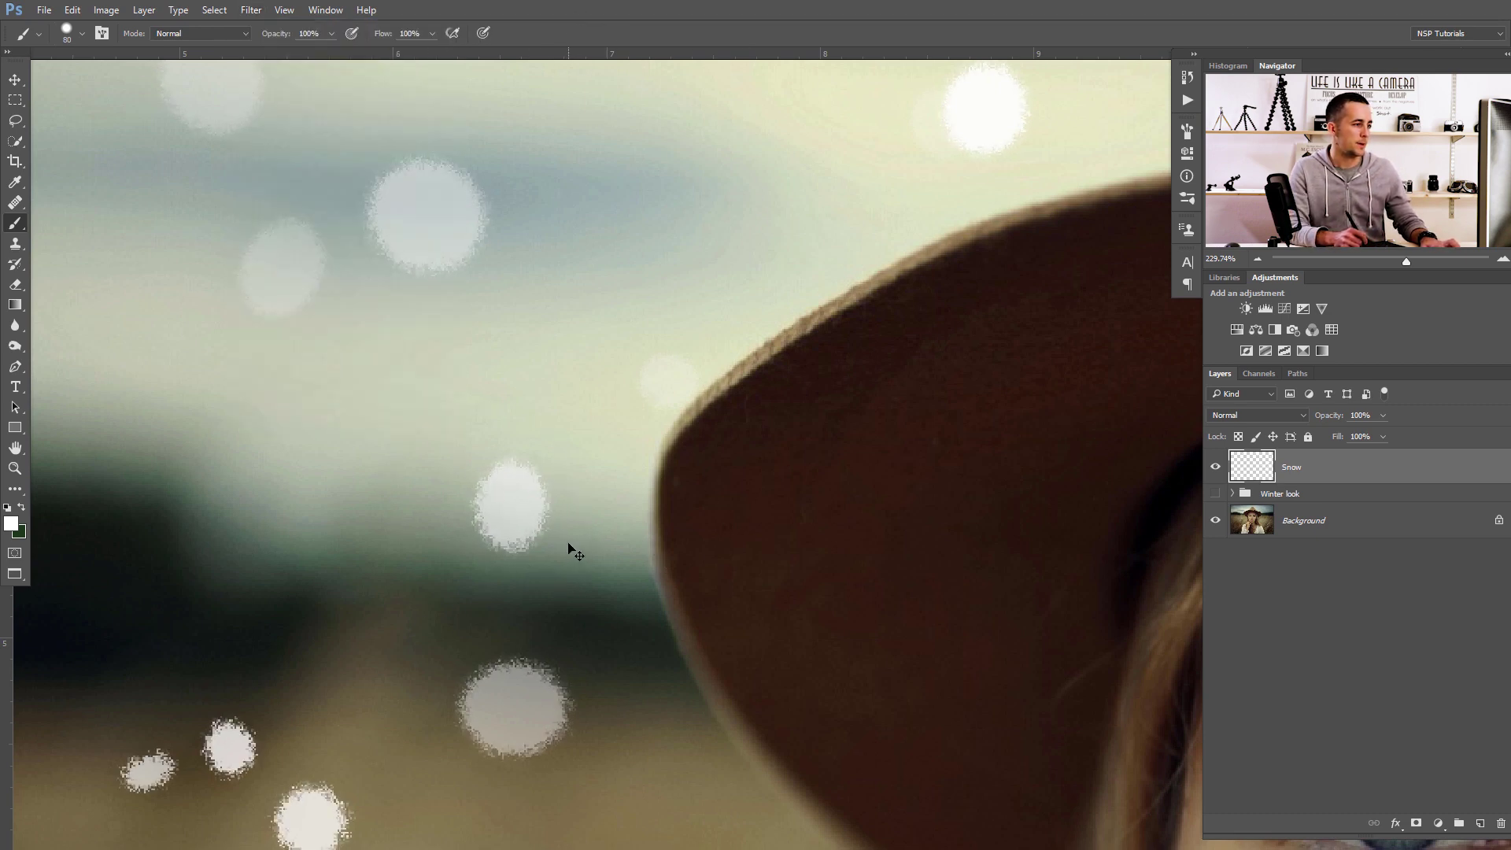
pyautogui.hotkey('ctrl', 'f')
pyautogui.moveTo(708, 501); pyautogui.dragTo(628, 507)
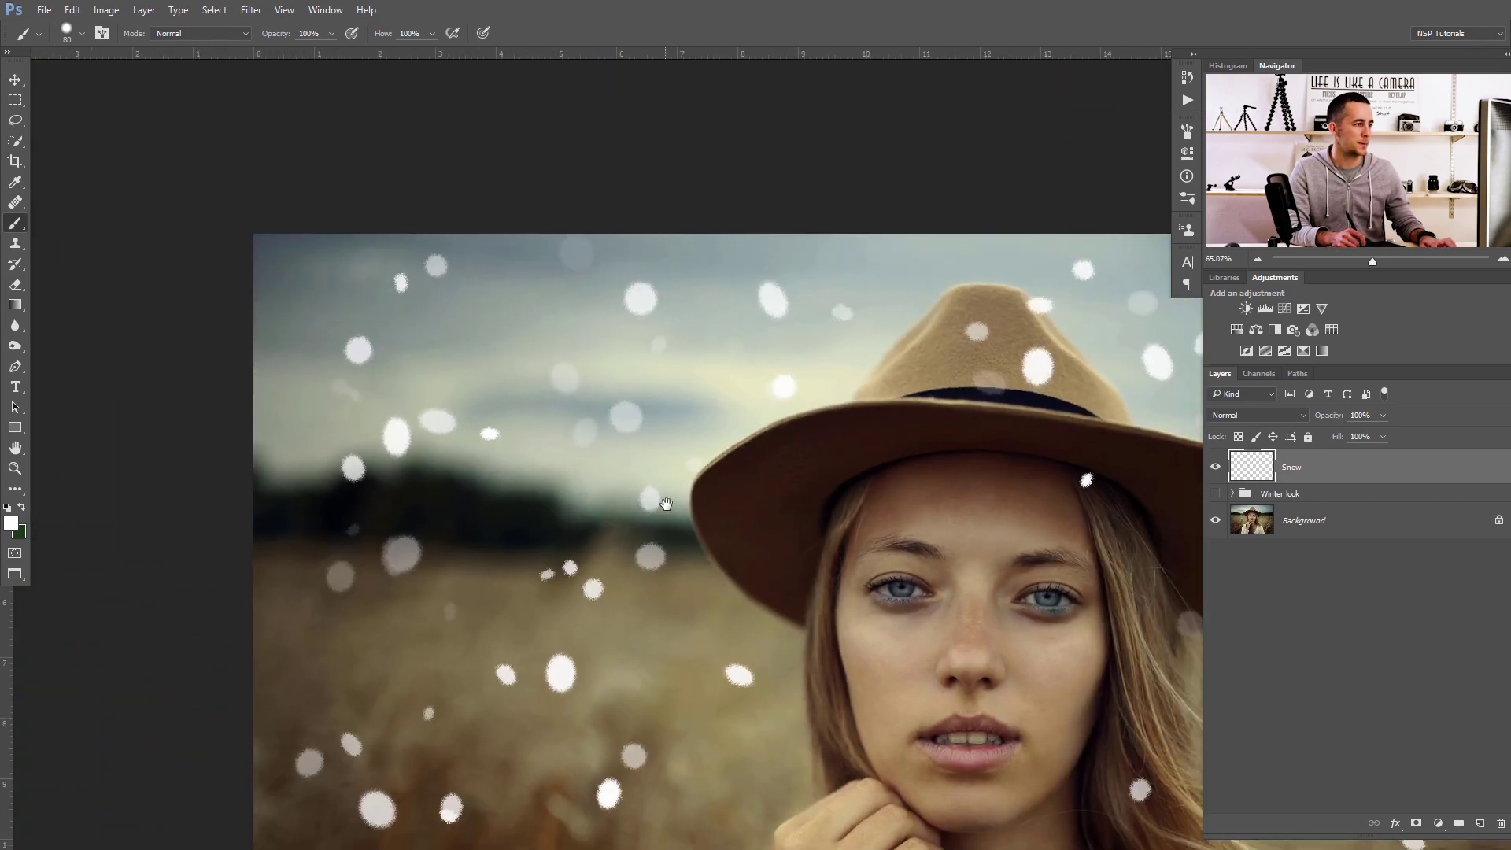
pyautogui.scroll(2, 529, 427)
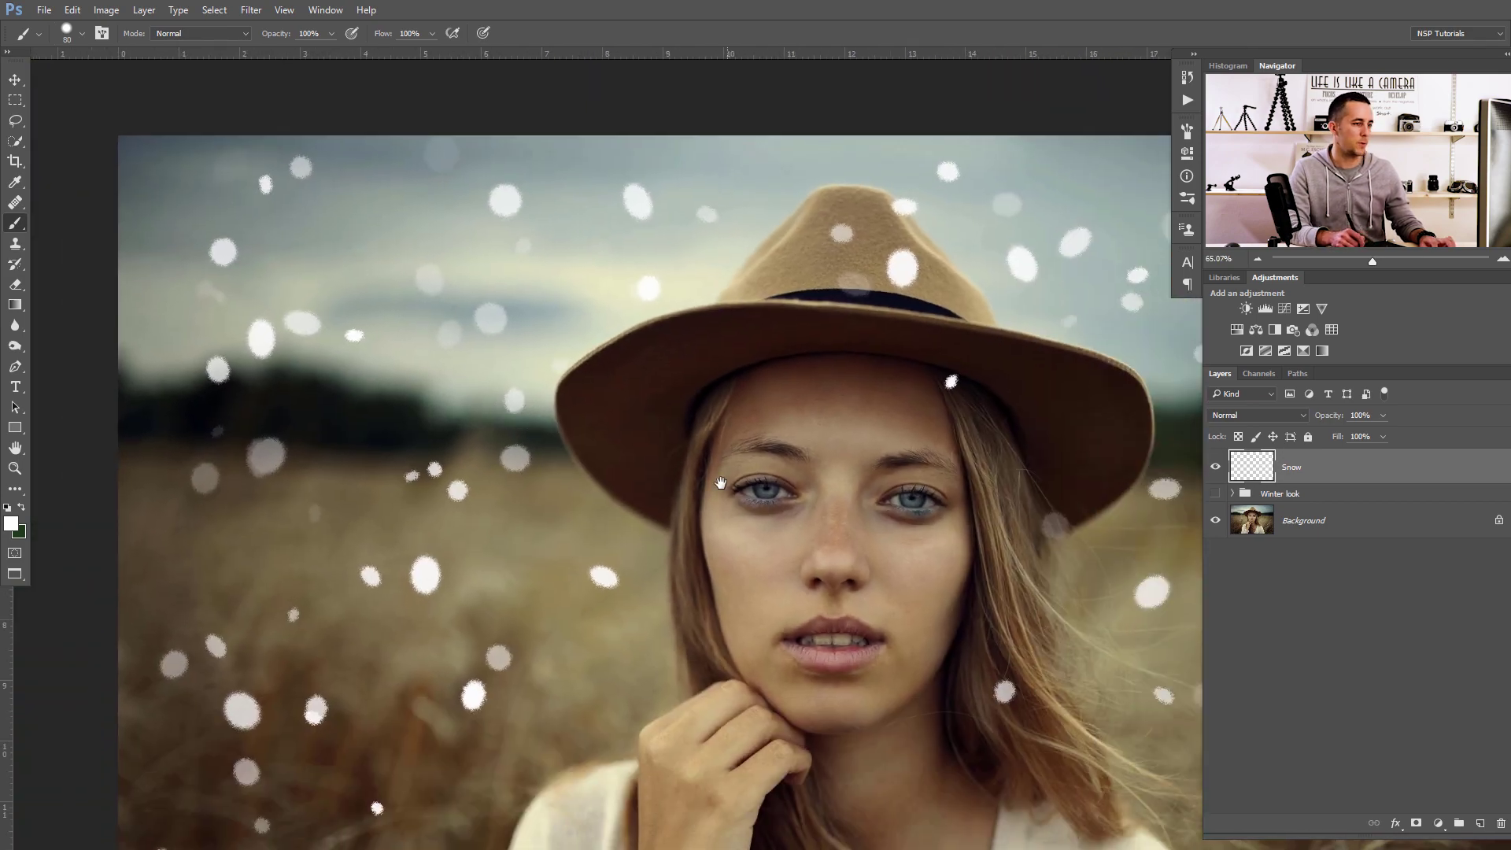
pyautogui.scroll(-3, 720, 482)
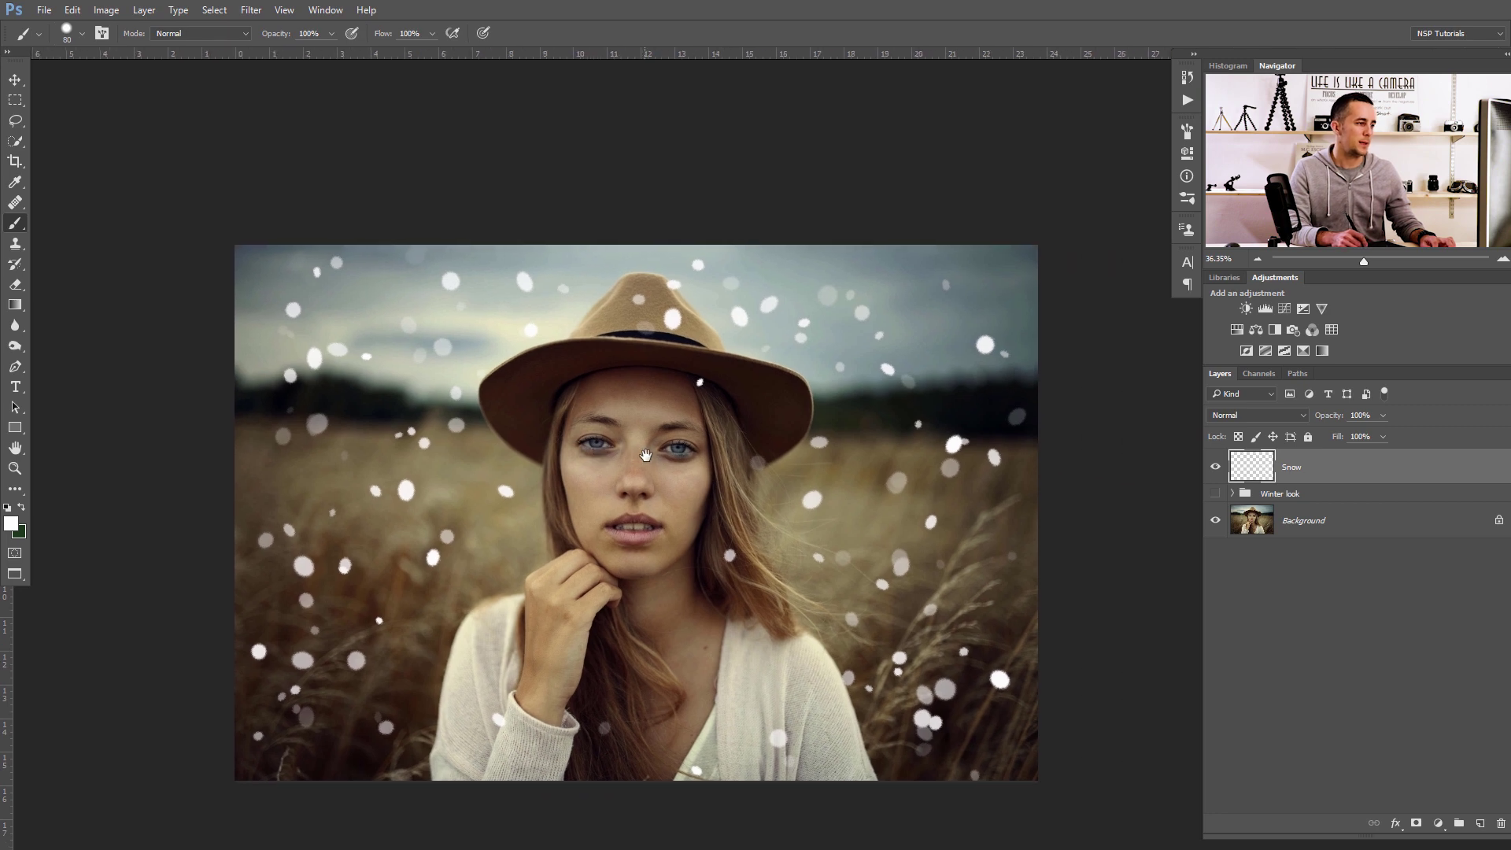
pyautogui.scroll(1, 728, 463)
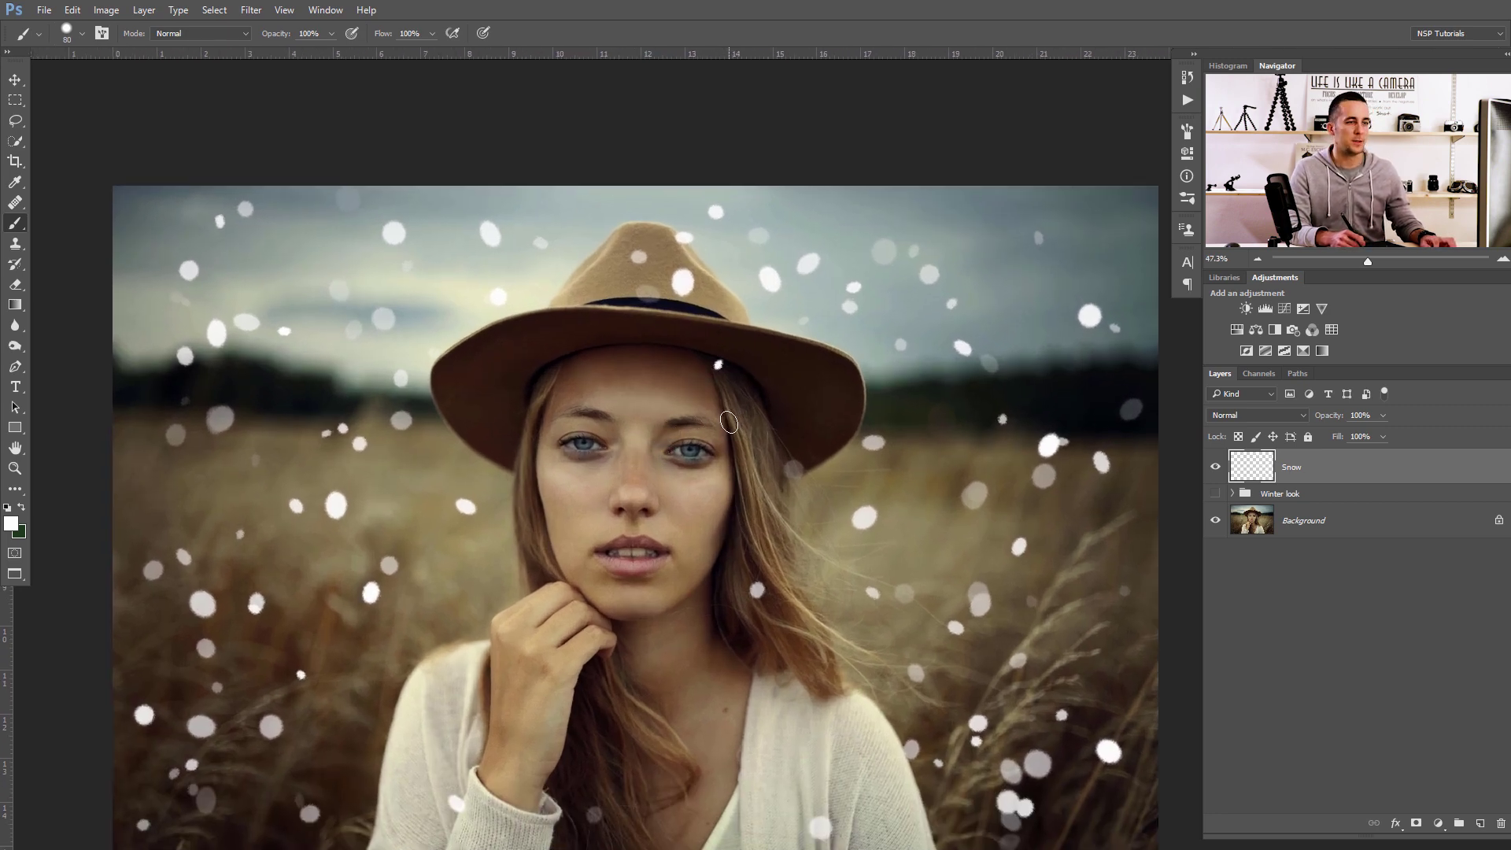
pyautogui.moveTo(693, 425); pyautogui.dragTo(668, 407)
pyautogui.scroll(-2, 668, 407)
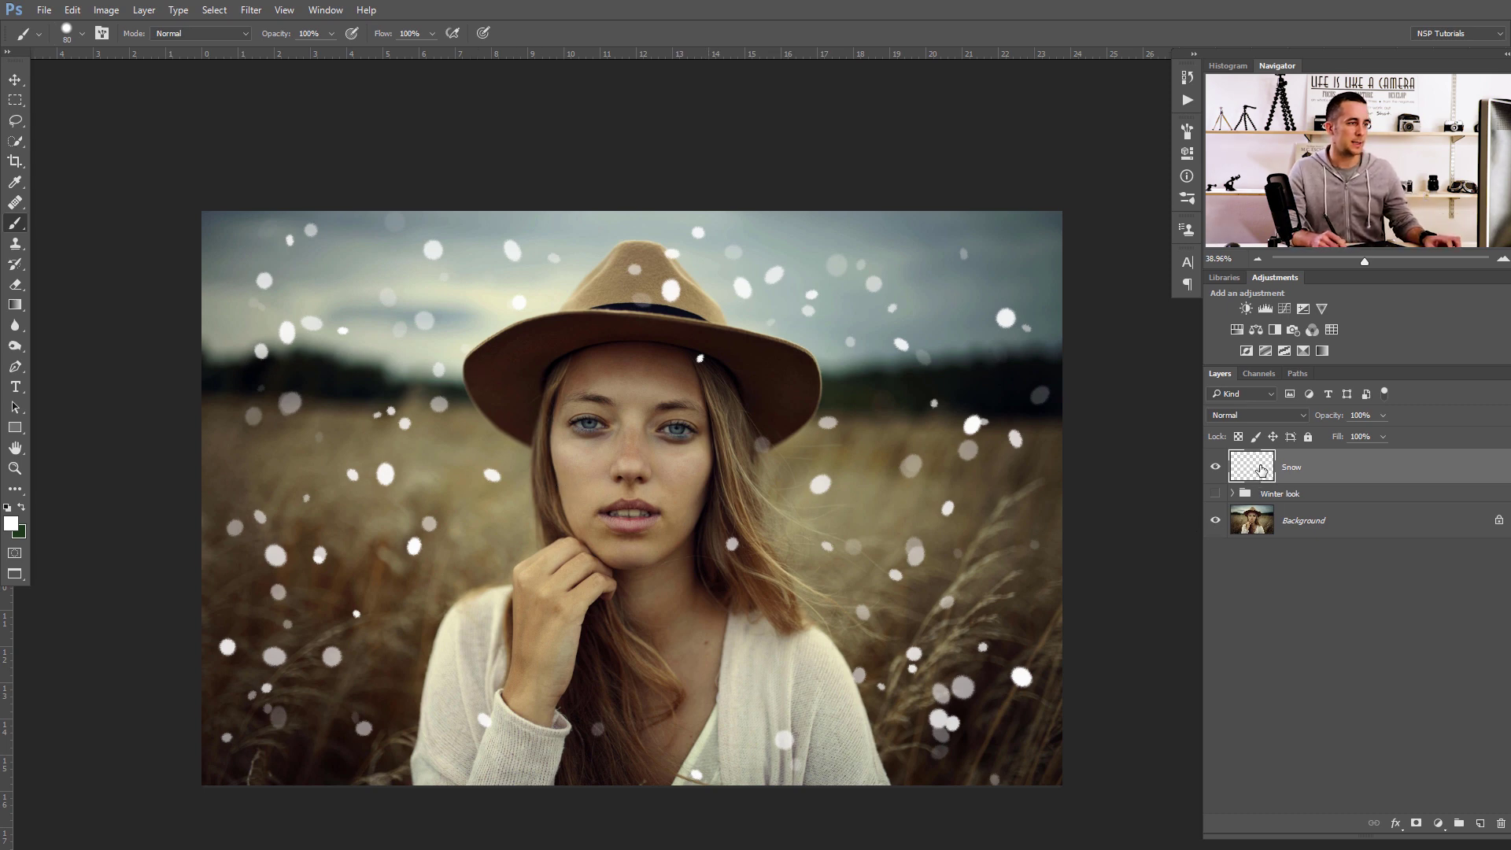
# Add a new layer above the Snow layer and name it Snow 2
pyautogui.click(1479, 823)
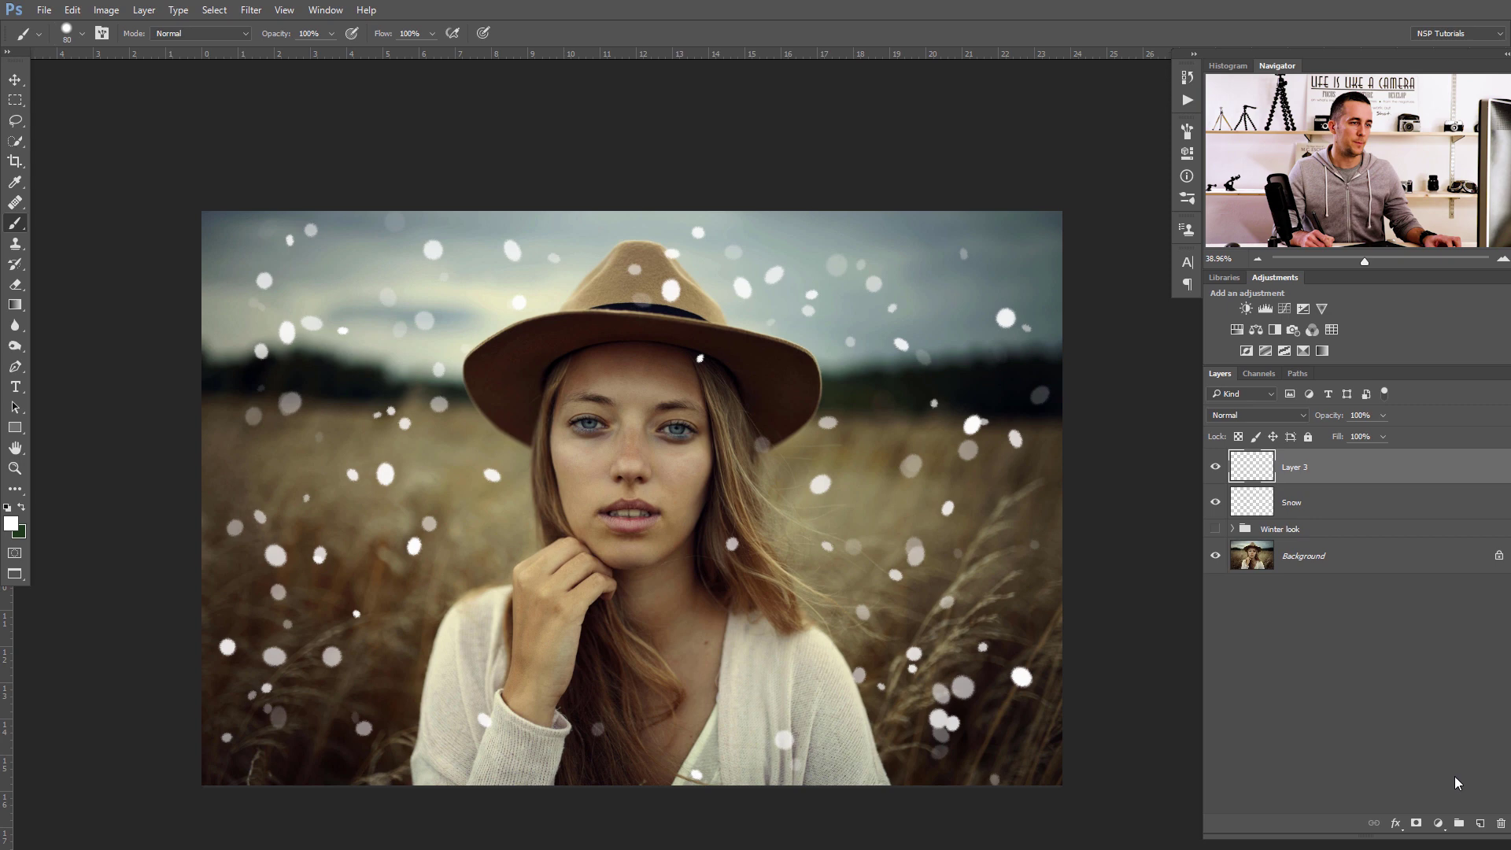
pyautogui.doubleClick(1296, 467)
pyautogui.write('Snow 2')
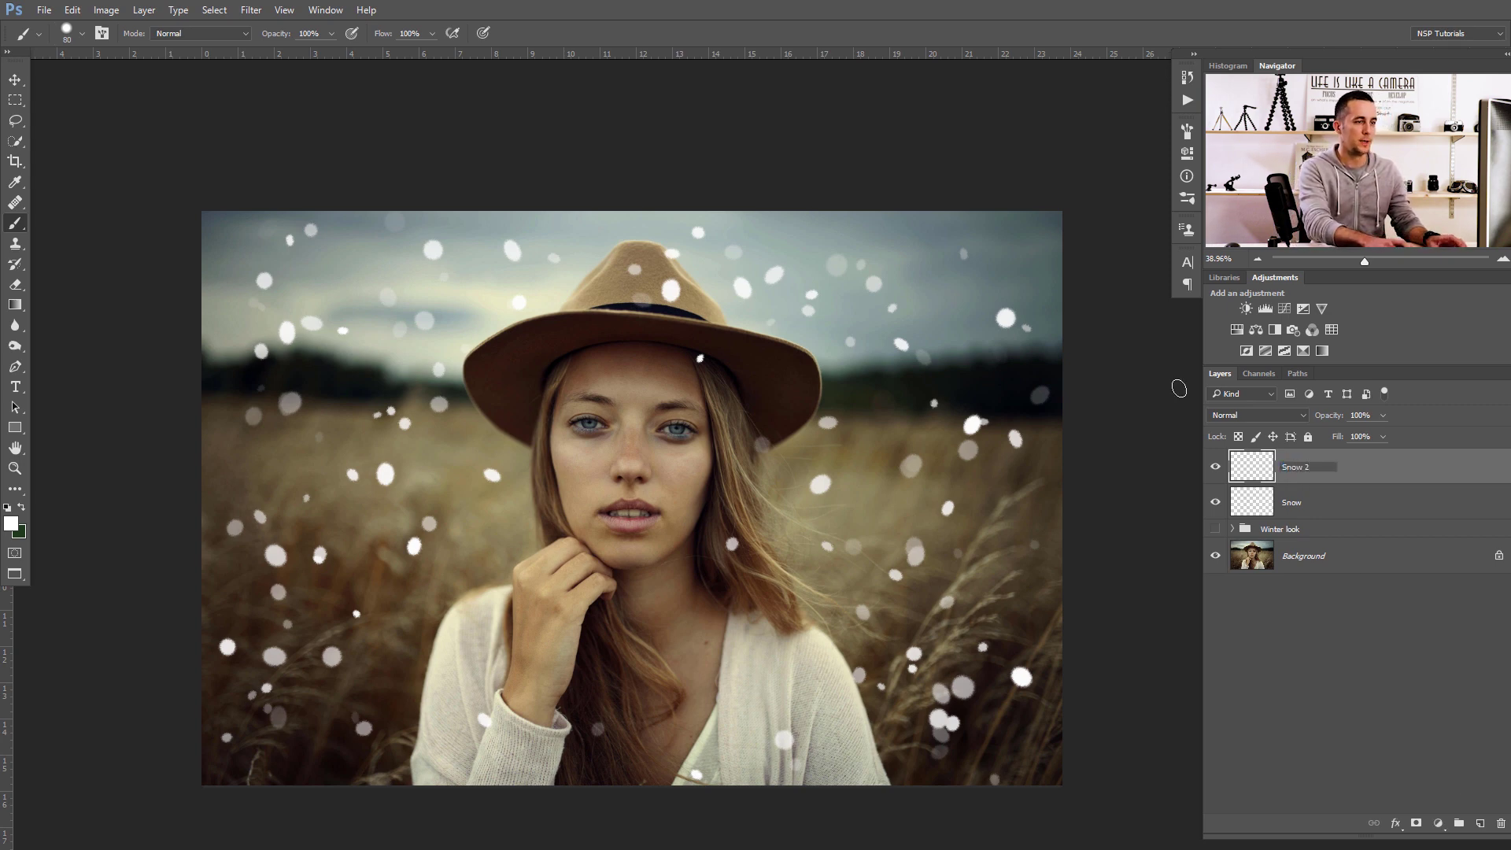
pyautogui.press('Return')
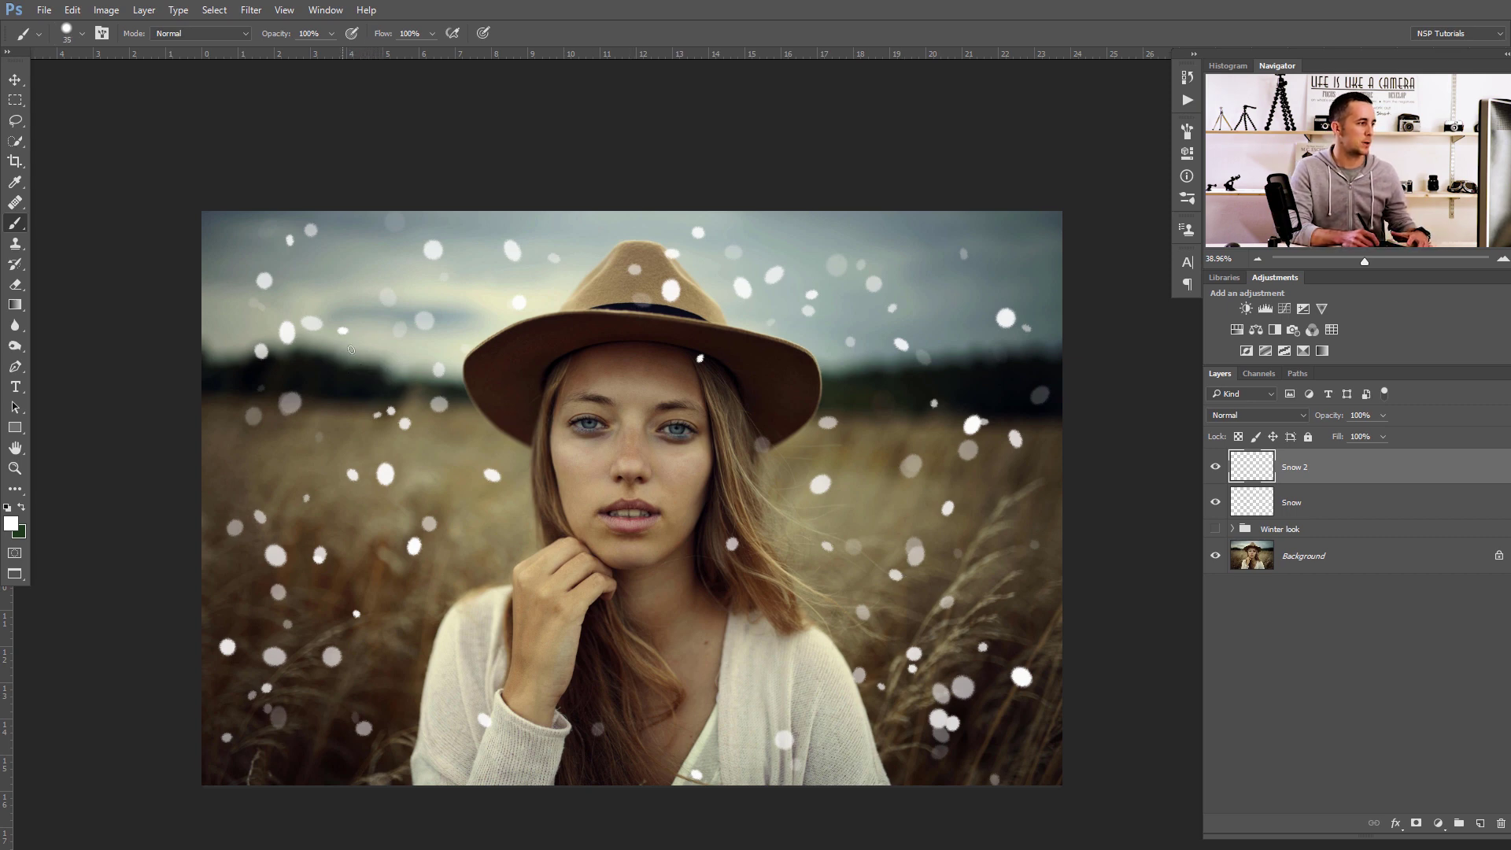
# Paint many smaller scattered snowflakes over the whole photo on the Snow 2 layer with a brush of about 25 px
pyautogui.moveTo(331, 287); pyautogui.dragTo(638, 251)
pyautogui.moveTo(1005, 267)
pyautogui.mouseDown()
pyautogui.moveTo(902, 355)
pyautogui.moveTo(1037, 319)
pyautogui.mouseUp()
pyautogui.moveTo(1050, 222)
pyautogui.mouseDown()
pyautogui.moveTo(636, 303)
pyautogui.moveTo(555, 563)
pyautogui.moveTo(470, 489)
pyautogui.moveTo(244, 656)
pyautogui.moveTo(218, 438)
pyautogui.moveTo(303, 497)
pyautogui.mouseUp()
pyautogui.moveTo(248, 260)
pyautogui.mouseDown()
pyautogui.moveTo(351, 507)
pyautogui.moveTo(449, 647)
pyautogui.moveTo(397, 597)
pyautogui.moveTo(344, 651)
pyautogui.moveTo(349, 694)
pyautogui.moveTo(406, 769)
pyautogui.moveTo(617, 722)
pyautogui.moveTo(525, 774)
pyautogui.moveTo(728, 716)
pyautogui.moveTo(968, 718)
pyautogui.mouseUp()
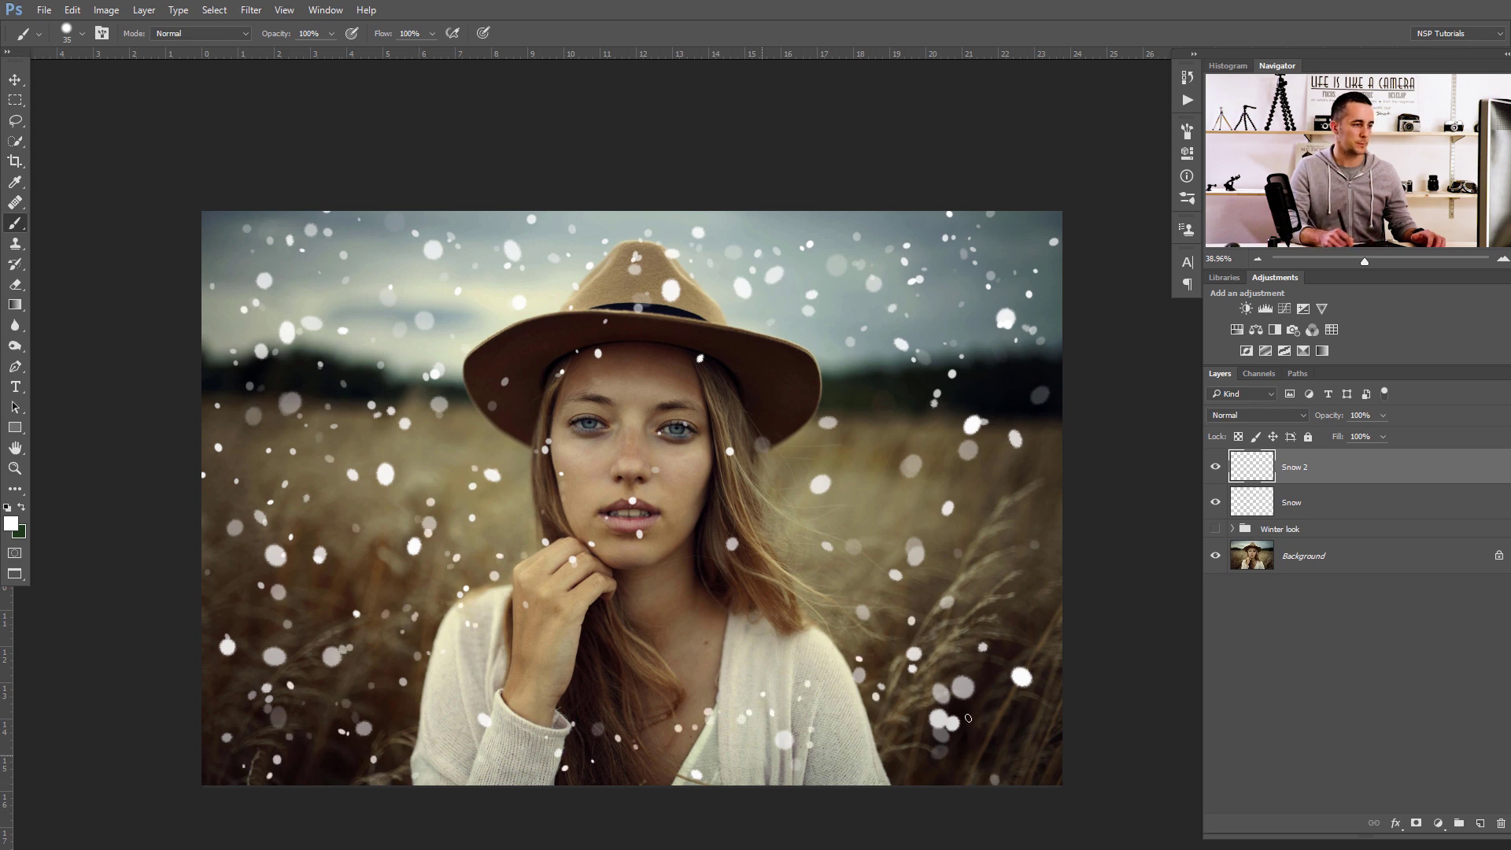
pyautogui.moveTo(1059, 658)
pyautogui.mouseDown()
pyautogui.moveTo(907, 623)
pyautogui.moveTo(997, 558)
pyautogui.moveTo(957, 463)
pyautogui.moveTo(927, 479)
pyautogui.moveTo(1007, 495)
pyautogui.moveTo(1009, 528)
pyautogui.moveTo(910, 414)
pyautogui.moveTo(1043, 338)
pyautogui.mouseUp()
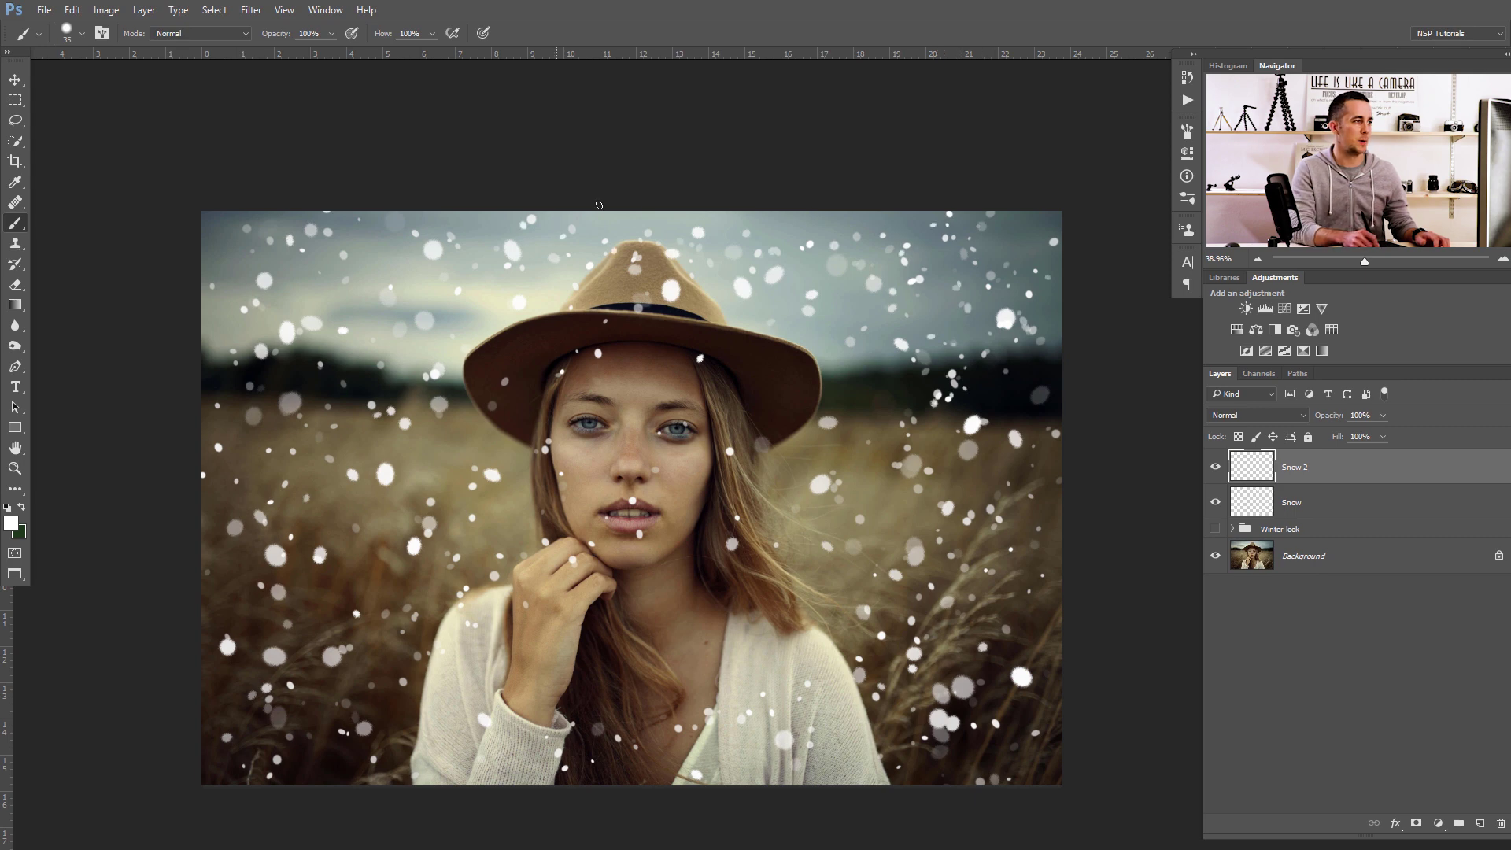
pyautogui.moveTo(891, 227)
pyautogui.mouseDown()
pyautogui.moveTo(930, 369)
pyautogui.moveTo(905, 375)
pyautogui.moveTo(895, 406)
pyautogui.moveTo(899, 297)
pyautogui.moveTo(809, 533)
pyautogui.moveTo(841, 595)
pyautogui.moveTo(987, 533)
pyautogui.moveTo(997, 672)
pyautogui.moveTo(862, 698)
pyautogui.moveTo(299, 652)
pyautogui.moveTo(224, 404)
pyautogui.moveTo(225, 228)
pyautogui.mouseUp()
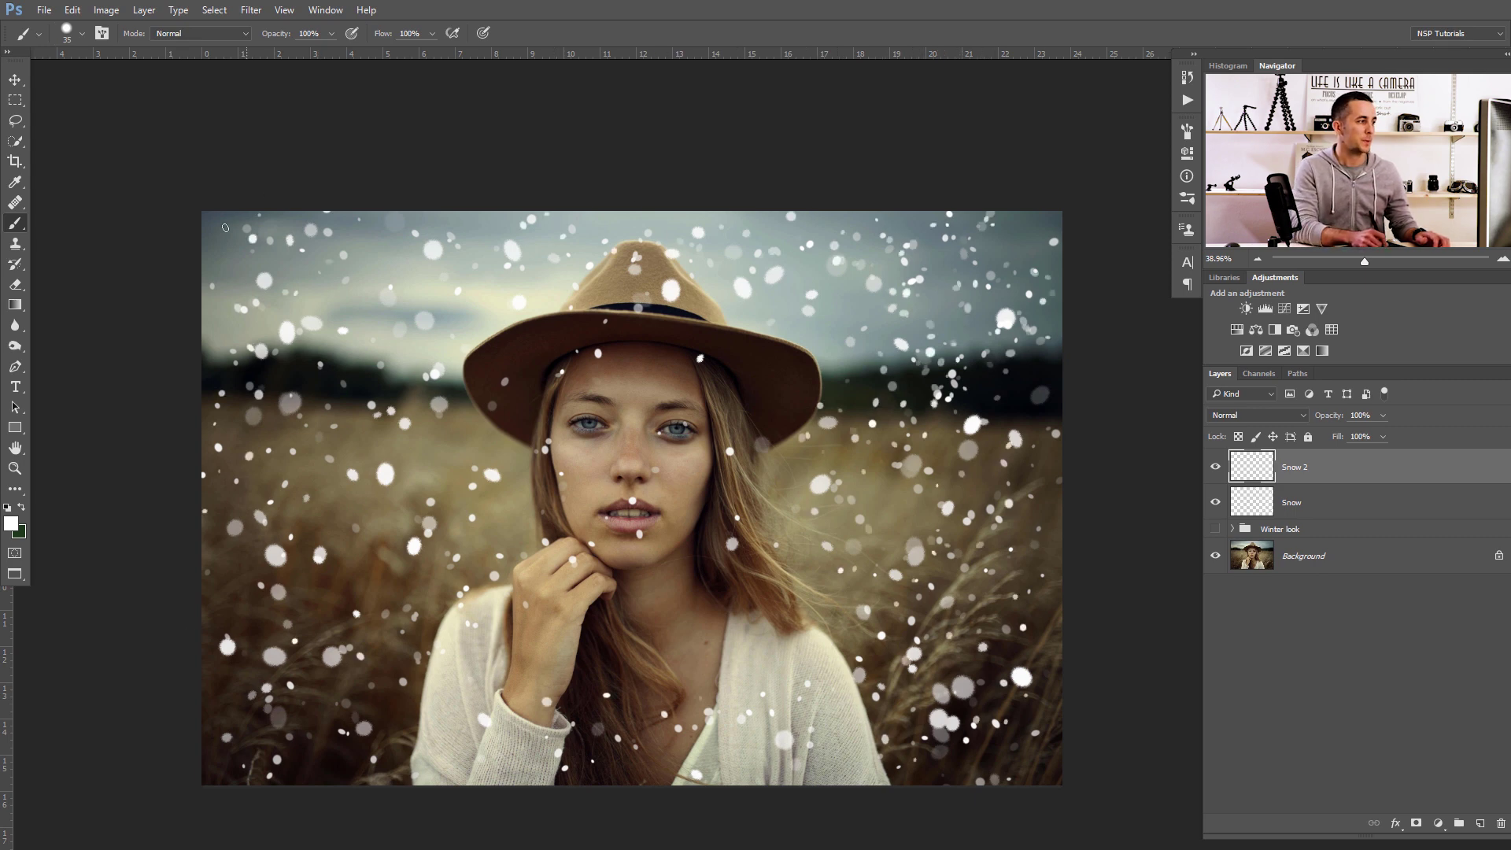
# Fill the remaining gaps in the sky and field with more small scattered snowflakes on the Snow 2 layer
pyautogui.moveTo(589, 220)
pyautogui.mouseDown()
pyautogui.moveTo(609, 270)
pyautogui.moveTo(464, 444)
pyautogui.moveTo(512, 548)
pyautogui.moveTo(336, 643)
pyautogui.moveTo(327, 602)
pyautogui.moveTo(330, 749)
pyautogui.mouseUp()
pyautogui.moveTo(365, 416)
pyautogui.mouseDown()
pyautogui.moveTo(394, 232)
pyautogui.moveTo(906, 333)
pyautogui.mouseUp()
pyautogui.moveTo(987, 622); pyautogui.dragTo(885, 676)
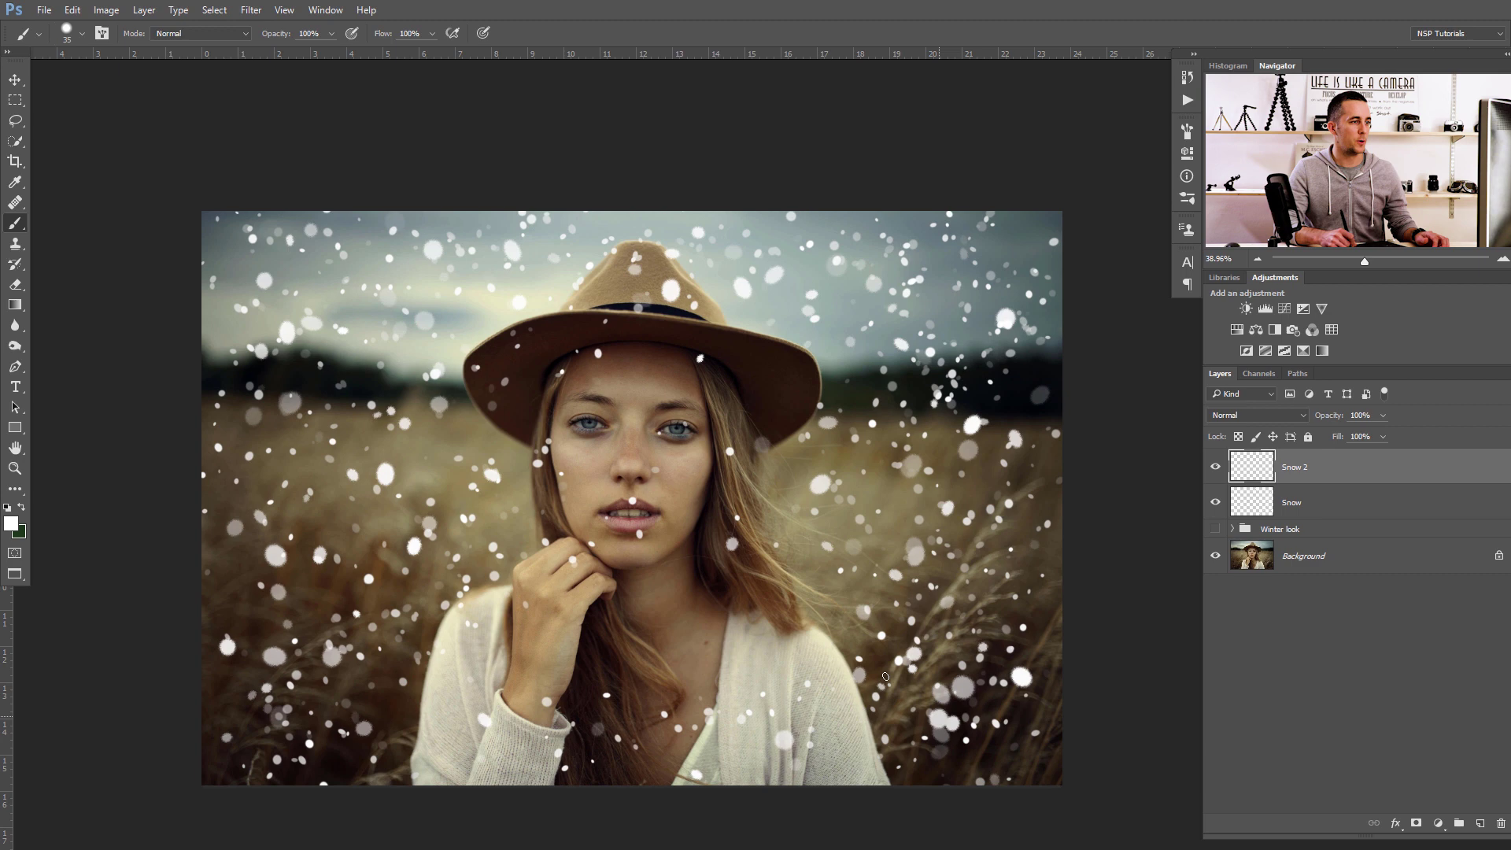
# Add a new layer above the Snow 2 layer and name it Snow 3
pyautogui.click(1481, 823)
pyautogui.doubleClick(1300, 467)
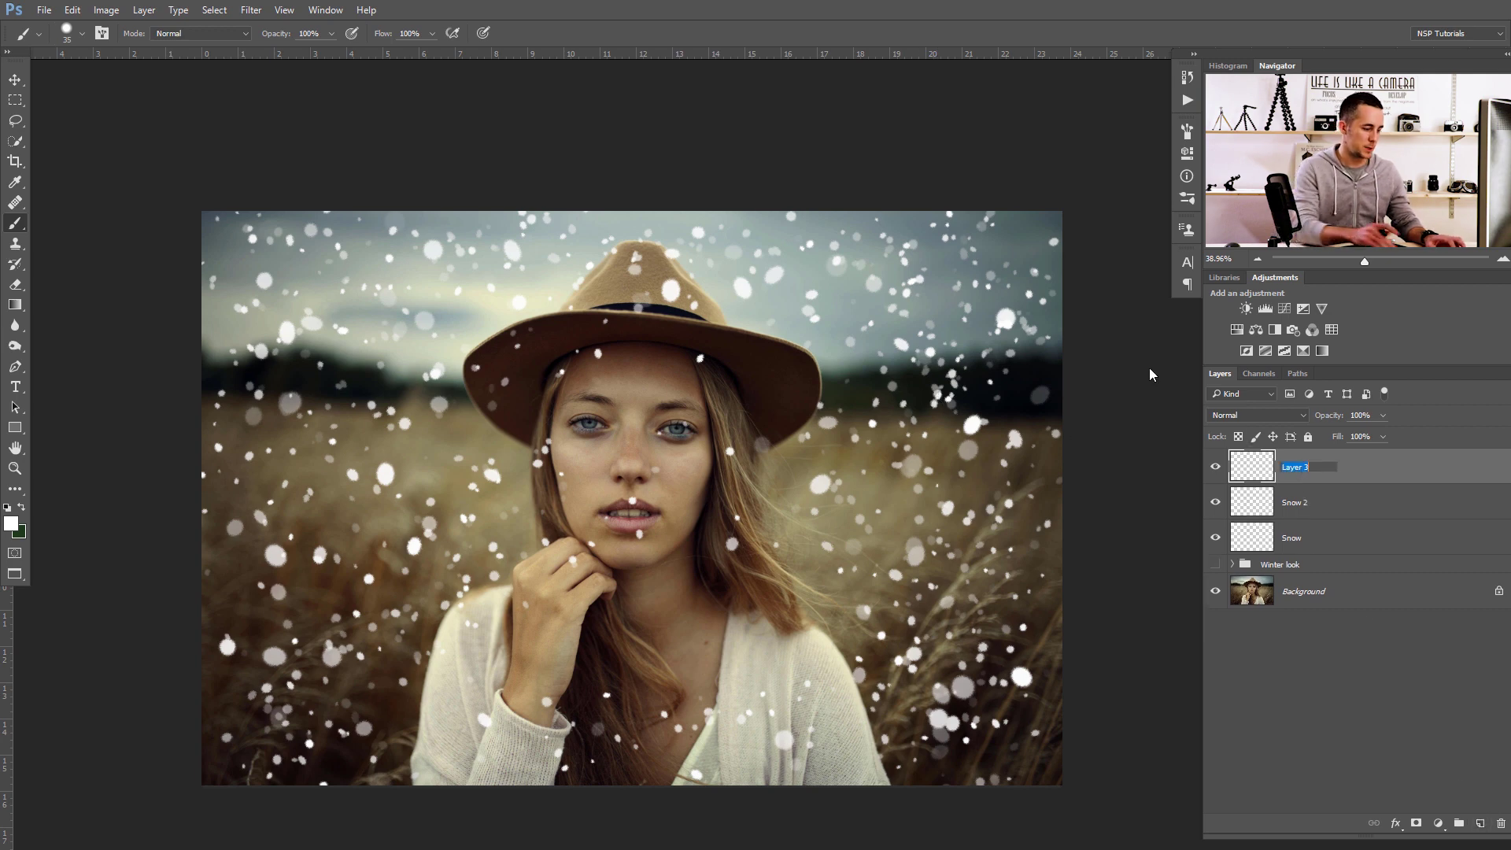
pyautogui.write('Snow')
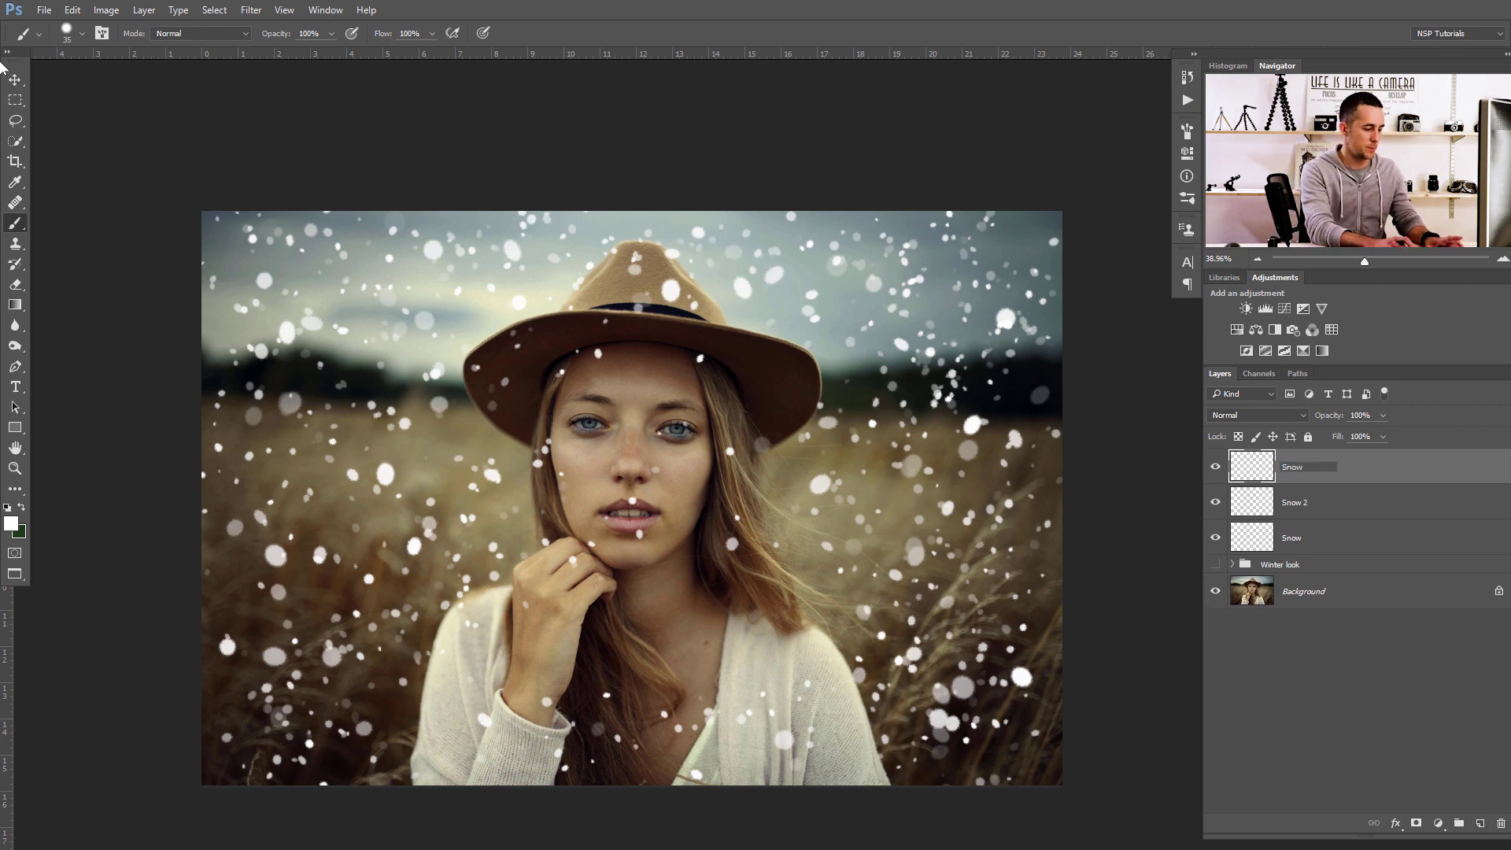
pyautogui.write(' 3')
pyautogui.press('Return')
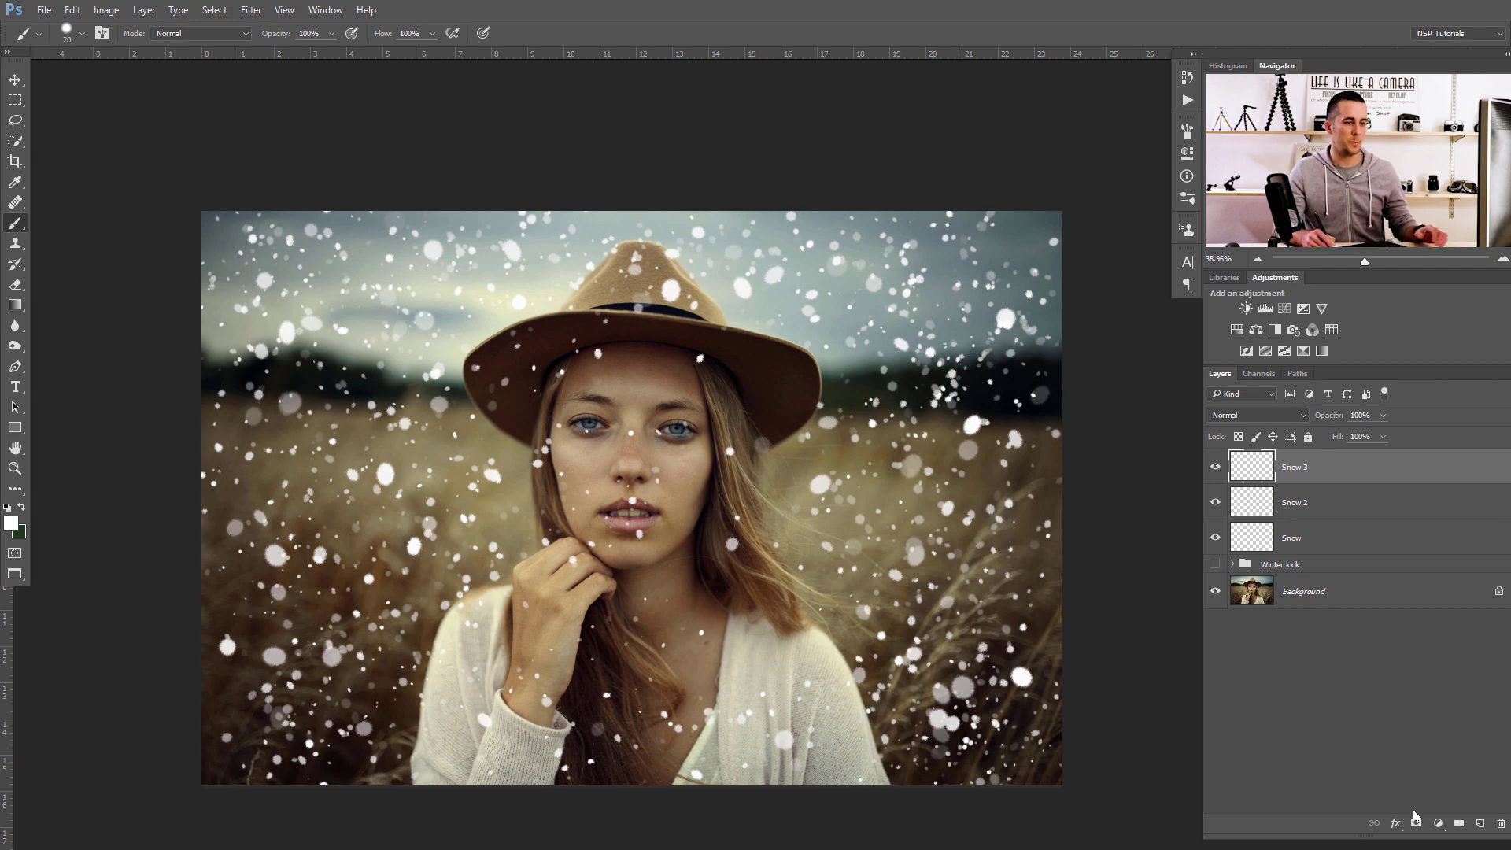
# Add another new layer above the Snow 3 layer and name it Snow 4
pyautogui.click(1479, 823)
pyautogui.doubleClick(1297, 471)
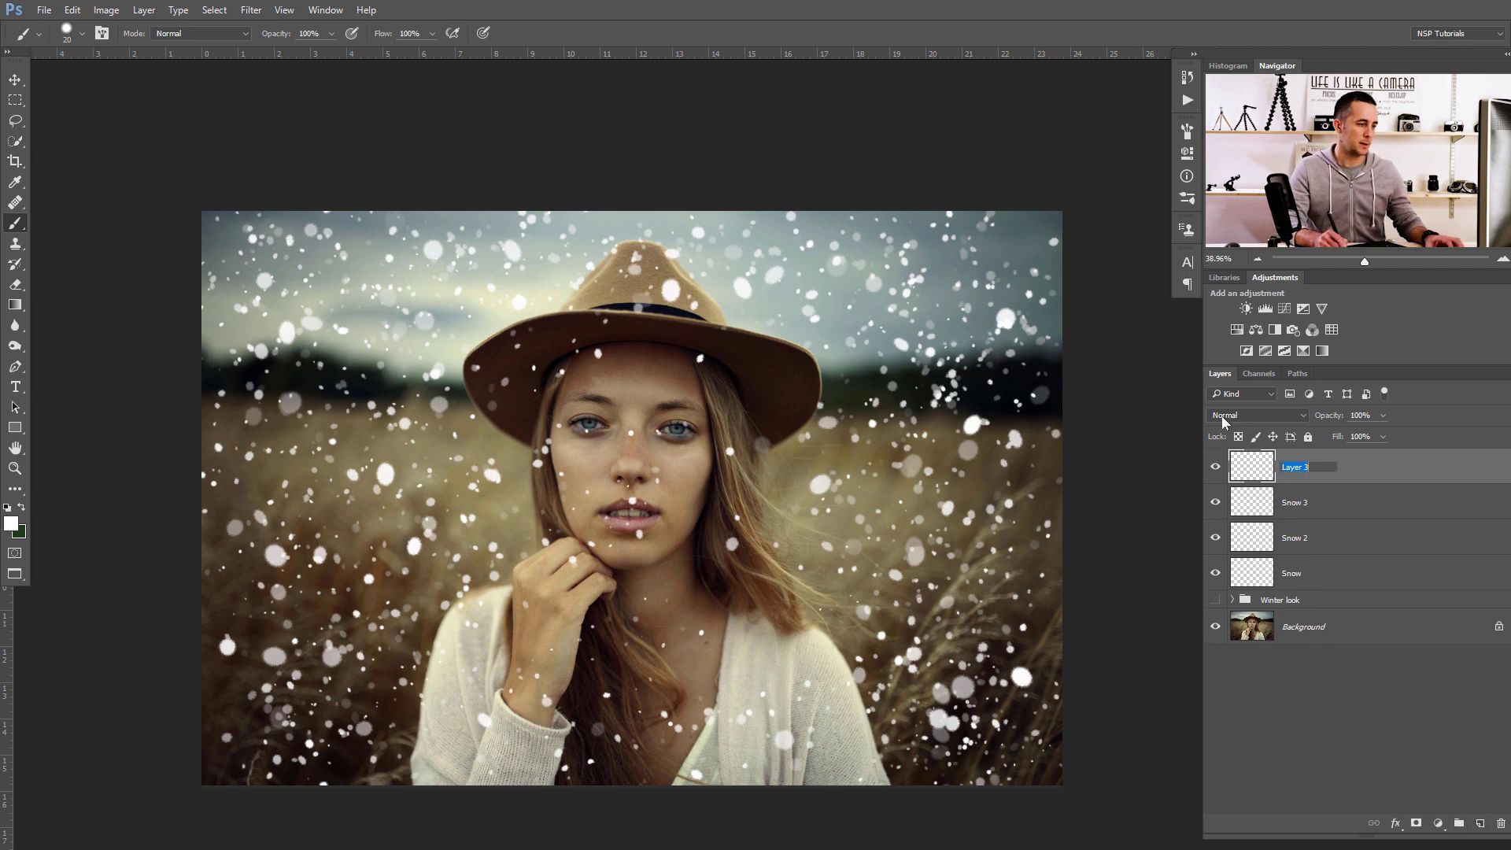
pyautogui.write('Snow')
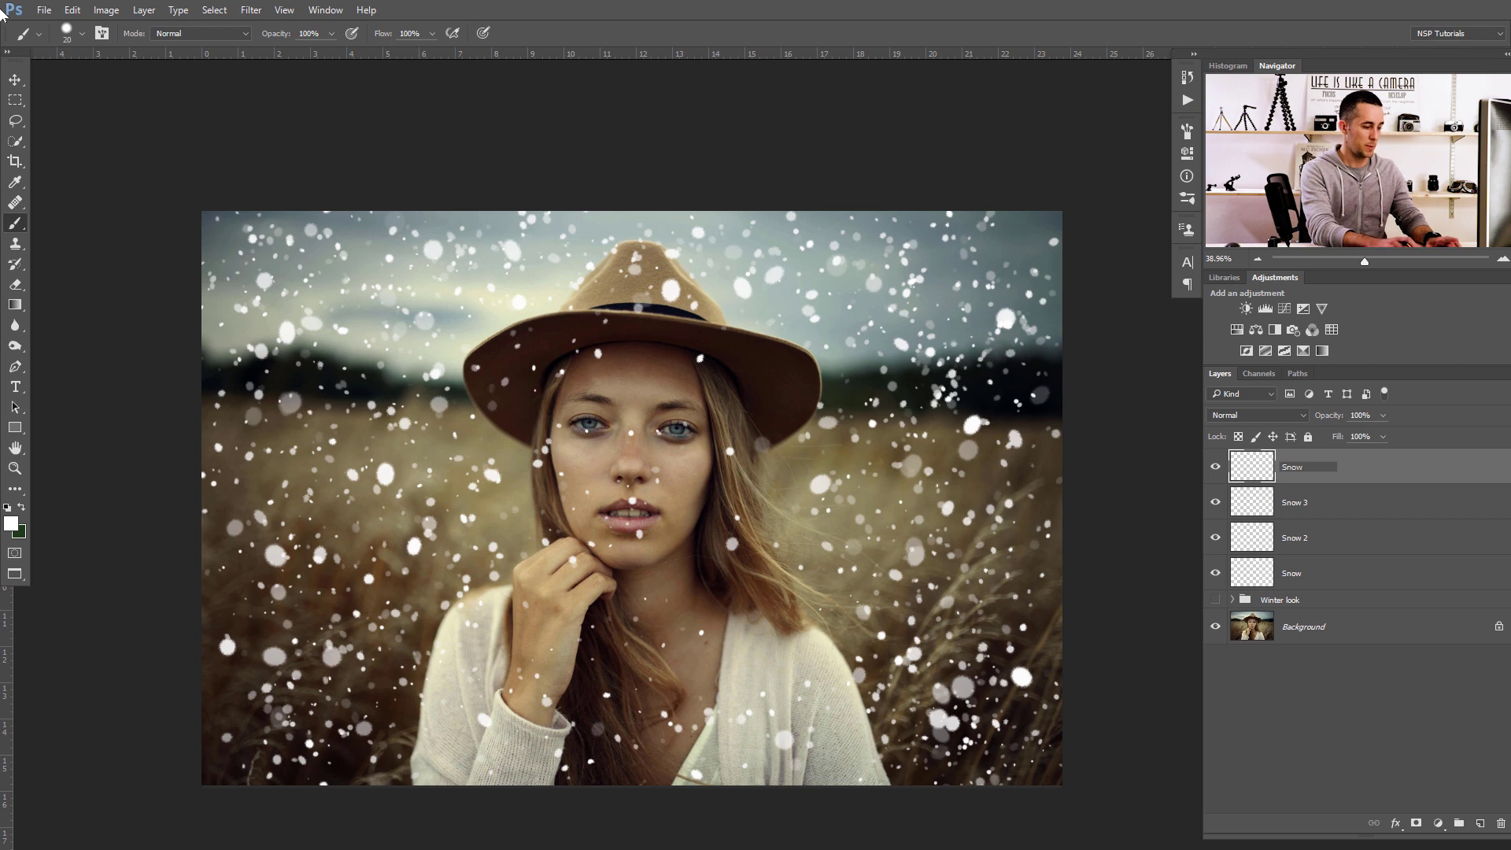
pyautogui.write(' 4')
pyautogui.press('Return')
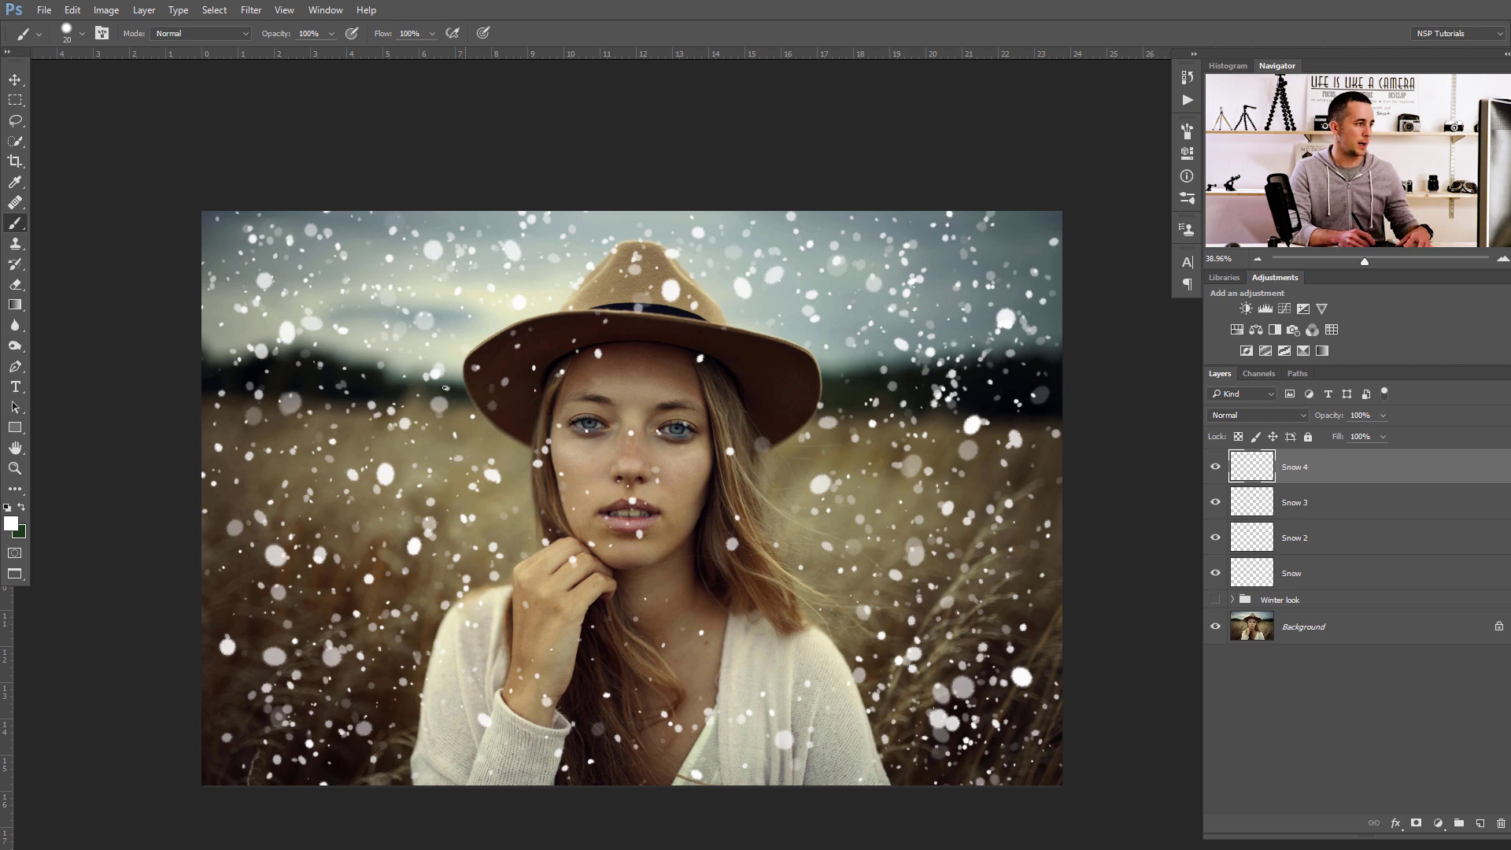
# Enlarge the brush to 300 px and dab individual large snowflakes around the photo on the Snow 4 layer
pyautogui.press(']')
pyautogui.press(']')
pyautogui.press(']')
pyautogui.press(']')
pyautogui.press(']')
pyautogui.press(']')
pyautogui.press(']')
pyautogui.press(']')
pyautogui.press(']')
pyautogui.press(']')
pyautogui.press(']')
pyautogui.press(']')
pyautogui.press(']')
pyautogui.press(']')
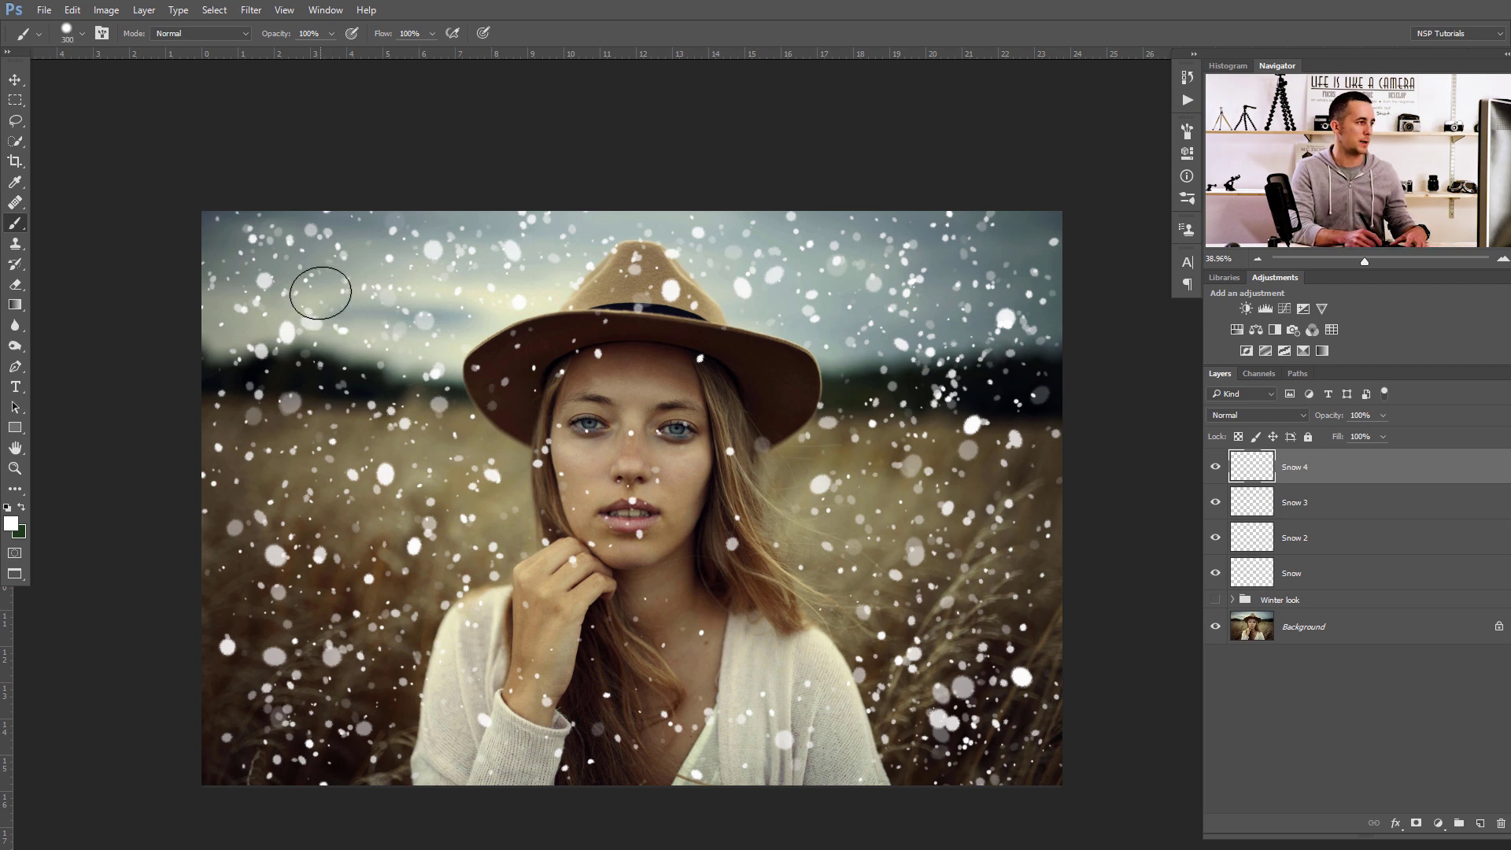
pyautogui.click(319, 253)
pyautogui.click(300, 341)
pyautogui.click(459, 639)
pyautogui.click(347, 548)
pyautogui.click(333, 704)
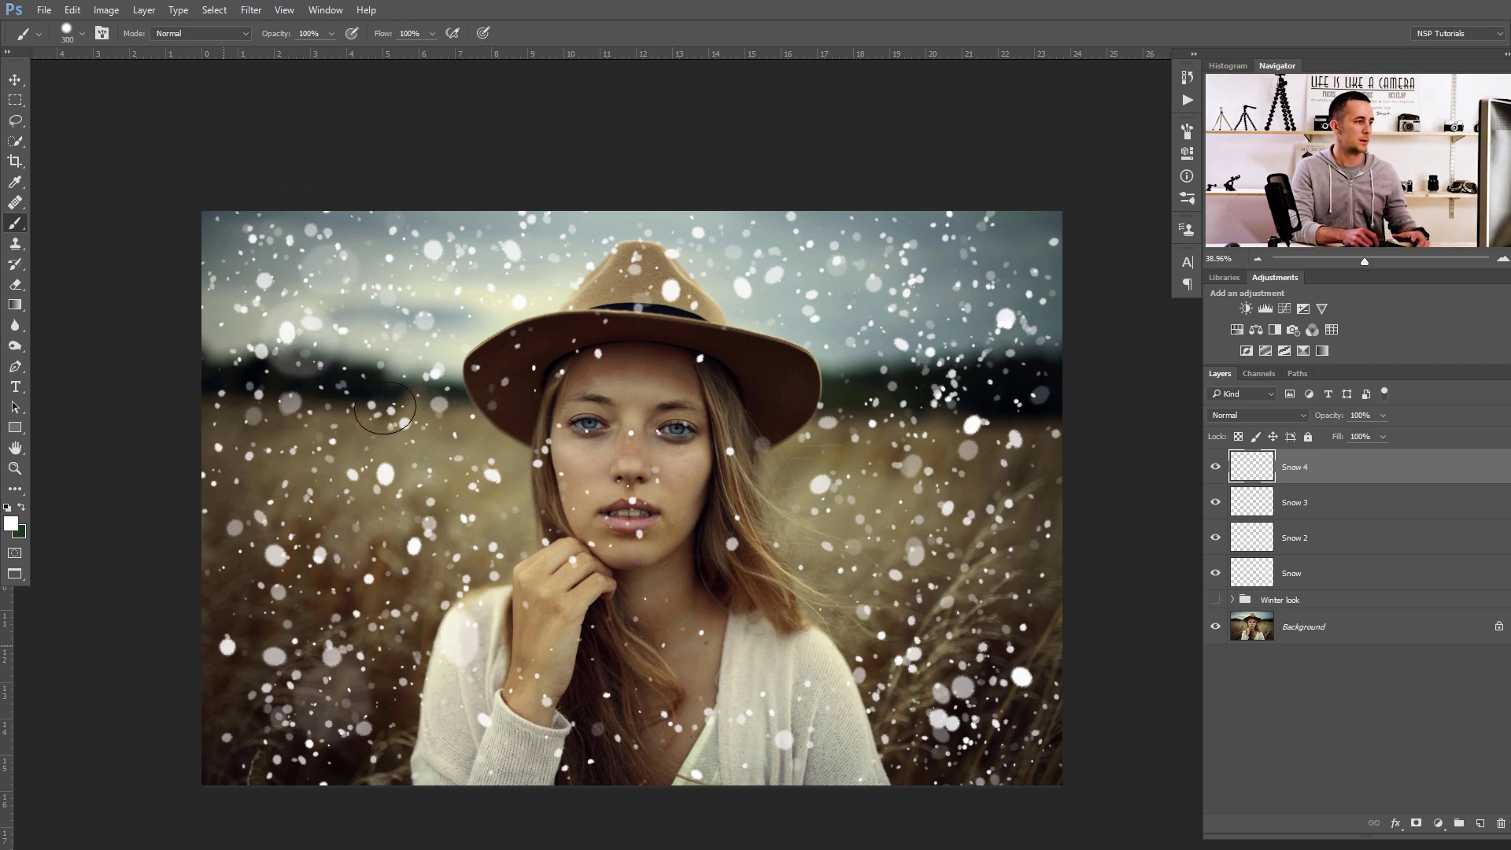
pyautogui.click(456, 454)
pyautogui.click(524, 343)
pyautogui.click(928, 600)
pyautogui.click(942, 525)
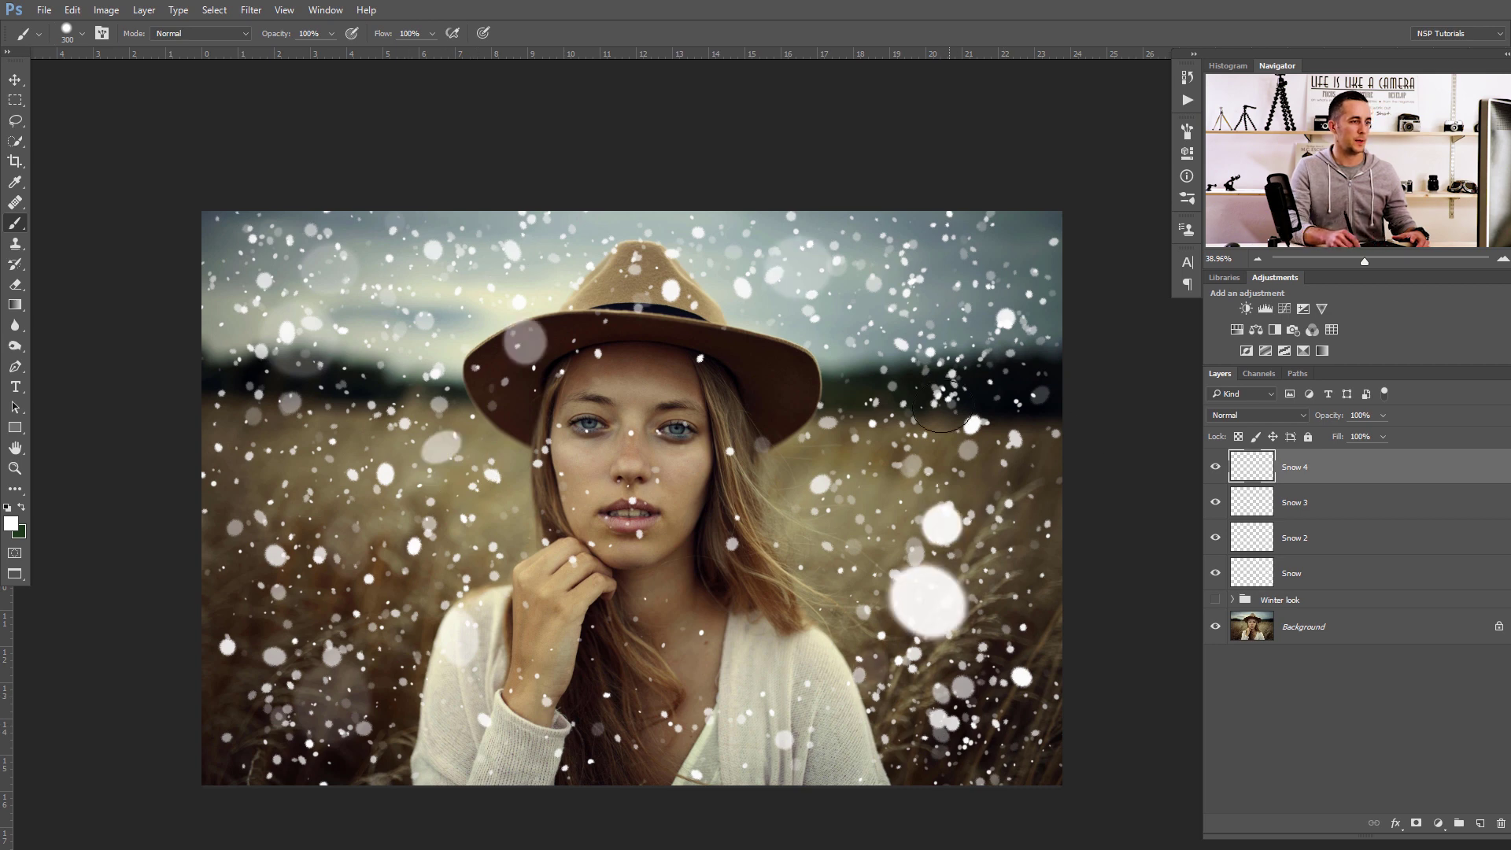
pyautogui.click(956, 272)
pyautogui.click(953, 358)
pyautogui.click(647, 613)
pyautogui.click(726, 476)
pyautogui.click(523, 676)
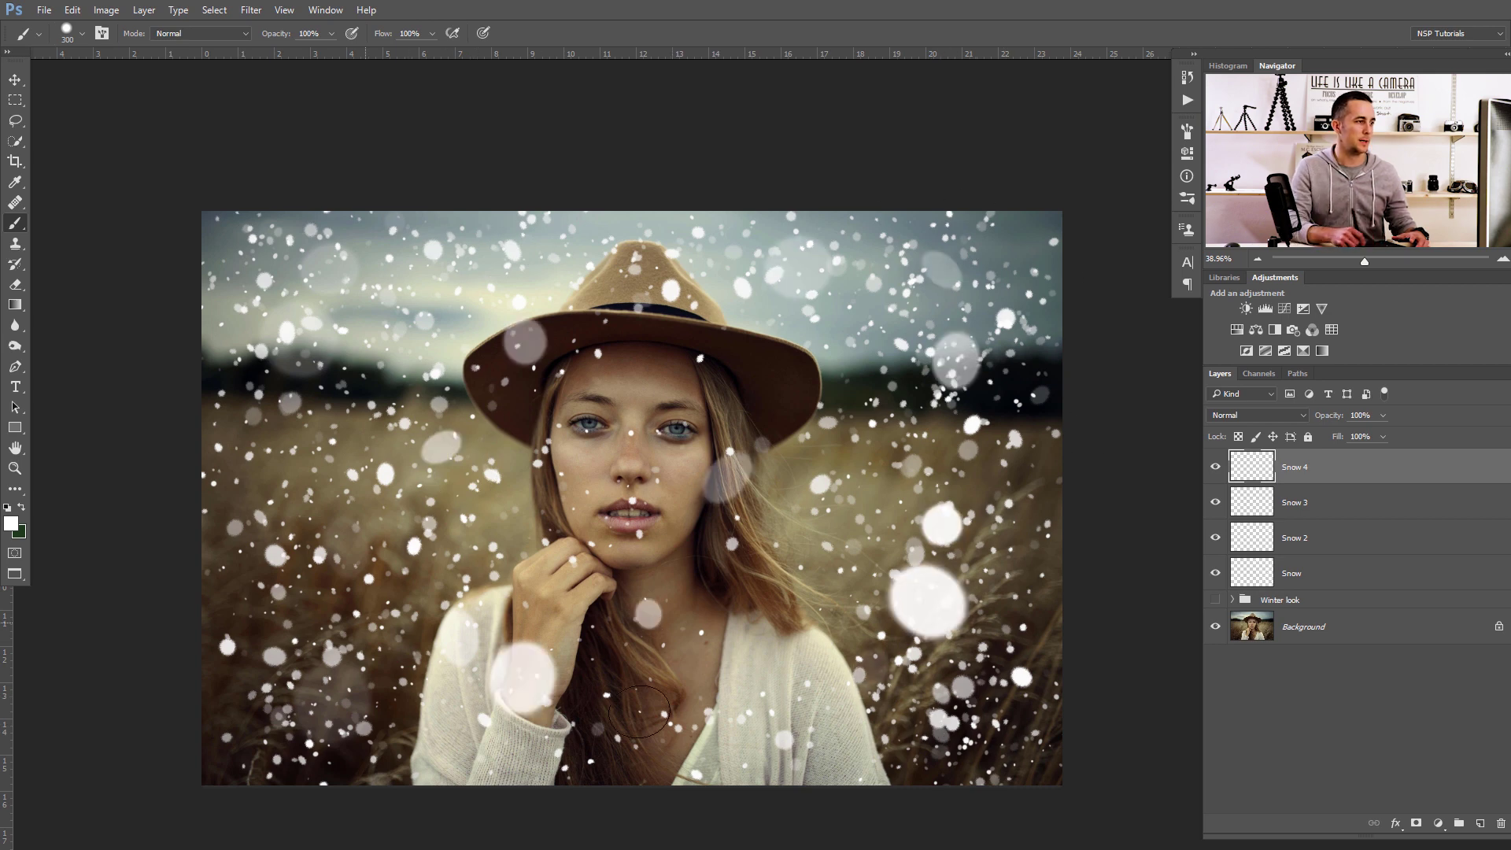
pyautogui.click(869, 248)
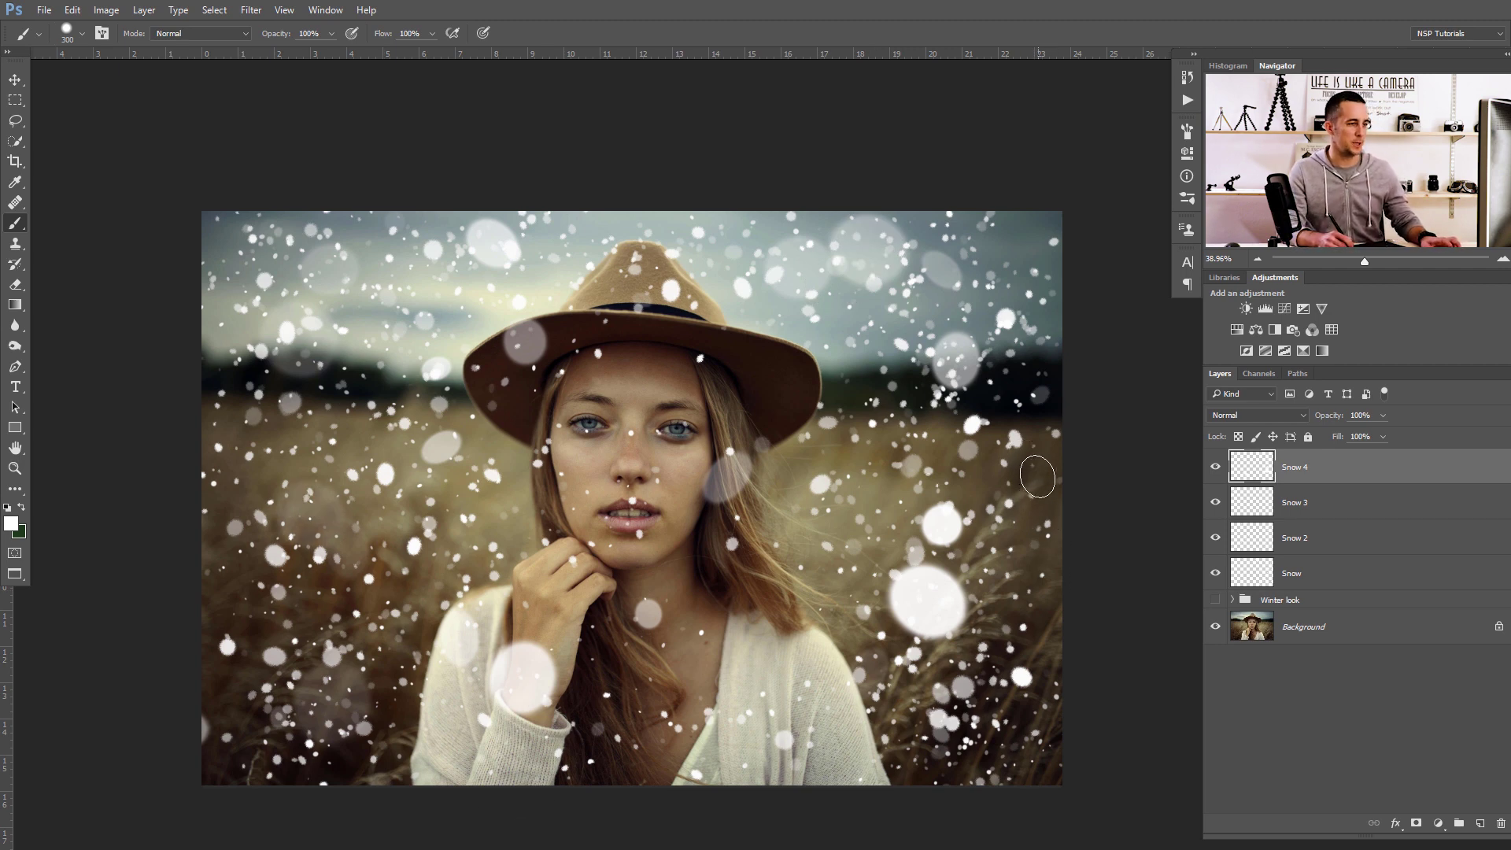
# Show the Winter look group and hide the Snow 2, Snow 3 and Snow 4 layers
pyautogui.click(1216, 600)
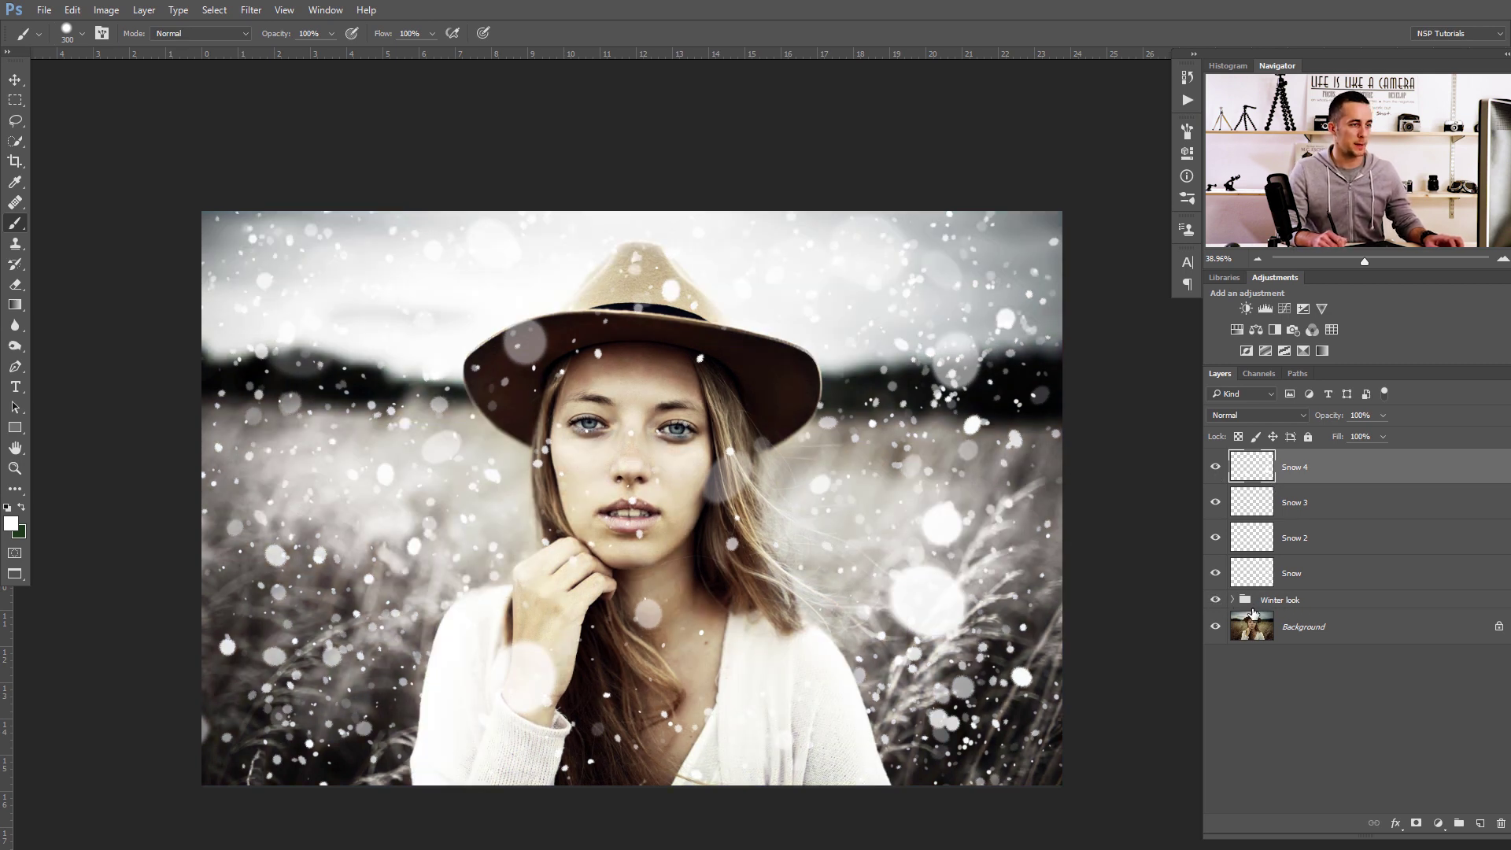
pyautogui.click(1214, 540)
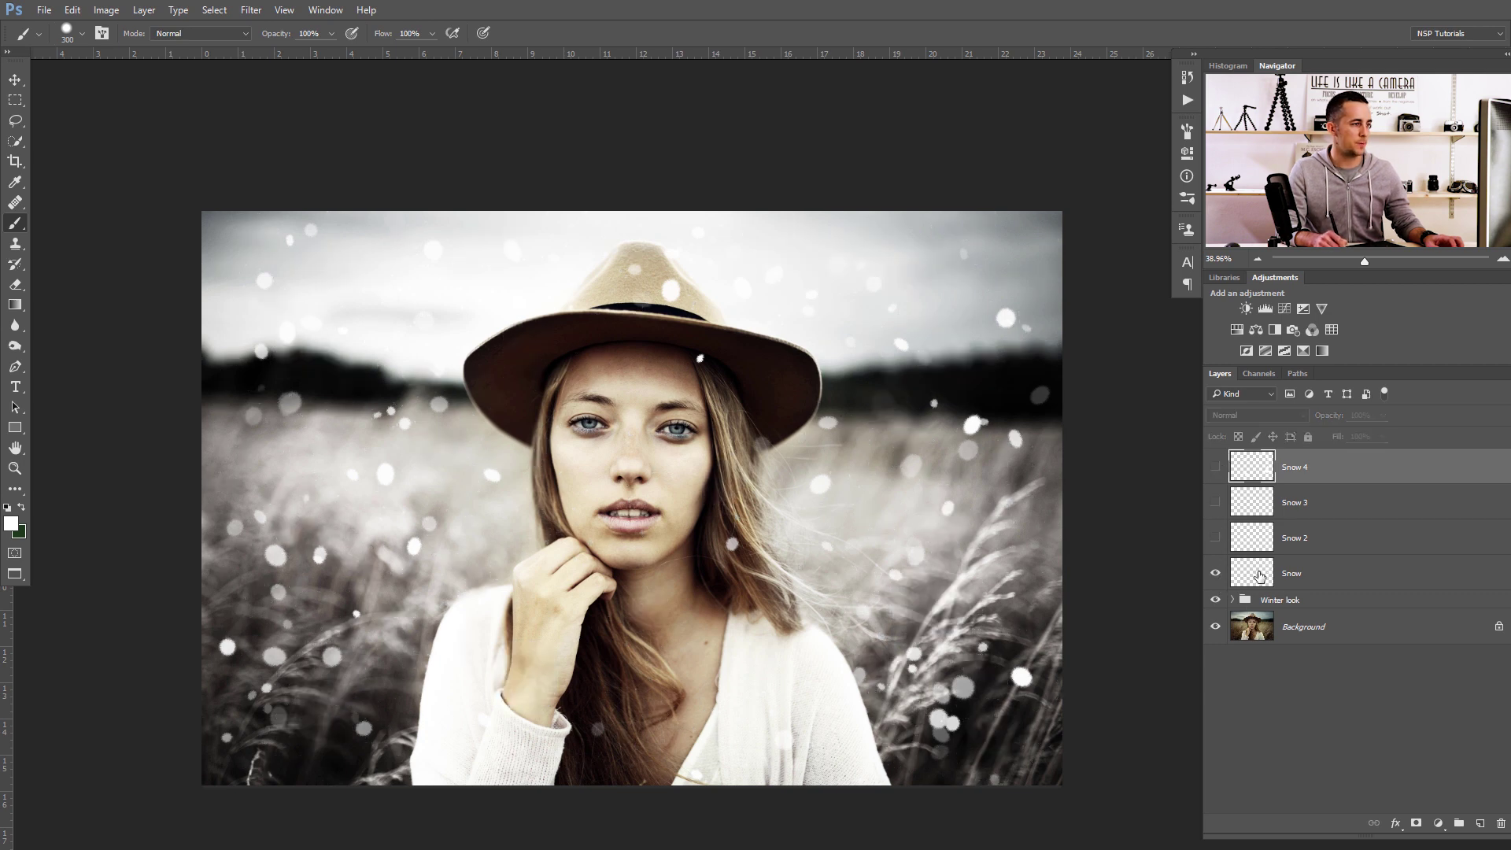
# Apply a Motion Blur with an angle of 74° and a distance of 32 pixels to the Snow layer
pyautogui.click(1259, 577)
pyautogui.click(251, 9)
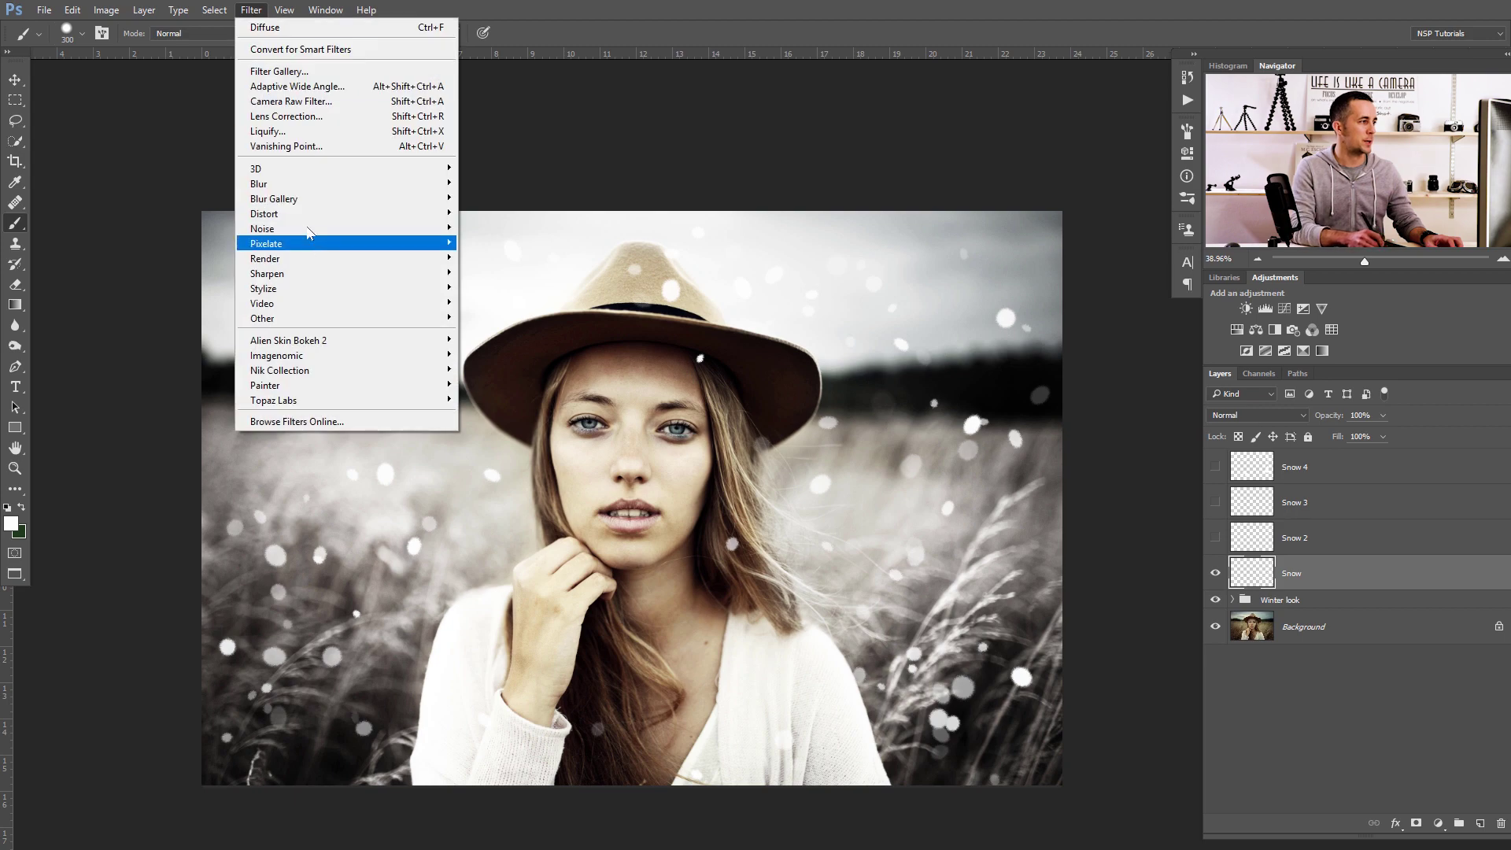
pyautogui.moveTo(306, 185)
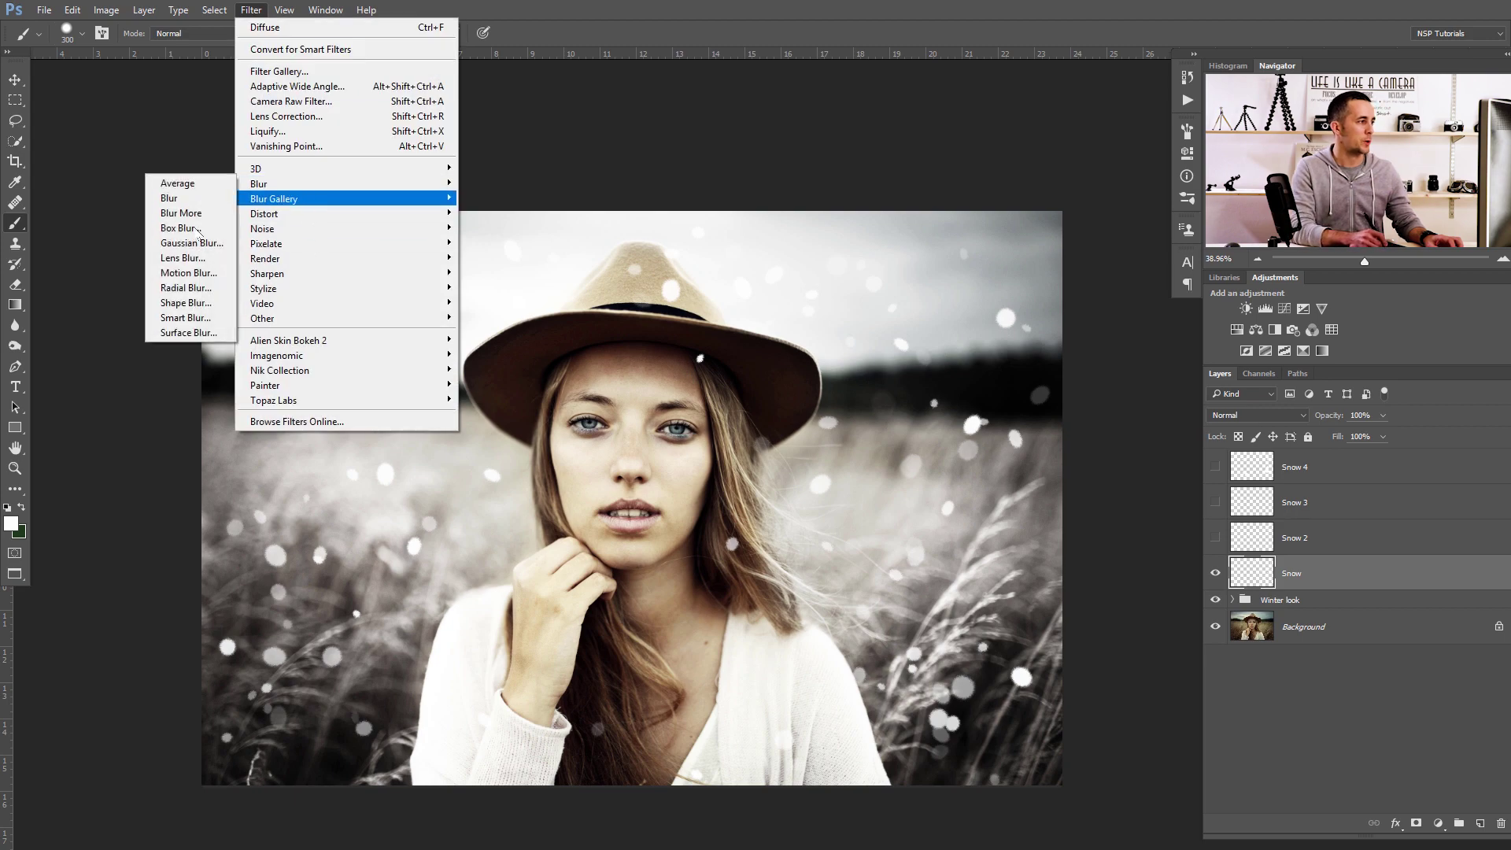
pyautogui.click(189, 273)
pyautogui.moveTo(425, 554); pyautogui.dragTo(488, 564)
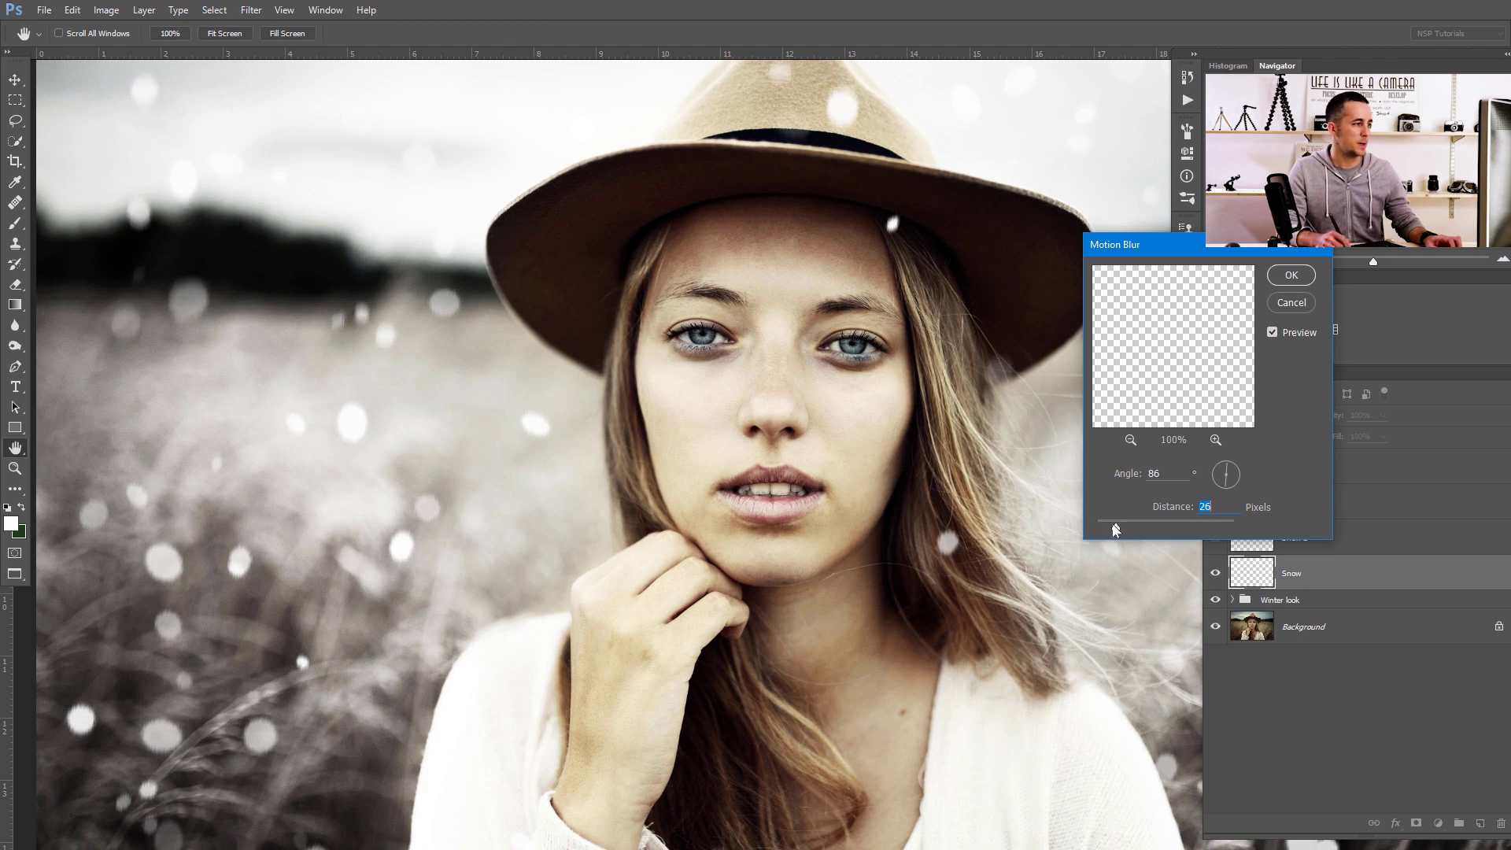
pyautogui.moveTo(1112, 525); pyautogui.dragTo(1110, 526)
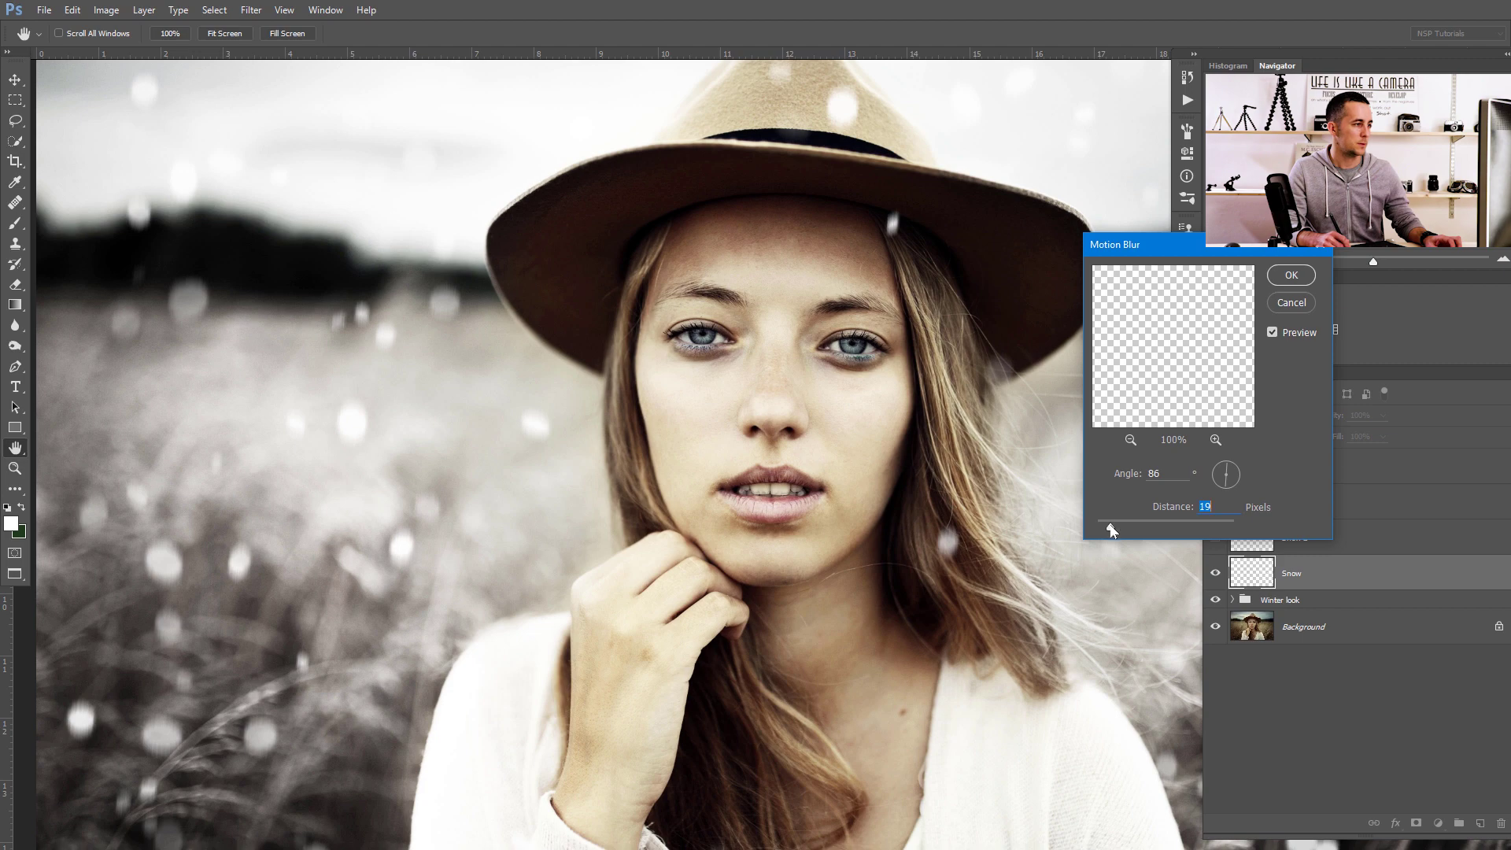
pyautogui.scroll(-2, 1072, 524)
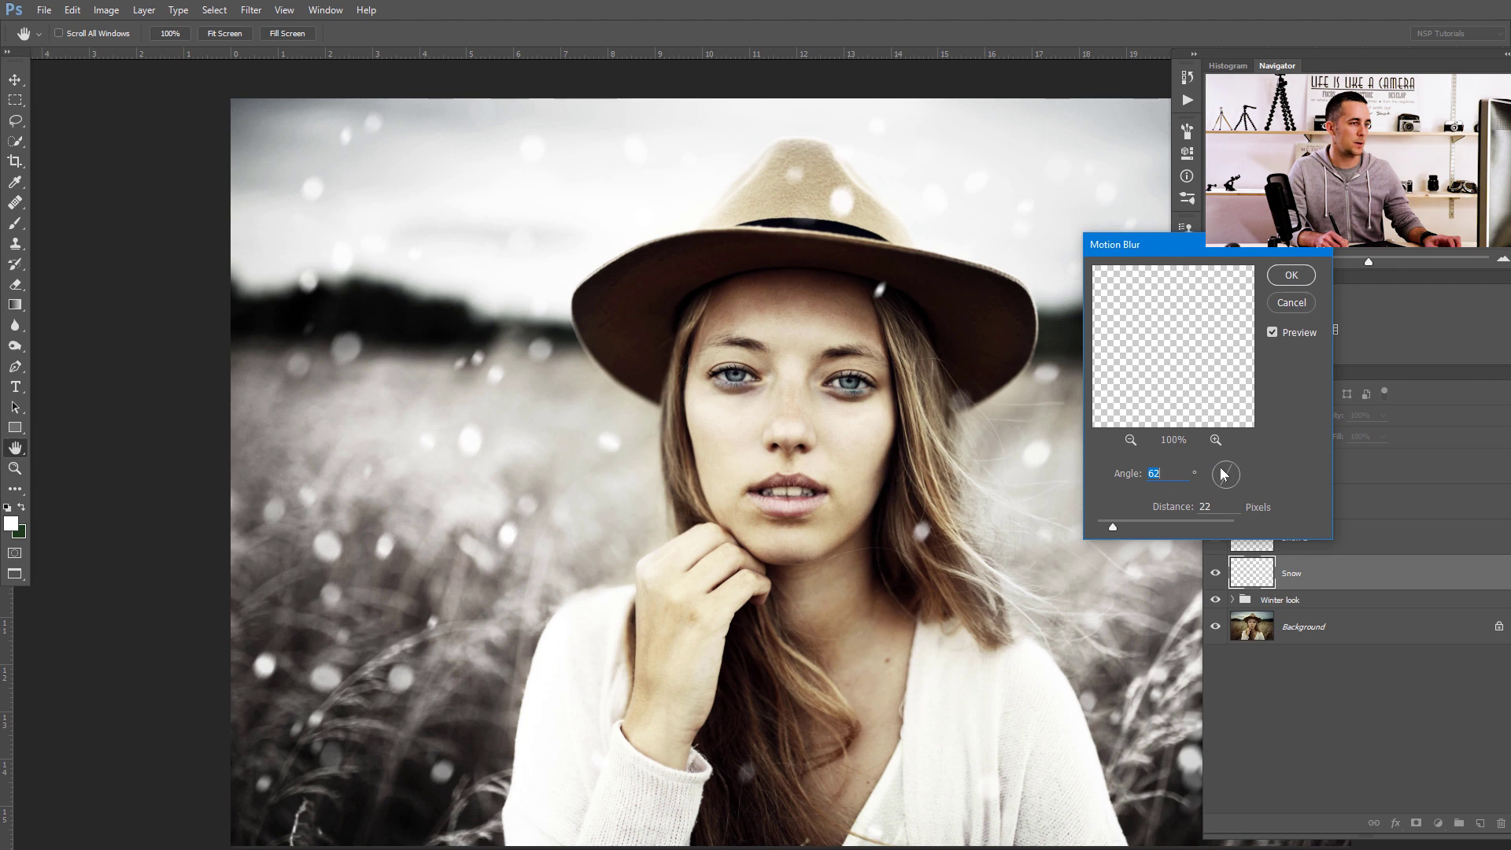
pyautogui.moveTo(1232, 468); pyautogui.dragTo(1231, 468)
pyautogui.moveTo(1117, 526); pyautogui.dragTo(1122, 532)
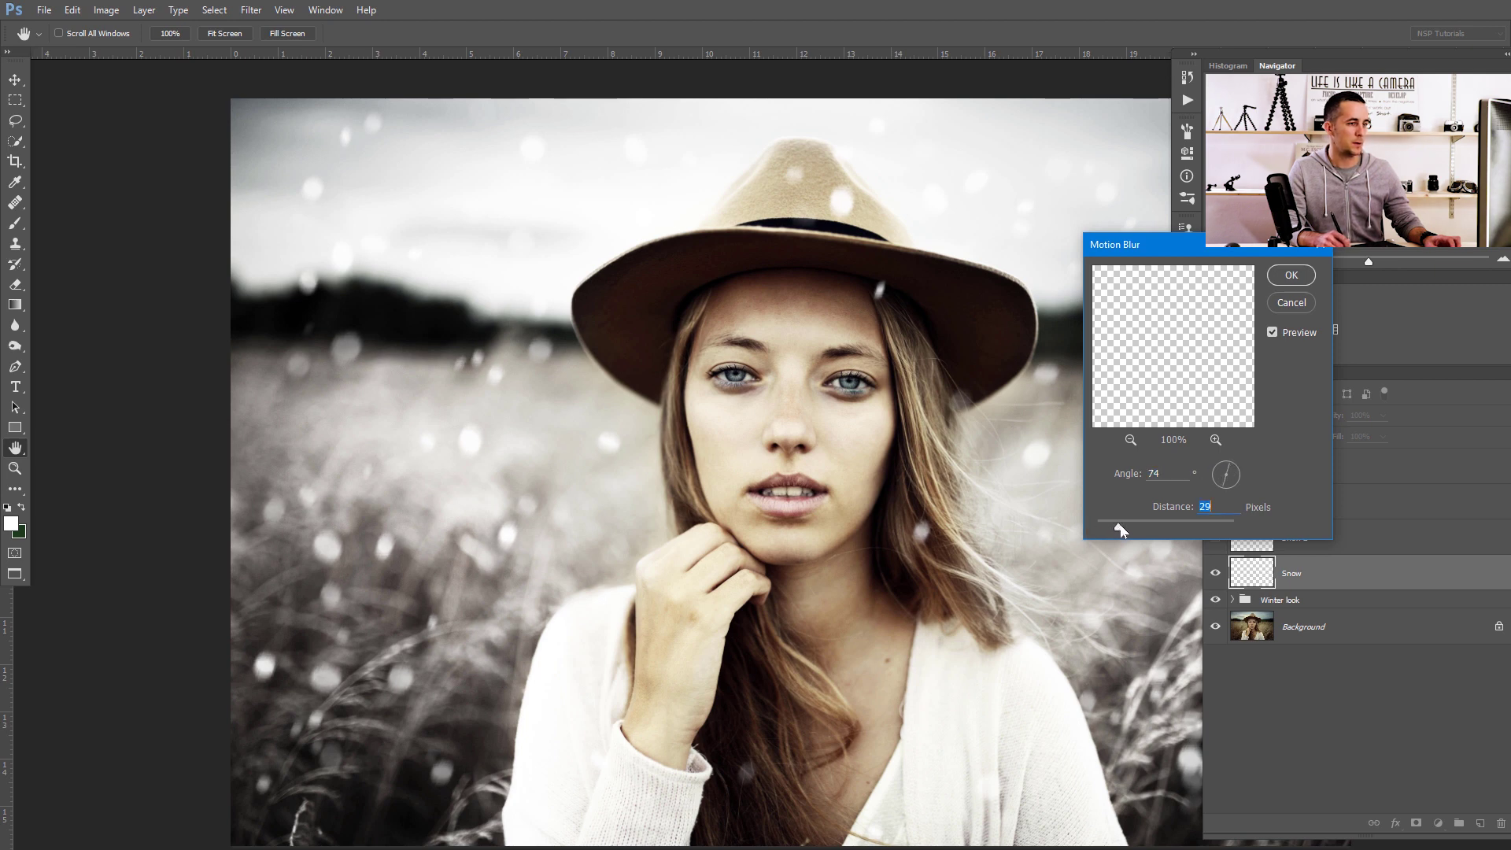
pyautogui.click(1291, 275)
pyautogui.press('b')
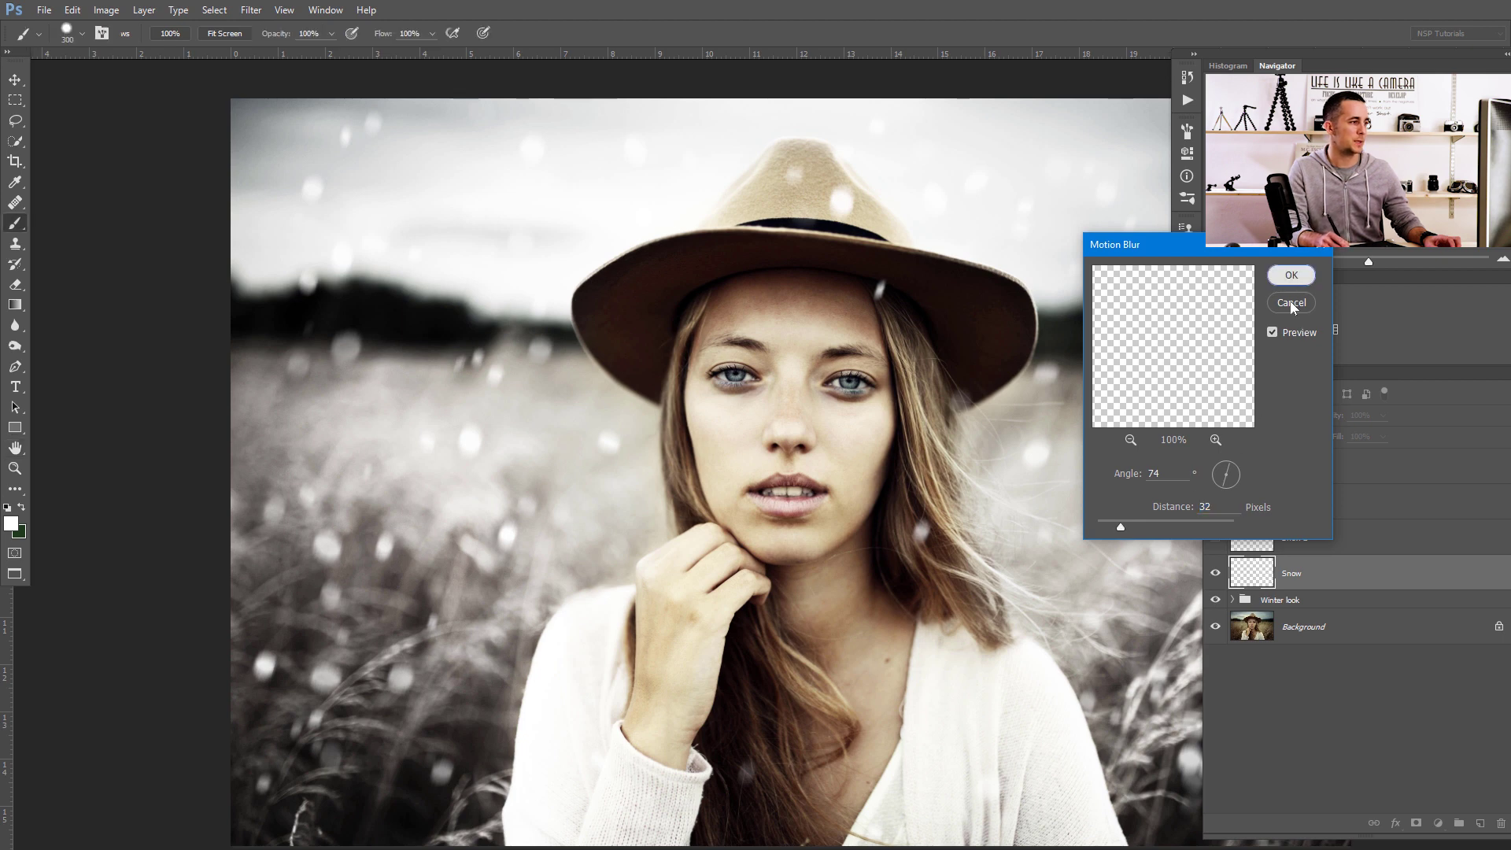
pyautogui.moveTo(859, 492); pyautogui.dragTo(697, 480)
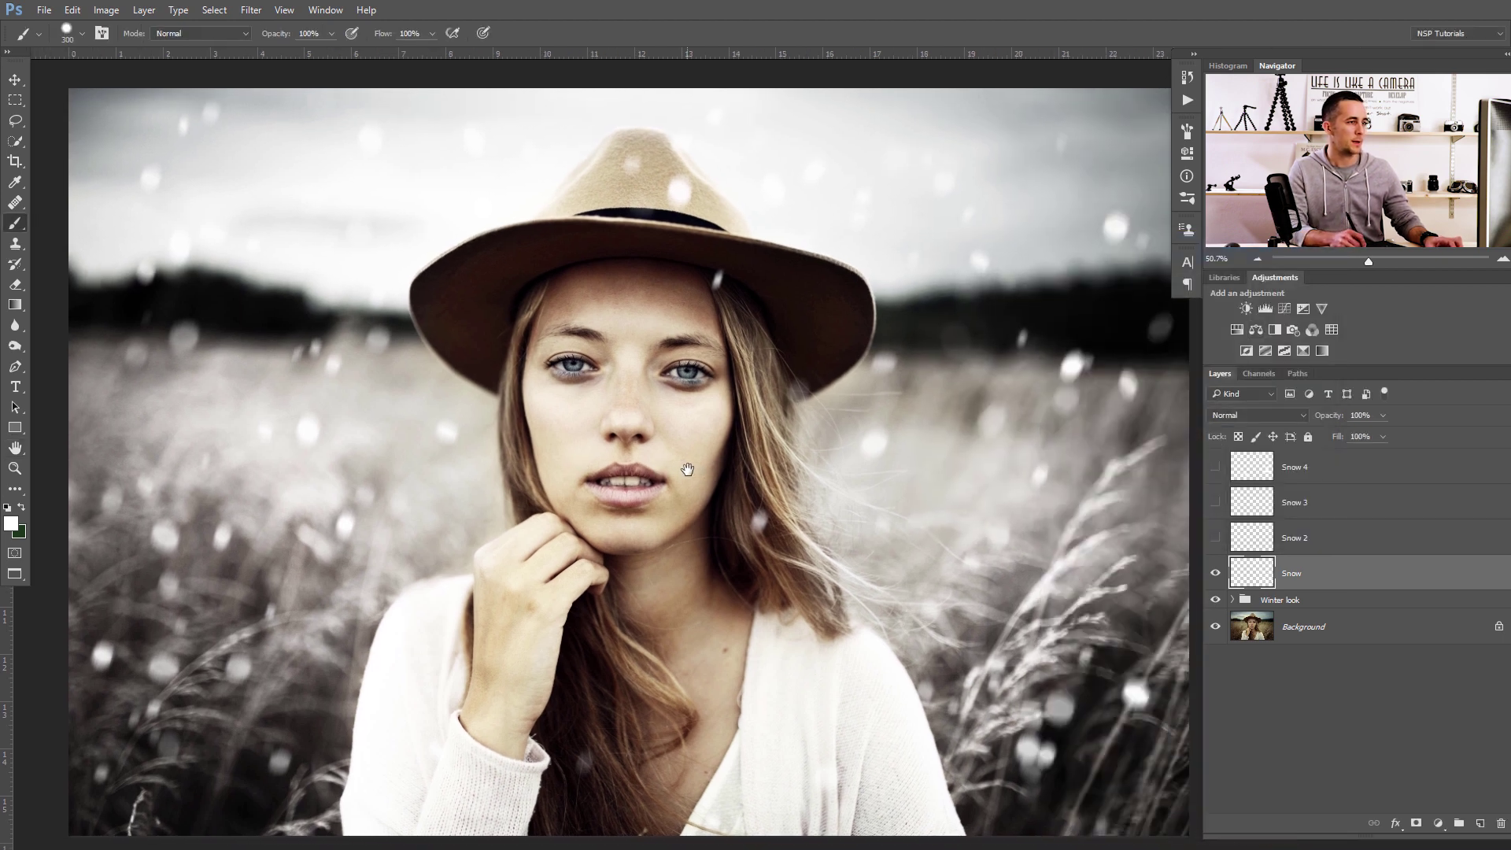
# Show the Snow 2 layer and apply a Motion Blur at 74° with a distance of 18 pixels to it
pyautogui.click(1216, 537)
pyautogui.click(1253, 541)
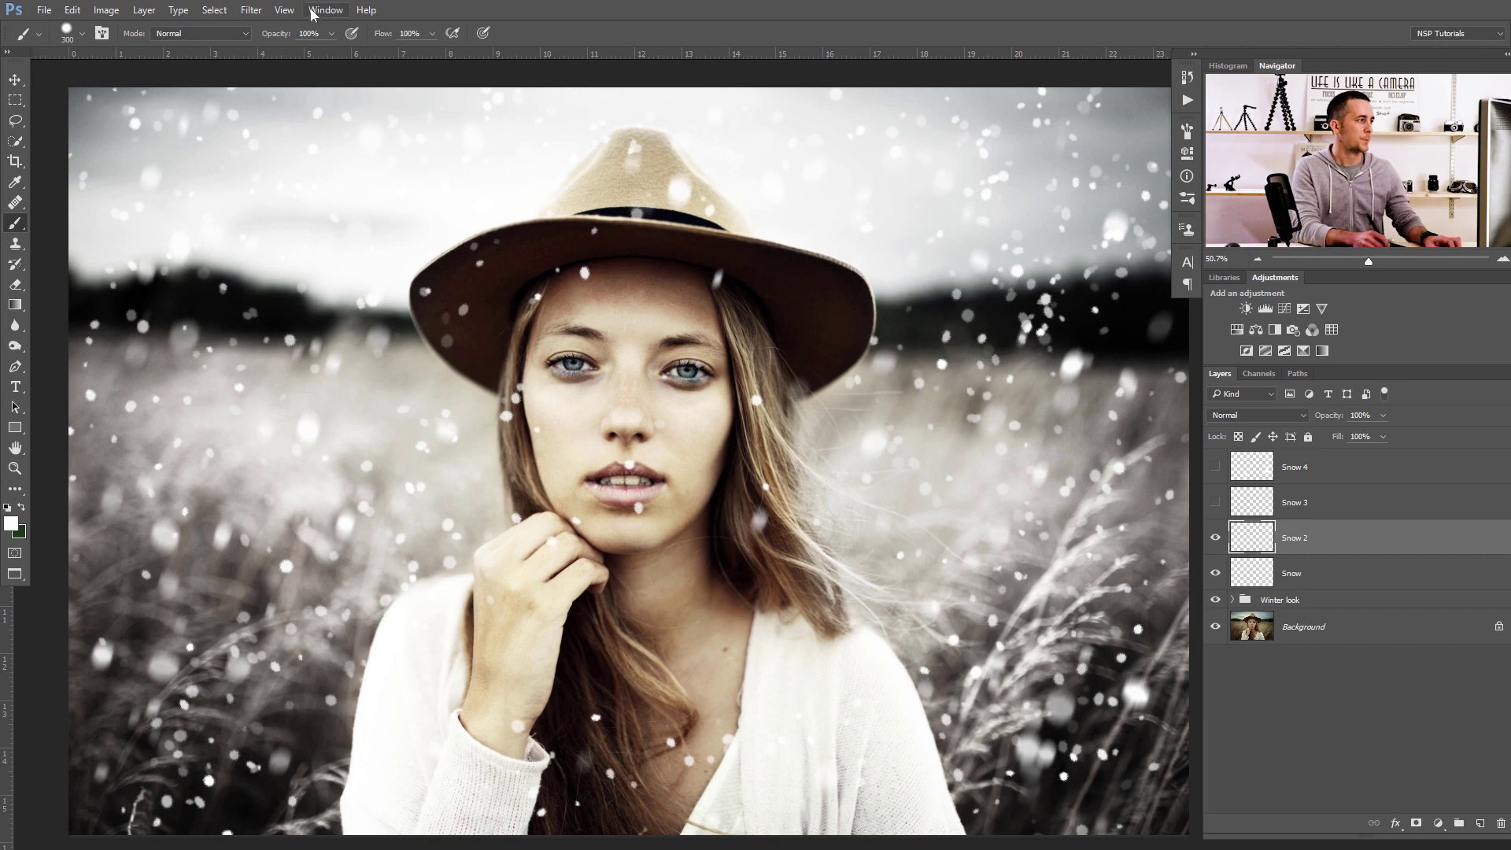
pyautogui.click(251, 9)
pyautogui.moveTo(288, 182)
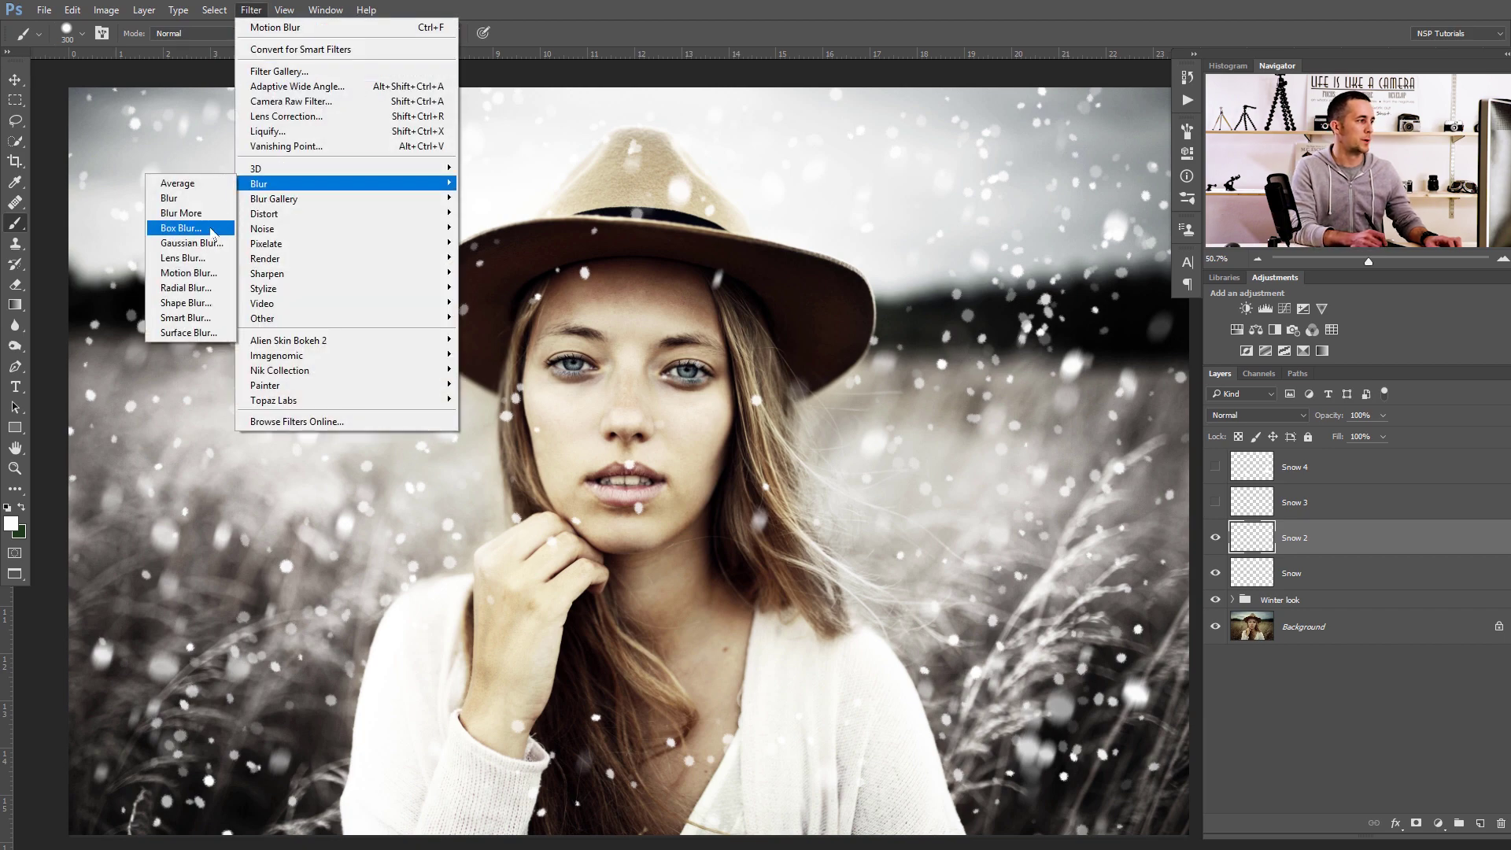
pyautogui.click(202, 278)
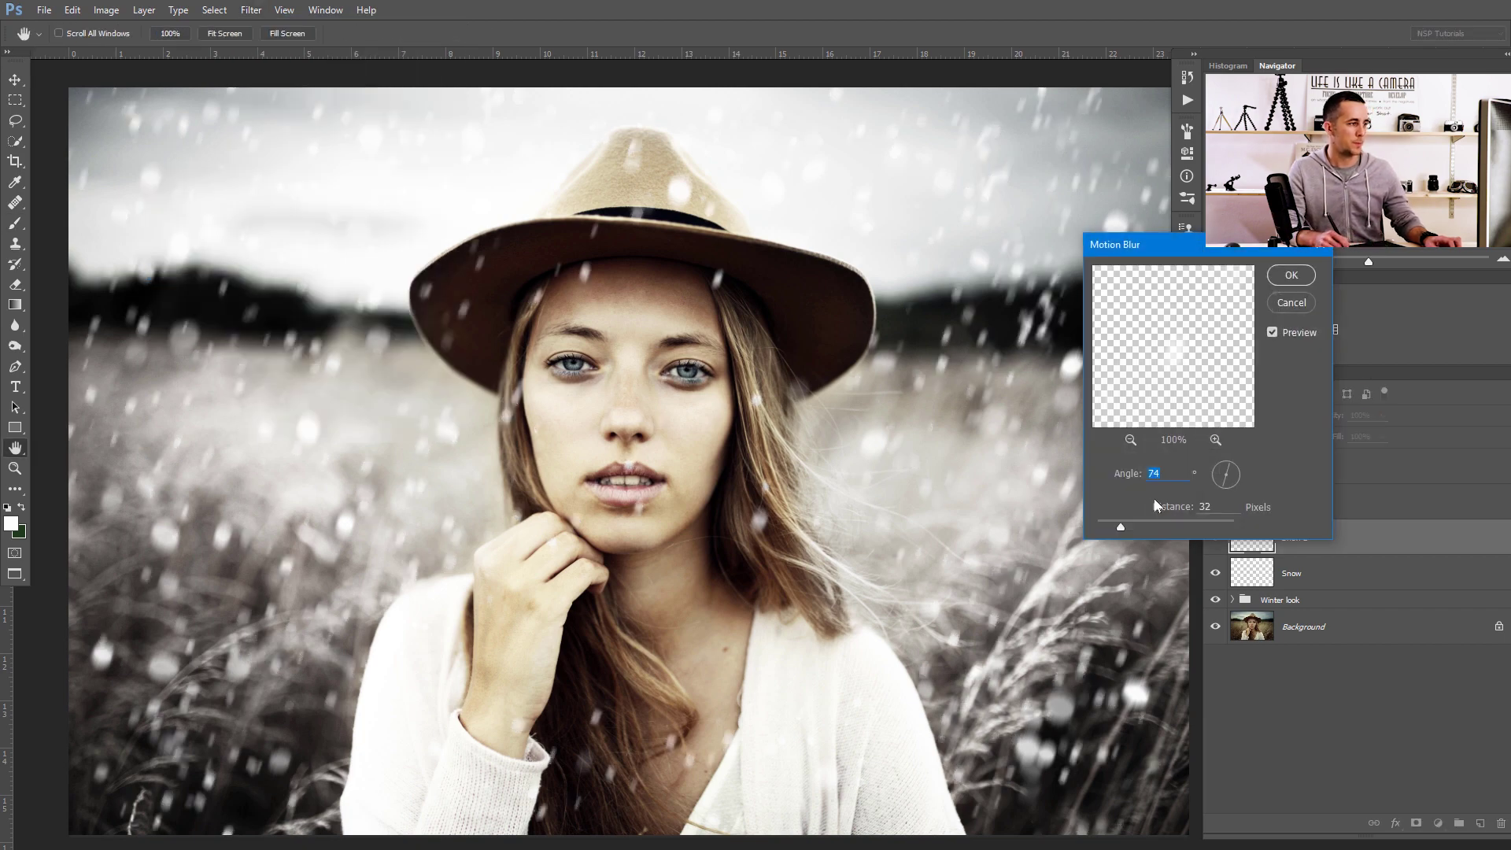
pyautogui.moveTo(1120, 527); pyautogui.dragTo(1119, 531)
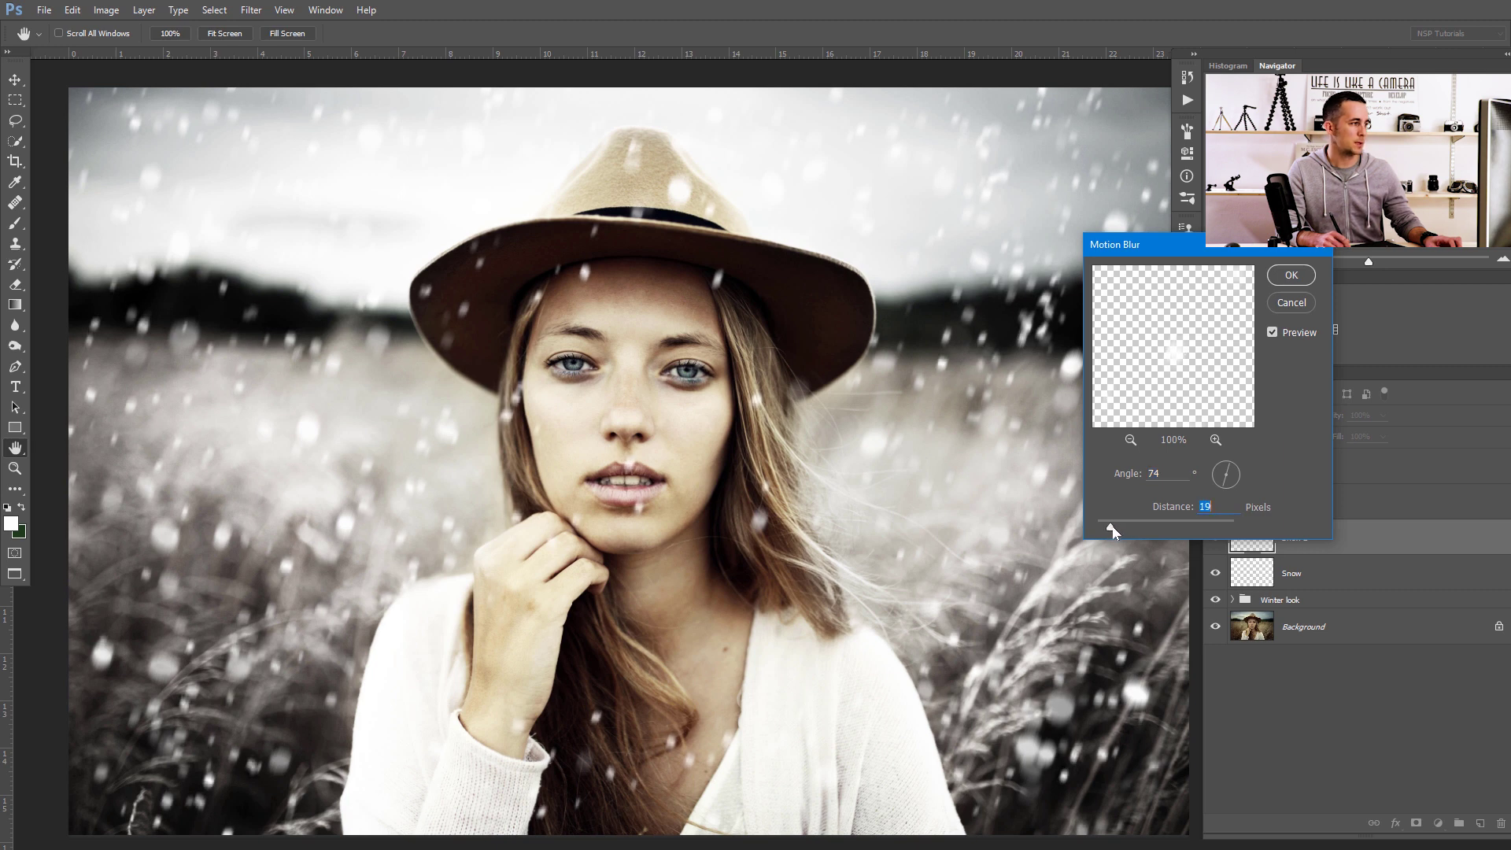
pyautogui.moveTo(1112, 531); pyautogui.dragTo(1116, 521)
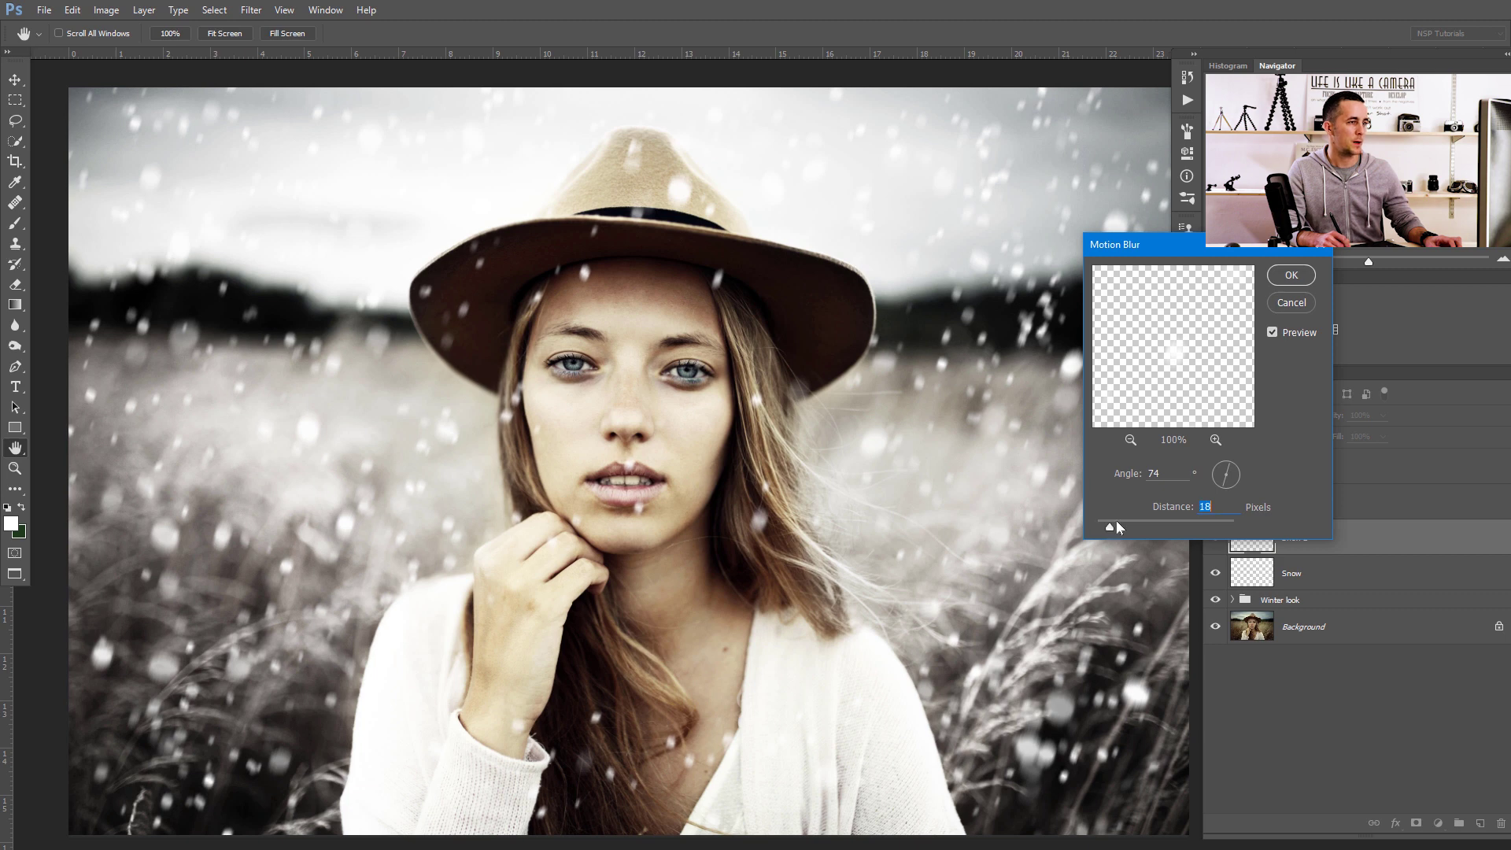
pyautogui.click(1291, 275)
pyautogui.press('b')
# Apply a Gaussian Blur with a radius of about 2.6 pixels to the Snow 2 layer
pyautogui.click(251, 9)
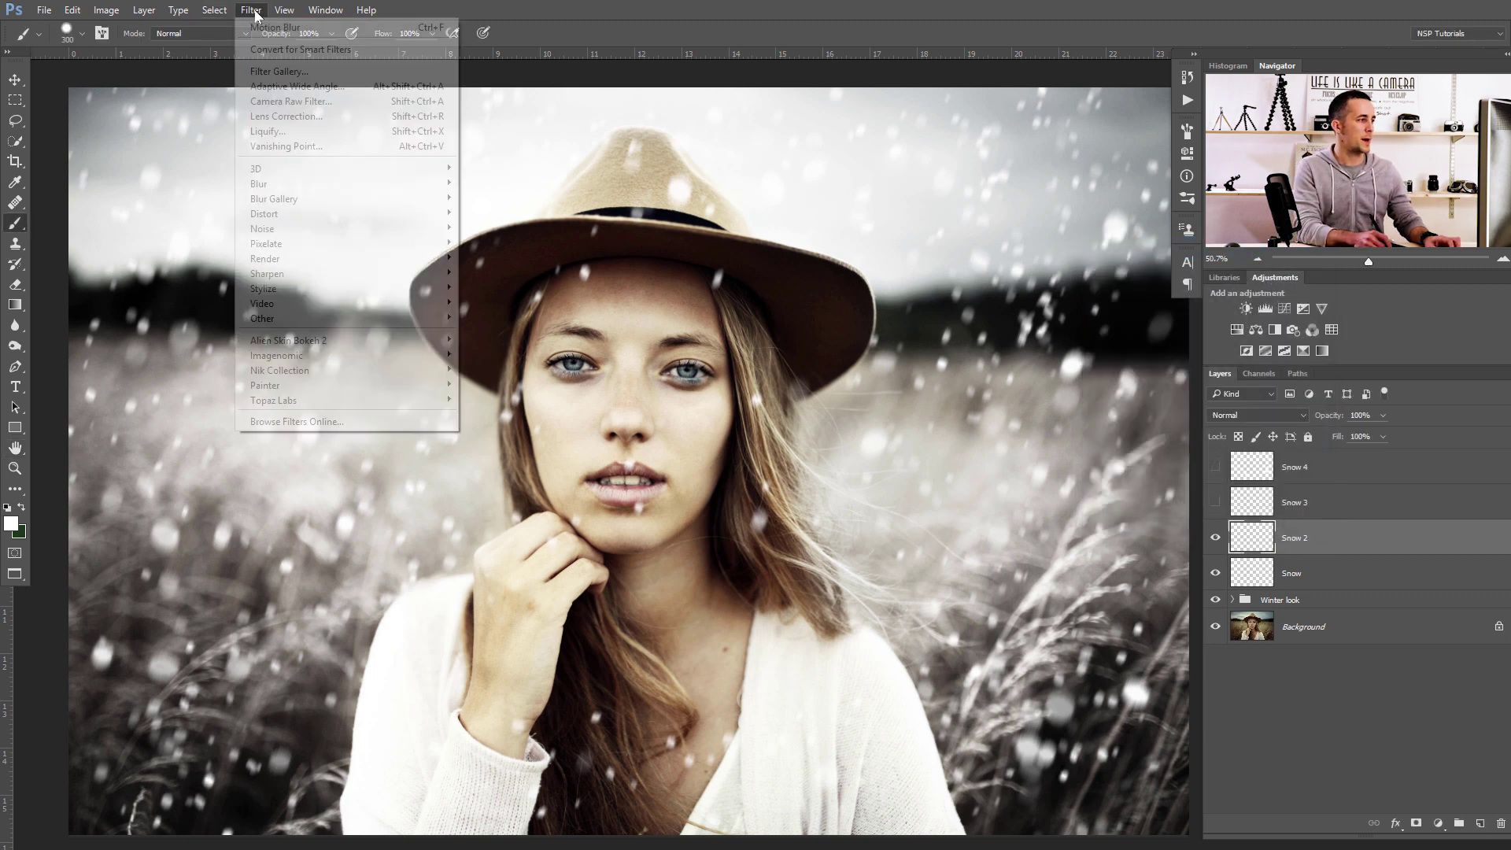
pyautogui.moveTo(292, 186)
pyautogui.click(191, 243)
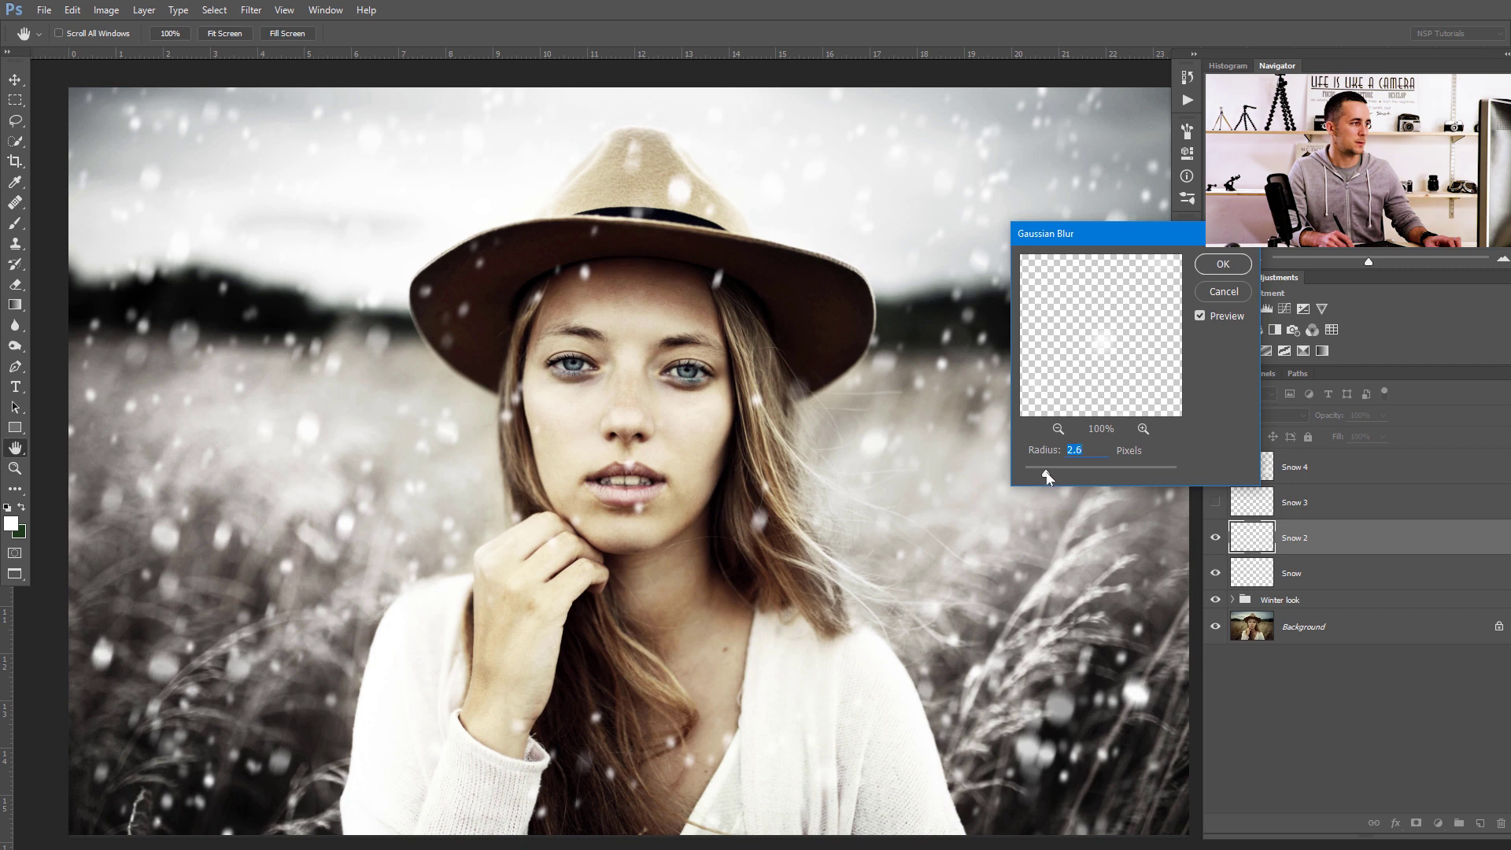
pyautogui.click(1224, 264)
# Show the Snow 3 layer and apply a Motion Blur with an angle of 63° and a distance of 17 pixels to it
pyautogui.click(1217, 502)
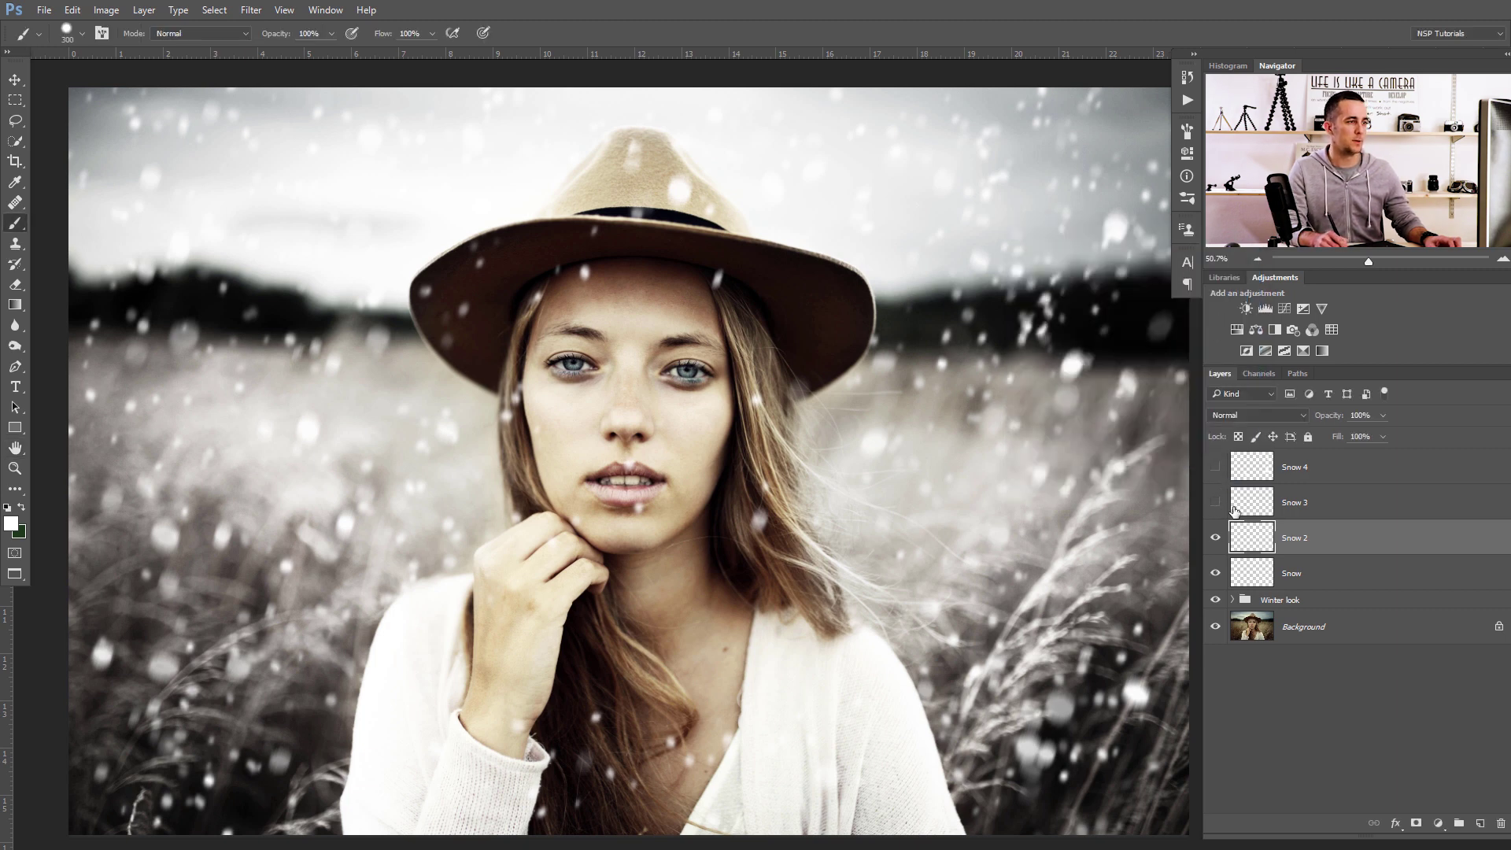
pyautogui.scroll(-2, 877, 472)
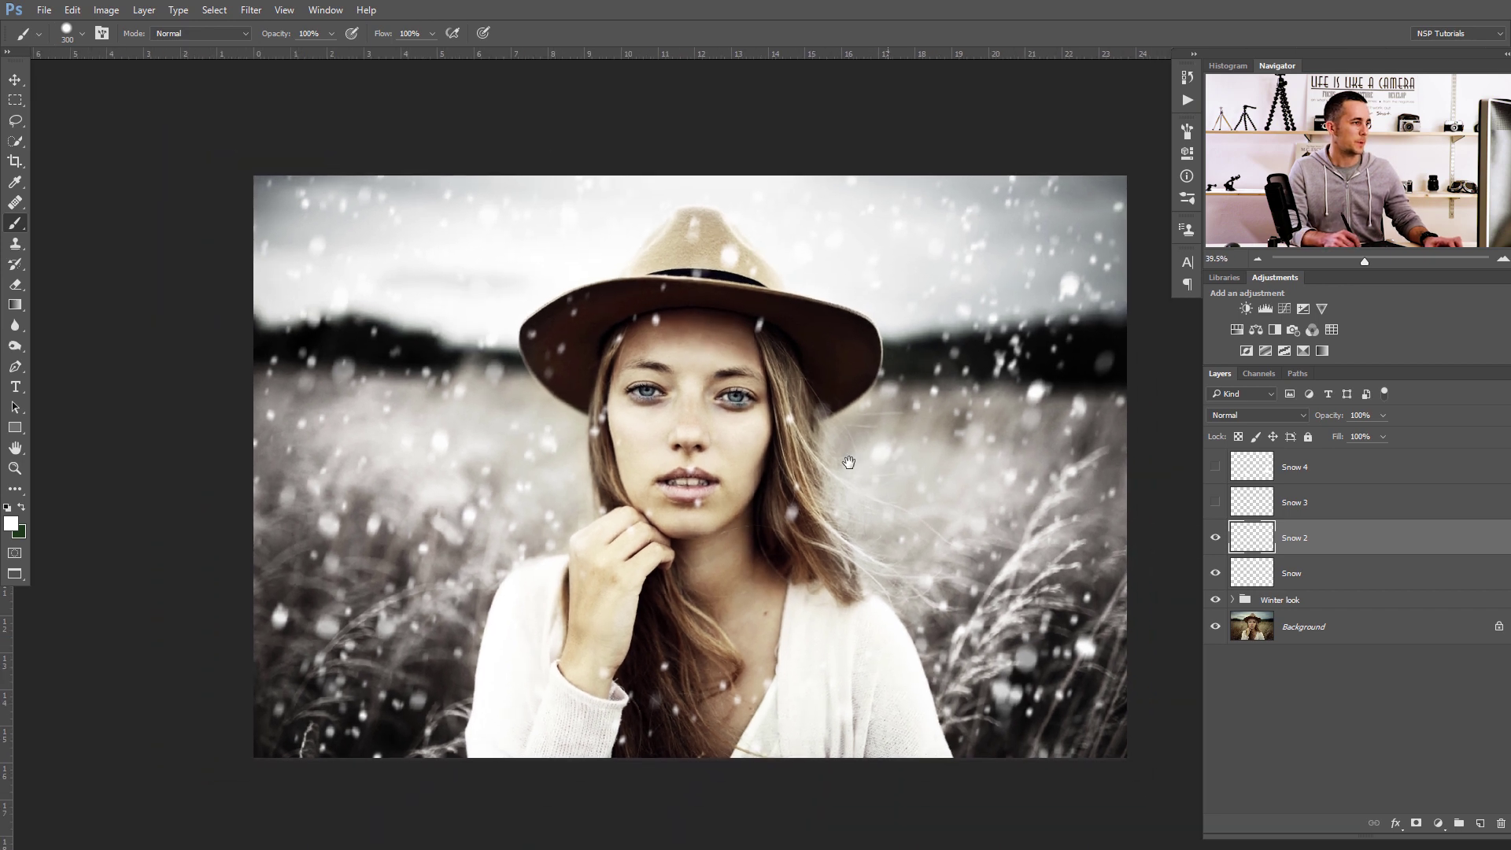
pyautogui.scroll(2, 1157, 488)
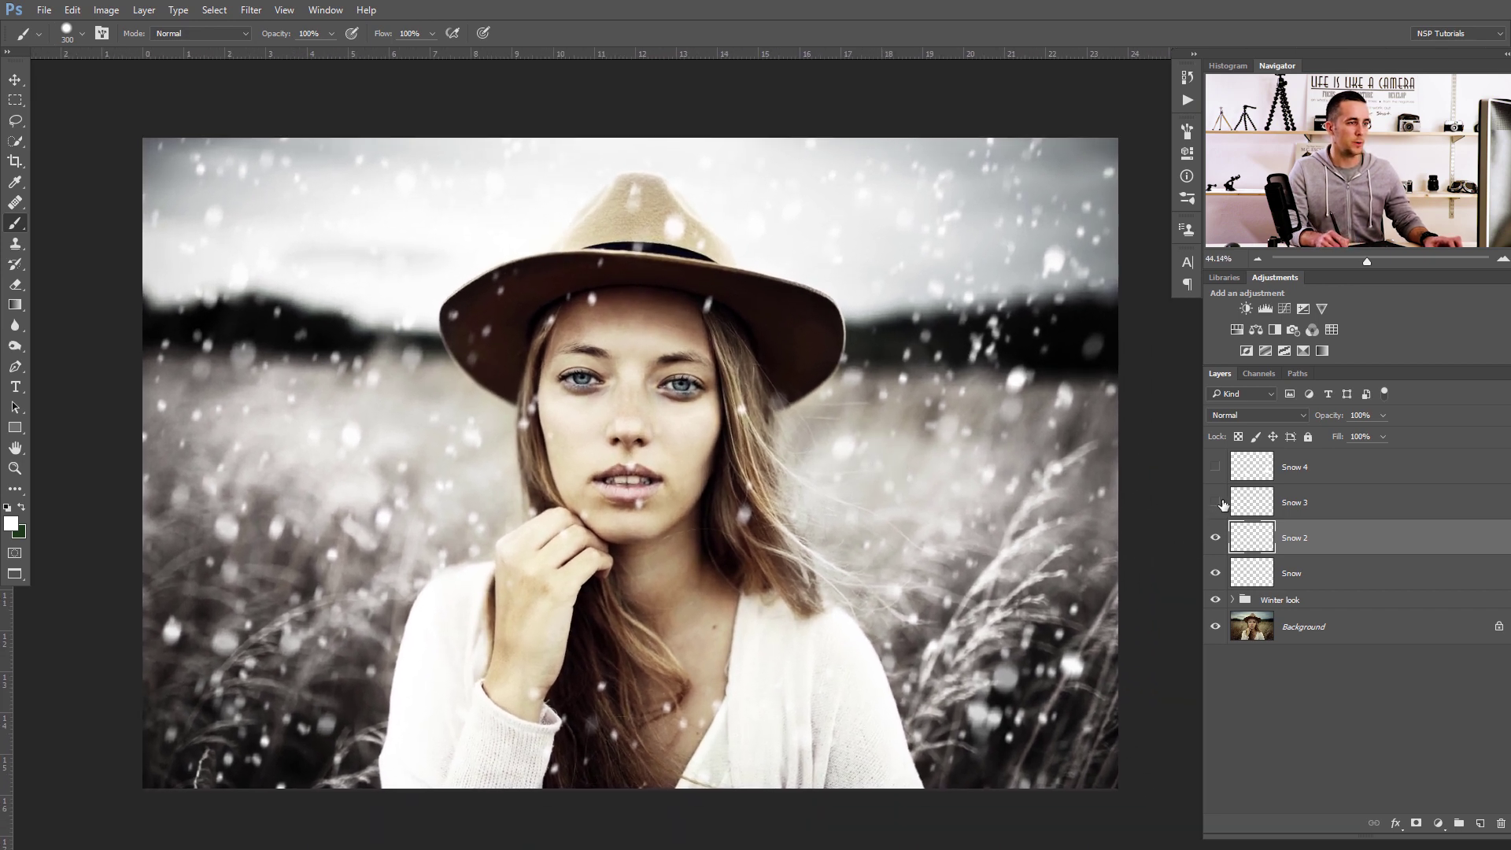
pyautogui.click(1251, 502)
pyautogui.click(1216, 502)
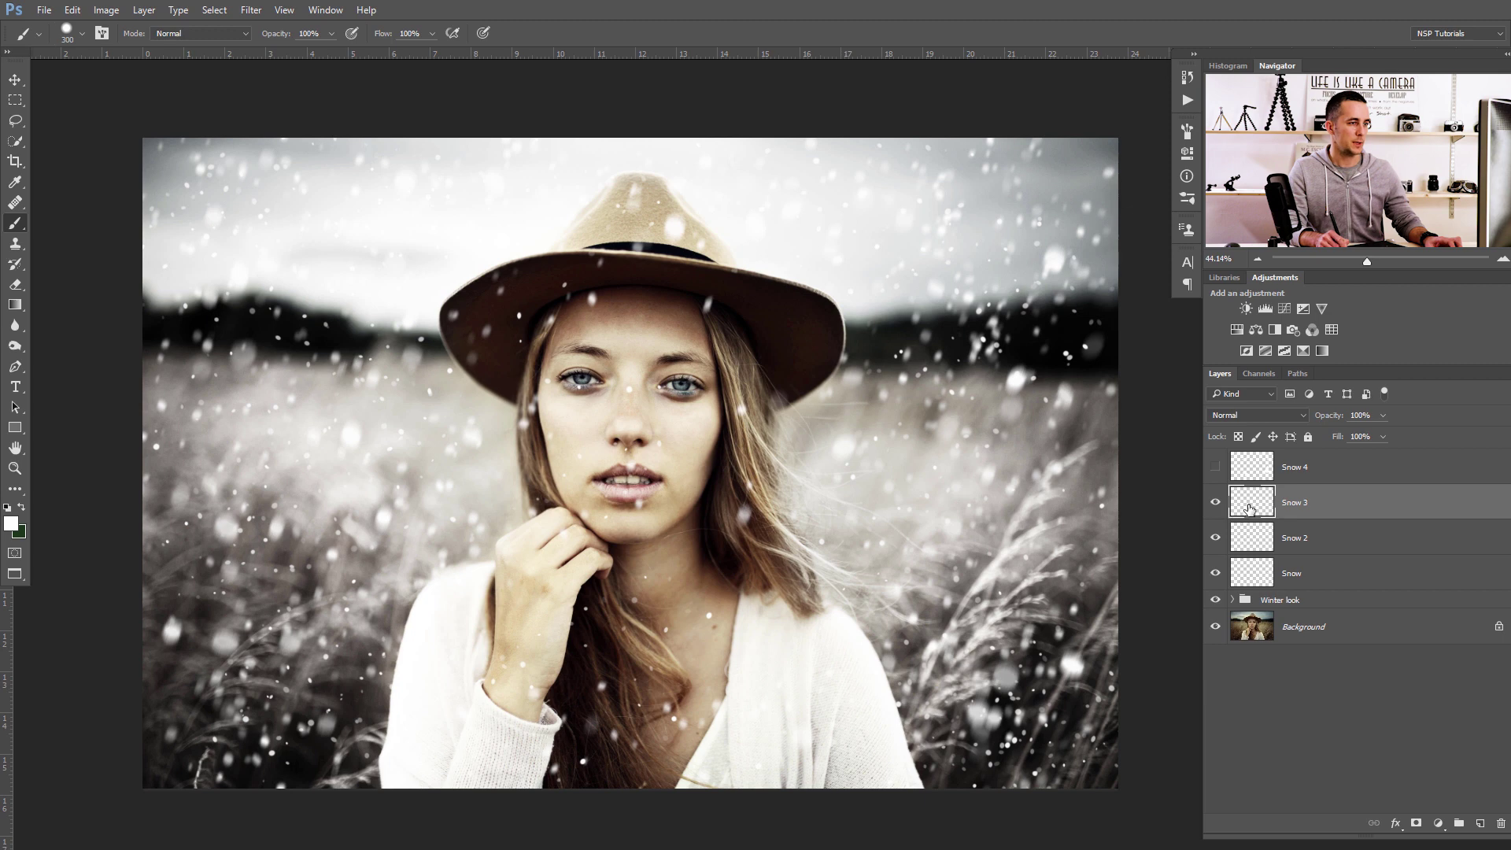
pyautogui.click(251, 10)
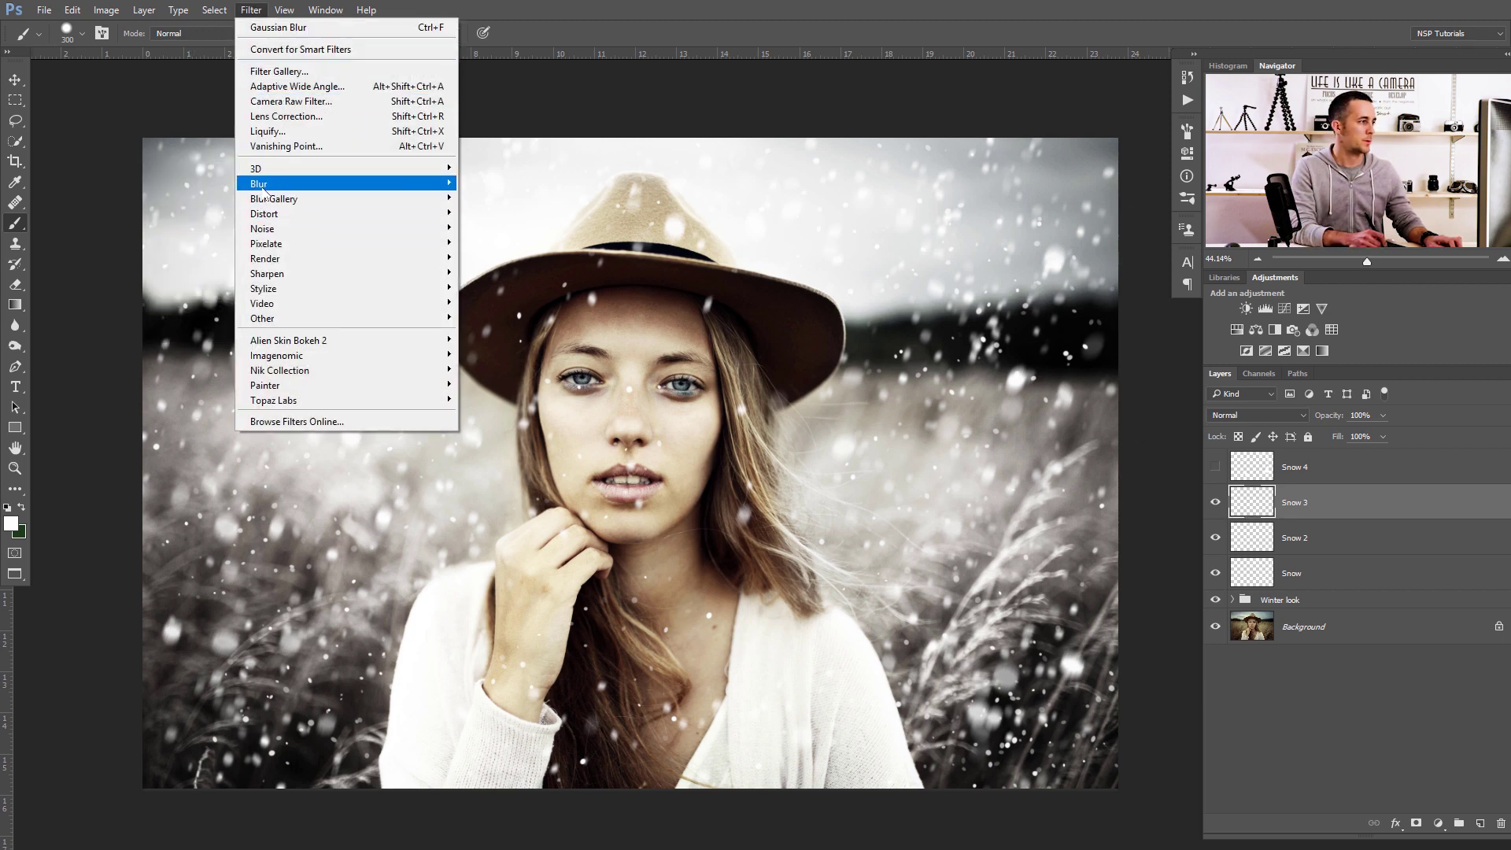
pyautogui.moveTo(264, 192)
pyautogui.click(203, 273)
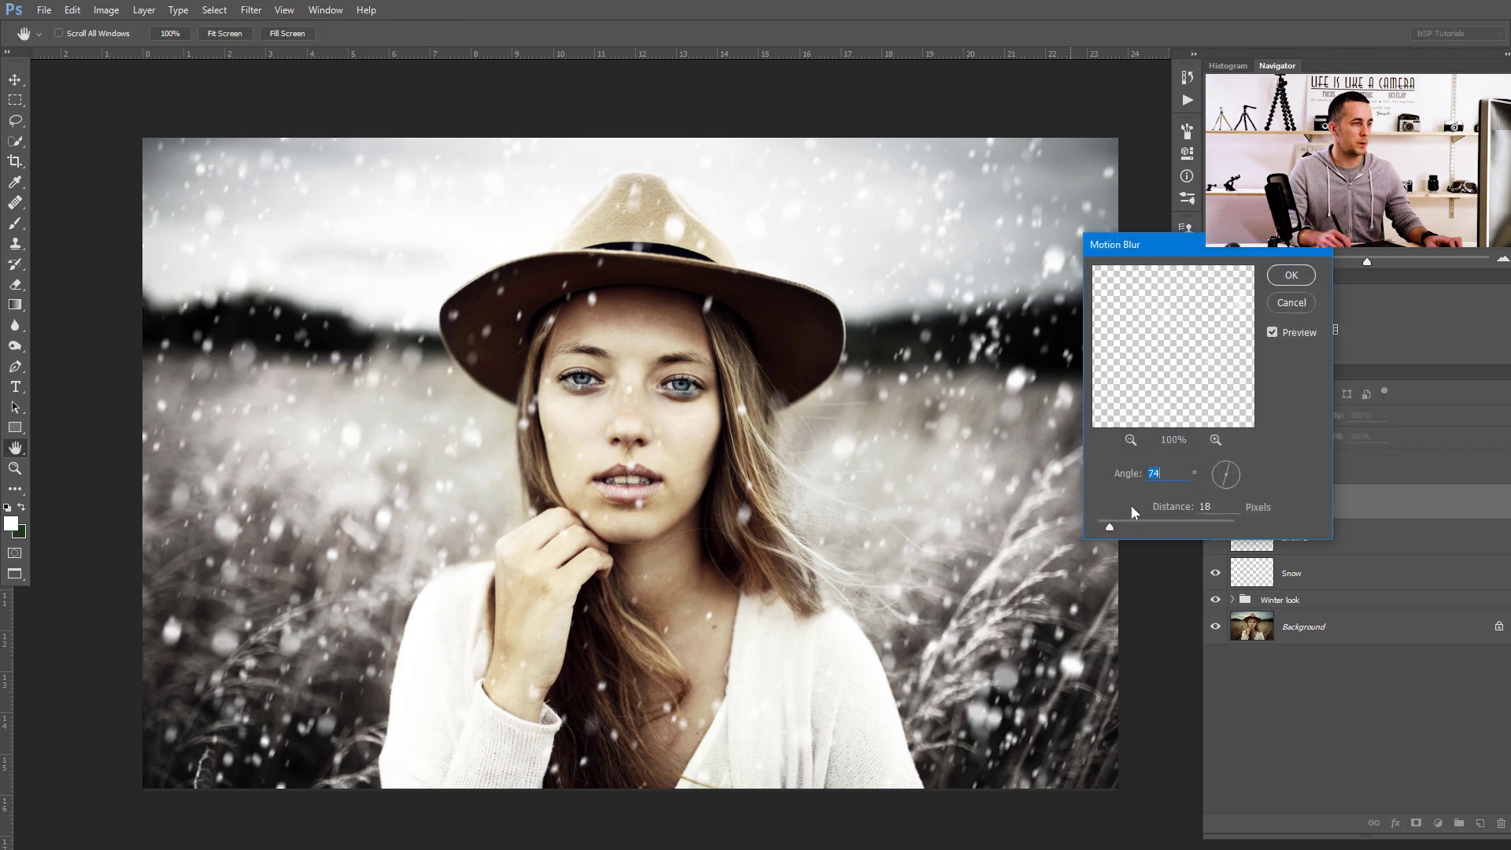
pyautogui.moveTo(1110, 531); pyautogui.dragTo(1109, 531)
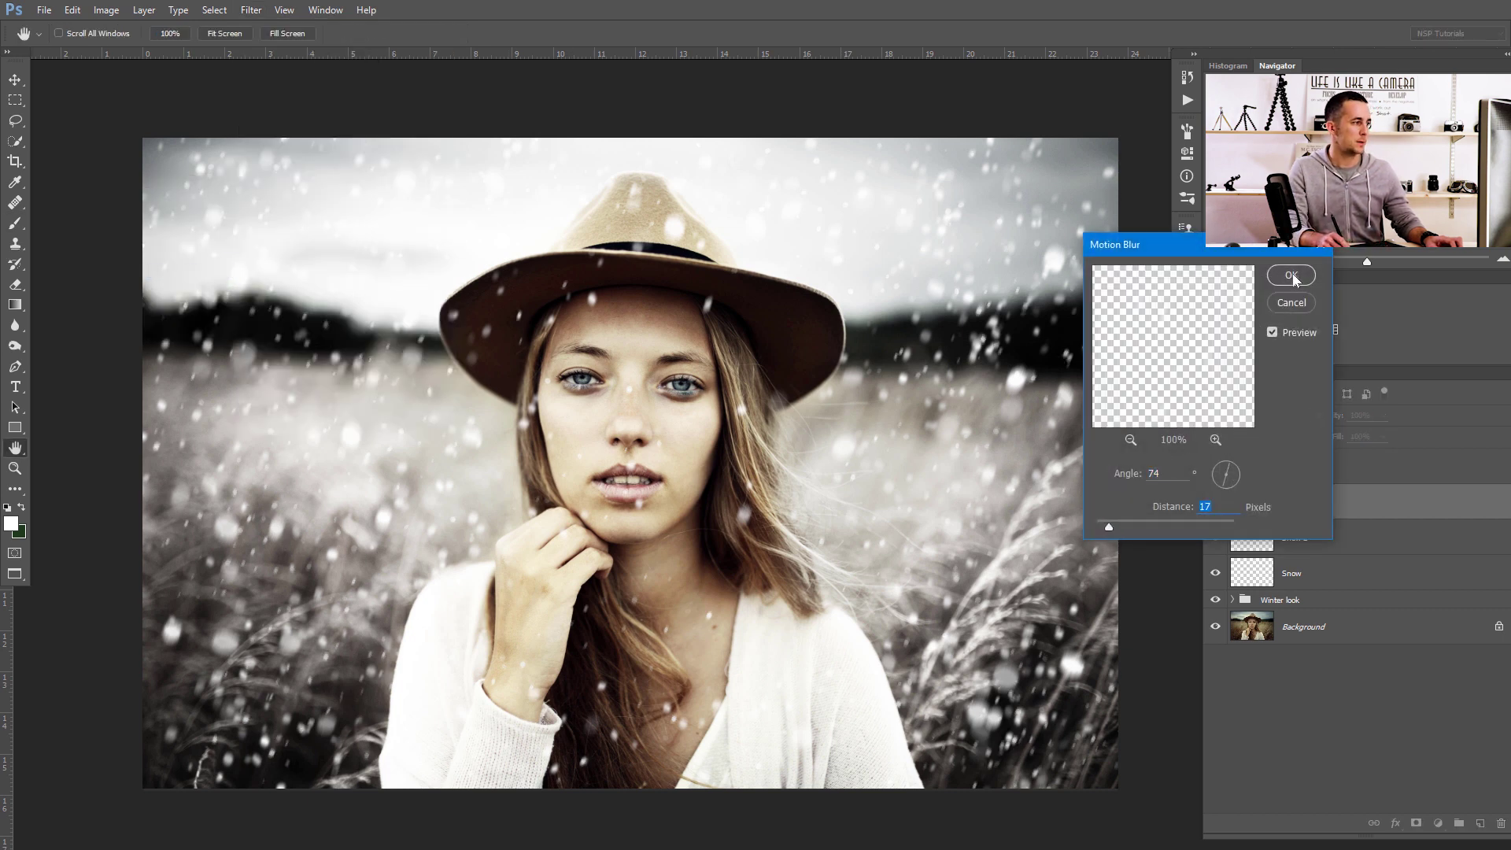
pyautogui.click(1232, 463)
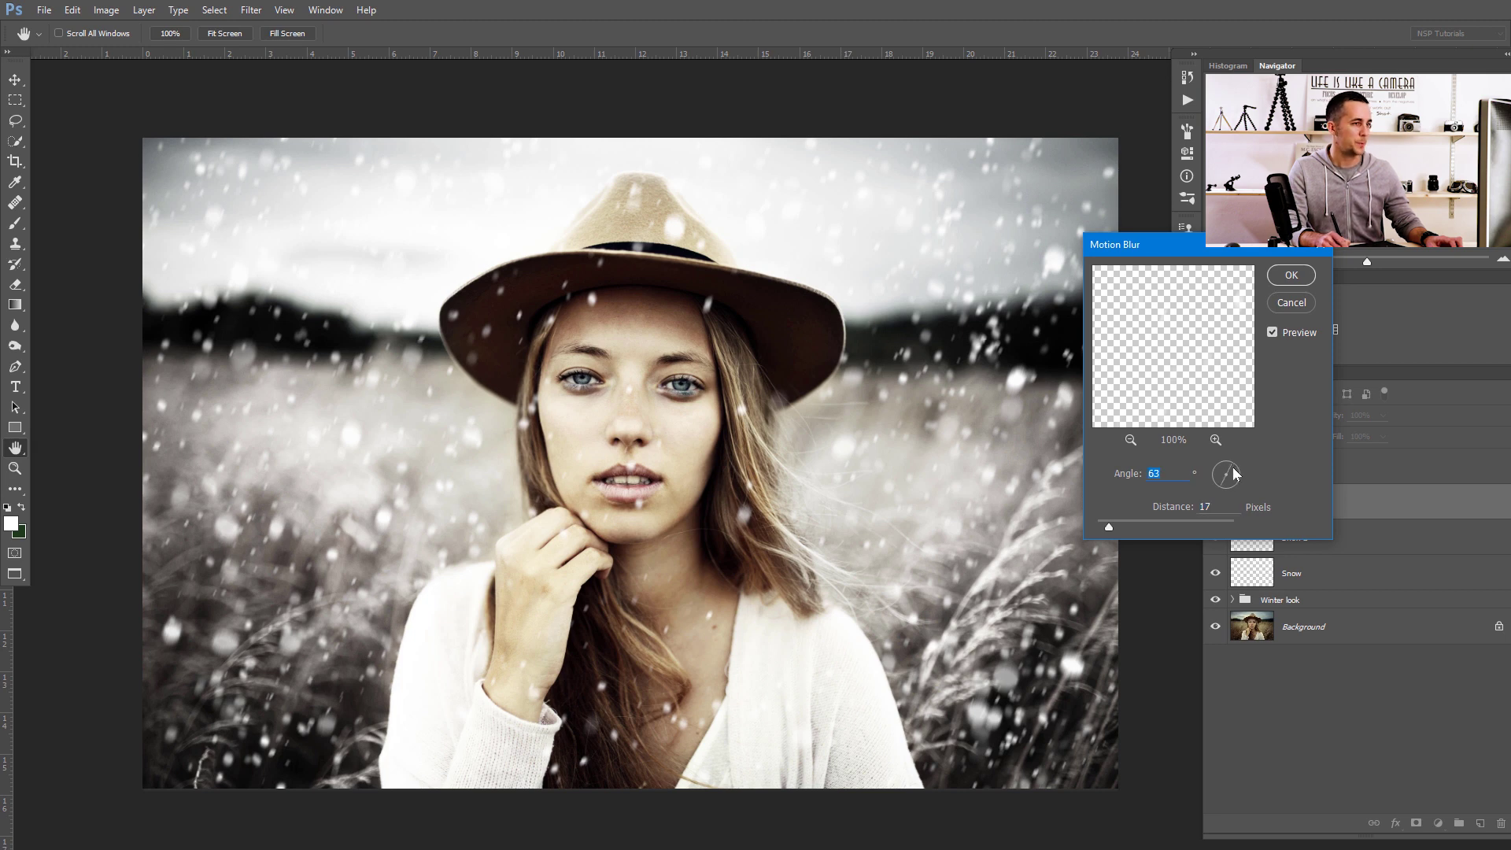
pyautogui.click(1292, 275)
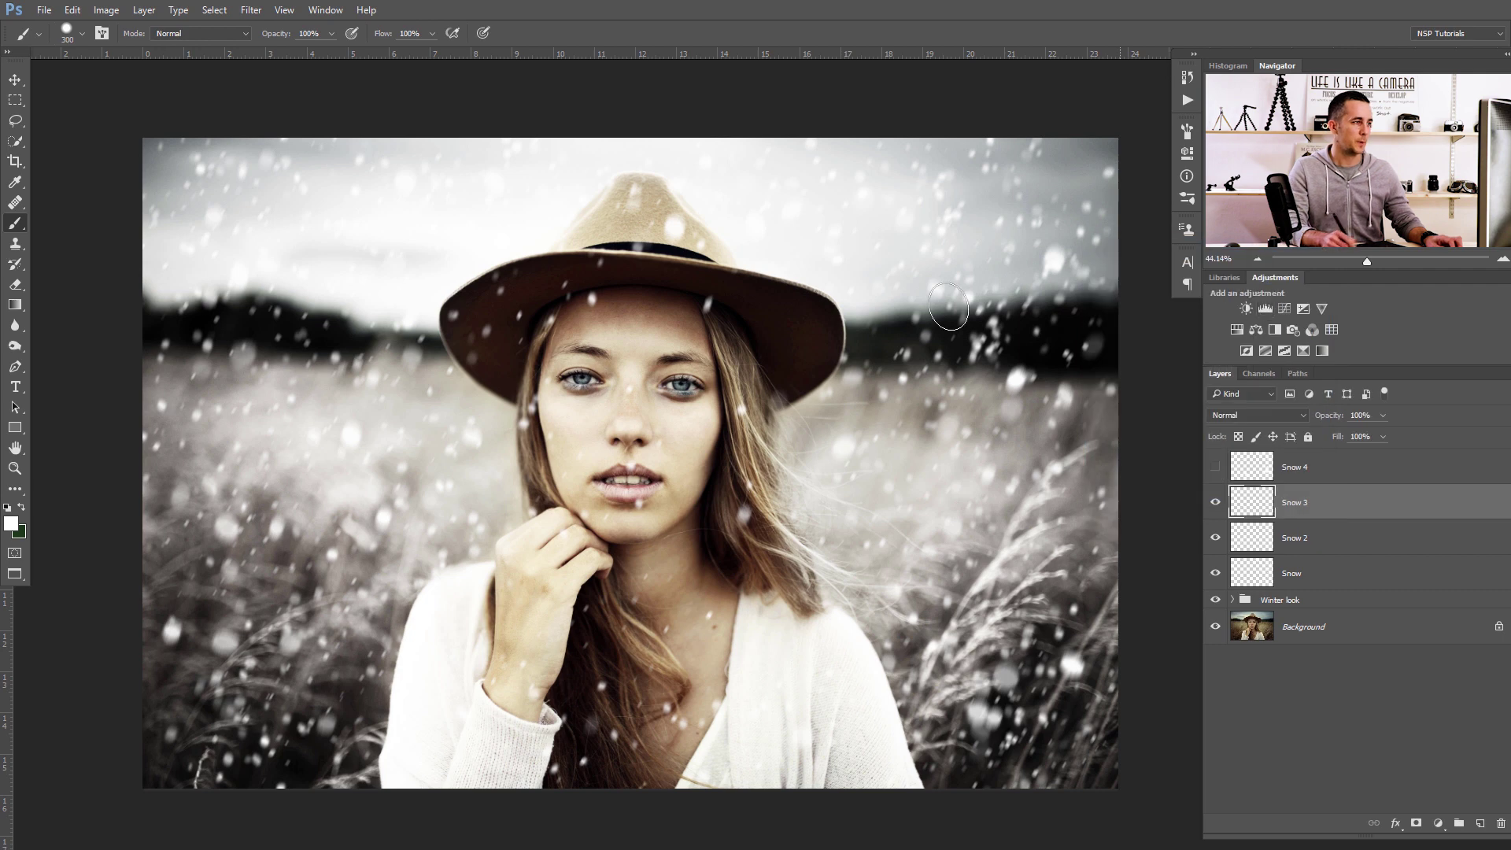
# Apply a Box Blur with a radius of 1 pixel to the Snow 3 layer and show the Snow 4 layer
pyautogui.click(251, 10)
pyautogui.moveTo(259, 183)
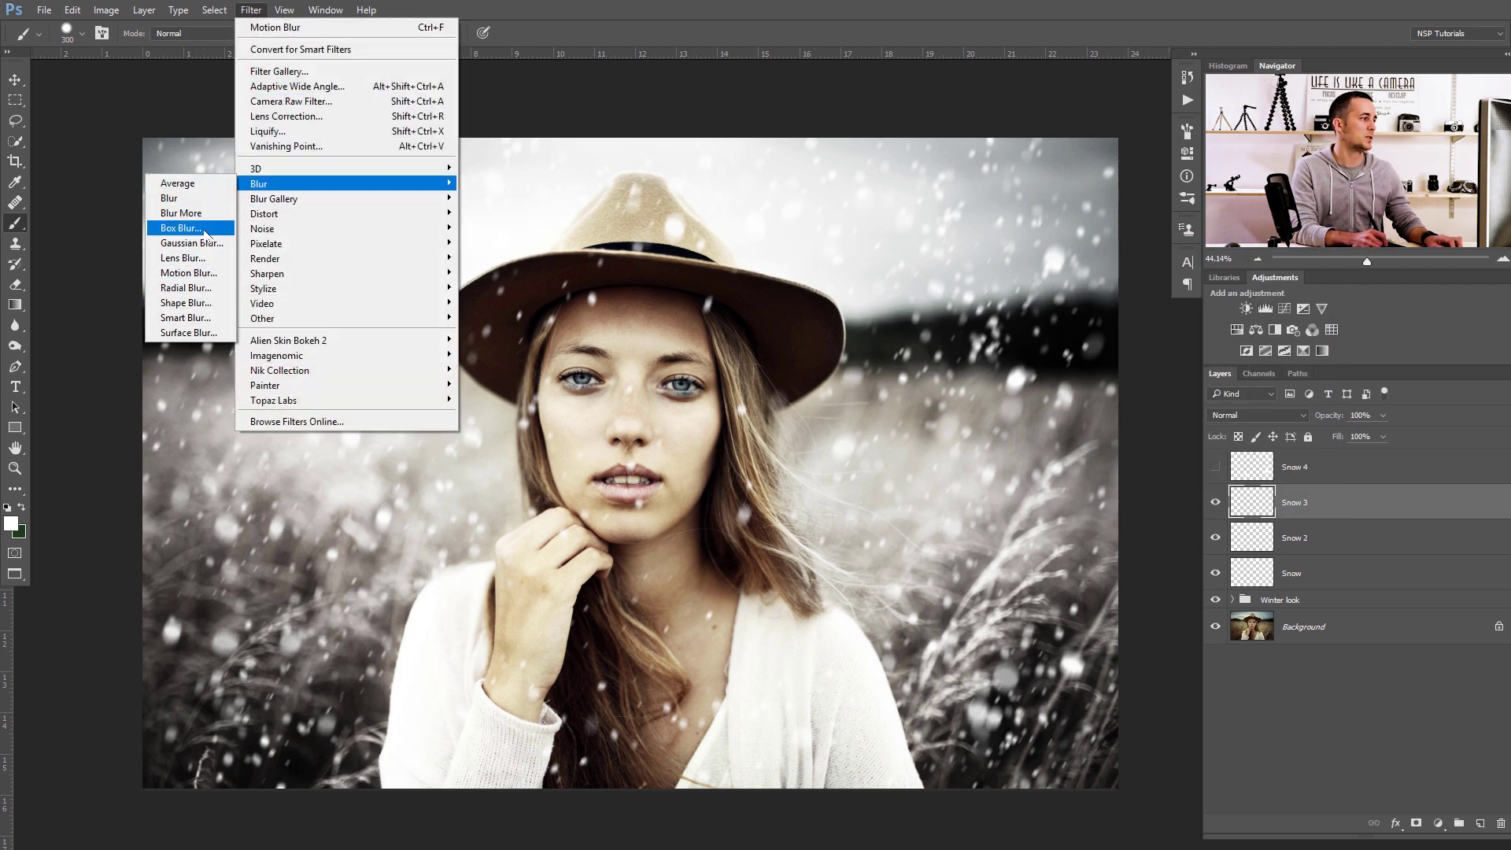
pyautogui.click(197, 228)
pyautogui.scroll(3, 438, 398)
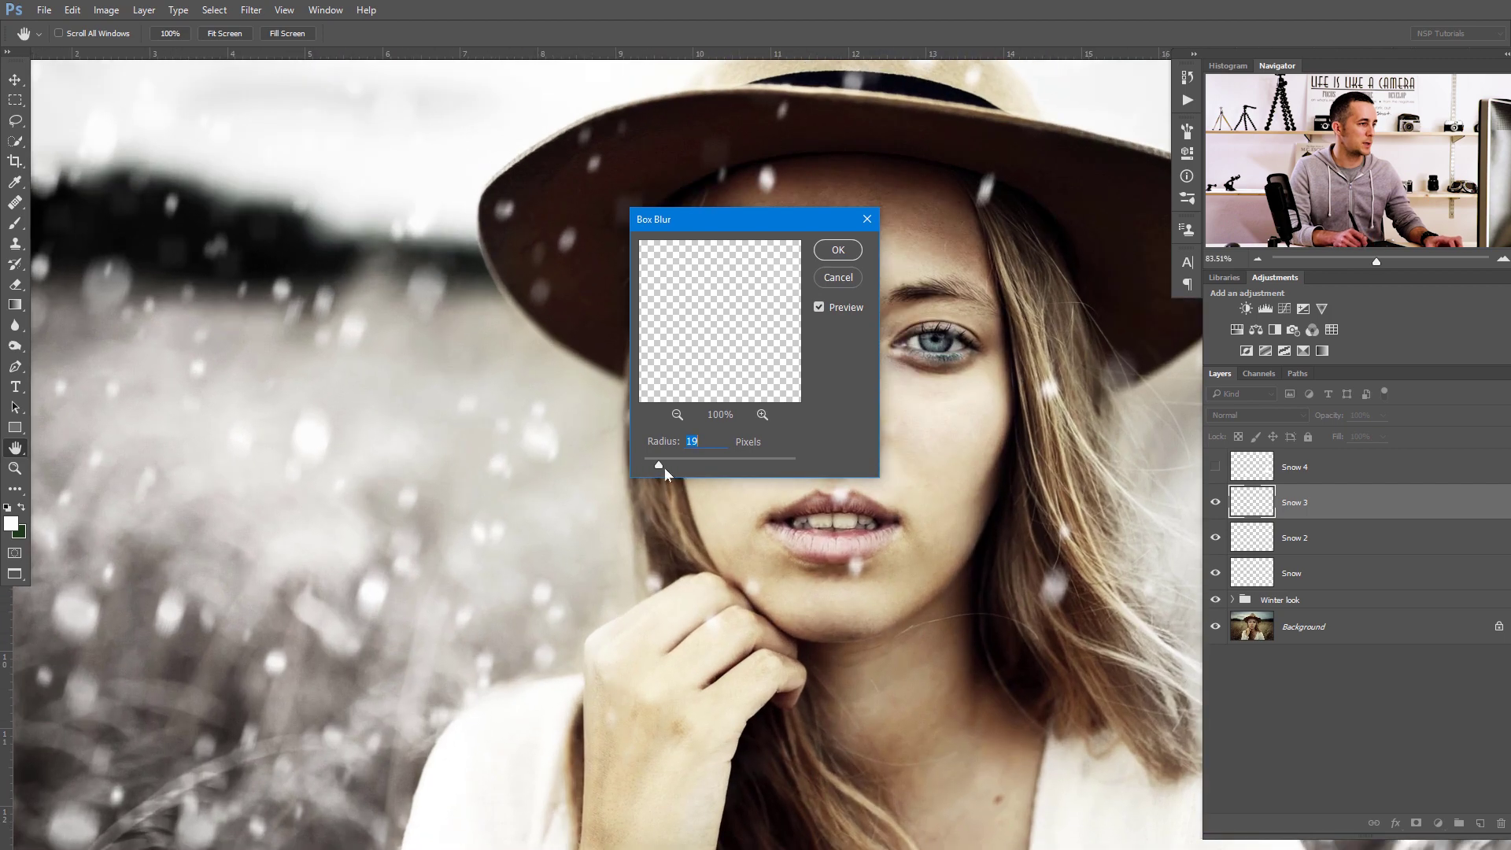
pyautogui.moveTo(644, 464); pyautogui.dragTo(647, 465)
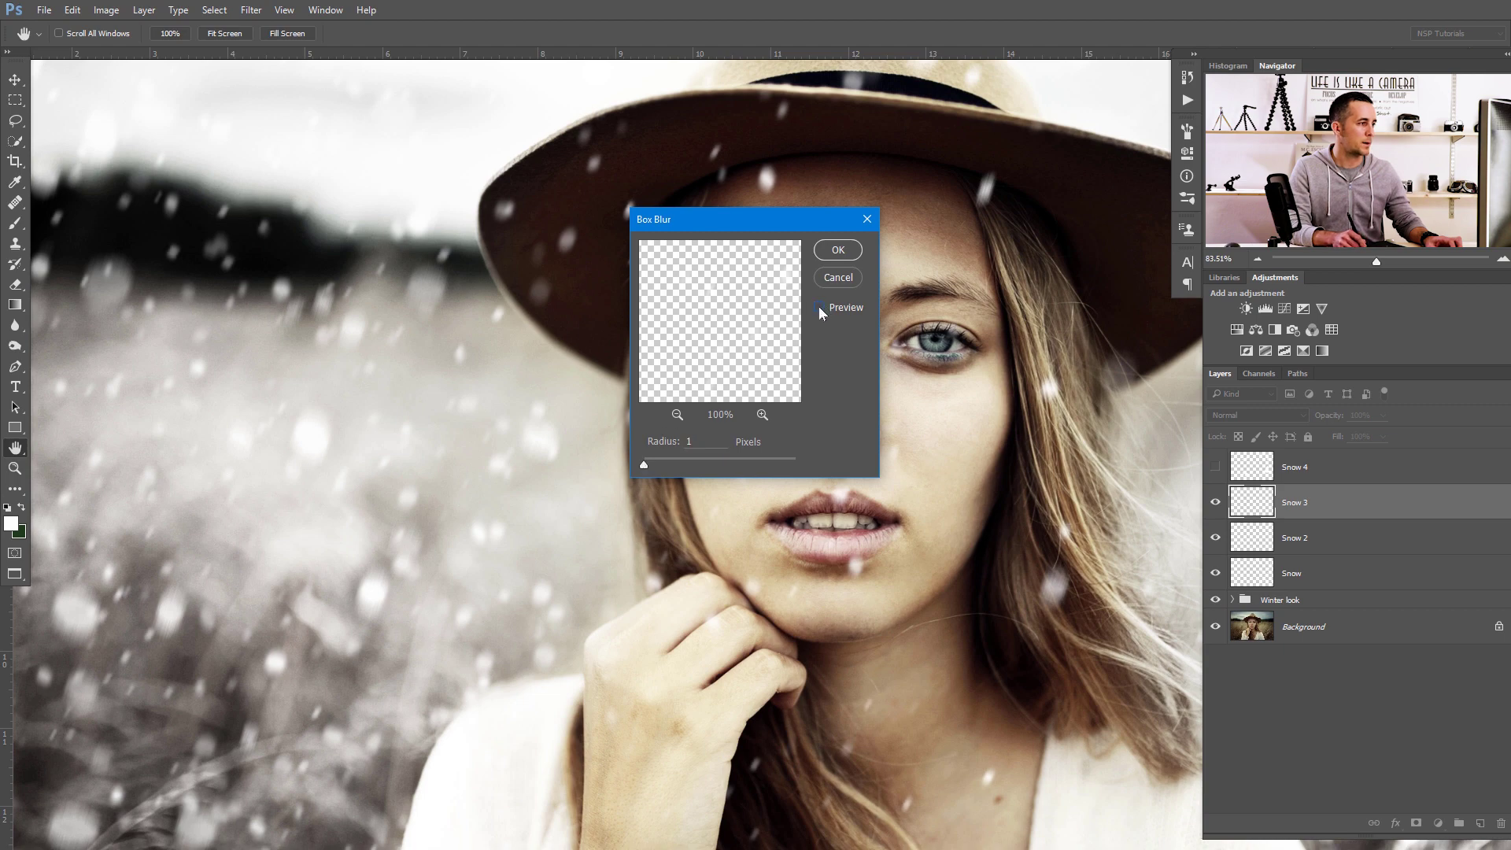
pyautogui.click(838, 250)
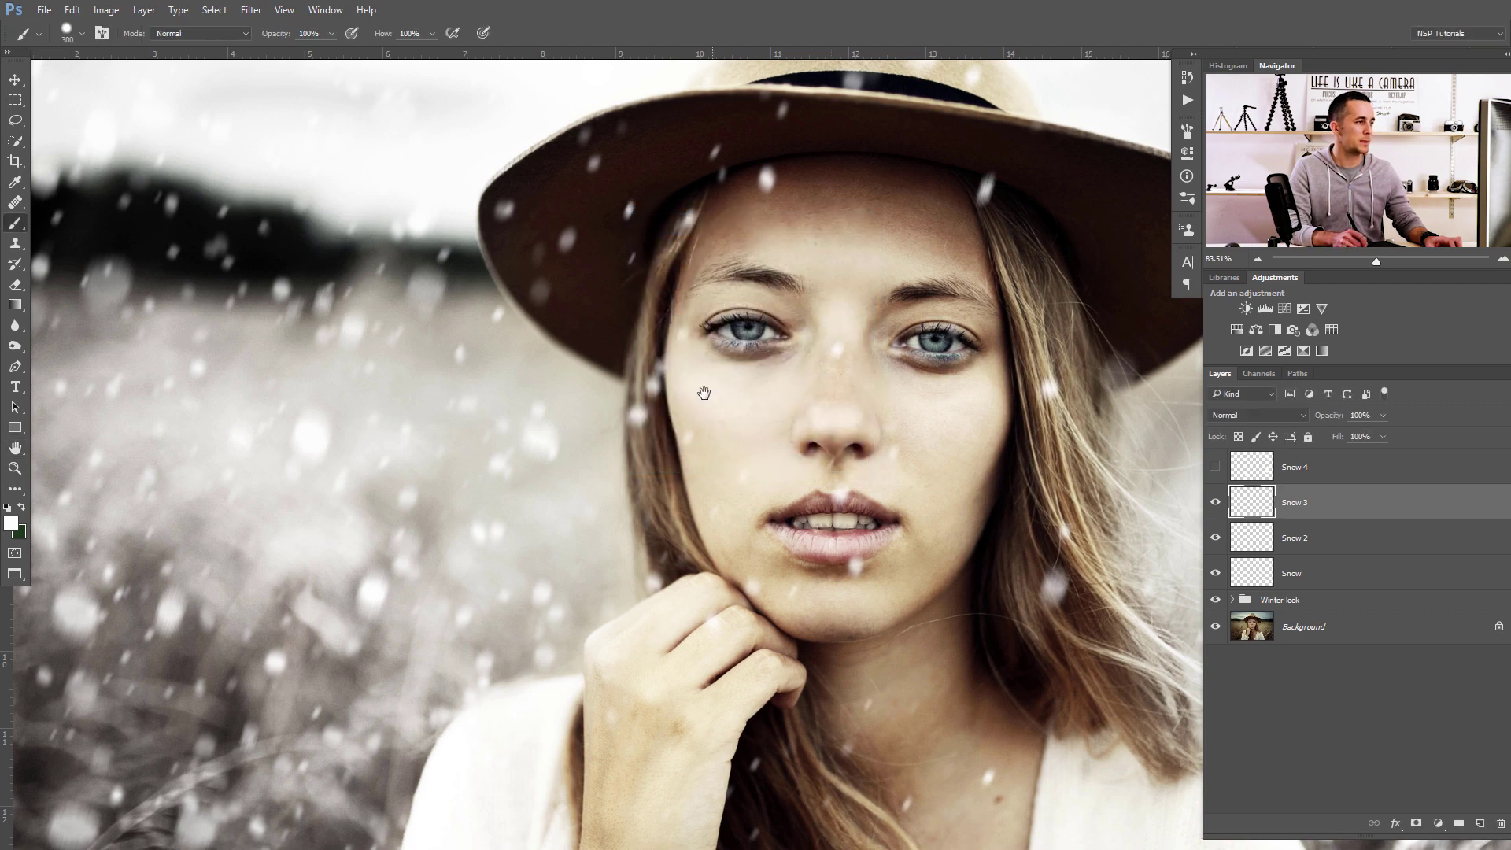
pyautogui.press('b')
pyautogui.scroll(-3, 655, 407)
pyautogui.scroll(-1, 655, 407)
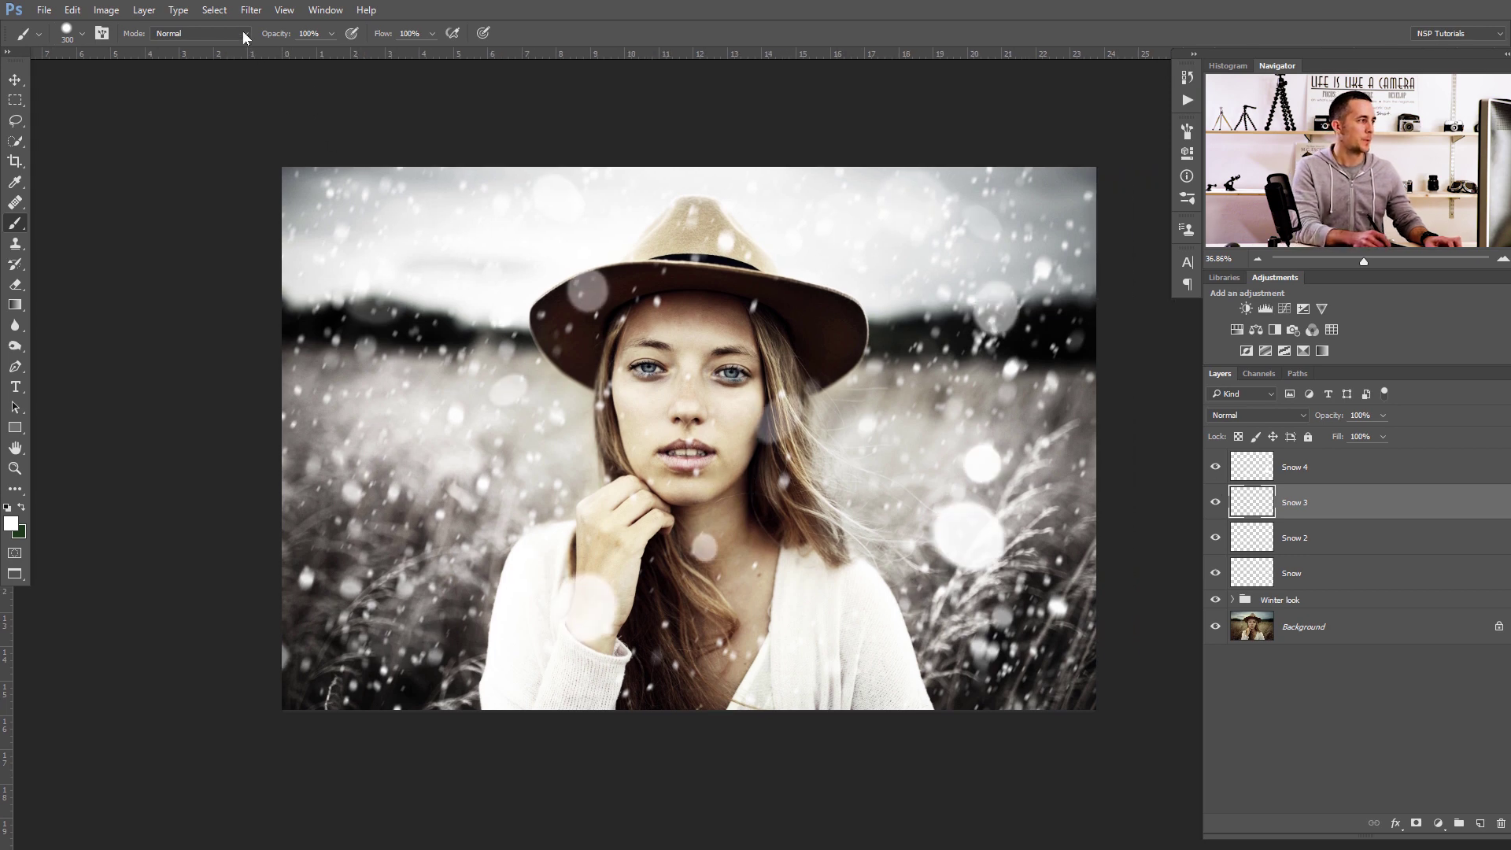
pyautogui.click(251, 9)
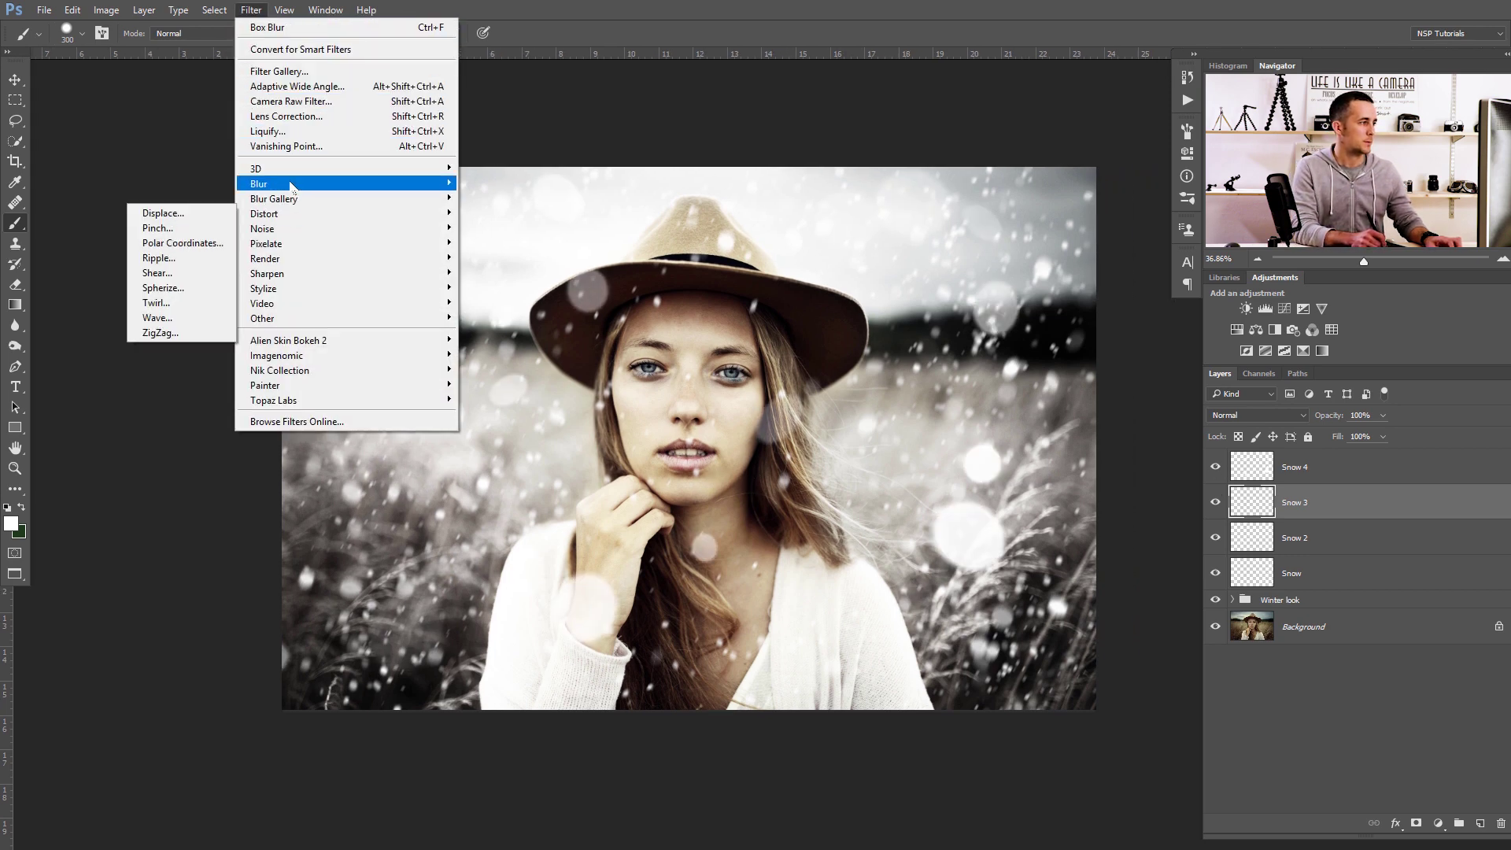
pyautogui.moveTo(292, 185)
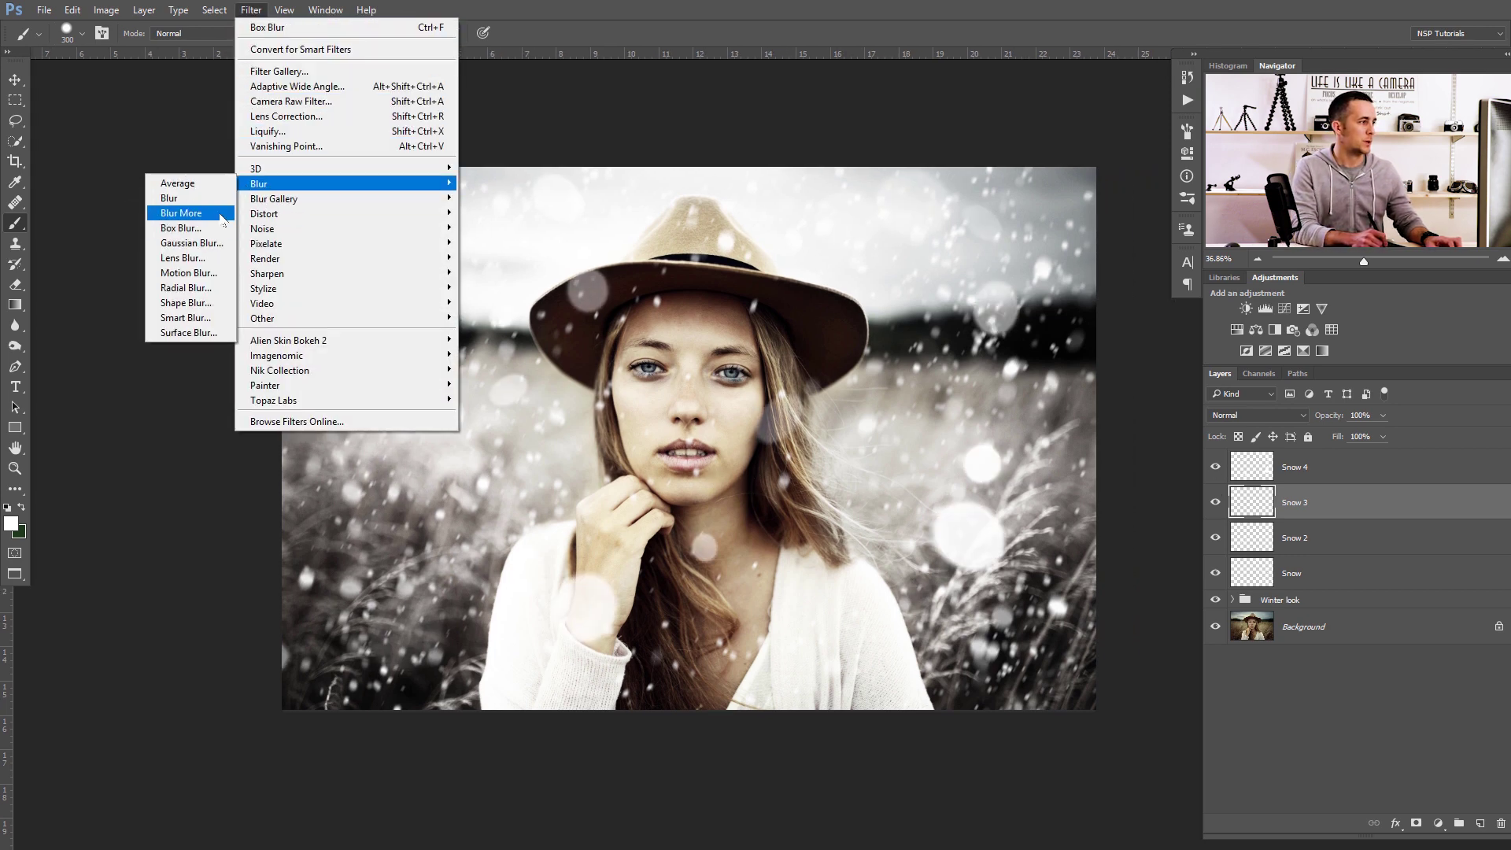
pyautogui.click(201, 273)
pyautogui.moveTo(1110, 527); pyautogui.dragTo(1122, 529)
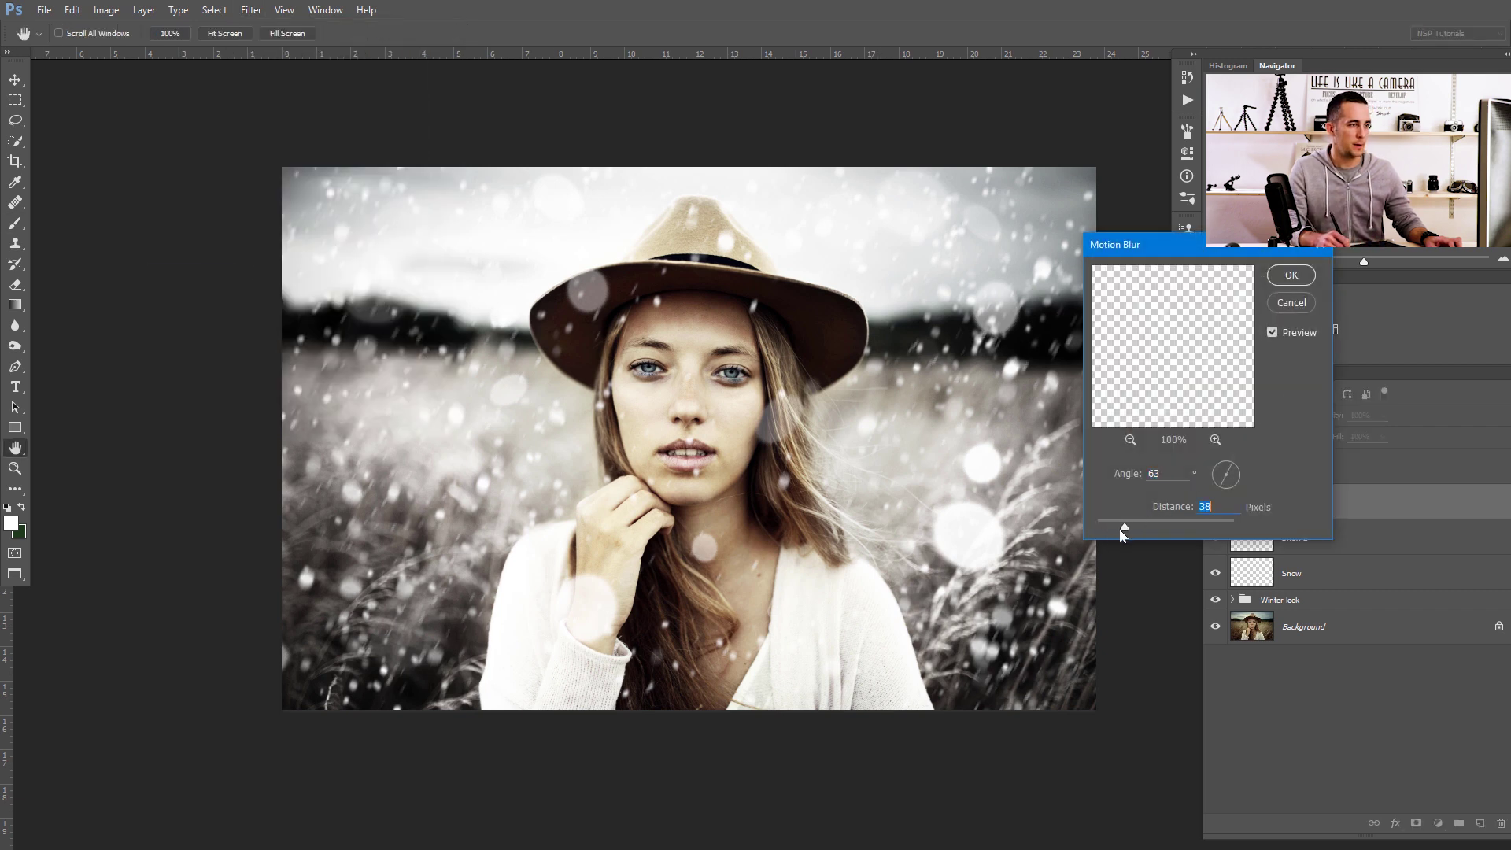
pyautogui.press('Return')
pyautogui.press('b')
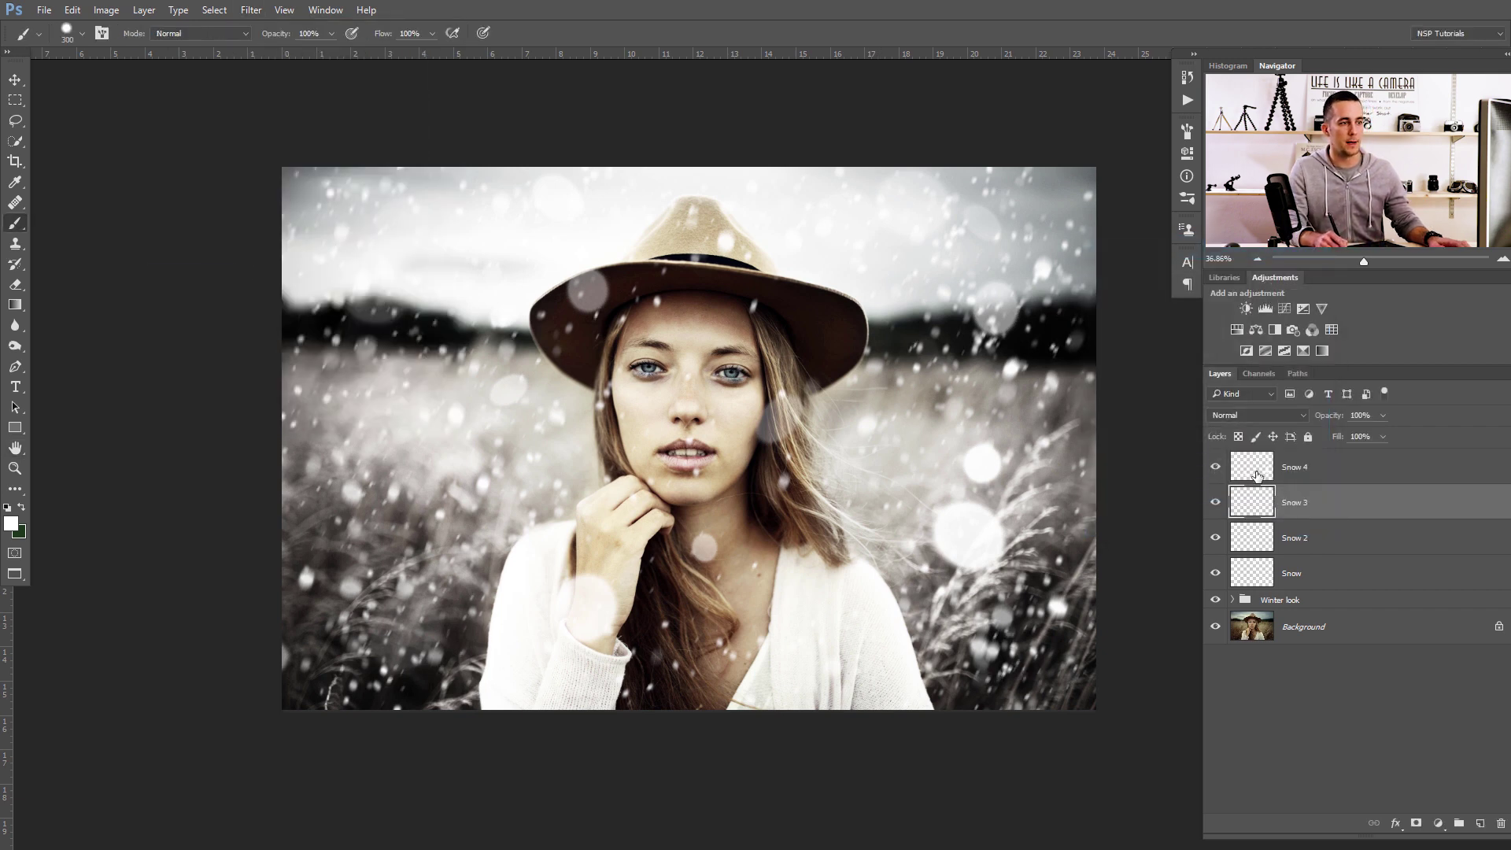
# Apply a Motion Blur with an angle of 63° and a distance of 103 pixels to the Snow 4 layer
pyautogui.click(250, 9)
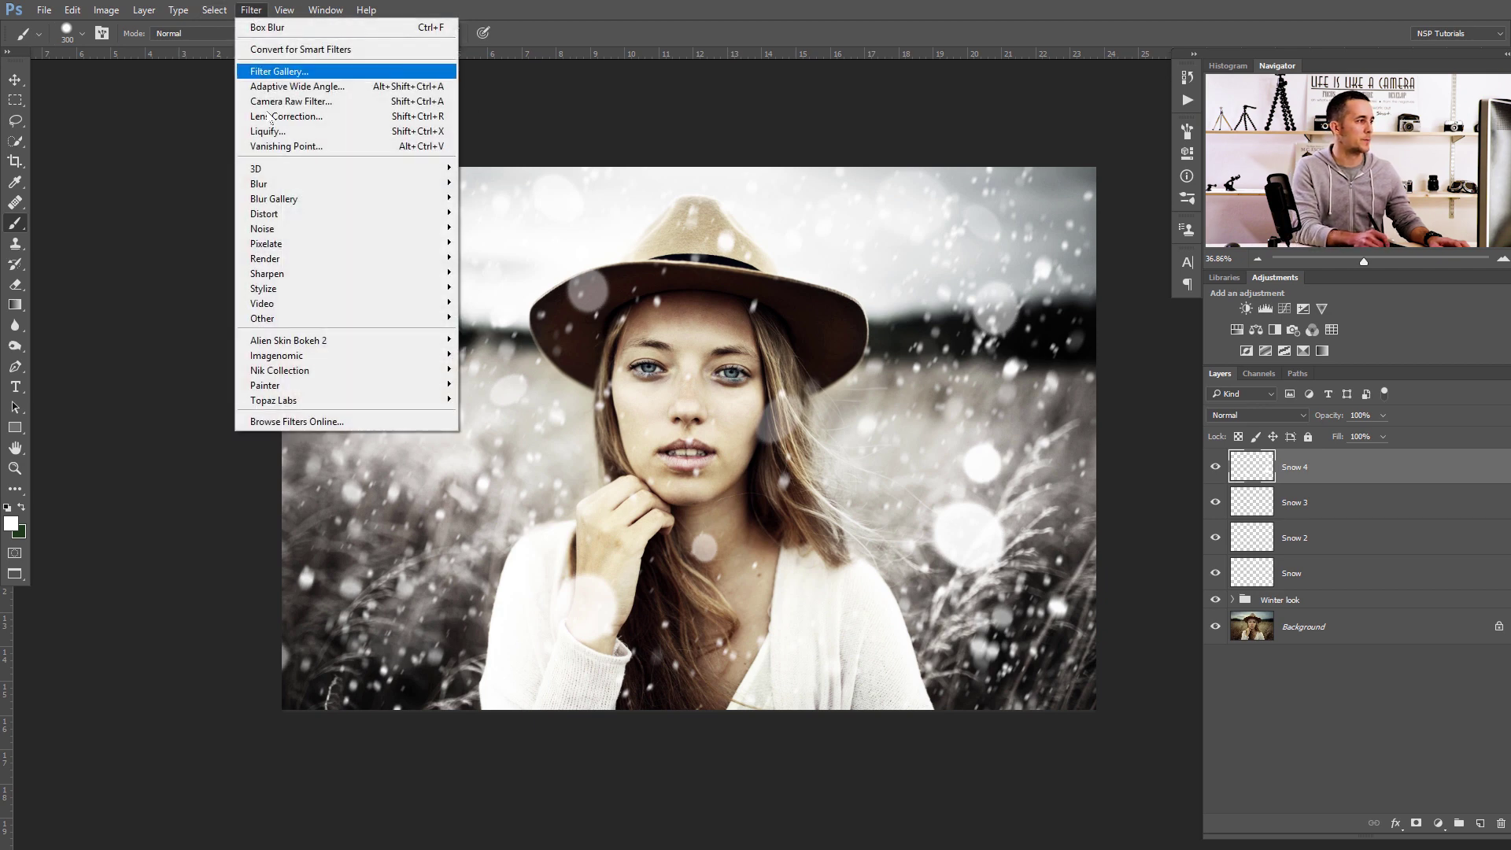
pyautogui.moveTo(282, 186)
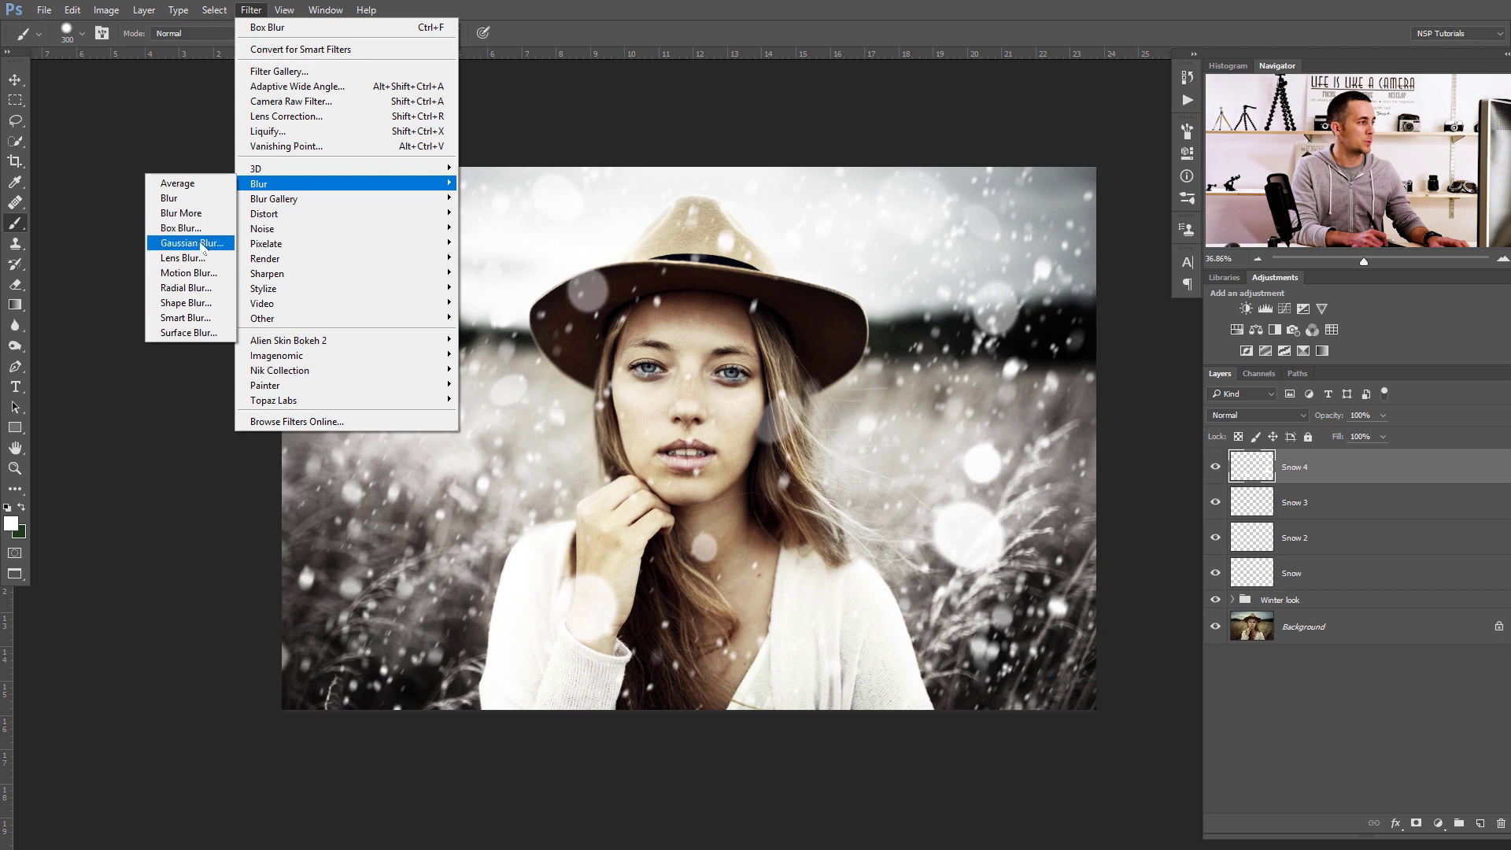
pyautogui.click(189, 273)
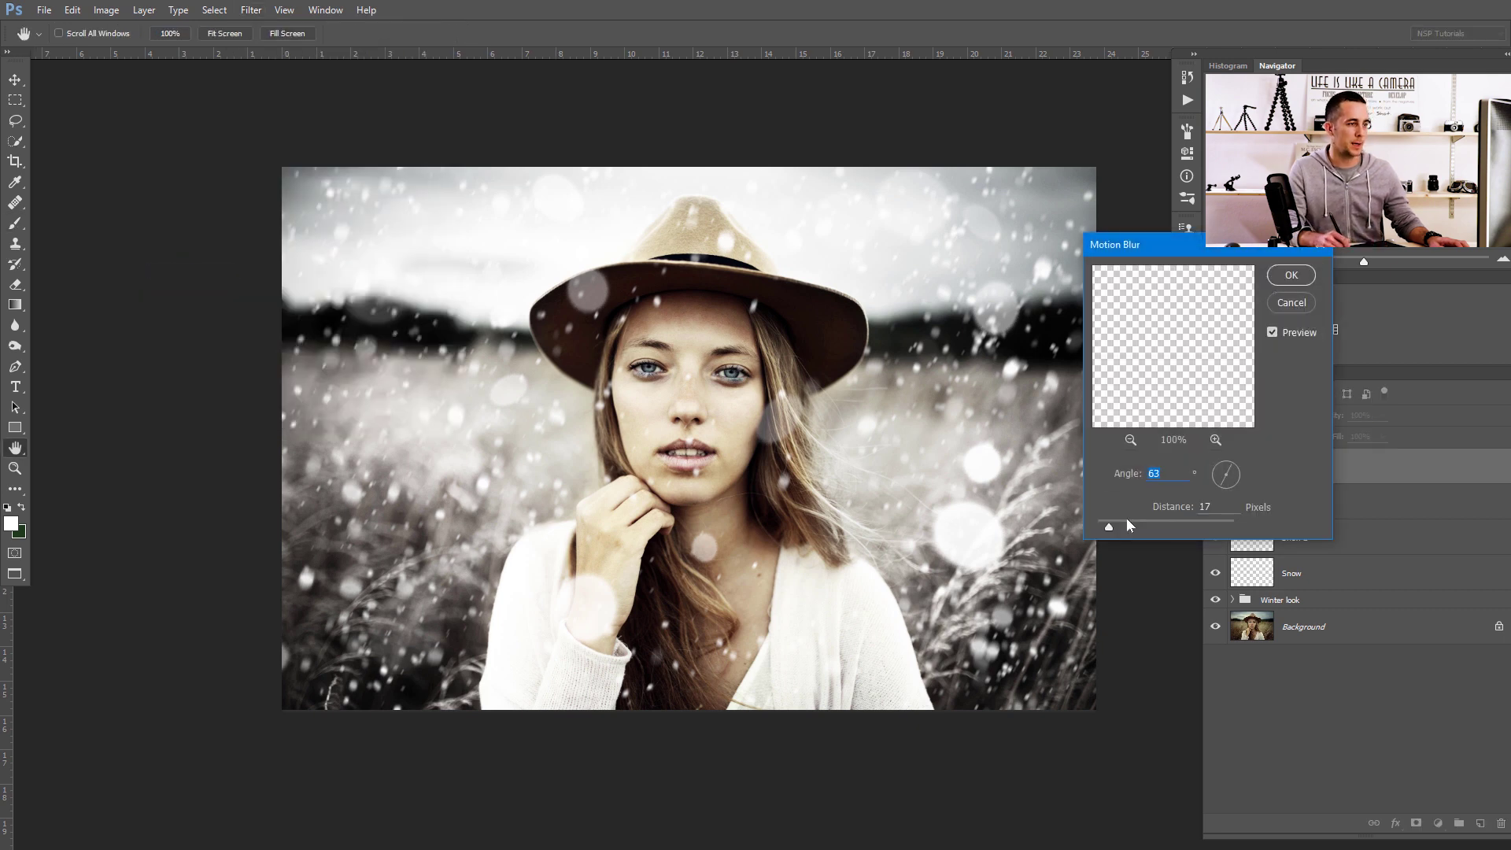
pyautogui.moveTo(1127, 524); pyautogui.dragTo(1134, 527)
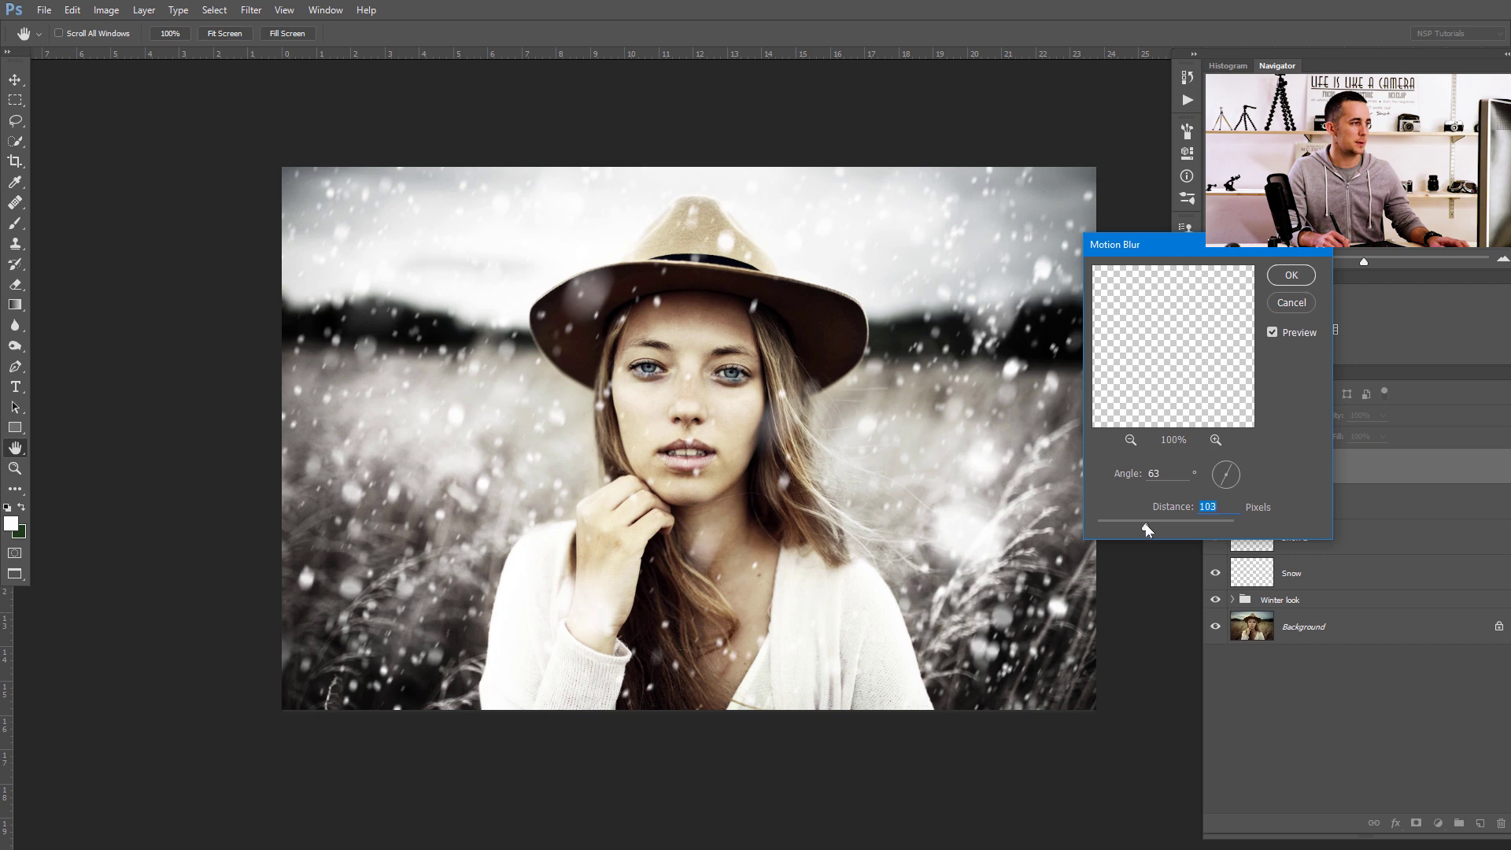
pyautogui.click(1283, 277)
pyautogui.press('b')
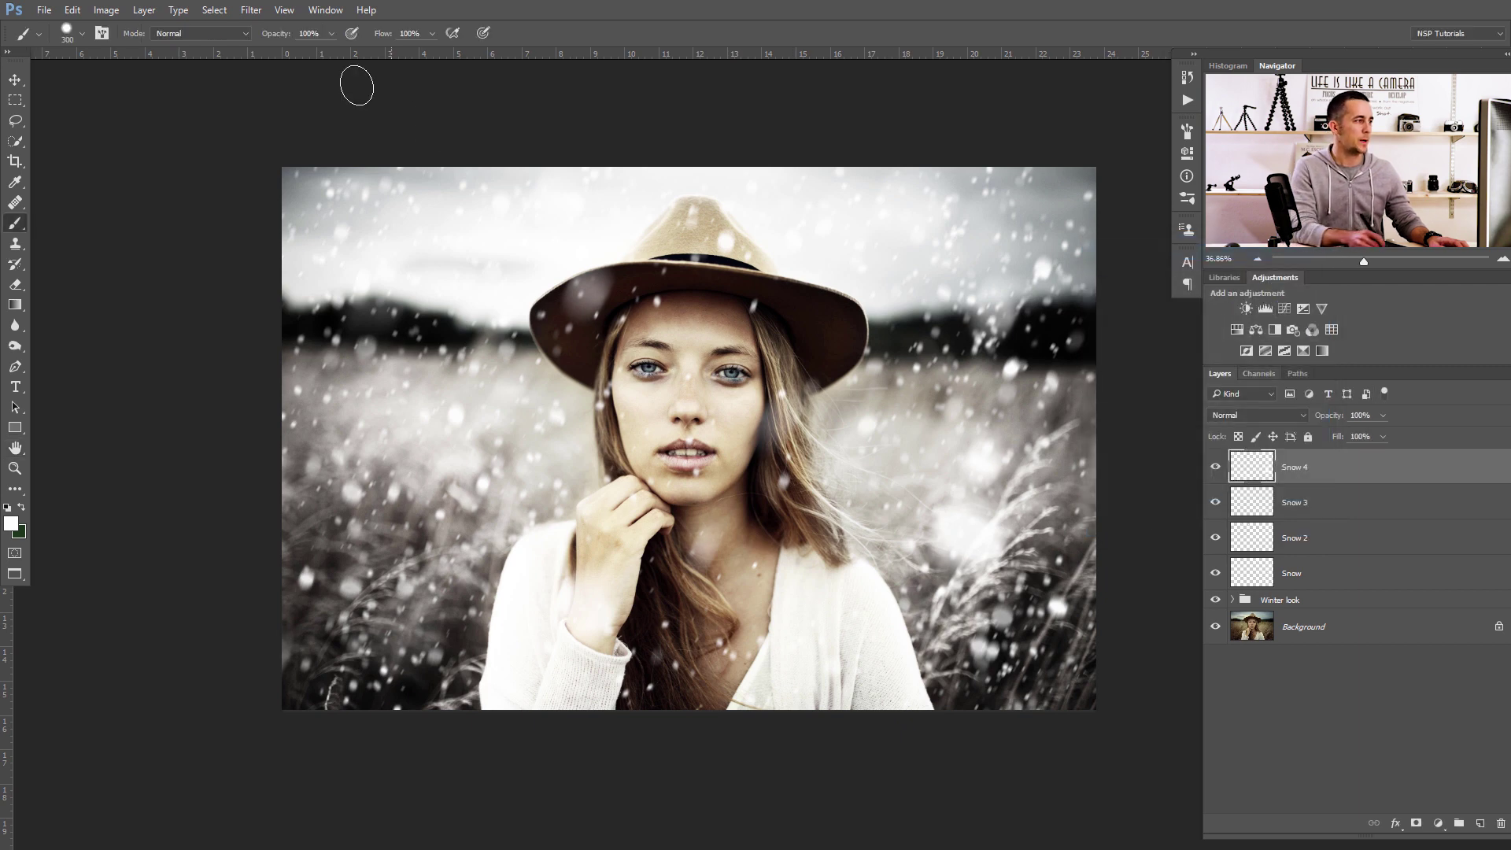
# Apply a Gaussian Blur with a radius of about 7.2 pixels to the Snow 4 layer and set its opacity to 93%
pyautogui.click(252, 9)
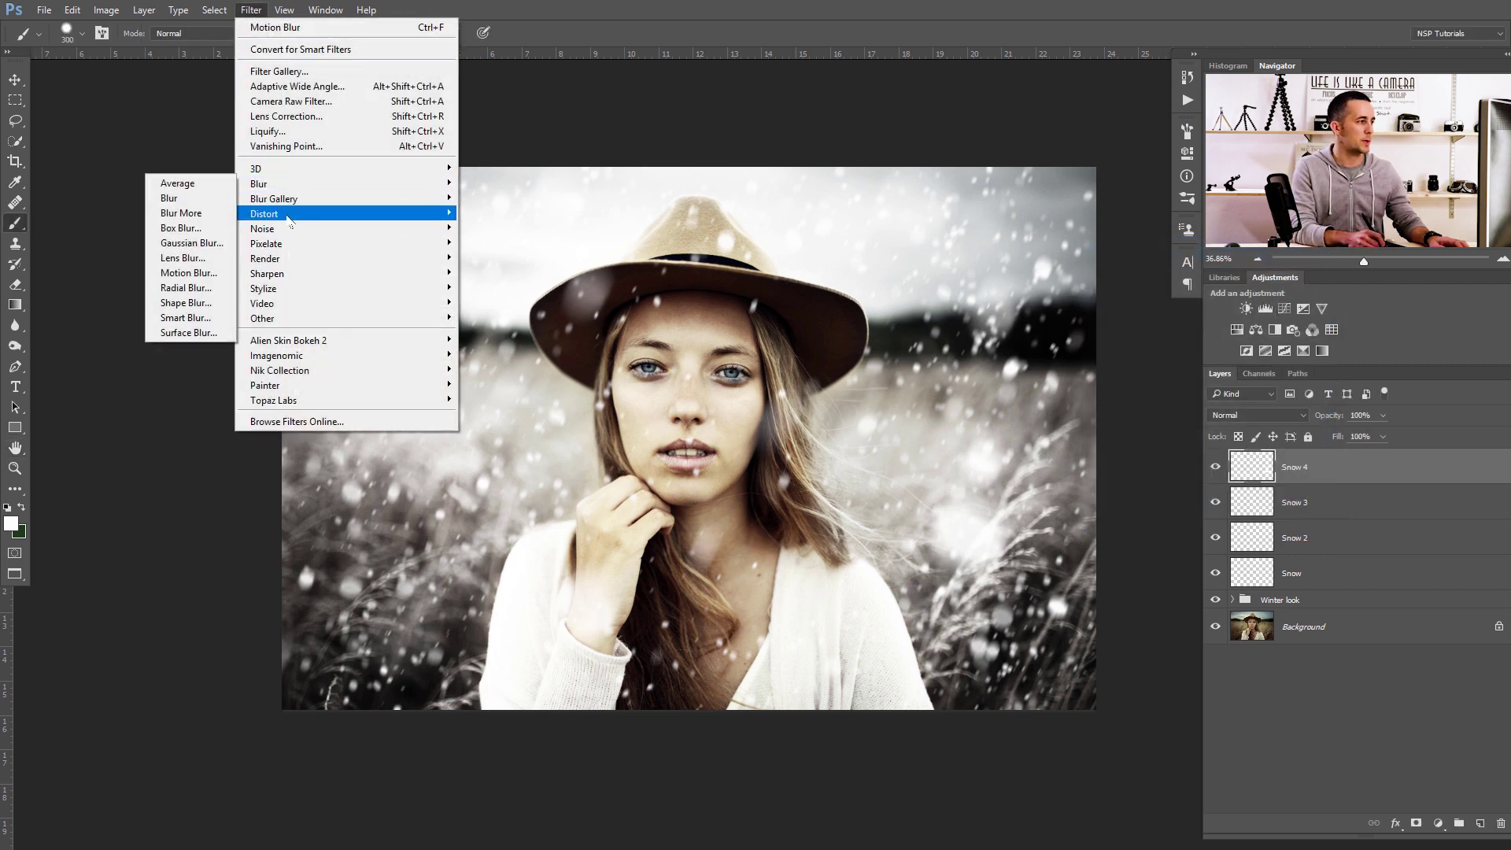
pyautogui.click(192, 243)
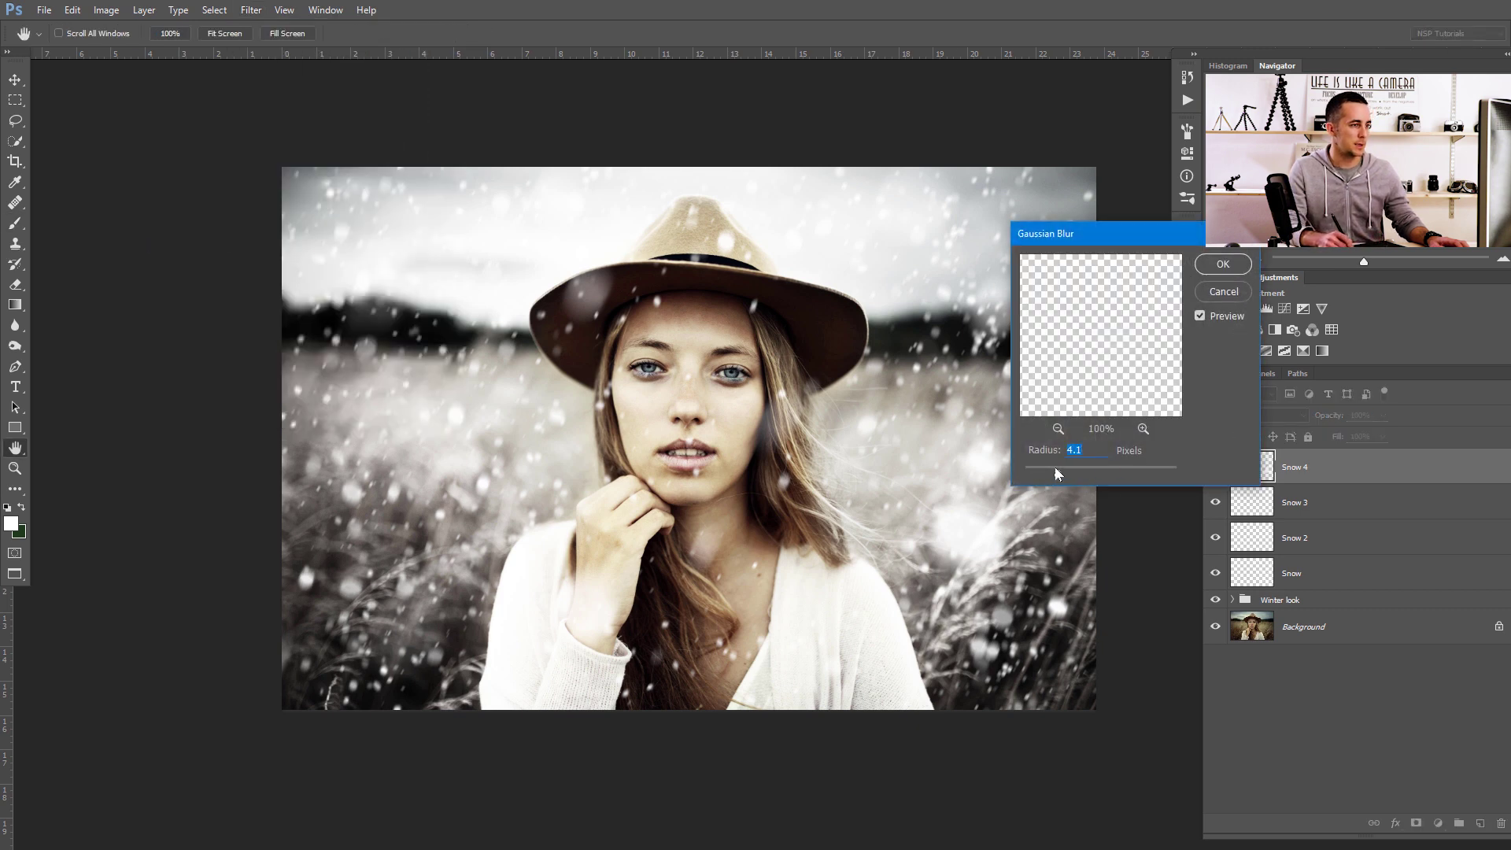
pyautogui.moveTo(1056, 468); pyautogui.dragTo(1072, 470)
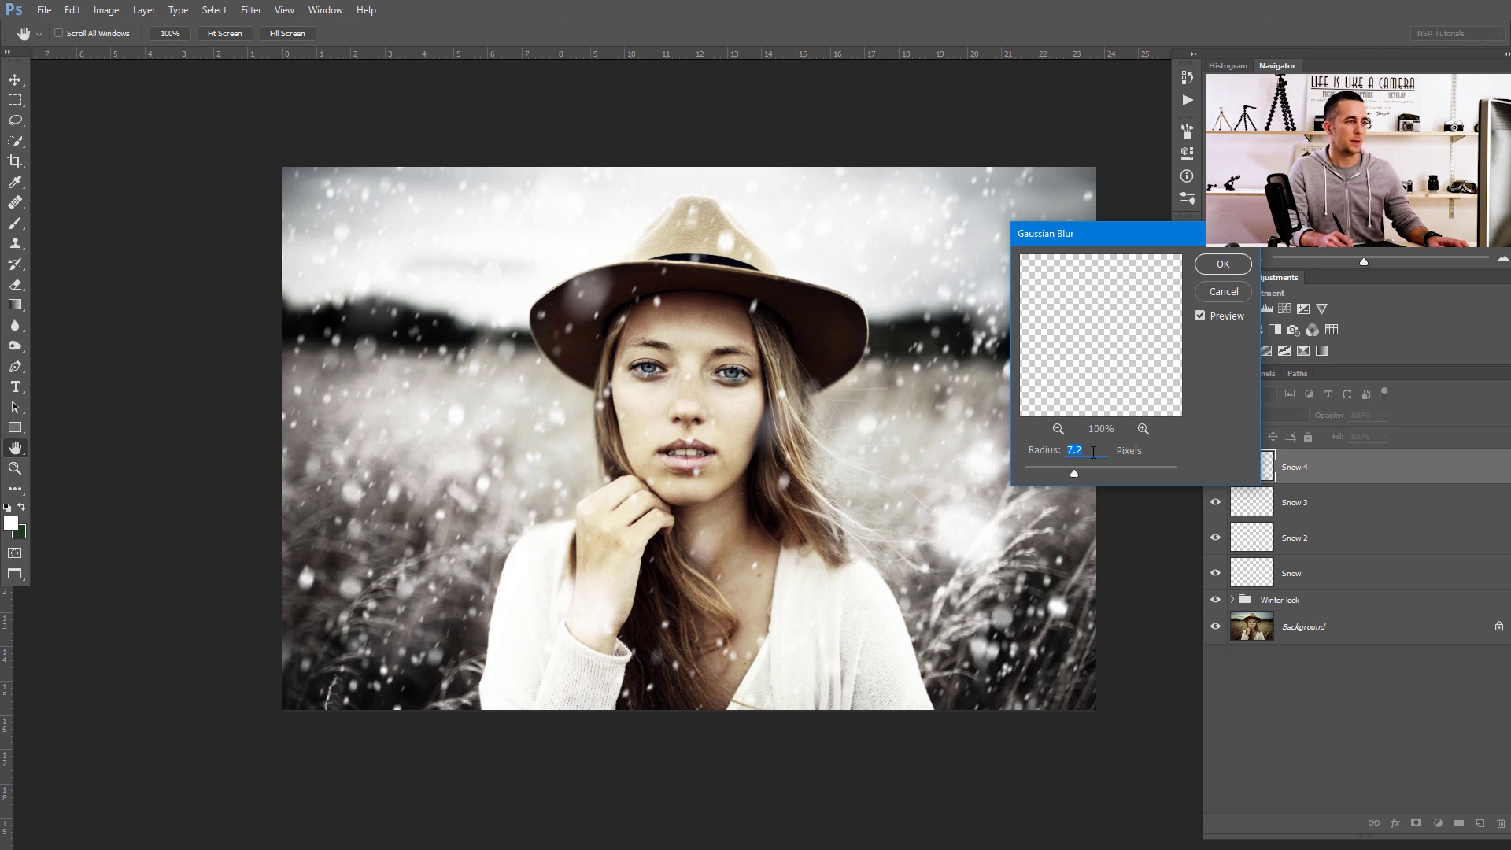
pyautogui.moveTo(1093, 474); pyautogui.dragTo(1094, 473)
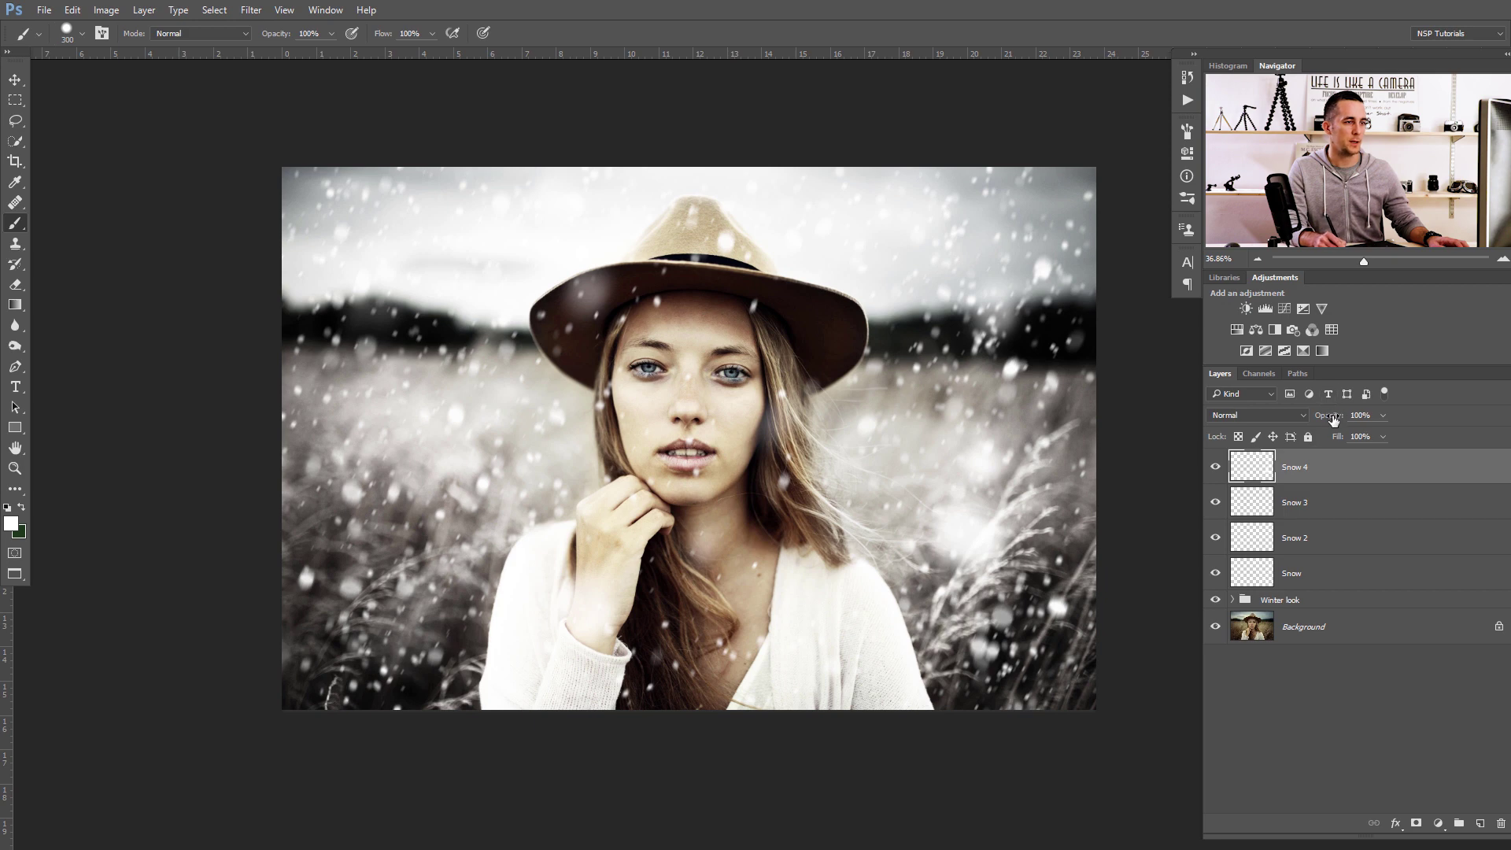
pyautogui.moveTo(1332, 419); pyautogui.dragTo(1321, 421)
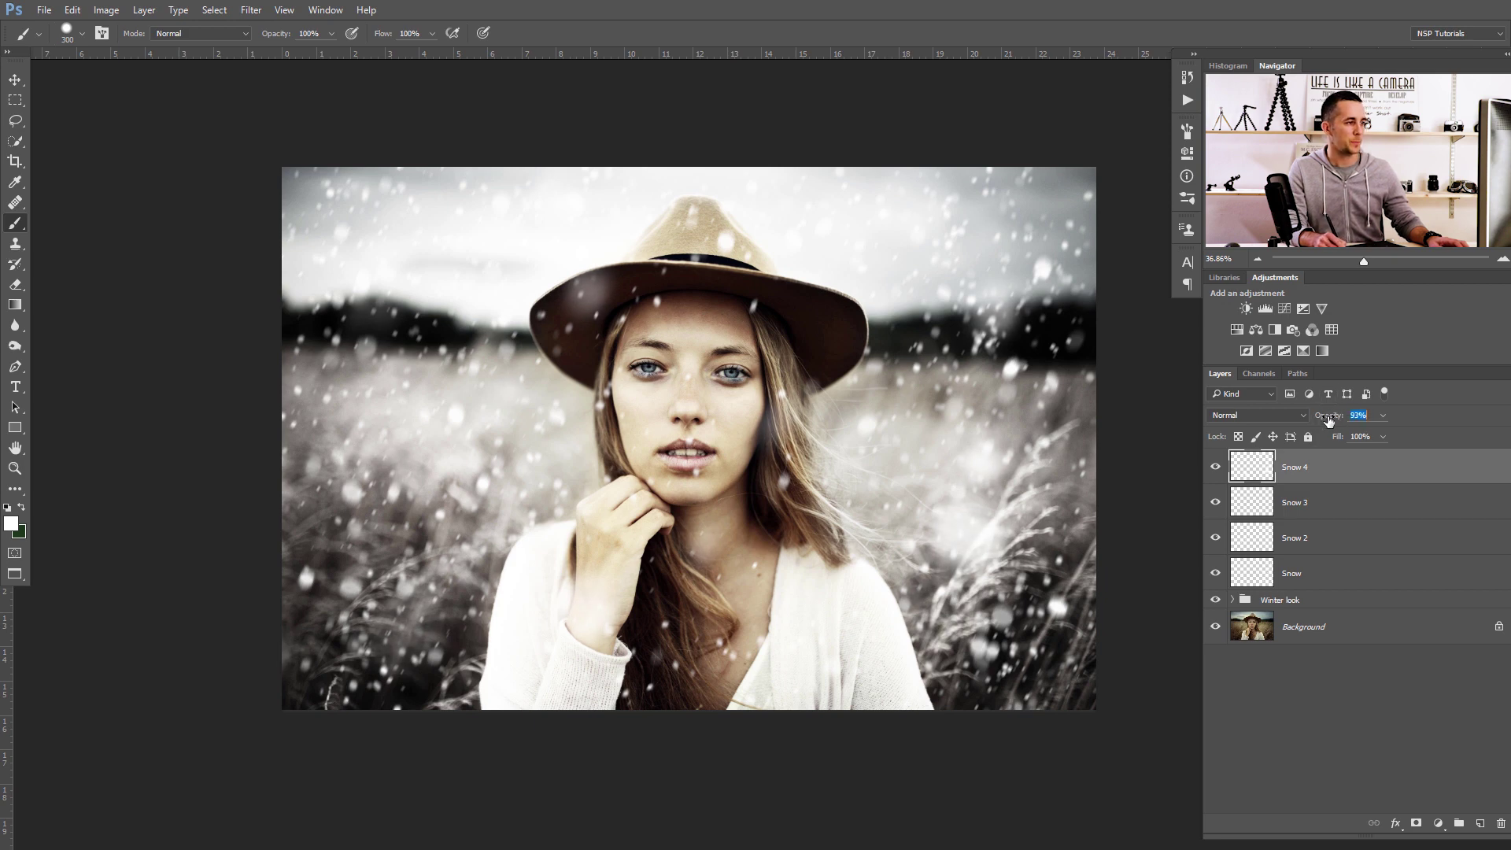
# Group the Snow, Snow 2, Snow 3 and Snow 4 layers and name the group Snow
pyautogui.click(1330, 467)
pyautogui.keyDown('shift'); pyautogui.click(1256, 582); pyautogui.keyUp('shift')
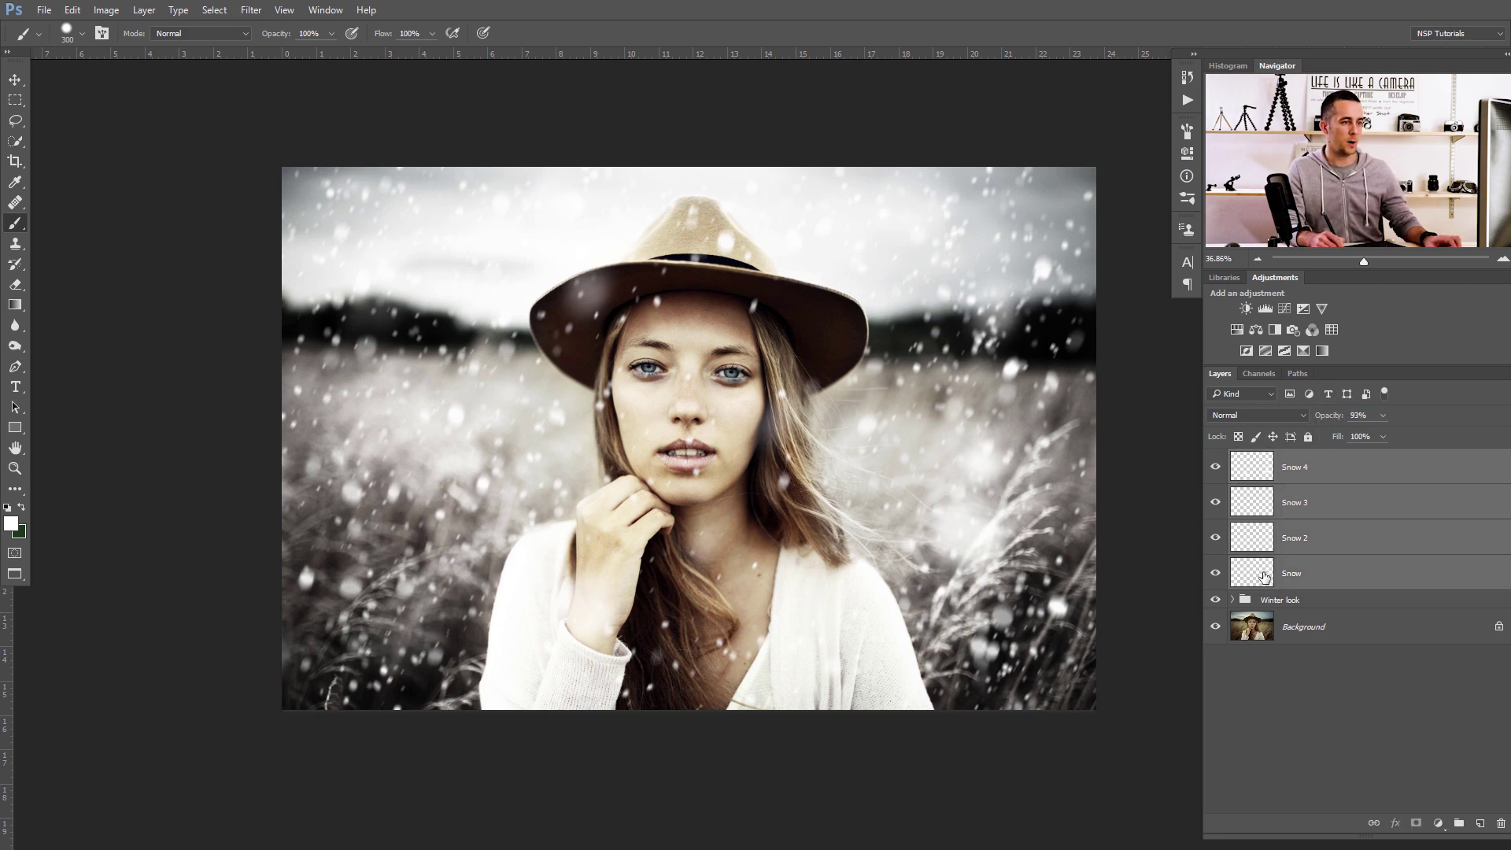
pyautogui.hotkey('ctrl', 'g')
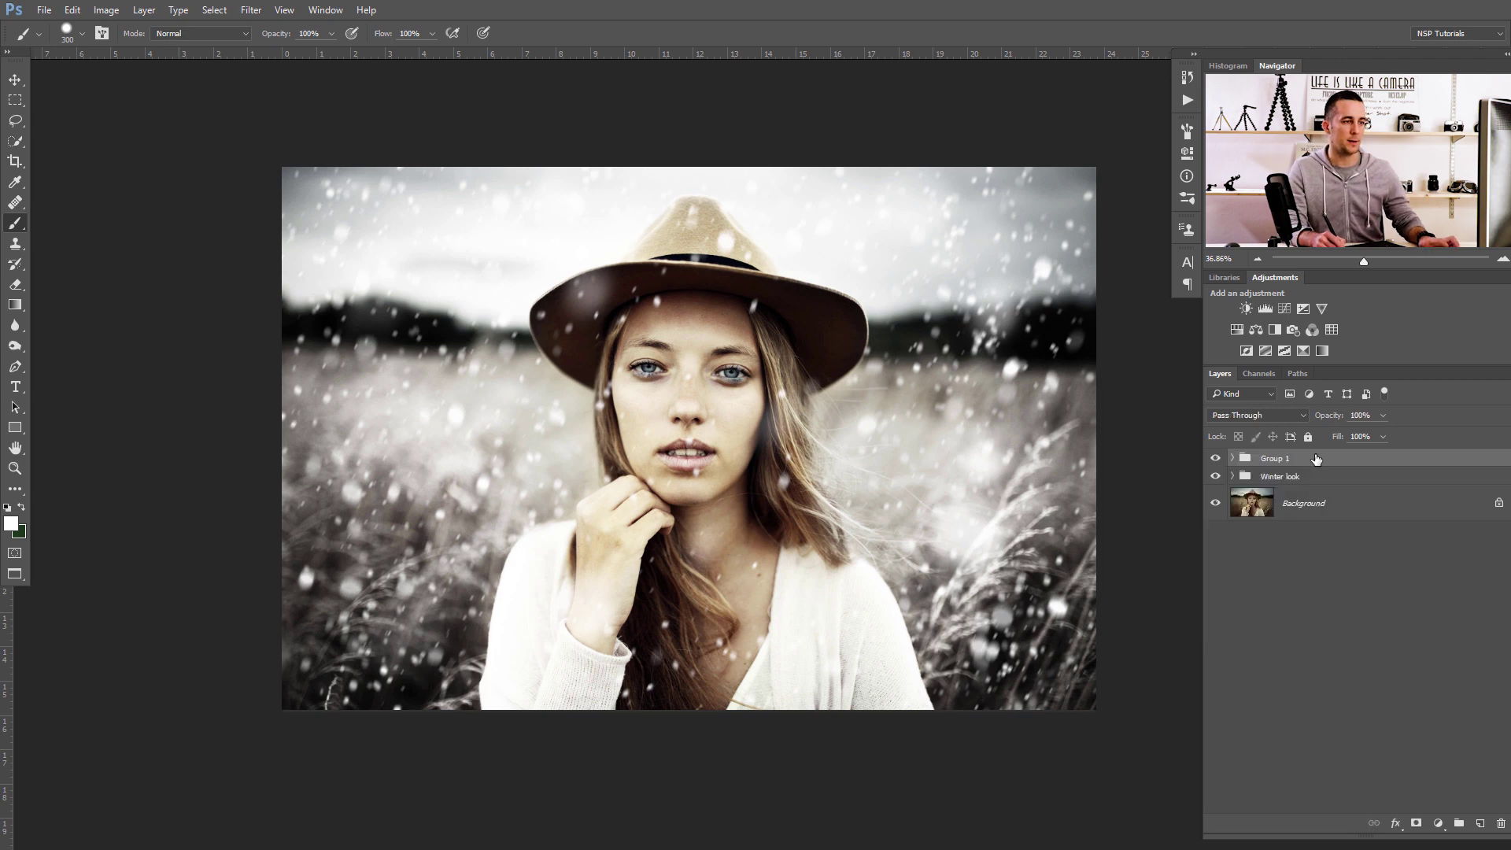
pyautogui.doubleClick(1275, 458)
pyautogui.write('Snow')
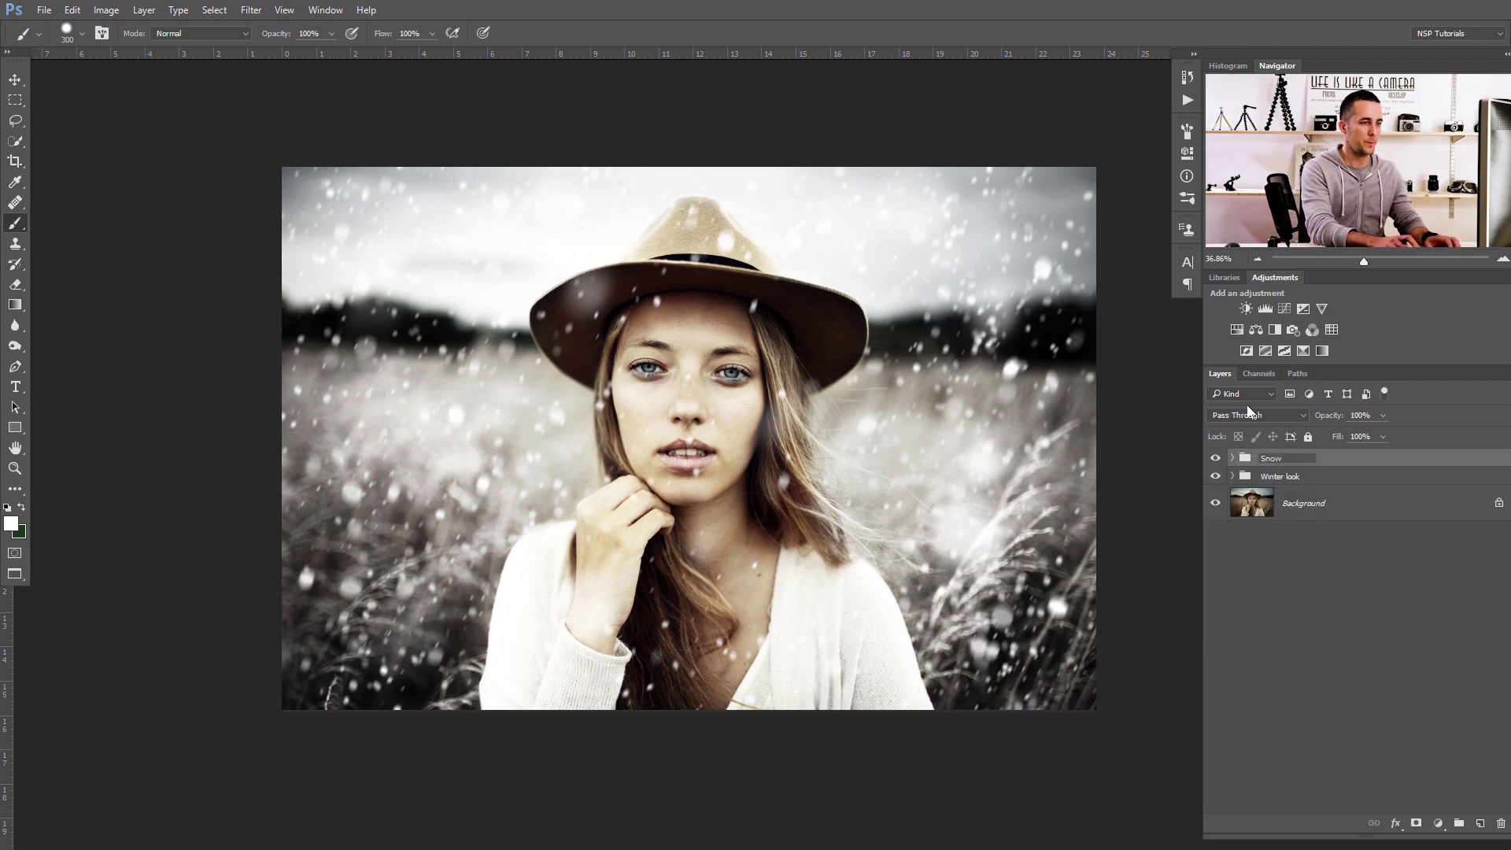
pyautogui.press('Return')
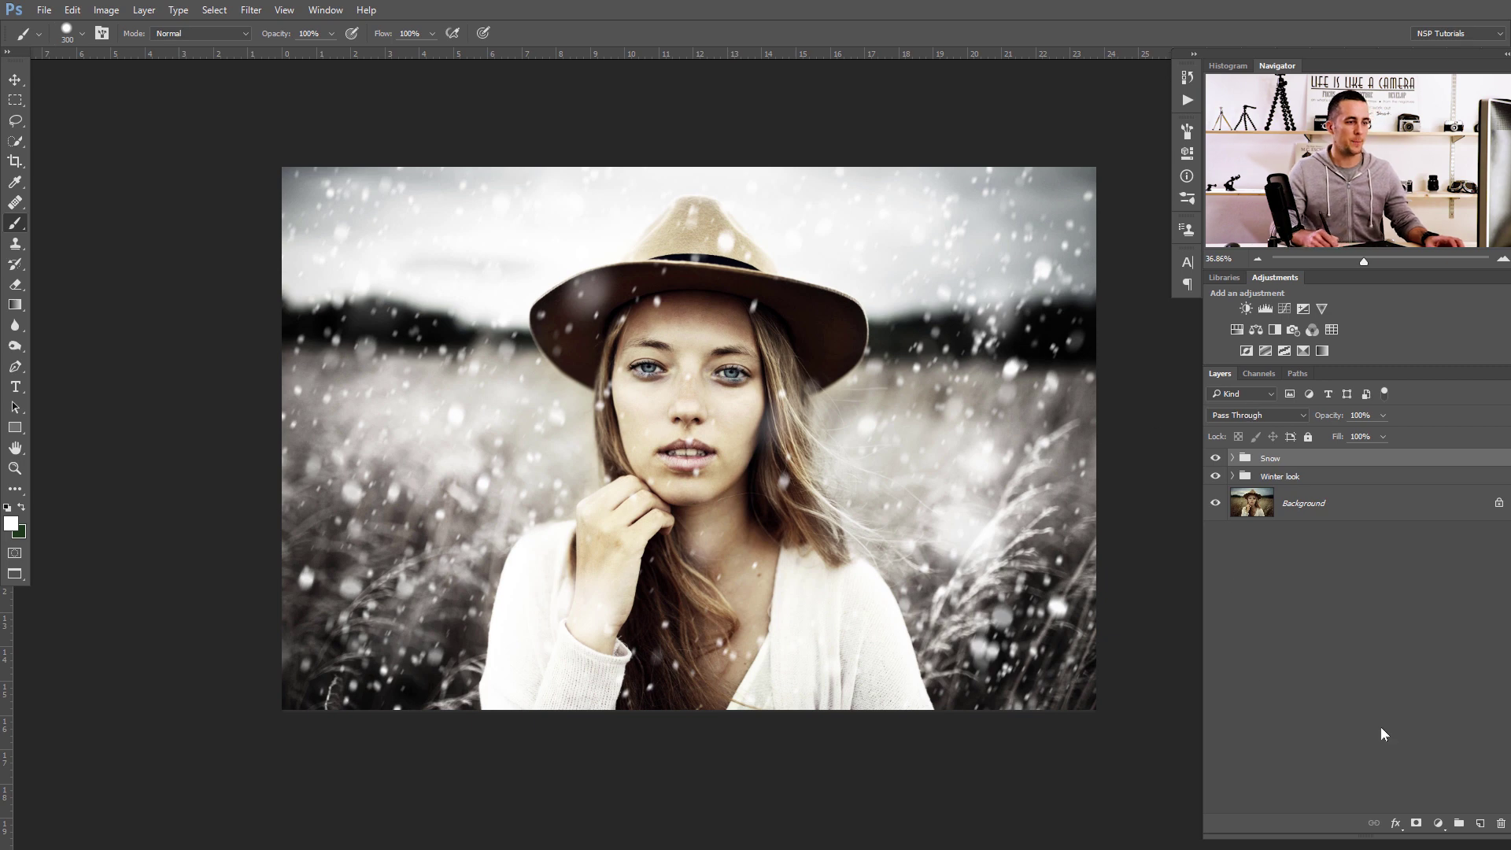
# Add a layer mask to the Snow group and set up a black, soft round 300 px brush with 0% hardness
pyautogui.click(1416, 823)
pyautogui.press('x')
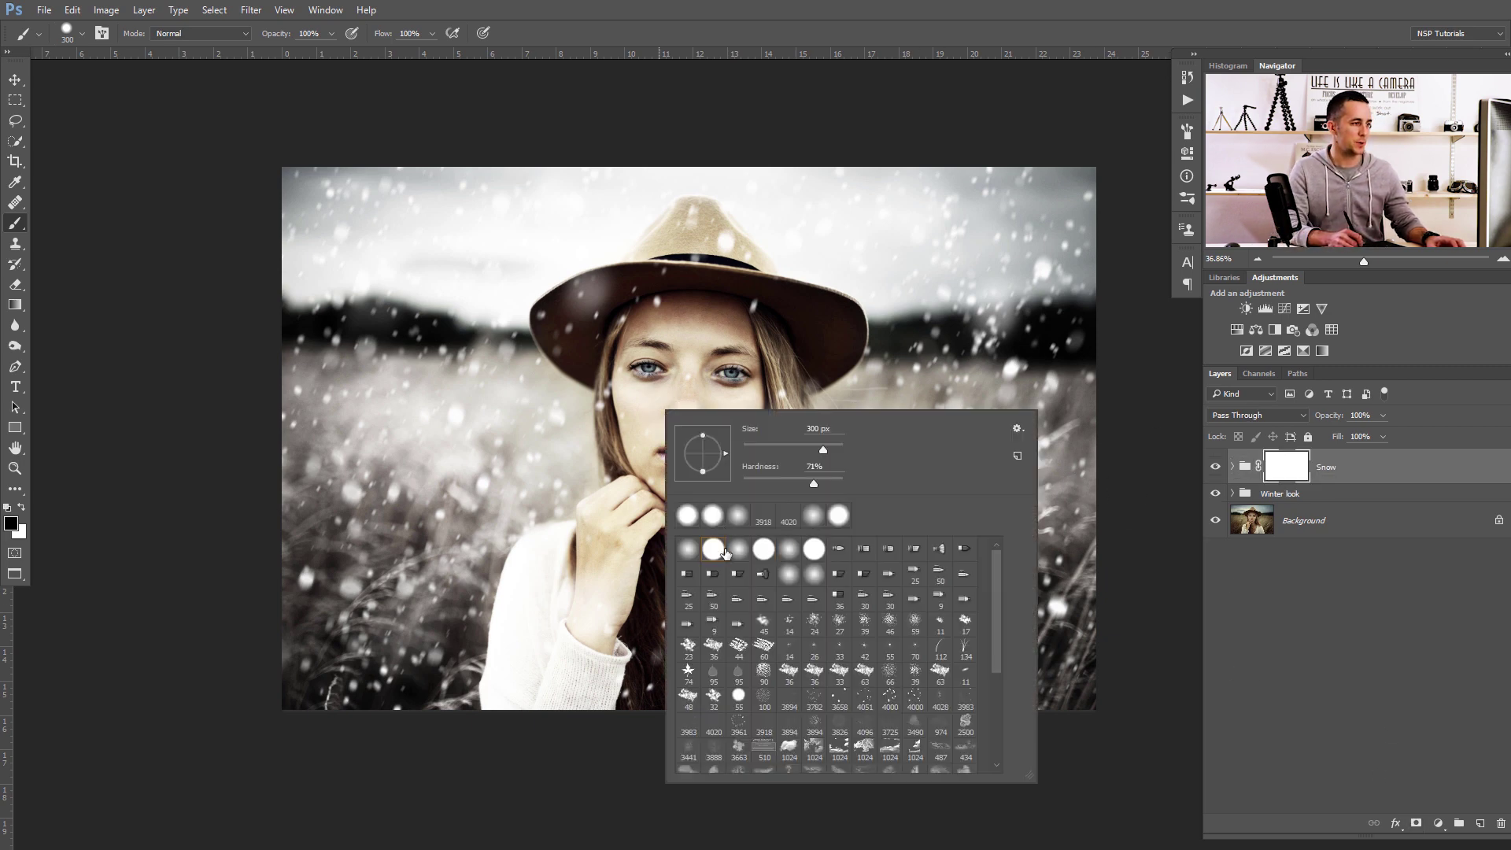
pyautogui.click(718, 550)
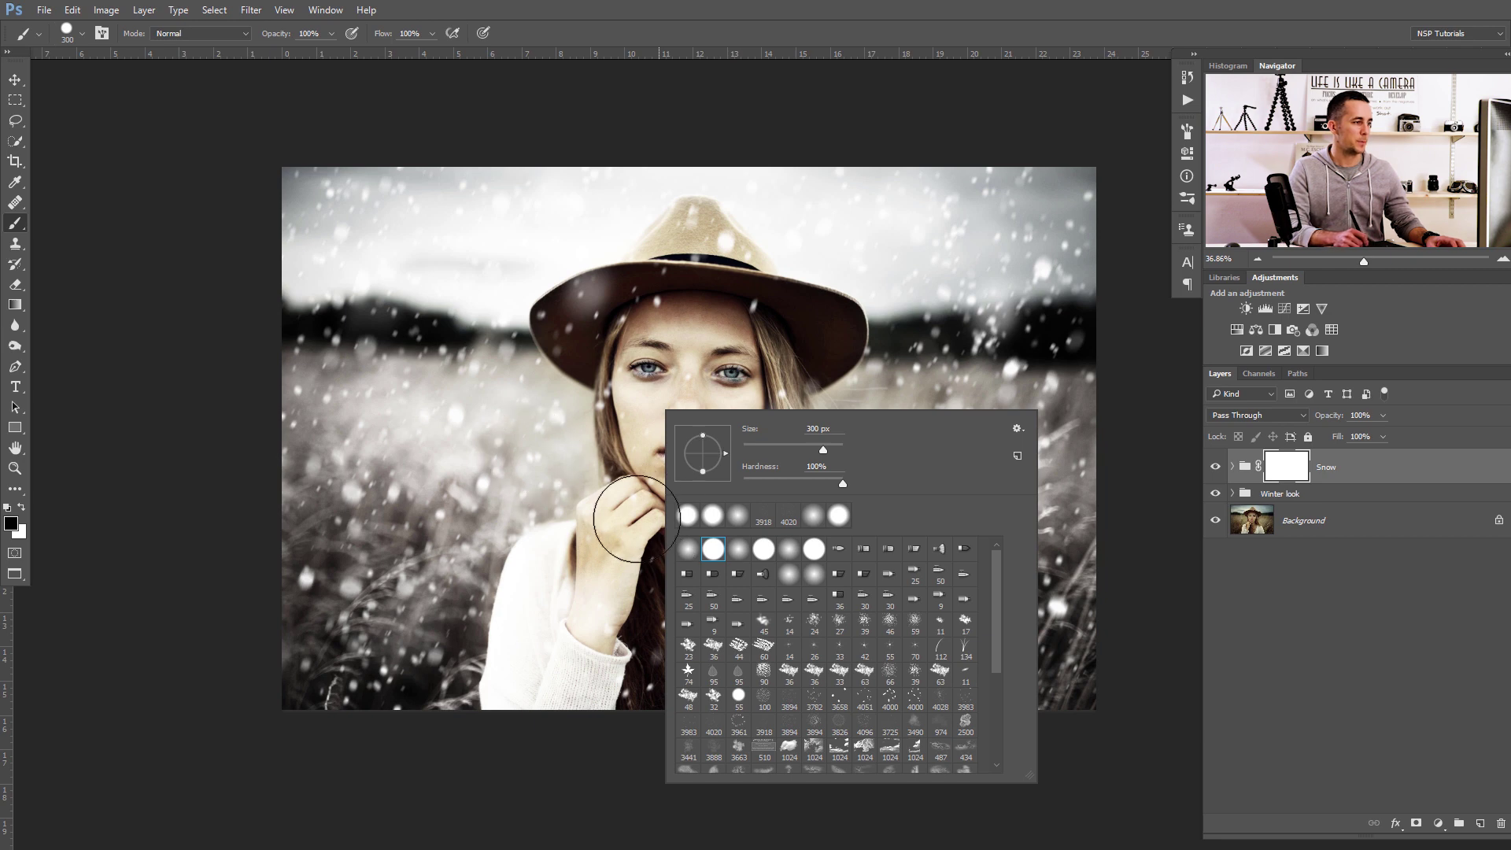
pyautogui.click(727, 517)
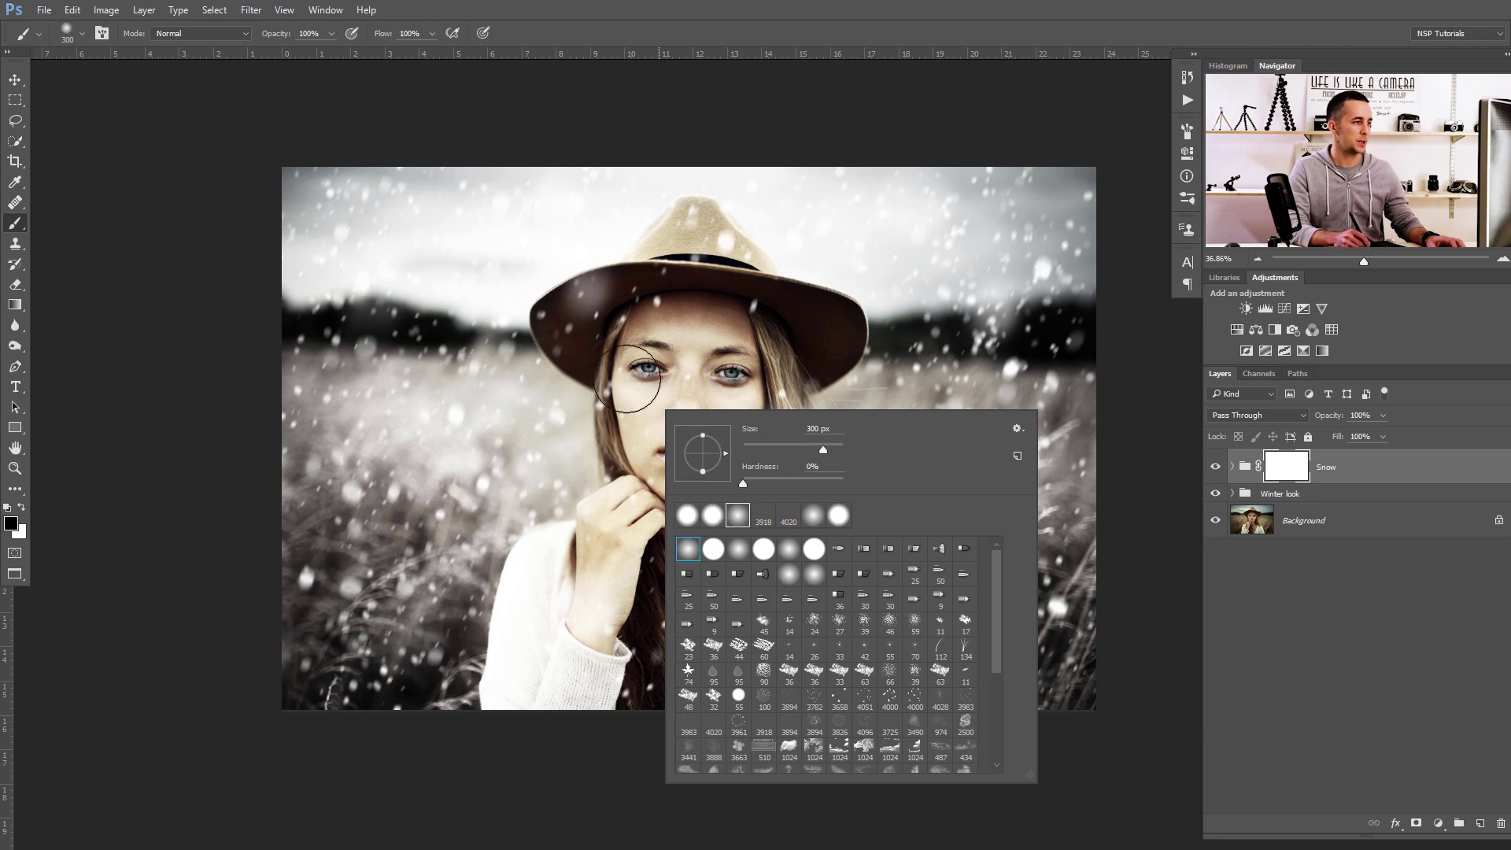
# Paint black on the Snow group's mask over the face, hair and hand, with the brush opacity at 50%, to reduce the flakes there
pyautogui.moveTo(647, 346)
pyautogui.mouseDown()
pyautogui.moveTo(688, 400)
pyautogui.moveTo(679, 506)
pyautogui.moveTo(707, 416)
pyautogui.moveTo(682, 554)
pyautogui.moveTo(698, 384)
pyautogui.moveTo(678, 332)
pyautogui.moveTo(627, 314)
pyautogui.moveTo(600, 326)
pyautogui.moveTo(613, 307)
pyautogui.moveTo(702, 311)
pyautogui.moveTo(757, 344)
pyautogui.moveTo(816, 336)
pyautogui.moveTo(754, 409)
pyautogui.moveTo(722, 657)
pyautogui.moveTo(665, 646)
pyautogui.moveTo(648, 767)
pyautogui.moveTo(574, 668)
pyautogui.mouseUp()
pyautogui.hotkey('ctrl', 'z')
pyautogui.press('5')
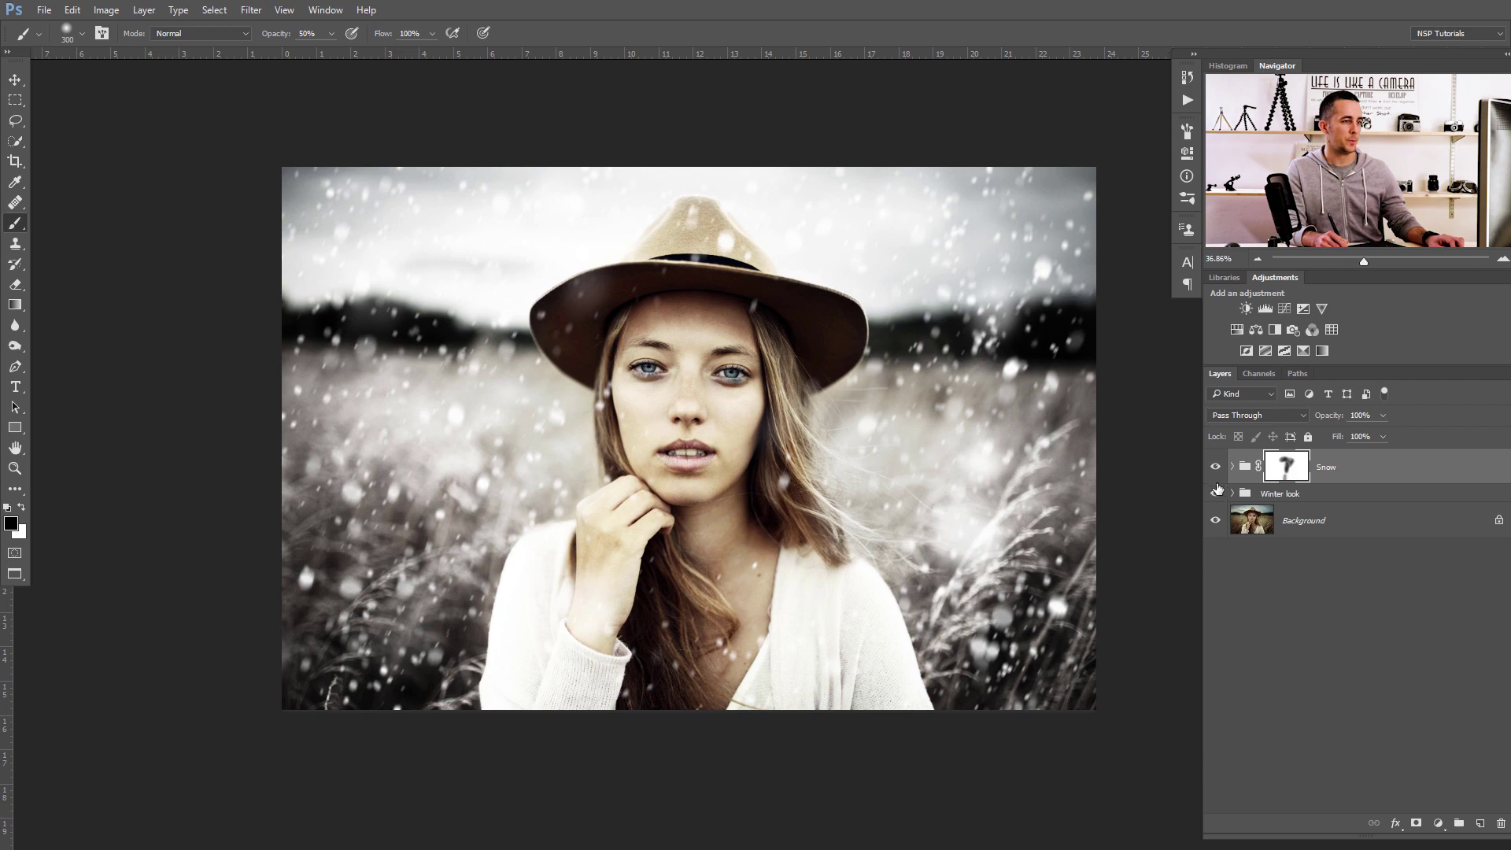
pyautogui.moveTo(1217, 489); pyautogui.dragTo(1219, 498)
pyautogui.press('x')
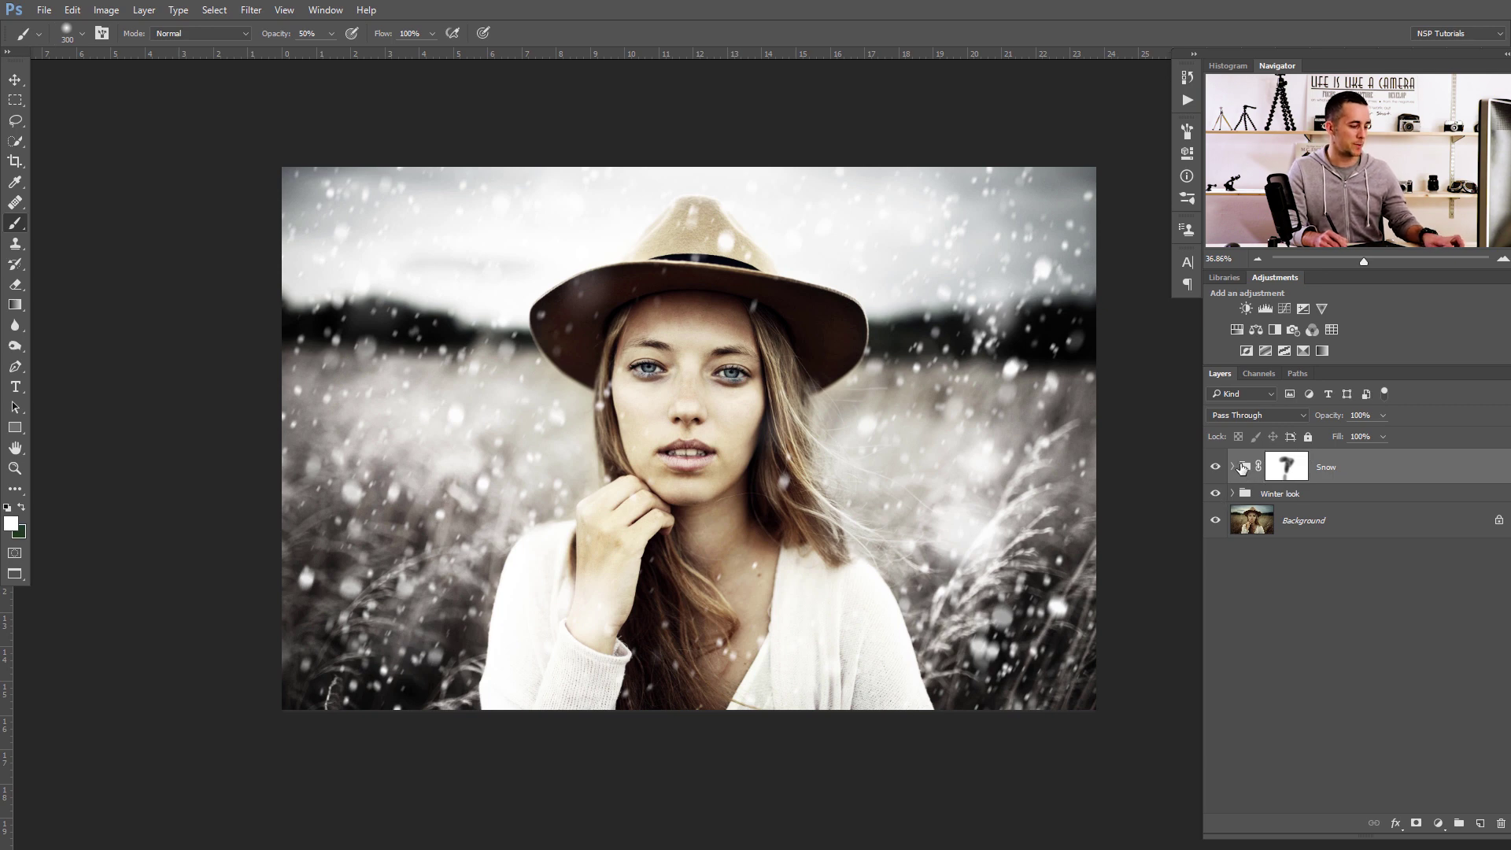
# Stamp all visible layers into a new layer and, in Camera Raw, set Temperature -8, Tint -5, Clarity +3 and Contrast -32
pyautogui.hotkey('ctrl', 'shift', 'alt', 'e')
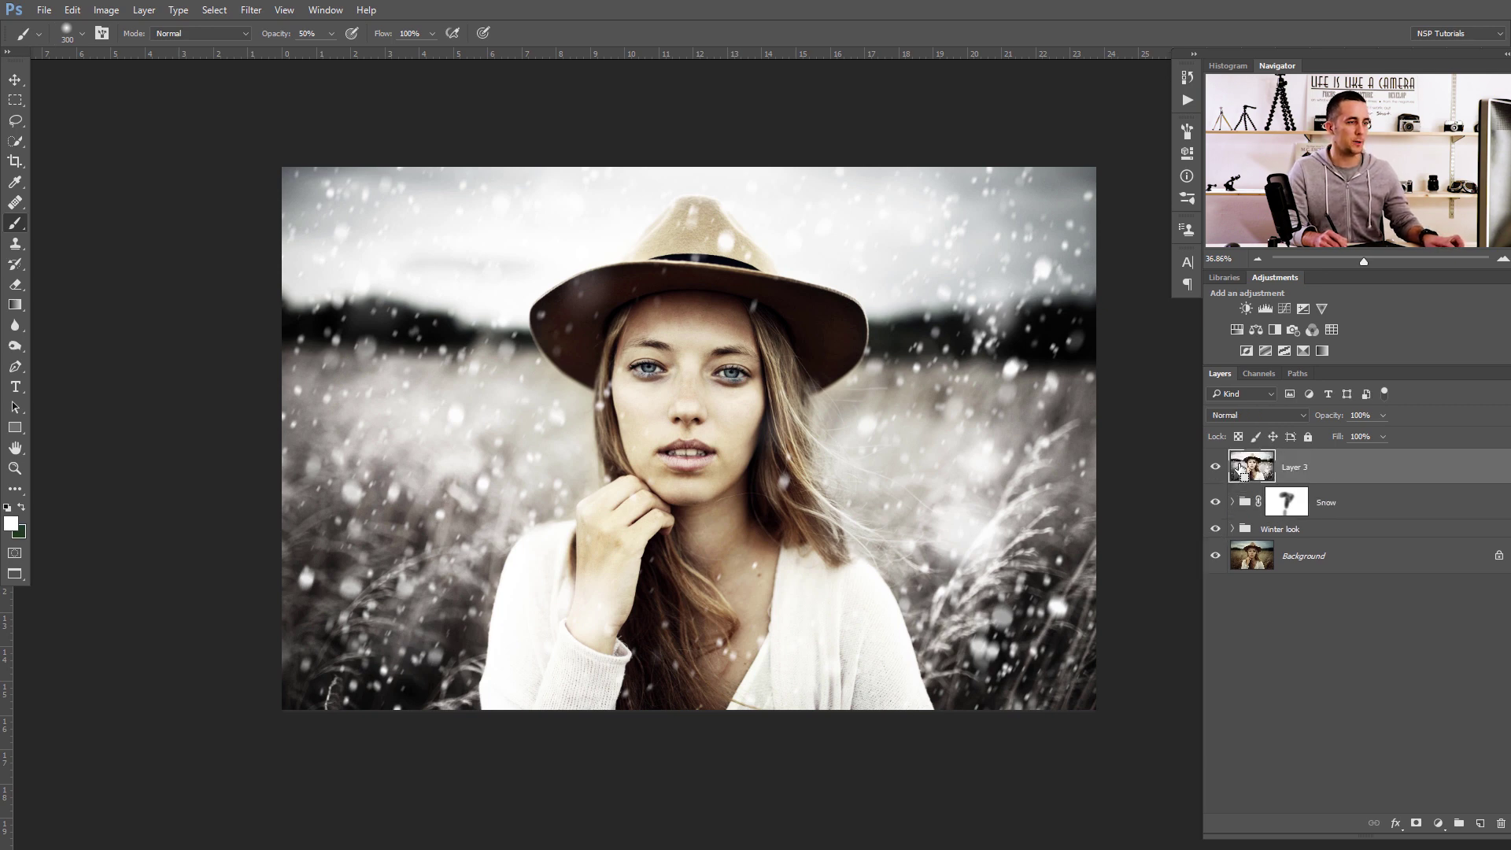
pyautogui.click(244, 11)
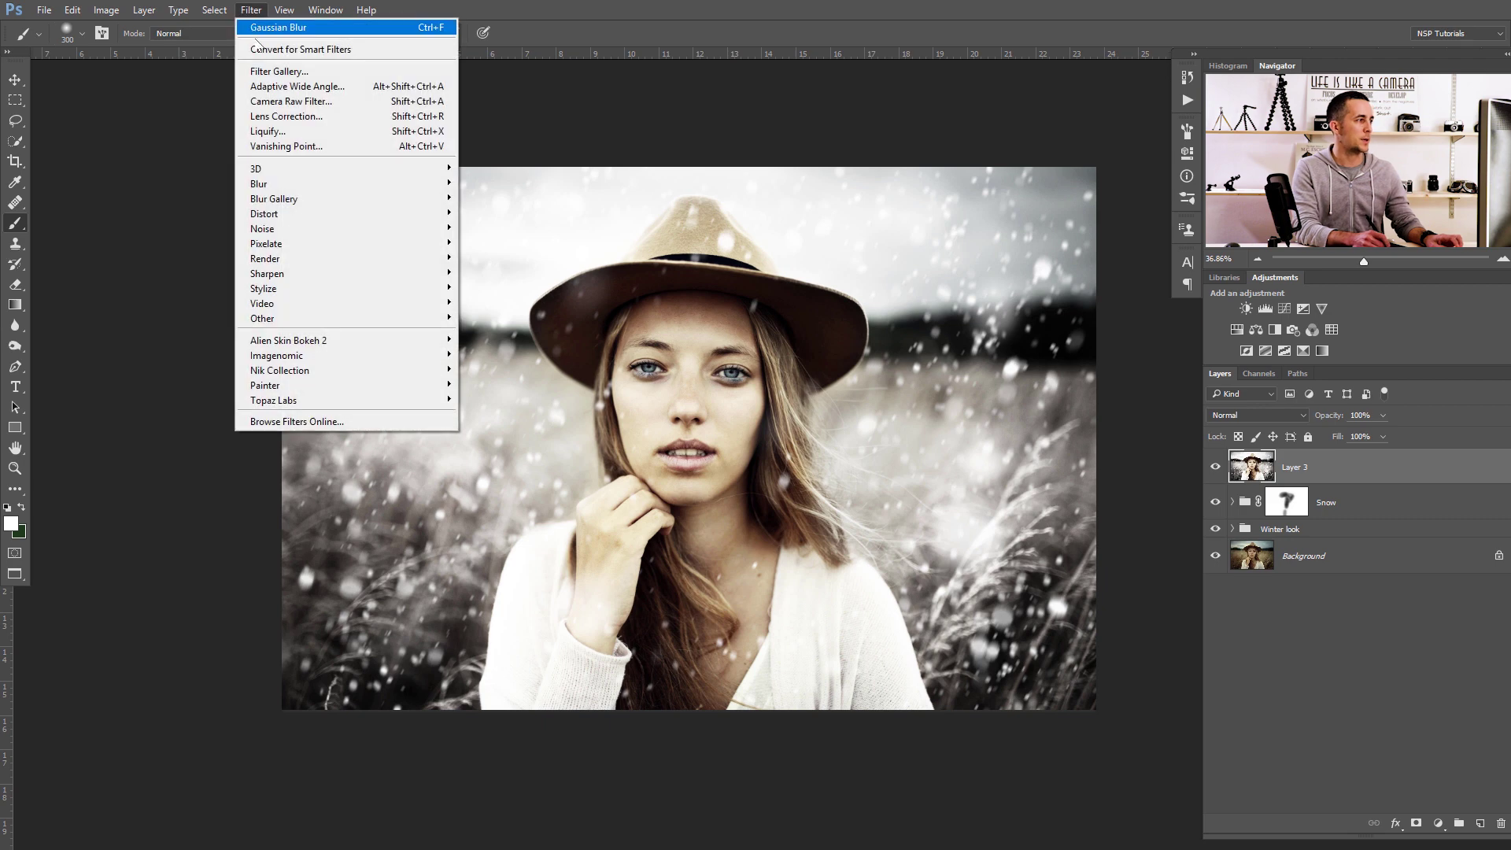
pyautogui.click(290, 100)
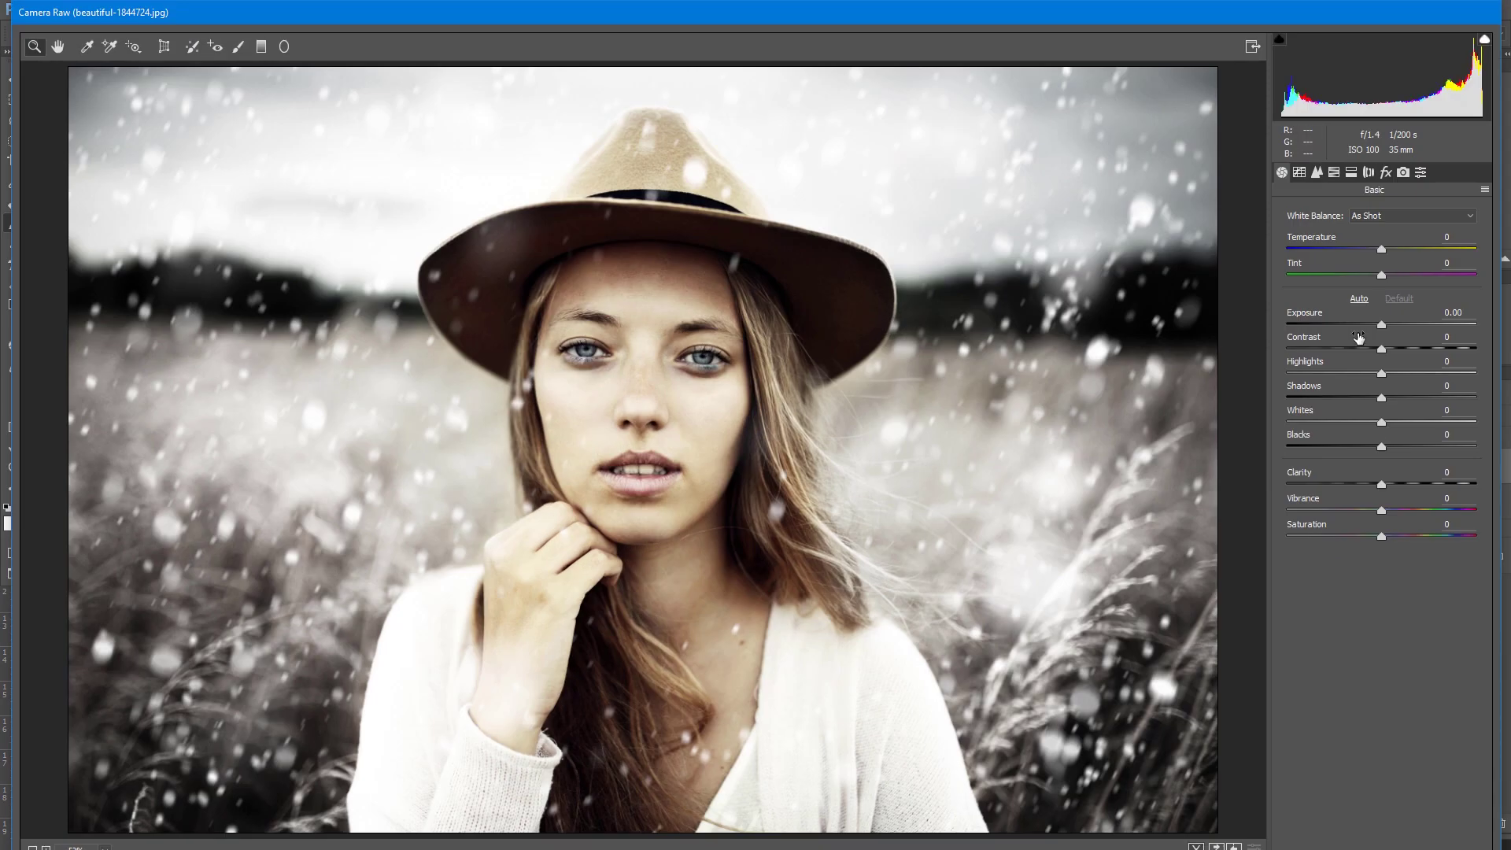
pyautogui.moveTo(1379, 249); pyautogui.dragTo(1378, 275)
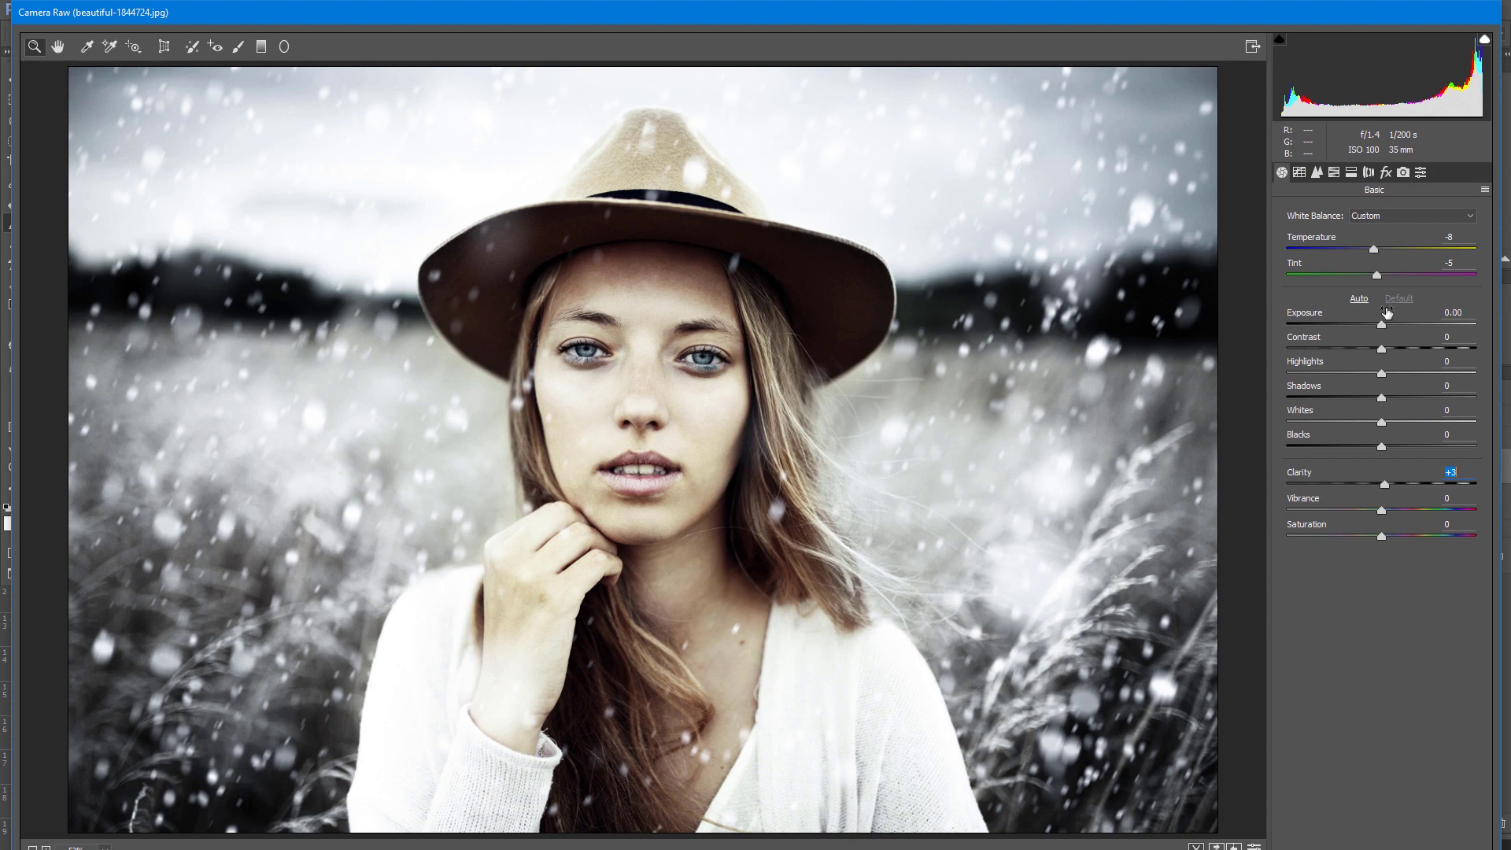
pyautogui.moveTo(1383, 345); pyautogui.dragTo(1310, 366)
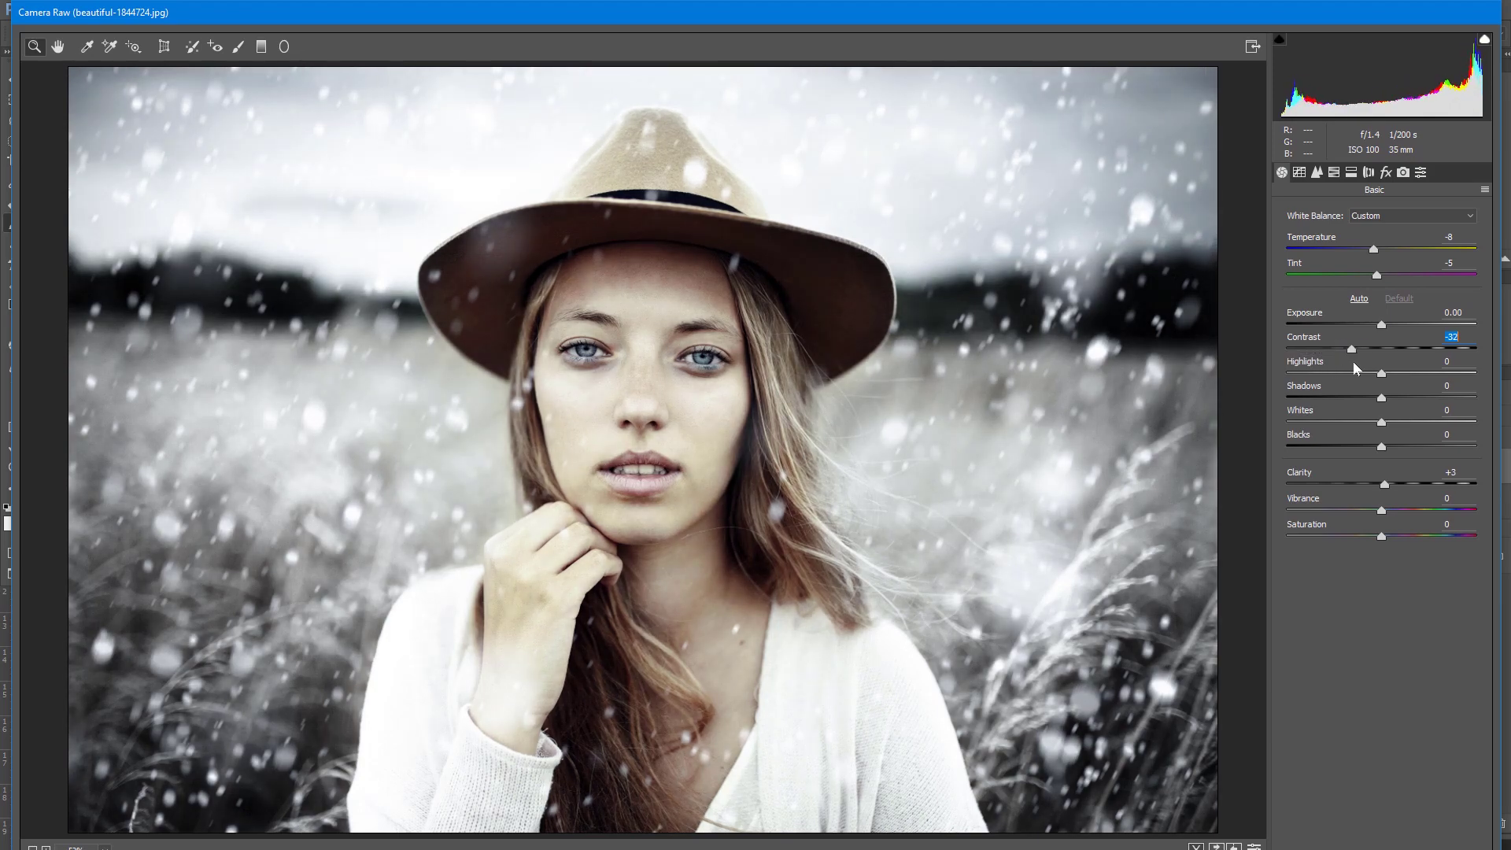
# Set the post-crop vignetting amount to +8, split-tone the shadows with a slight blue tint, and apply the Camera Raw filter
pyautogui.click(1386, 174)
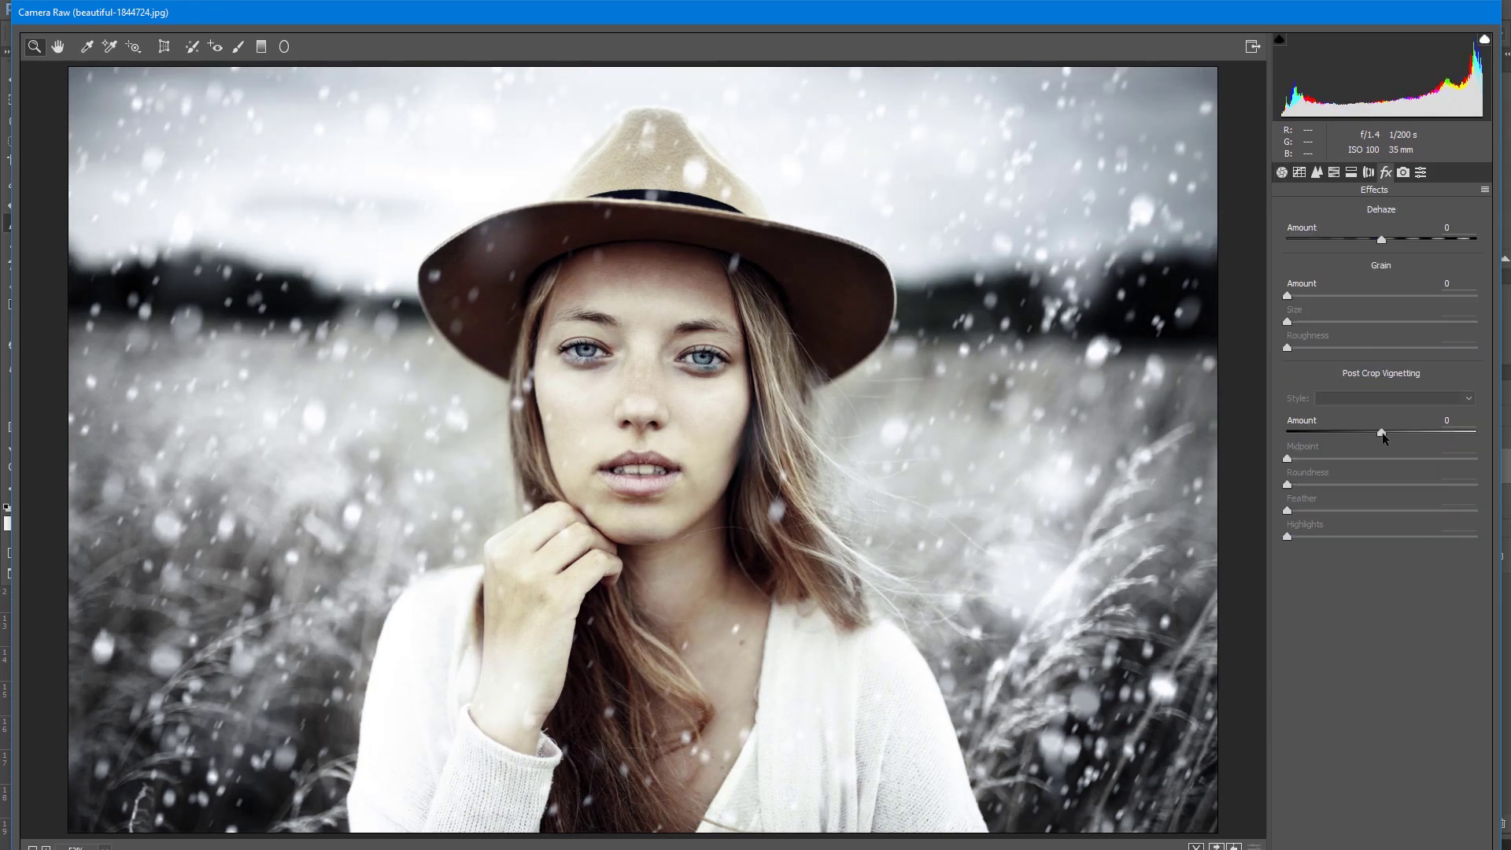
pyautogui.moveTo(1382, 432); pyautogui.dragTo(1390, 433)
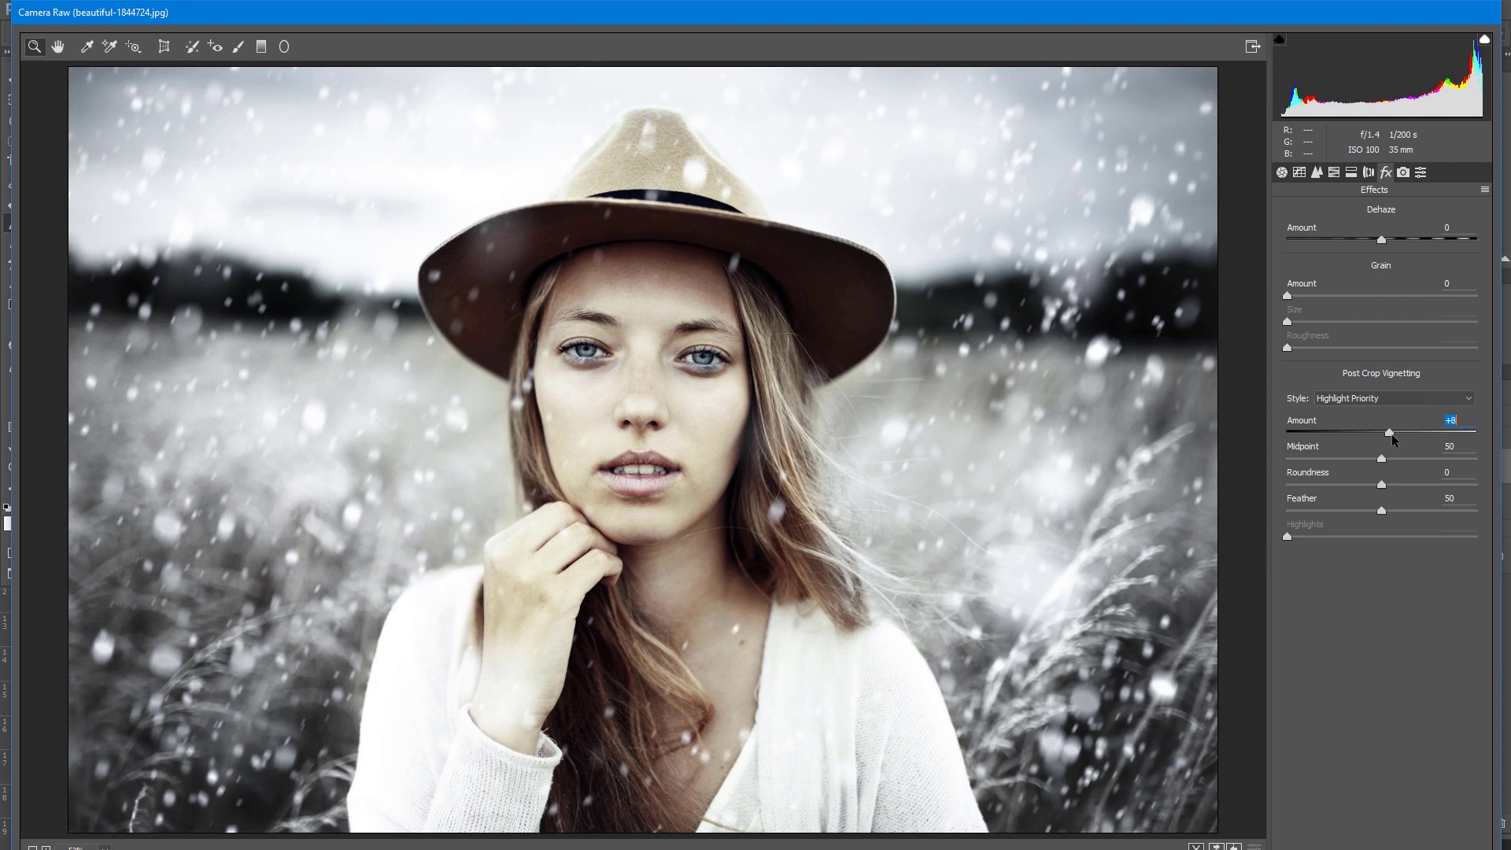
pyautogui.click(1357, 178)
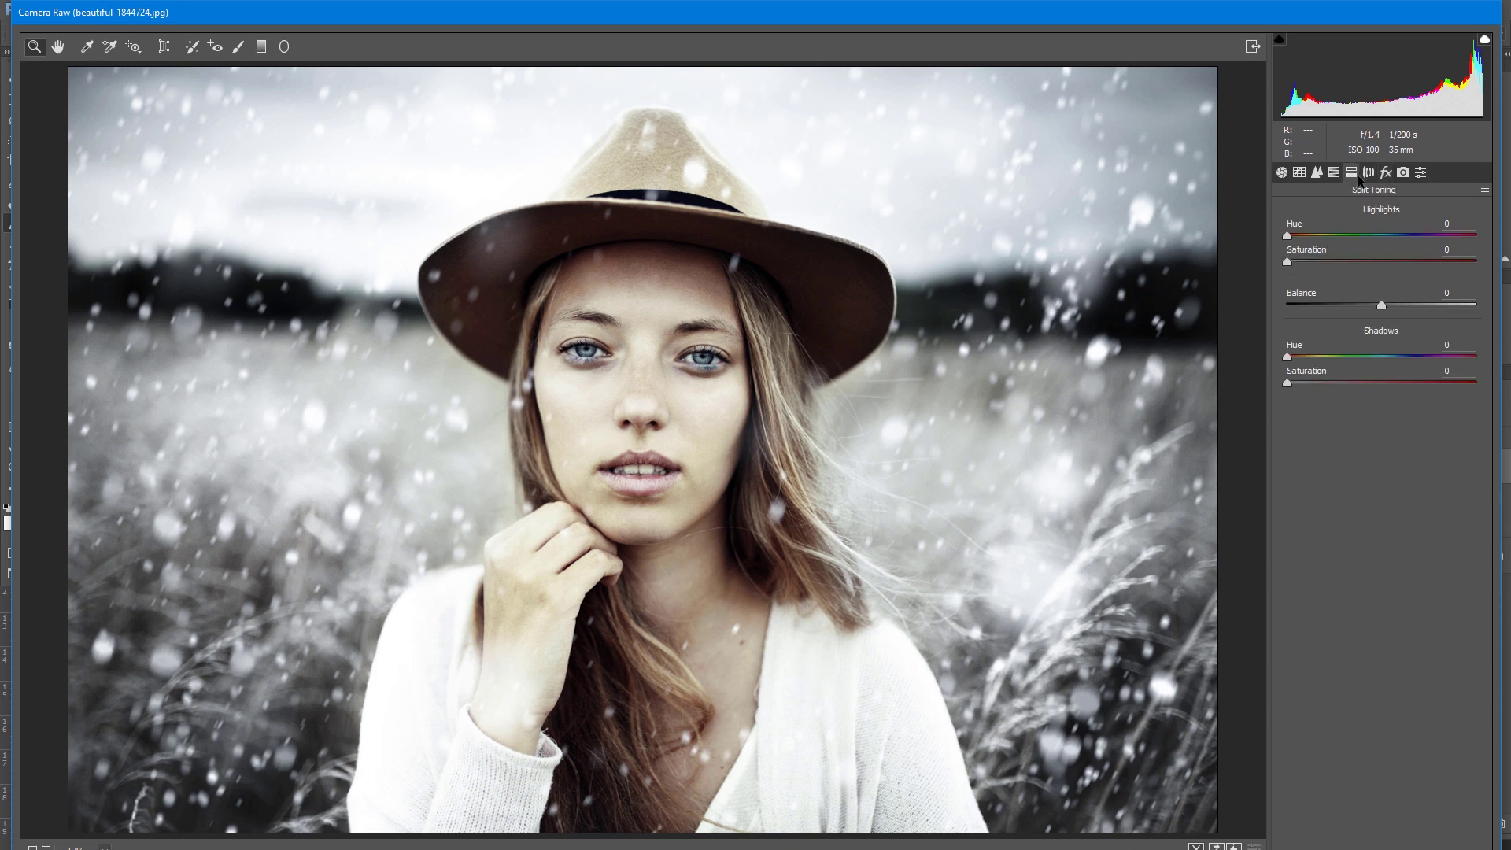
pyautogui.moveTo(1378, 357); pyautogui.dragTo(1400, 359)
pyautogui.moveTo(1289, 388)
pyautogui.mouseDown()
pyautogui.moveTo(1344, 389)
pyautogui.moveTo(1306, 389)
pyautogui.mouseUp()
pyautogui.press('Return')
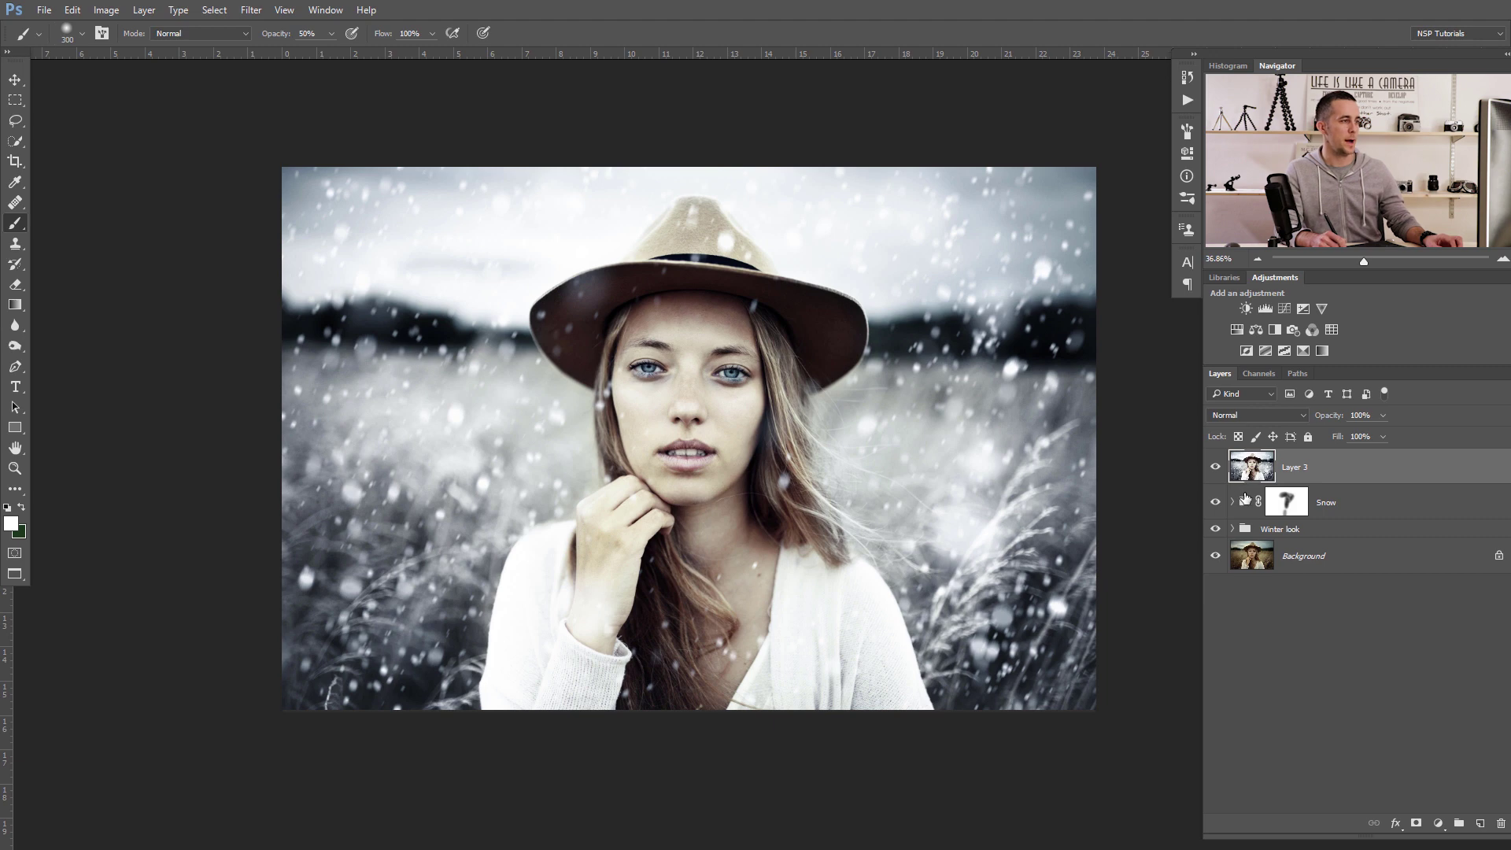
# Add a layer mask to Layer 3 and fill a rectangular selection over the image's left half with black
pyautogui.click(1417, 824)
pyautogui.press('m')
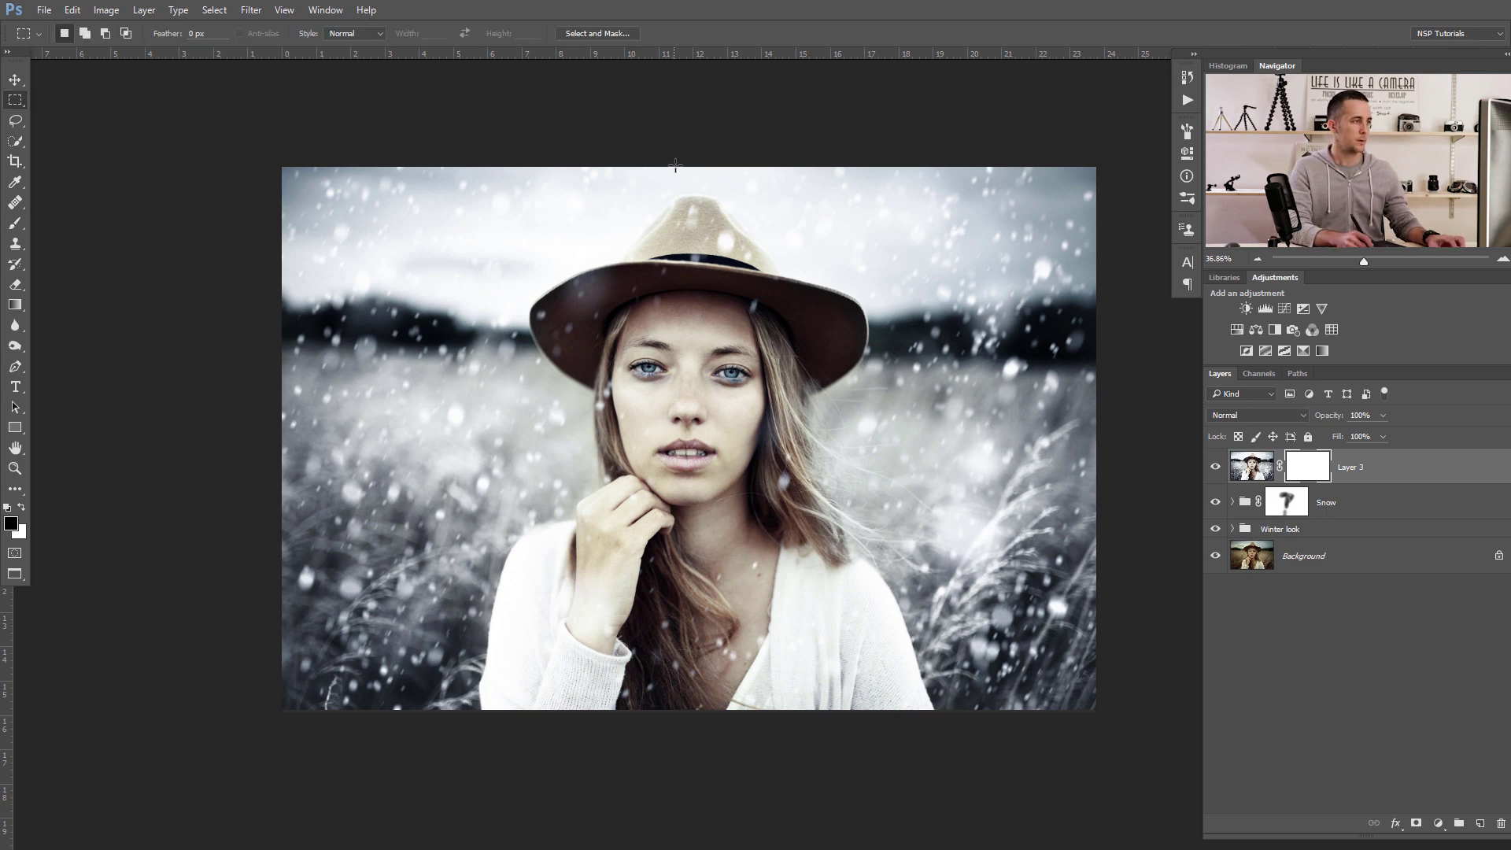
pyautogui.moveTo(685, 167); pyautogui.dragTo(270, 712)
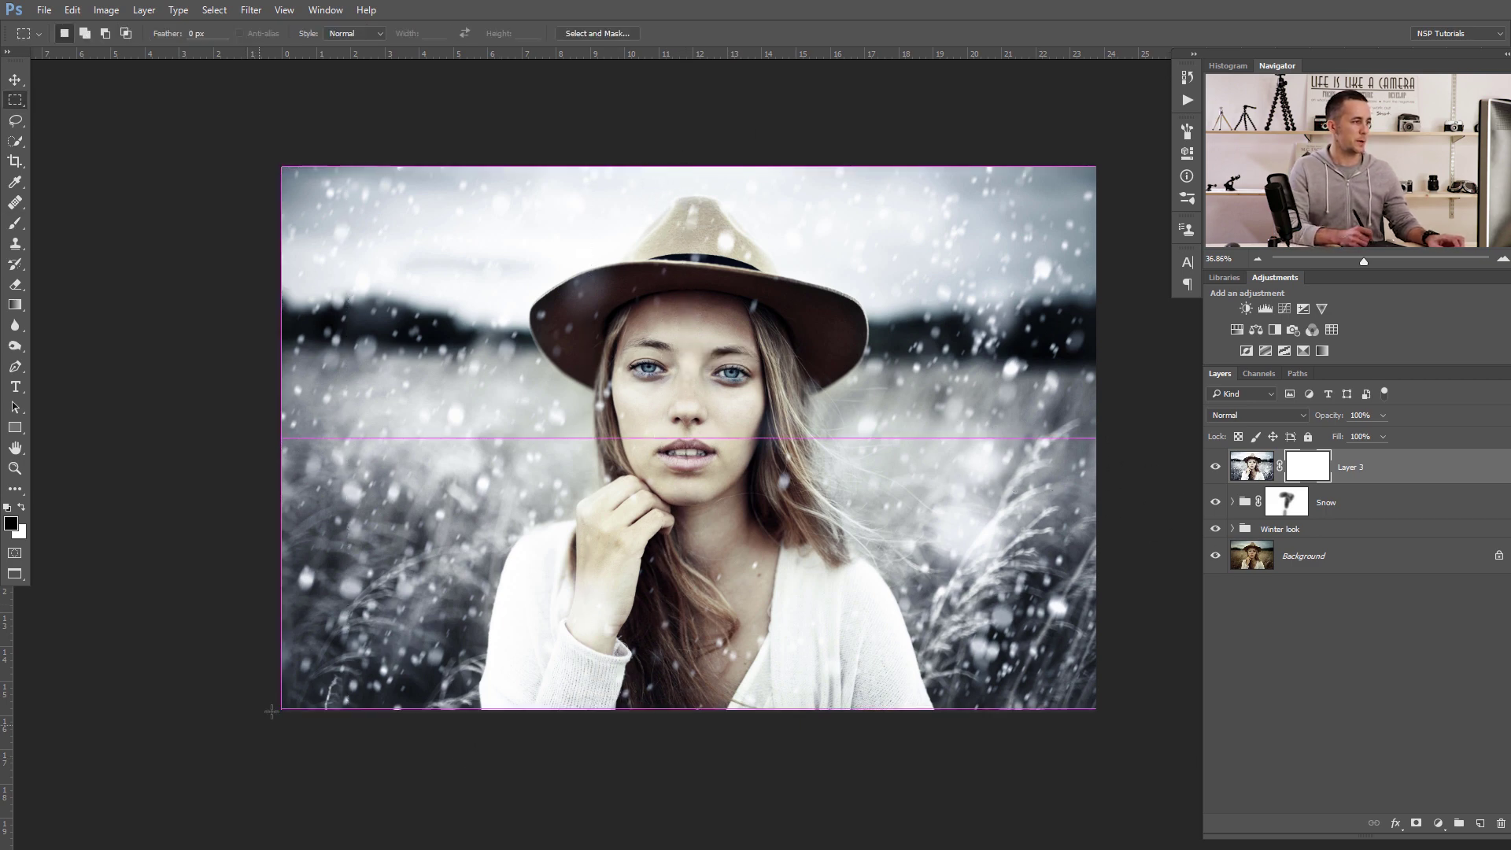
pyautogui.hotkey('alt', 'BackSpace')
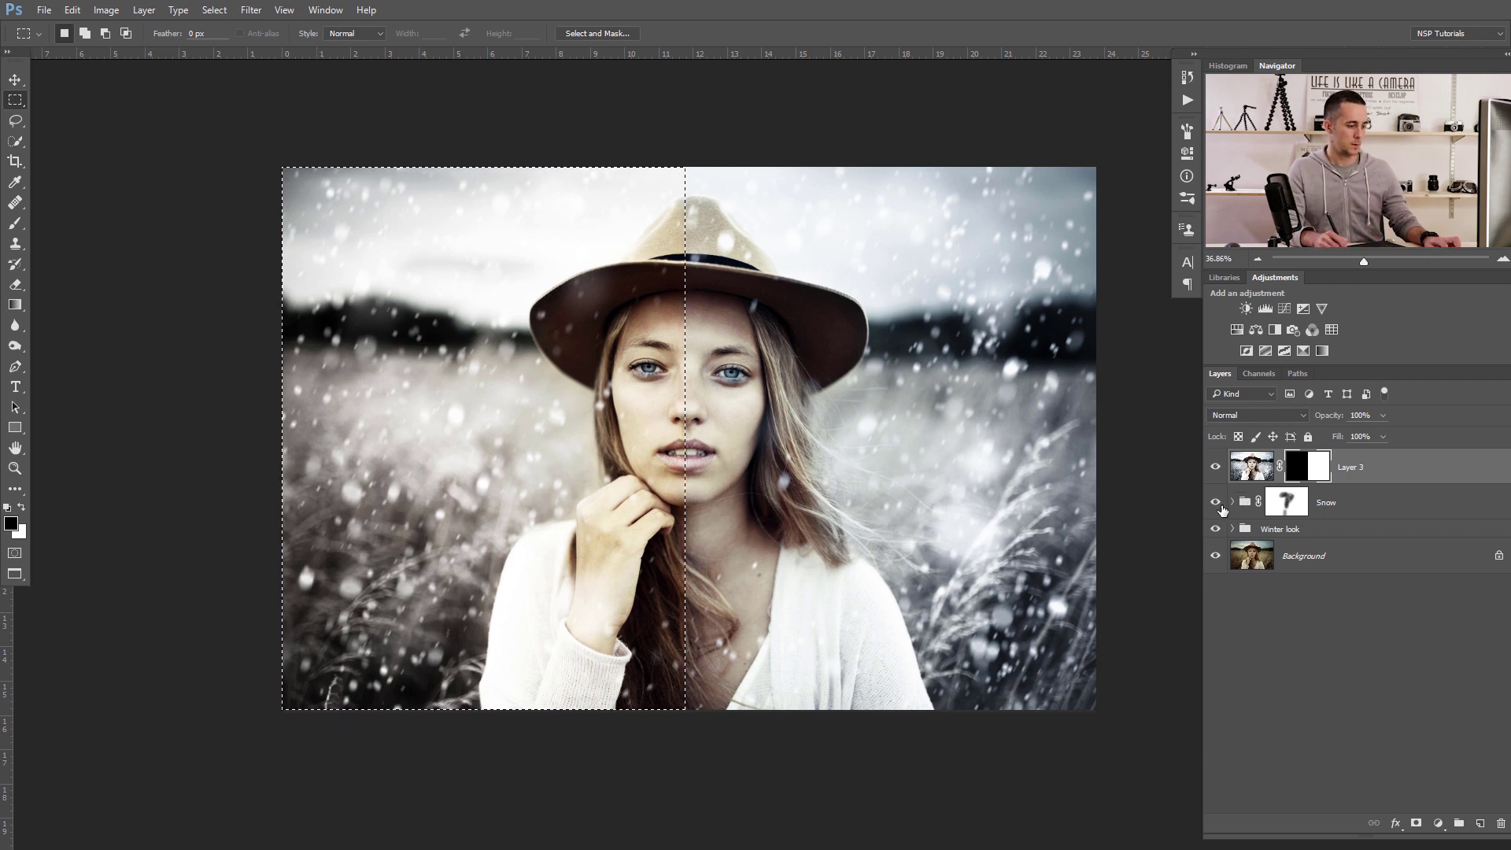
pyautogui.hotkey('ctrl', 'd')
# Hide the Snow and Winter look groups to show the original photo beside the winter version
pyautogui.click(1216, 529)
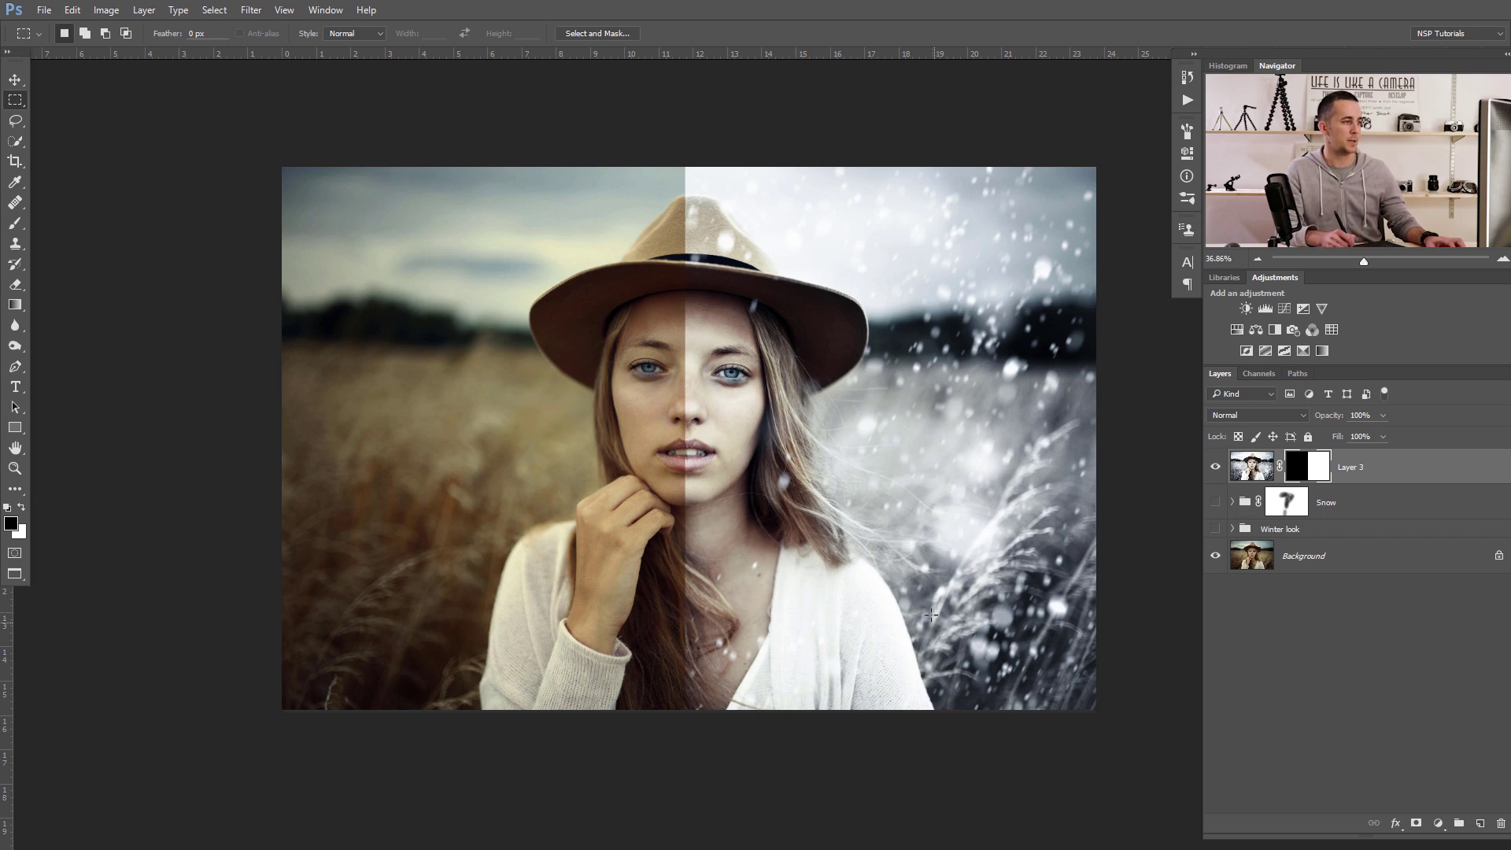
pyautogui.scroll(3, 775, 492)
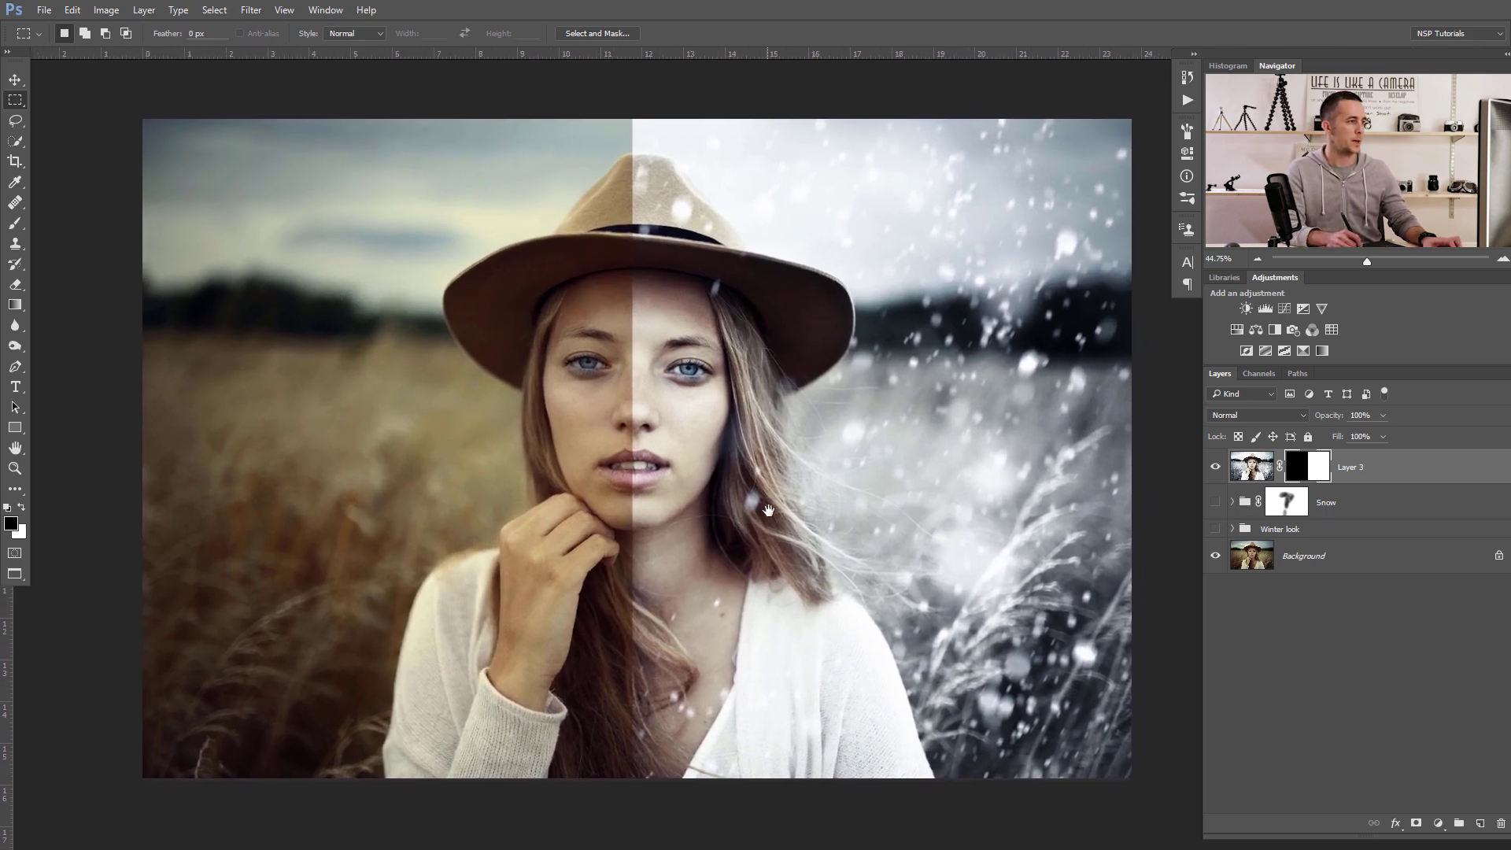
pyautogui.moveTo(768, 510); pyautogui.dragTo(762, 512)
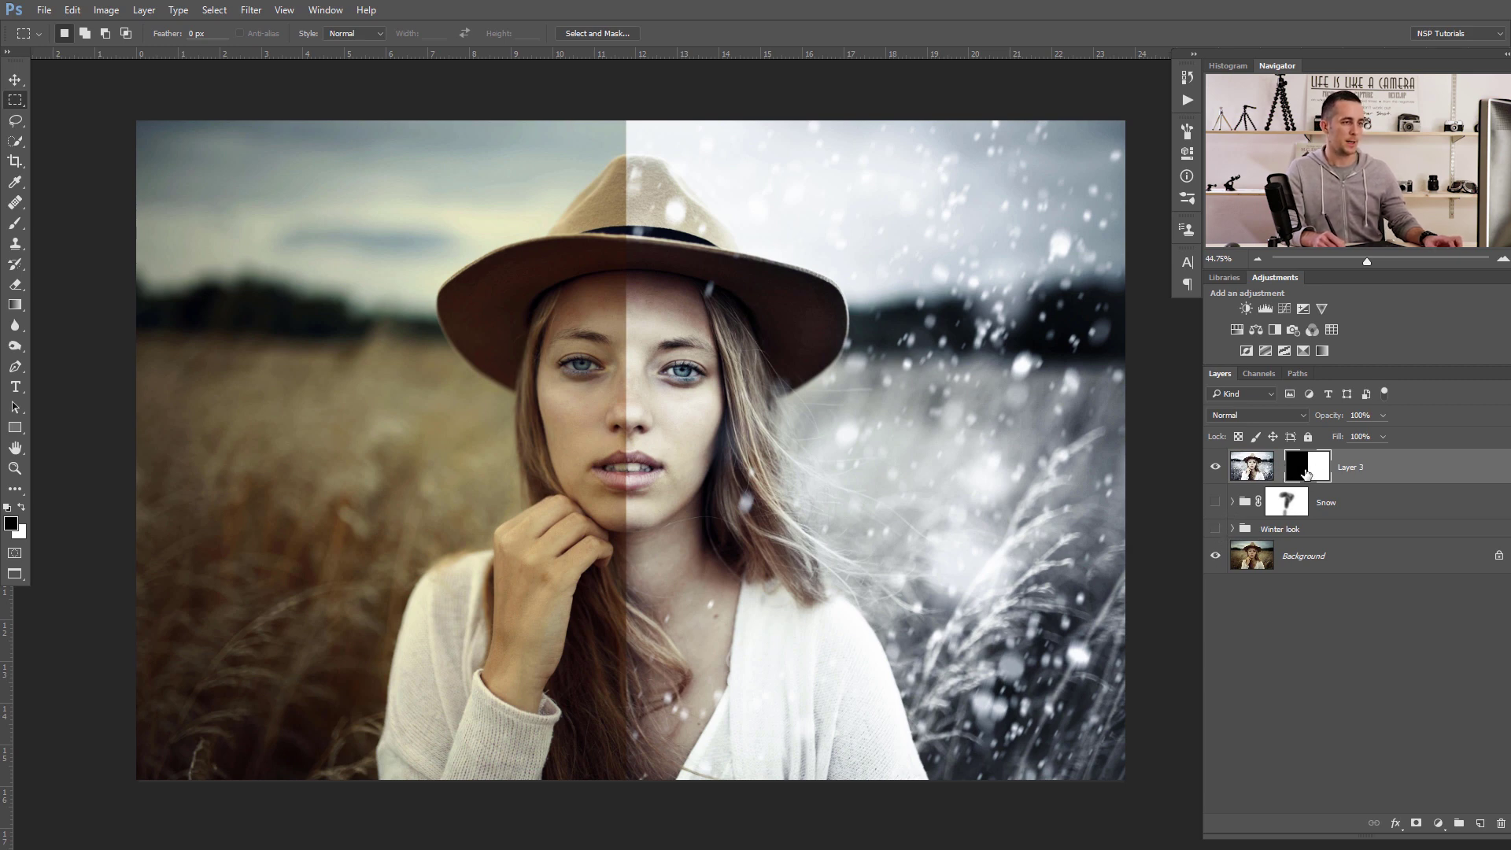
# Free-transform the black half of Layer 3's unlinked mask to reshape the dividing edge between the original and winter looks
pyautogui.press('t')
pyautogui.hotkey('ctrl', 't')
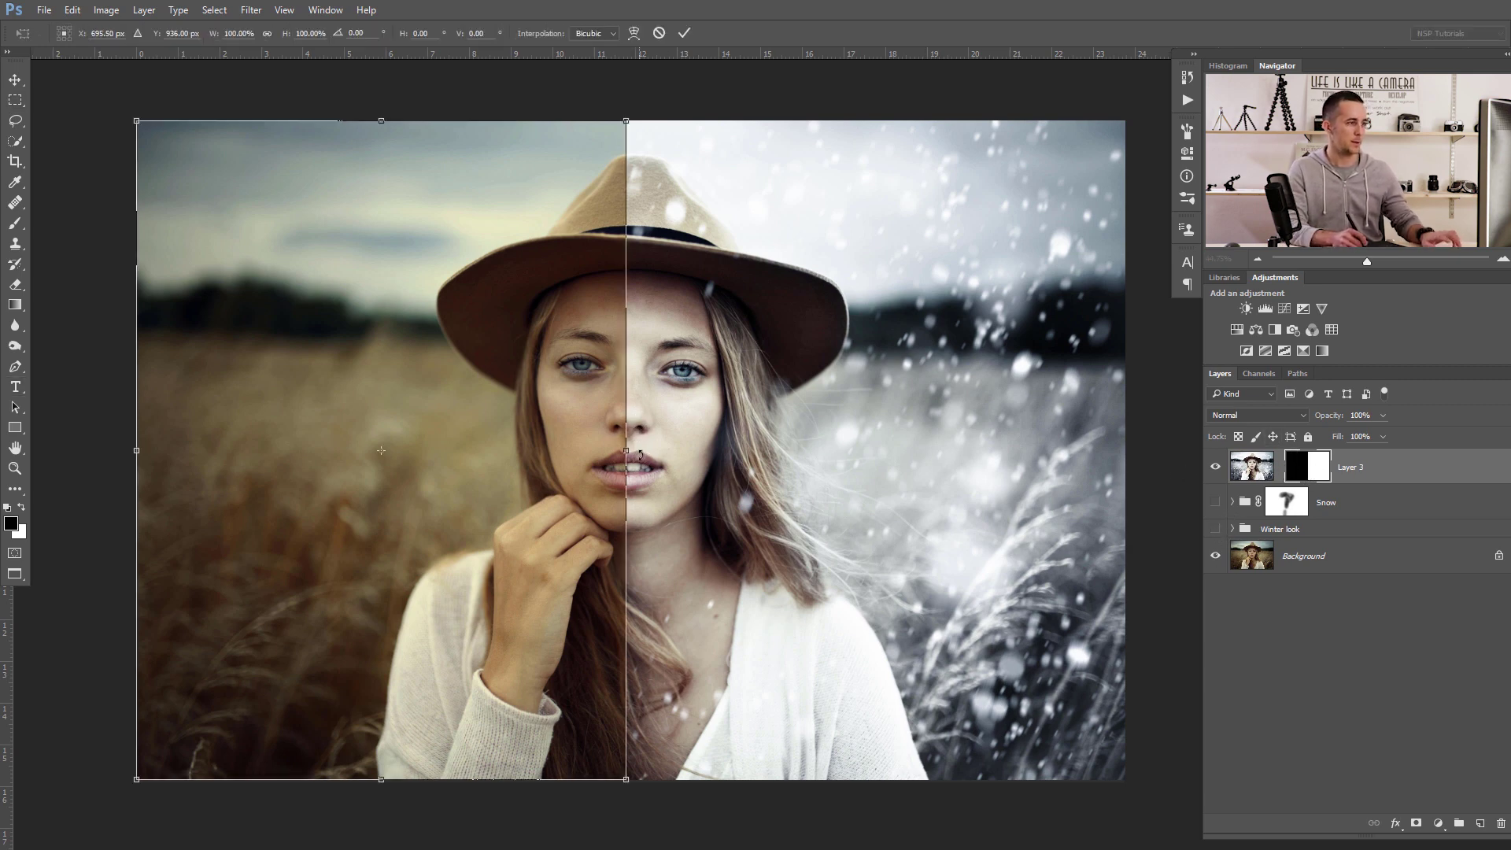
pyautogui.moveTo(625, 451); pyautogui.dragTo(703, 711)
pyautogui.moveTo(579, 709); pyautogui.dragTo(212, 712)
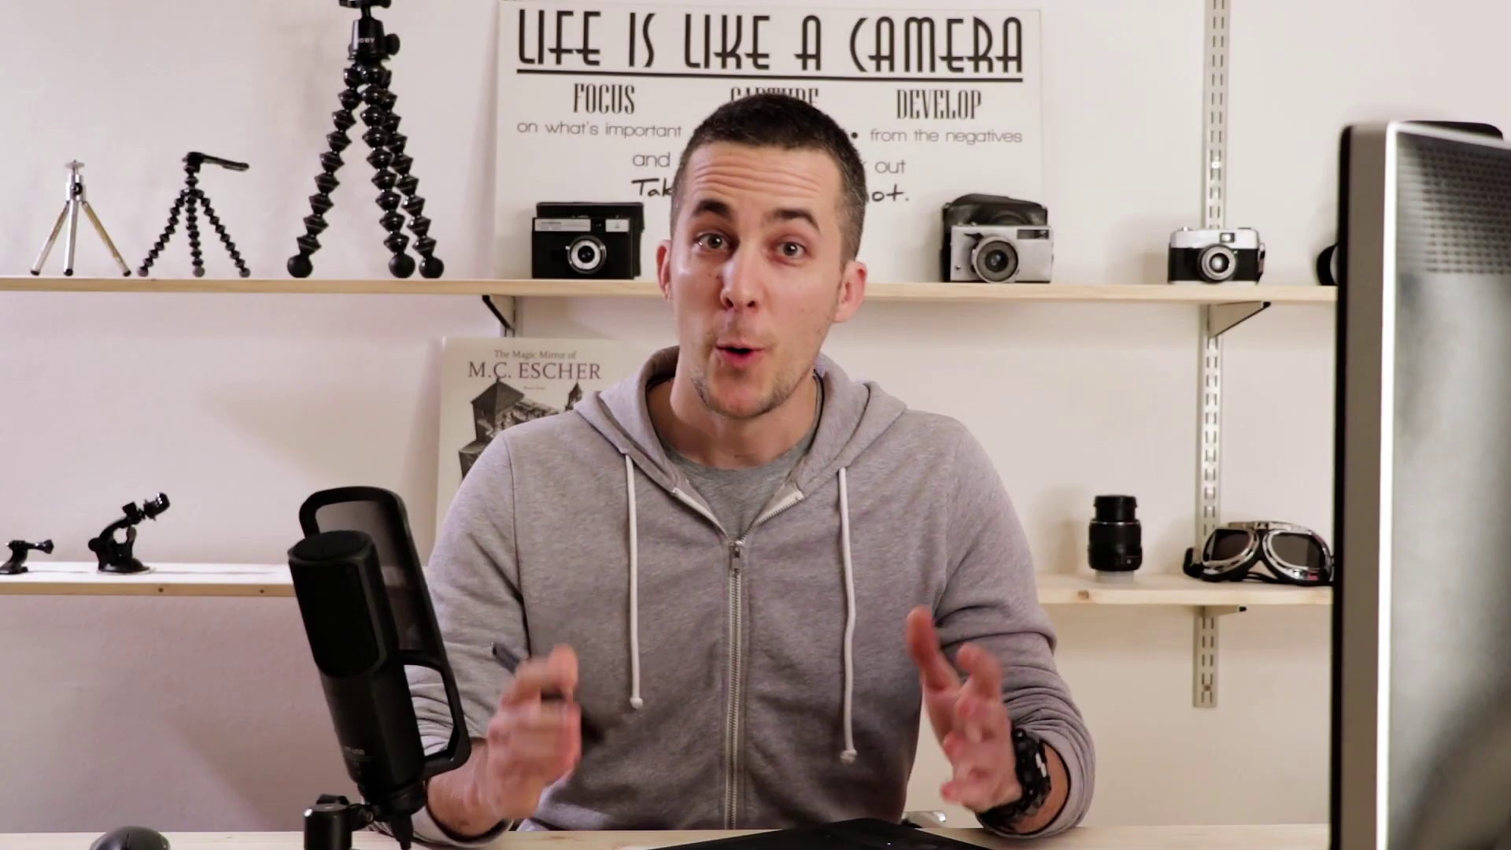